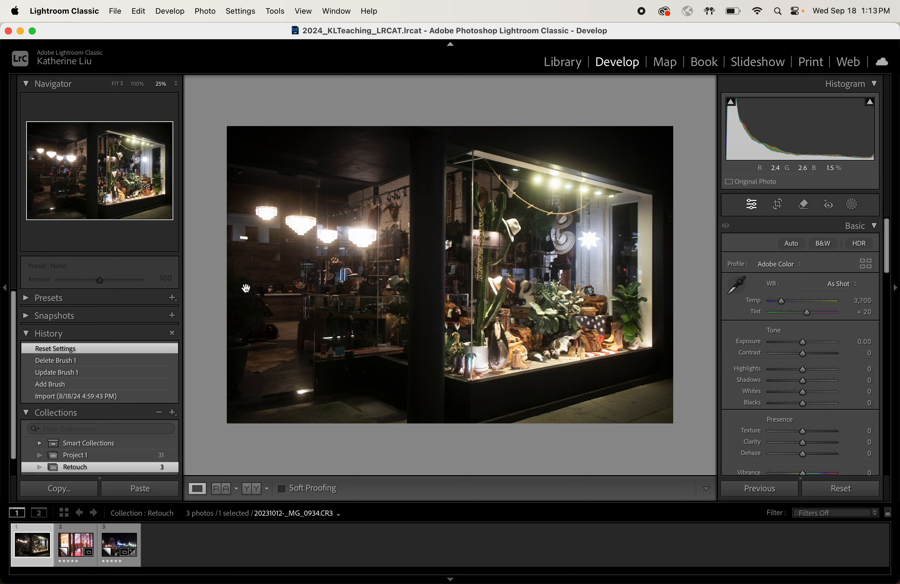
# Step: View the other two photos in the Retouch collection and open the Project 1 collection
pyautogui.click(81, 552)
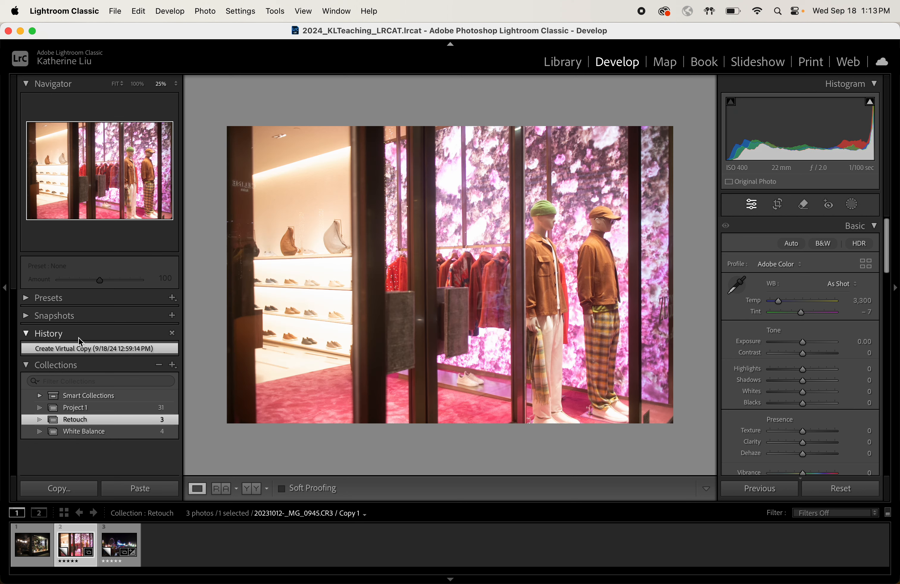
pyautogui.click(119, 543)
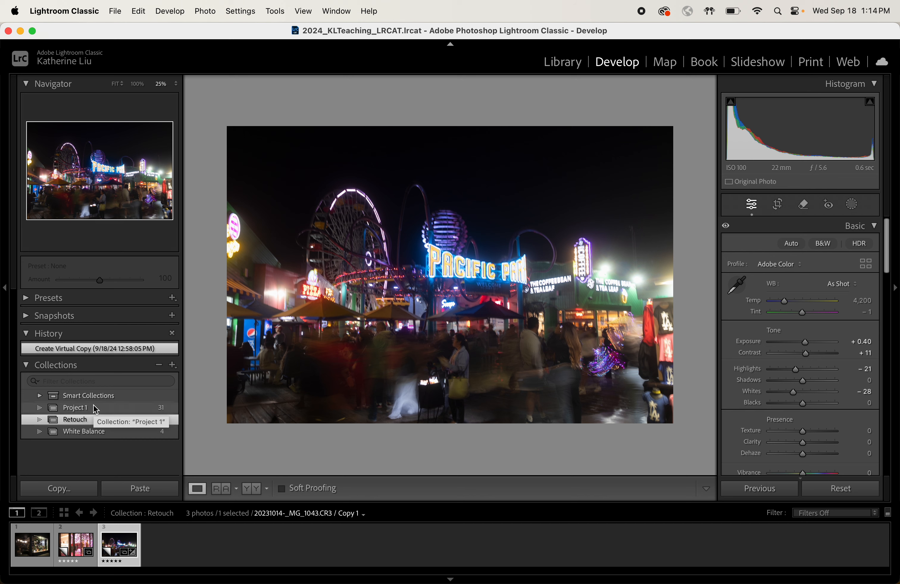
pyautogui.click(95, 409)
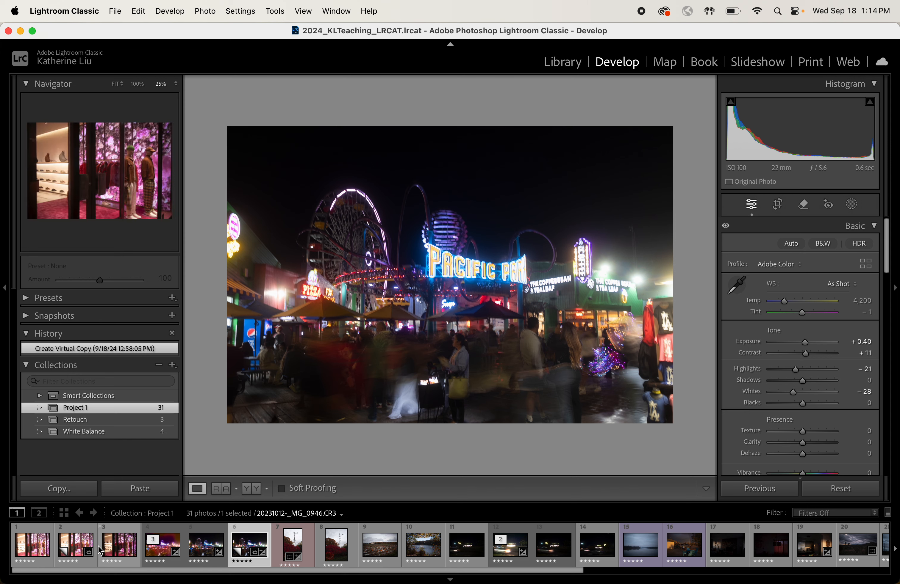
# Step: Compare the original 20231012-_MG_0945.CR3 with its virtual copy in Project 1, including their edit histories and available photo commands
pyautogui.click(79, 552)
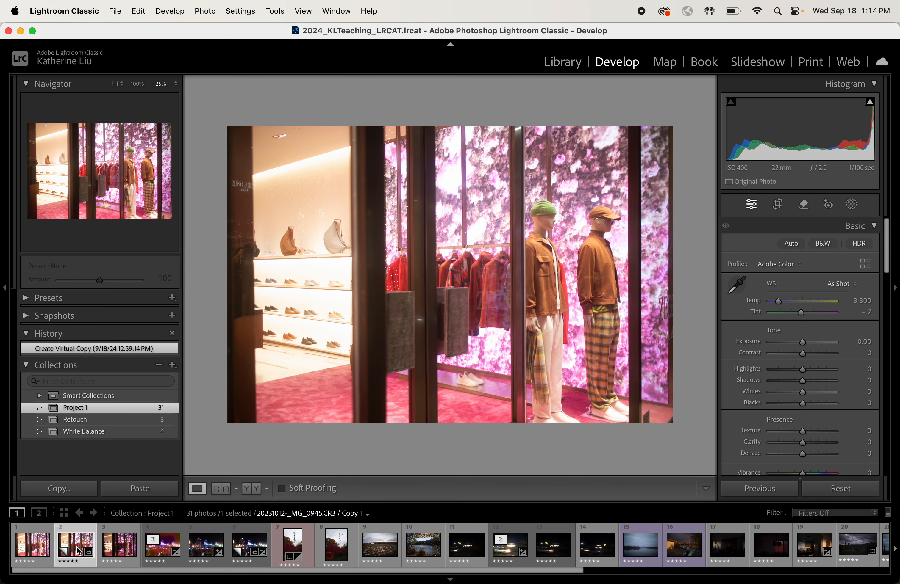
pyautogui.rightClick(79, 552)
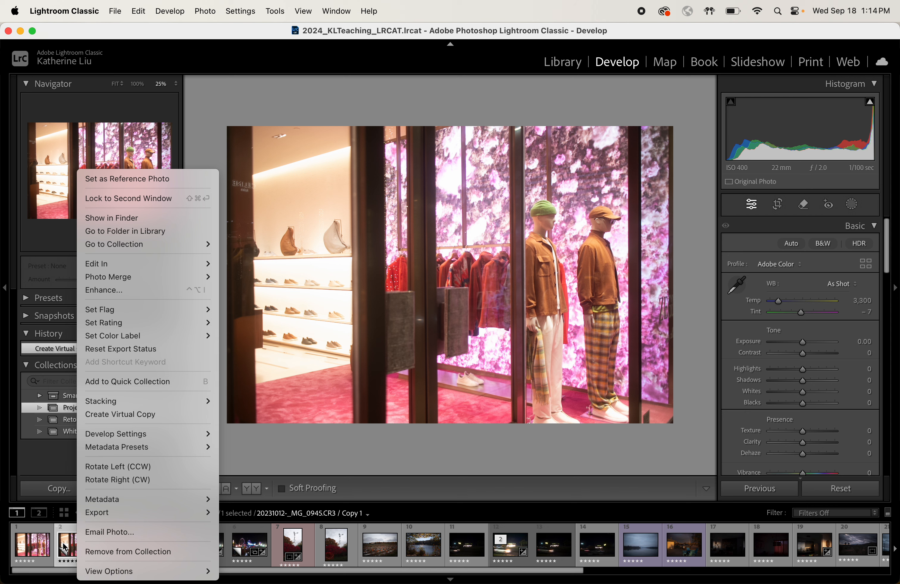
pyautogui.click(67, 549)
pyautogui.click(32, 547)
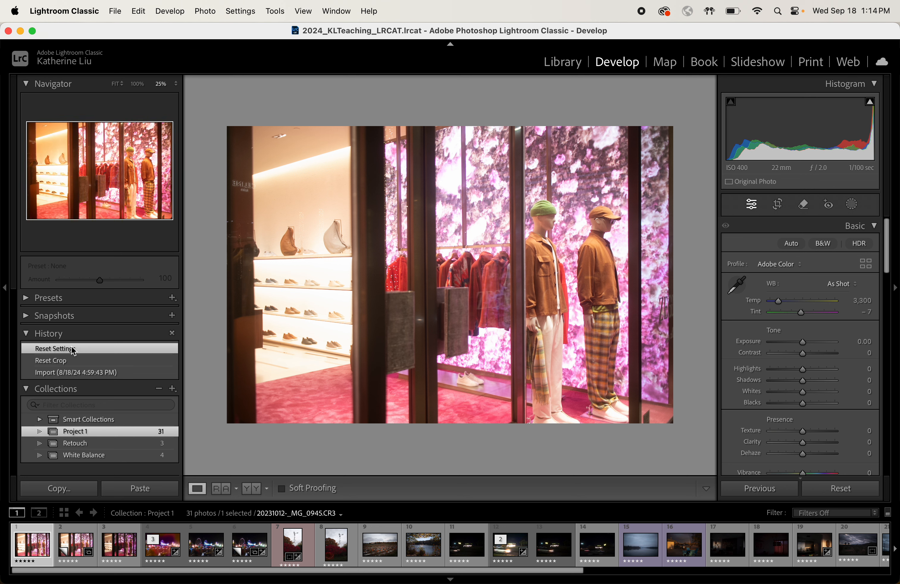
pyautogui.click(78, 549)
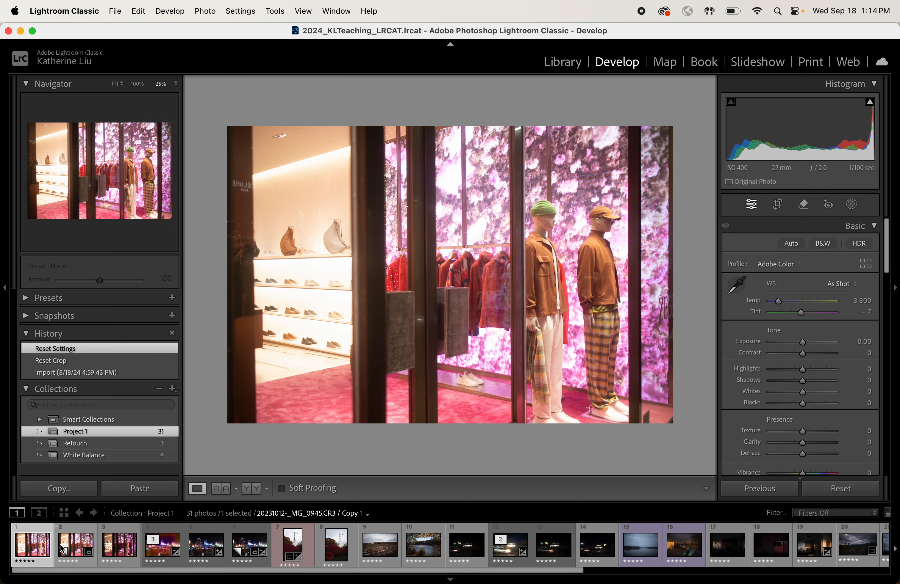
pyautogui.click(52, 545)
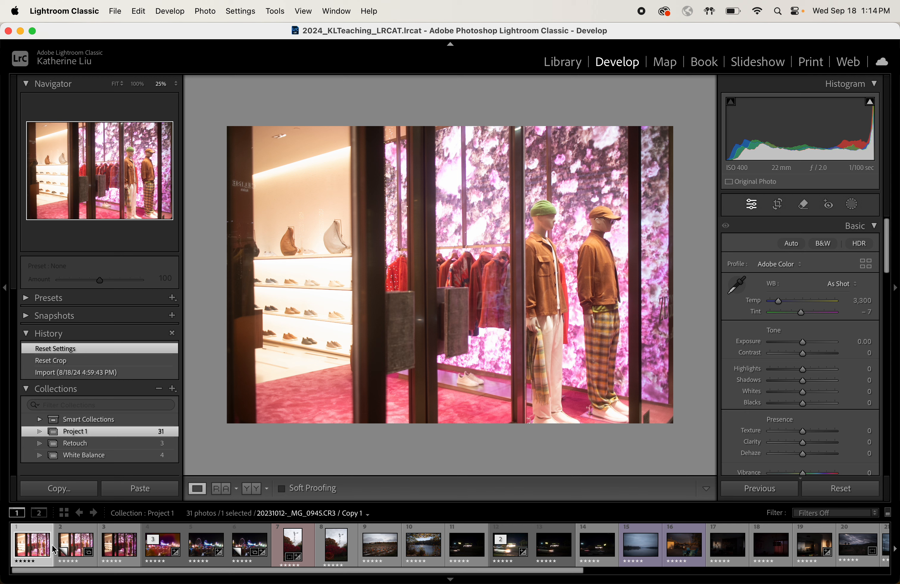
pyautogui.rightClick(34, 548)
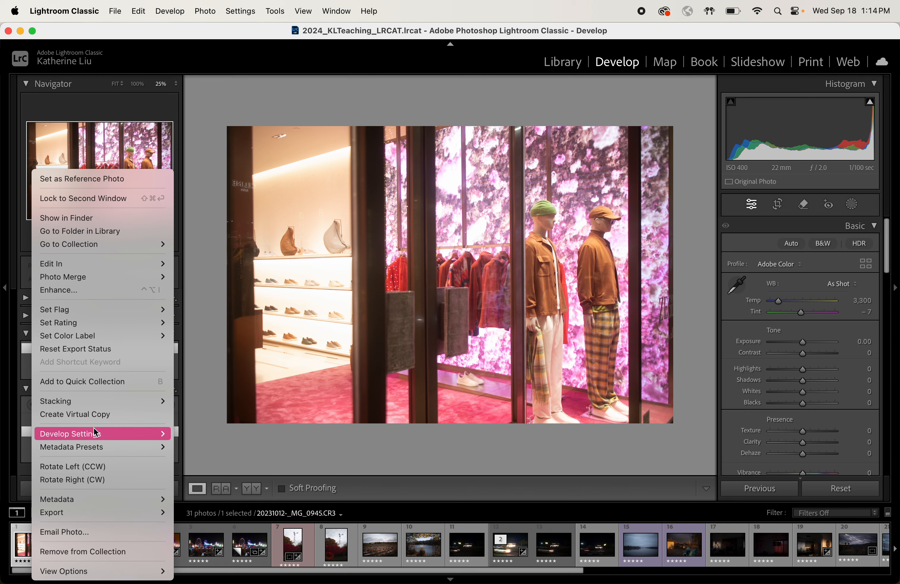
pyautogui.click(196, 551)
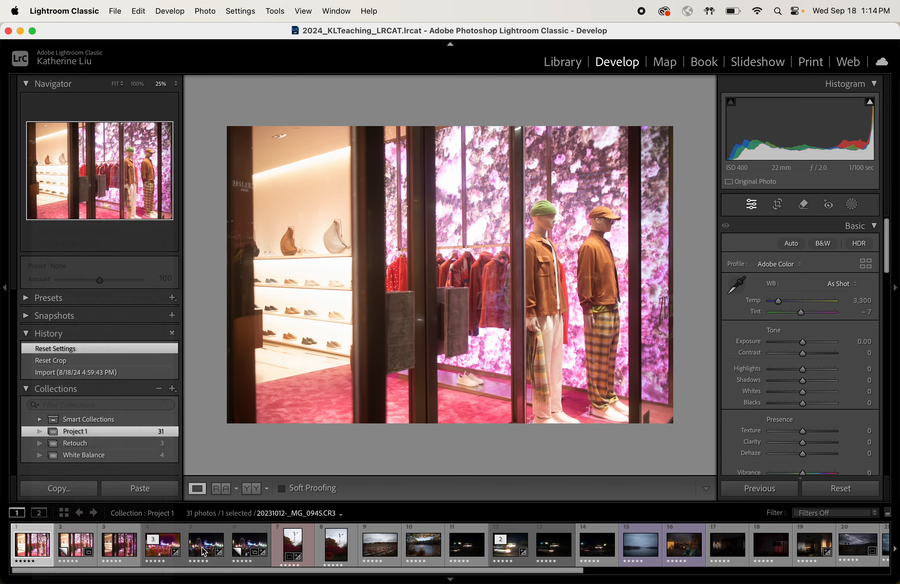
pyautogui.click(66, 550)
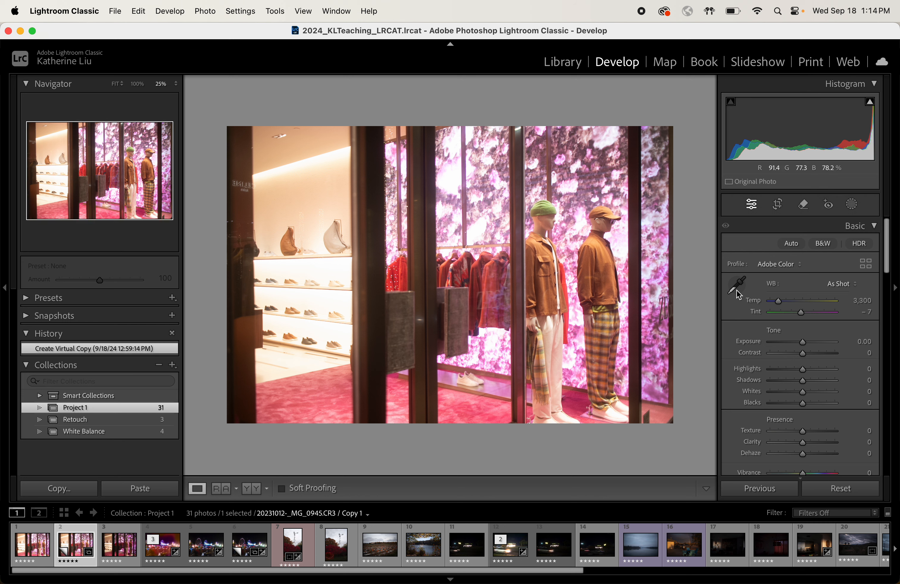
pyautogui.click(32, 544)
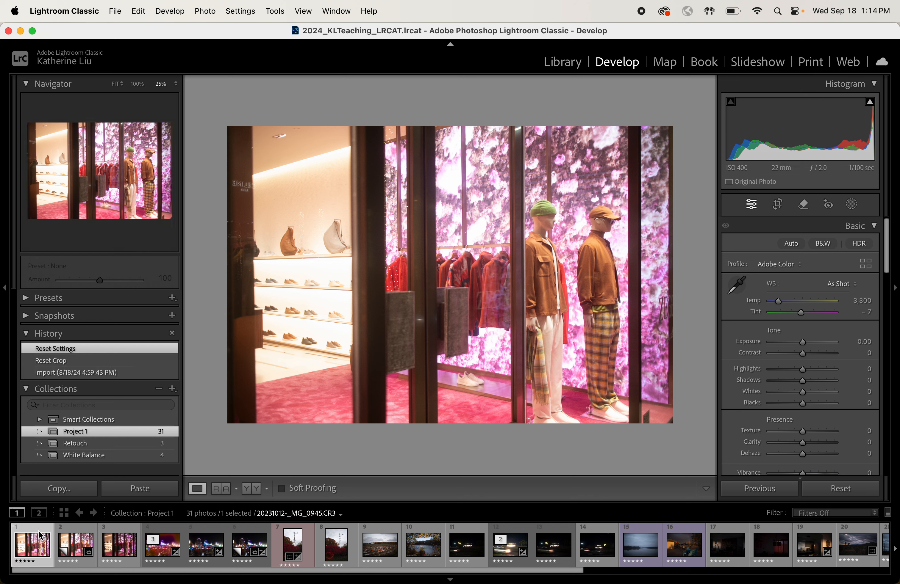
# Step: Adjust the original boutique photo's tone to exposure -1.00, whites -100, blacks +17 and shadows +30
pyautogui.click(799, 343)
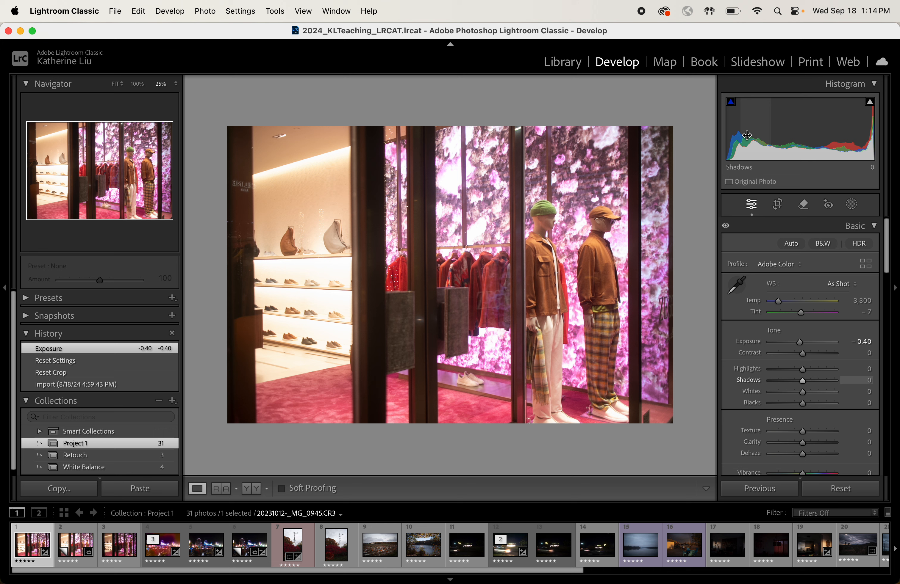
pyautogui.moveTo(736, 145); pyautogui.dragTo(747, 145)
pyautogui.moveTo(865, 153)
pyautogui.mouseDown()
pyautogui.moveTo(840, 154)
pyautogui.moveTo(847, 156)
pyautogui.mouseUp()
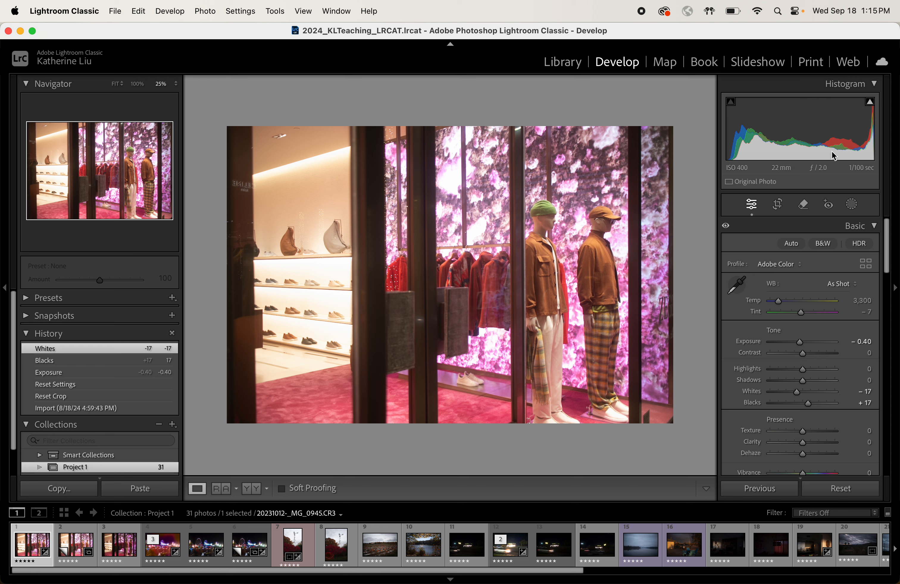
pyautogui.moveTo(813, 149)
pyautogui.mouseDown()
pyautogui.moveTo(797, 149)
pyautogui.moveTo(805, 149)
pyautogui.mouseUp()
pyautogui.moveTo(872, 132); pyautogui.dragTo(847, 132)
pyautogui.moveTo(758, 133); pyautogui.dragTo(768, 133)
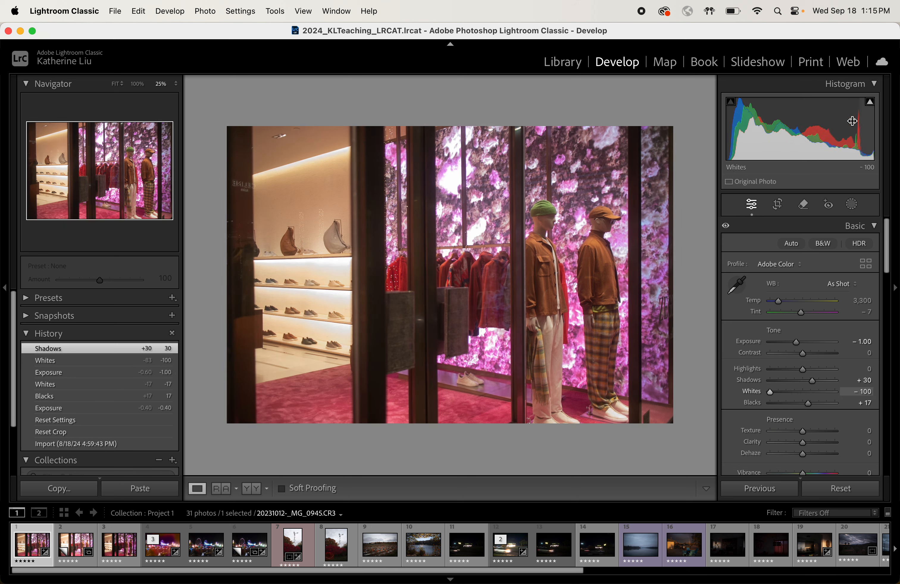
pyautogui.moveTo(870, 104)
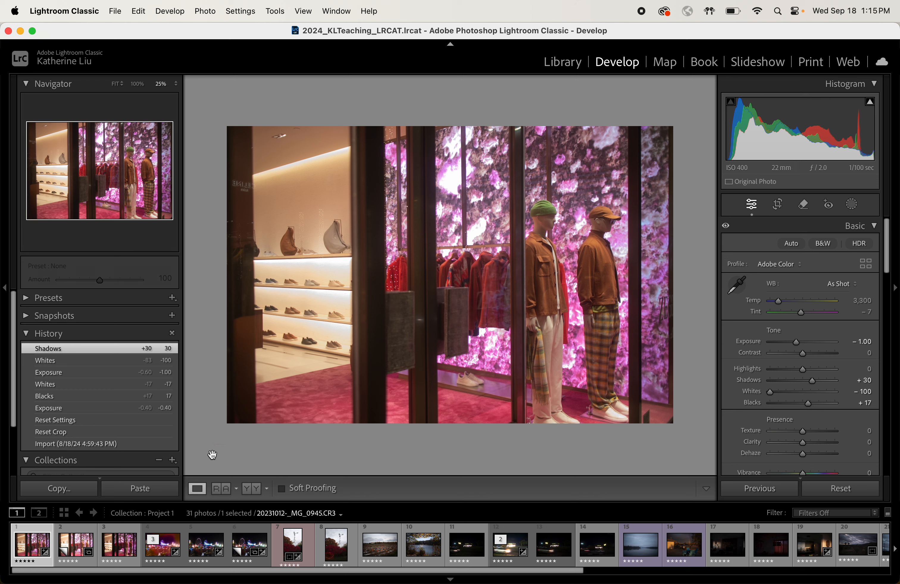
# Step: Compare the edited original with its virtual copy and the neighbouring photo 20231012-_MG_0946.CR3
pyautogui.rightClick(26, 545)
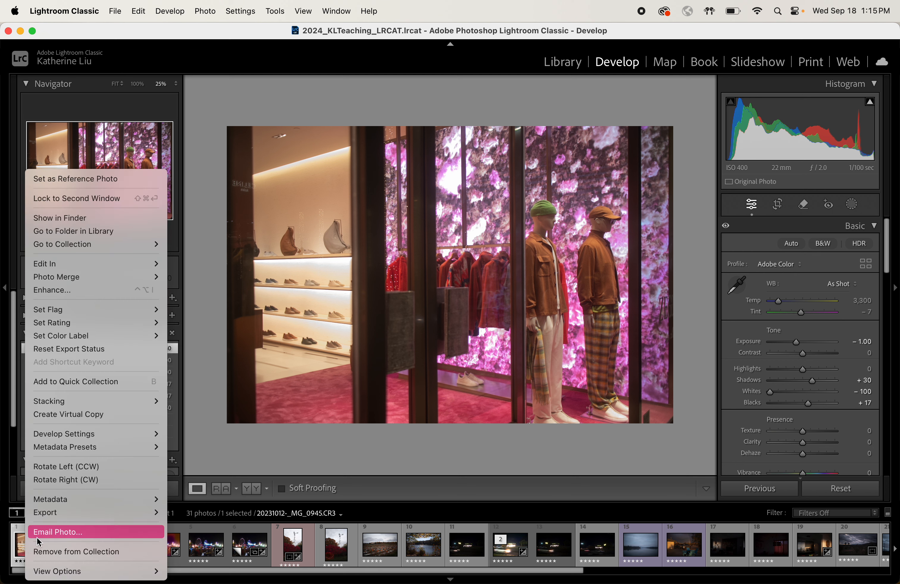
pyautogui.click(236, 445)
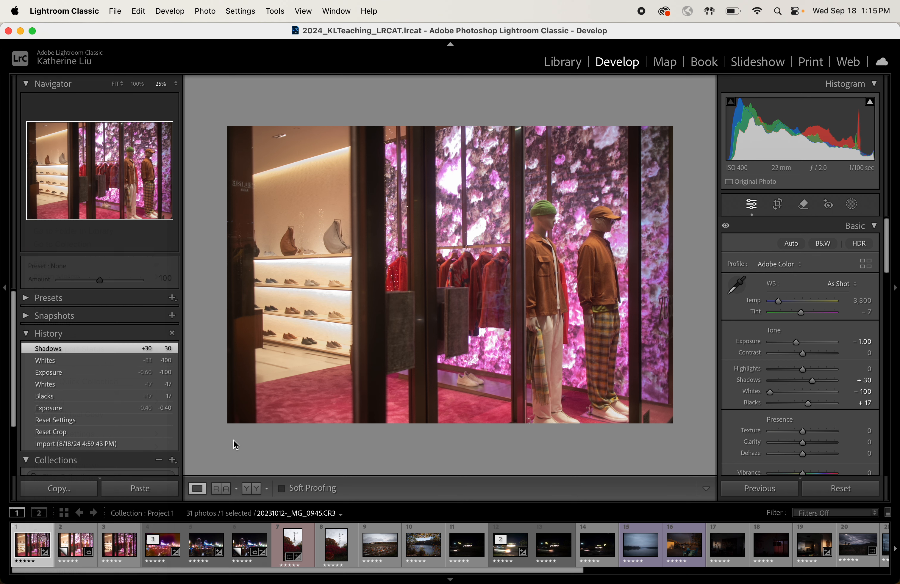
pyautogui.click(77, 550)
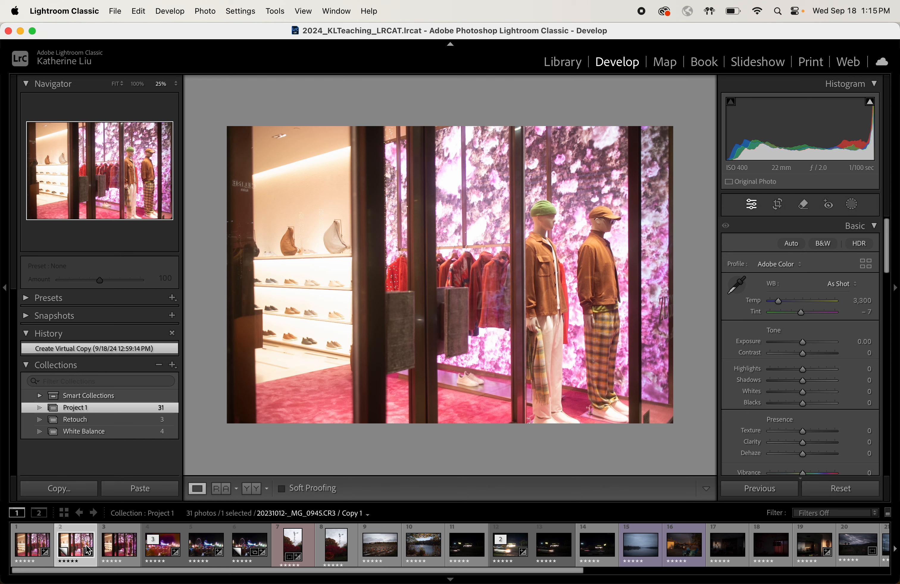
pyautogui.click(120, 552)
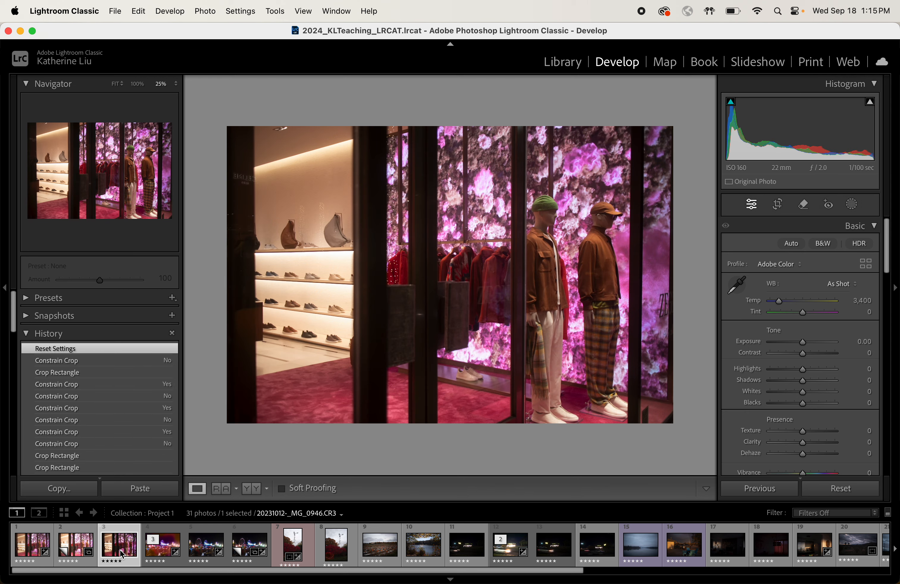
pyautogui.click(81, 552)
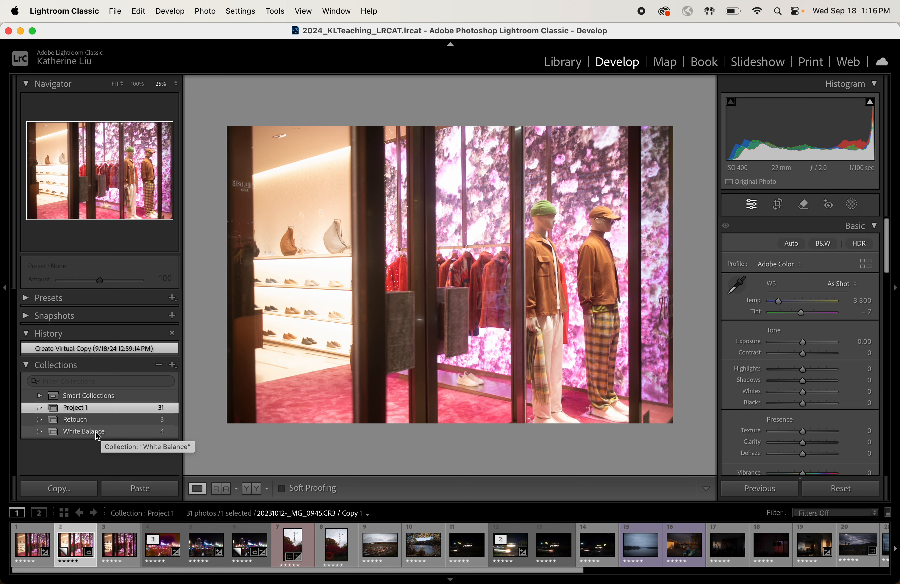
# Step: Return to the Retouch collection and select the night storefront photo 20231012-_MG_0934.CR3
pyautogui.click(97, 419)
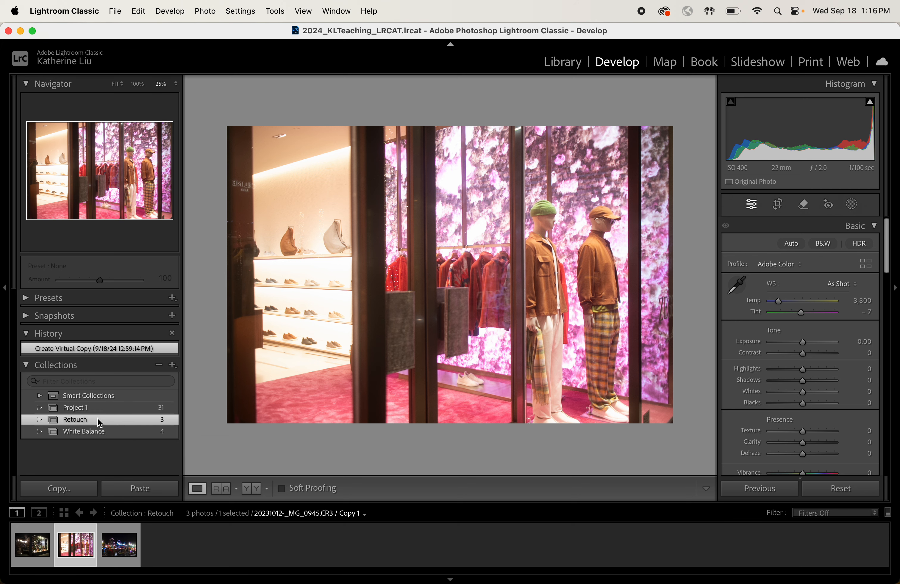
pyautogui.click(163, 546)
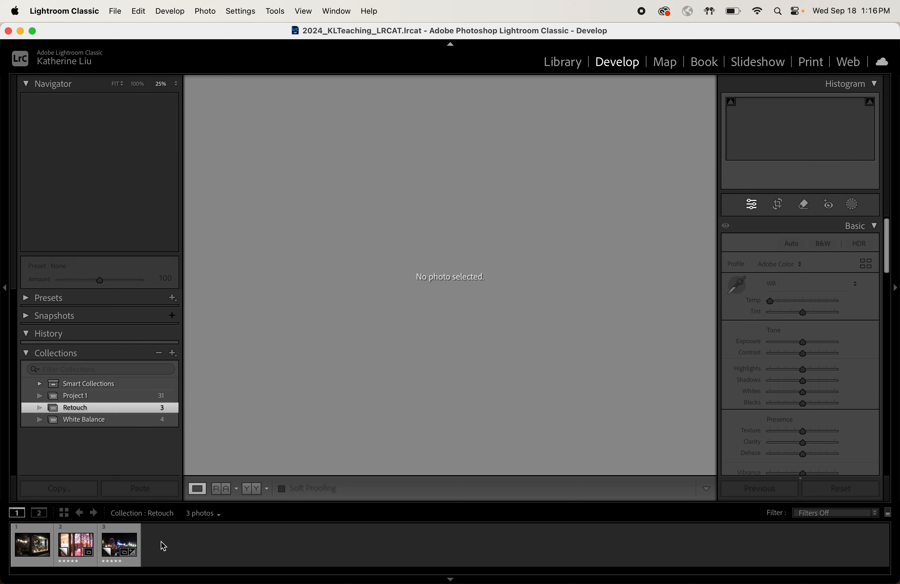
pyautogui.click(33, 555)
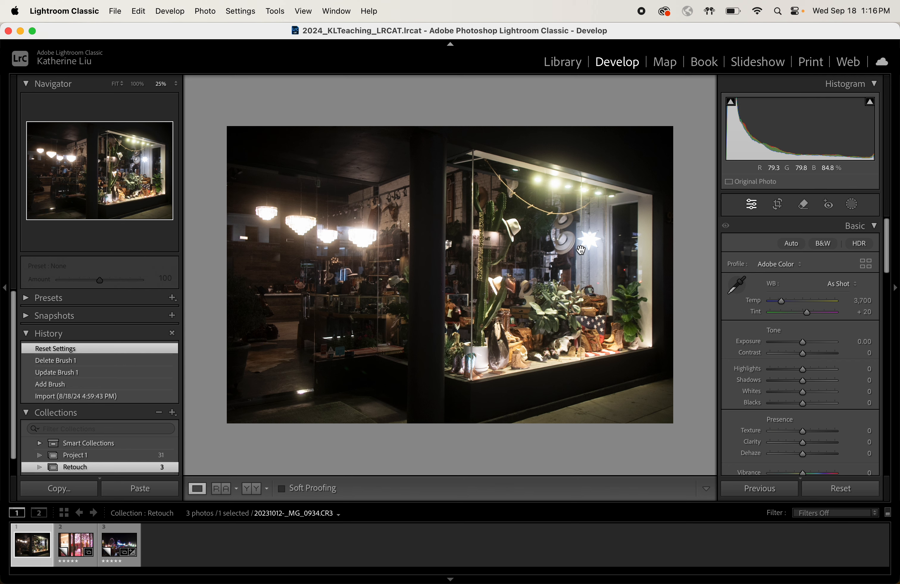
# Step: Activate the Remove tool on the storefront window photo with Generative AI and Object Aware turned off
pyautogui.click(544, 280)
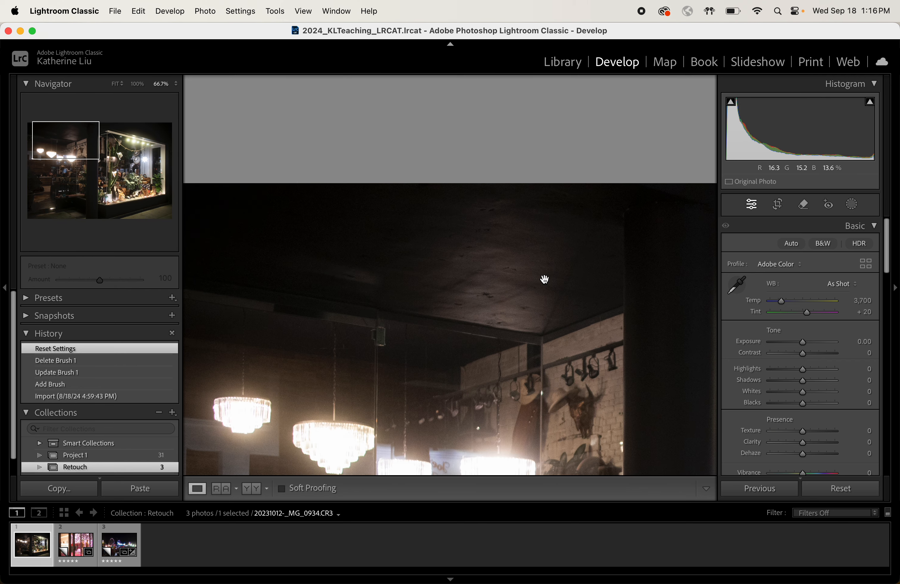
pyautogui.hscroll(6, 544, 280)
pyautogui.scroll(-4, 544, 280)
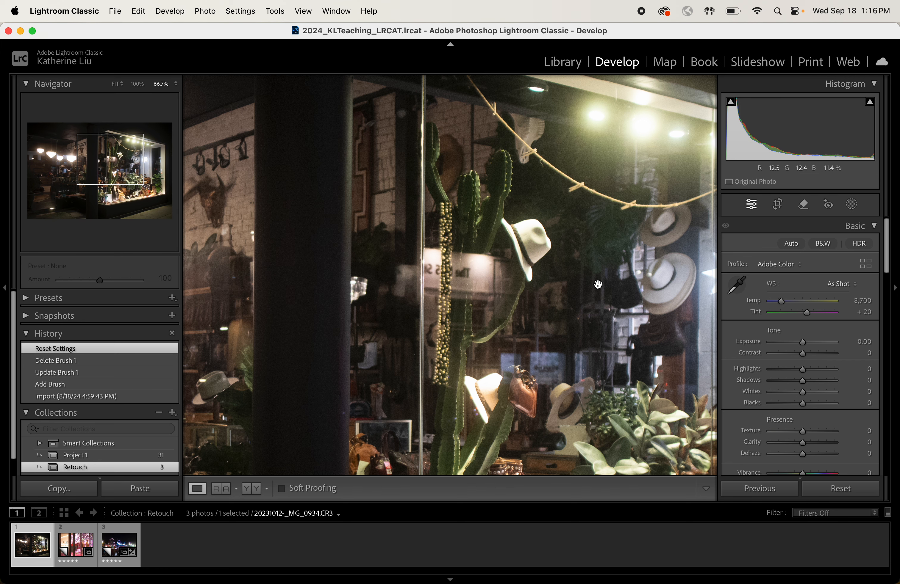
pyautogui.hscroll(3, 598, 285)
pyautogui.scroll(-1, 597, 285)
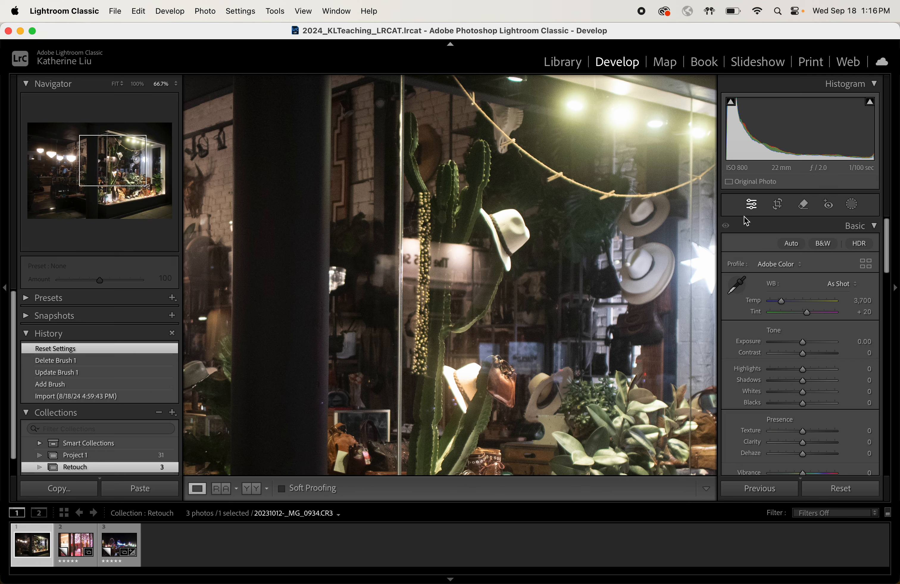
pyautogui.click(805, 206)
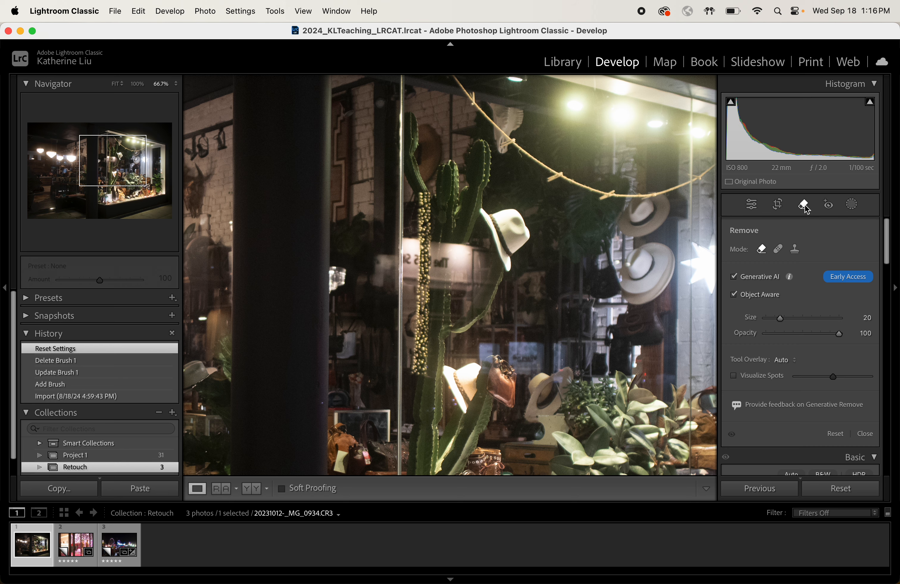
pyautogui.click(733, 277)
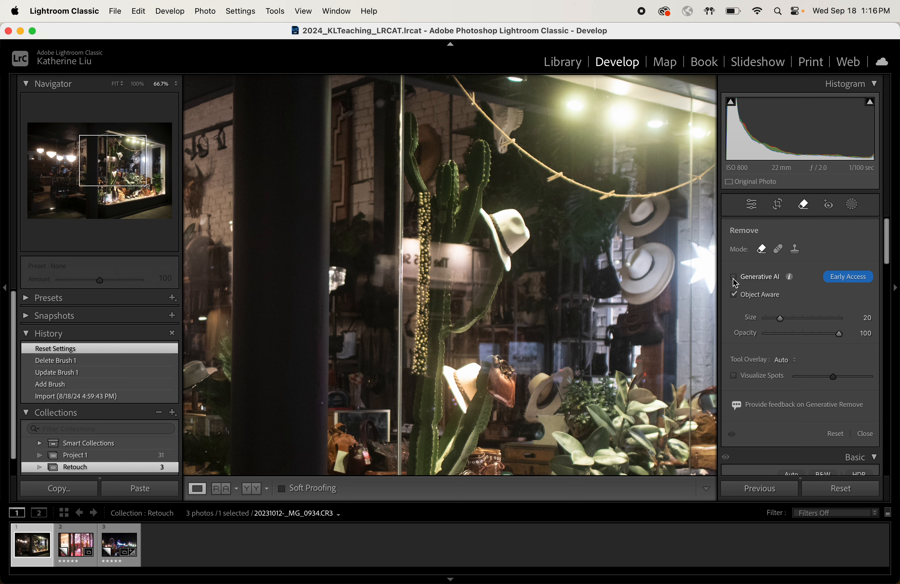
pyautogui.click(735, 295)
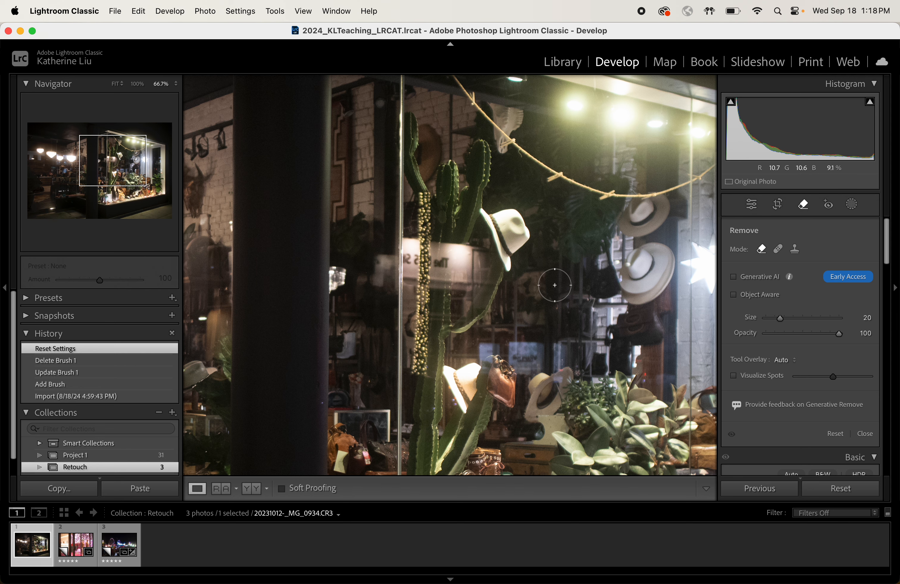
# Step: Set the Remove brush size to 14 for working around the cactus and hanging hat
pyautogui.press('super+minus')
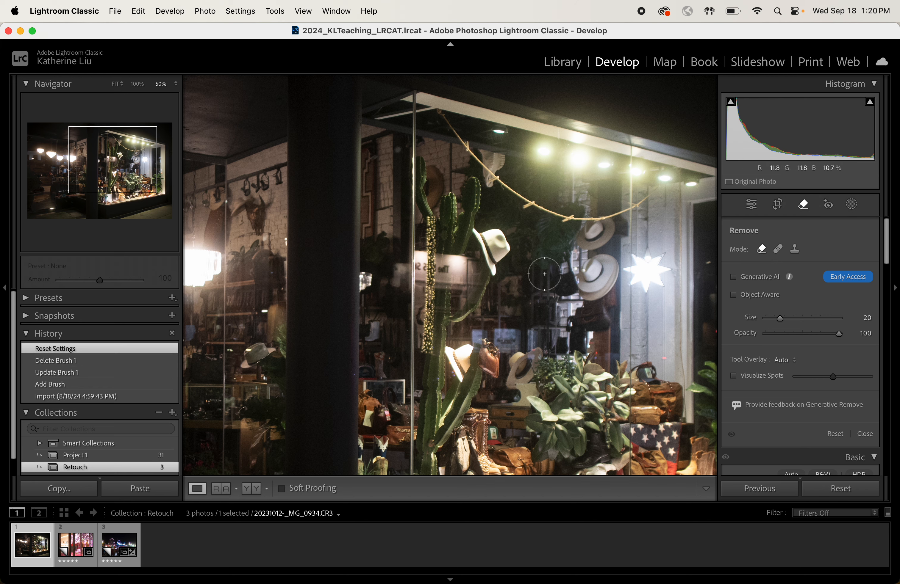
pyautogui.press('z')
pyautogui.scroll(-5, 501, 262)
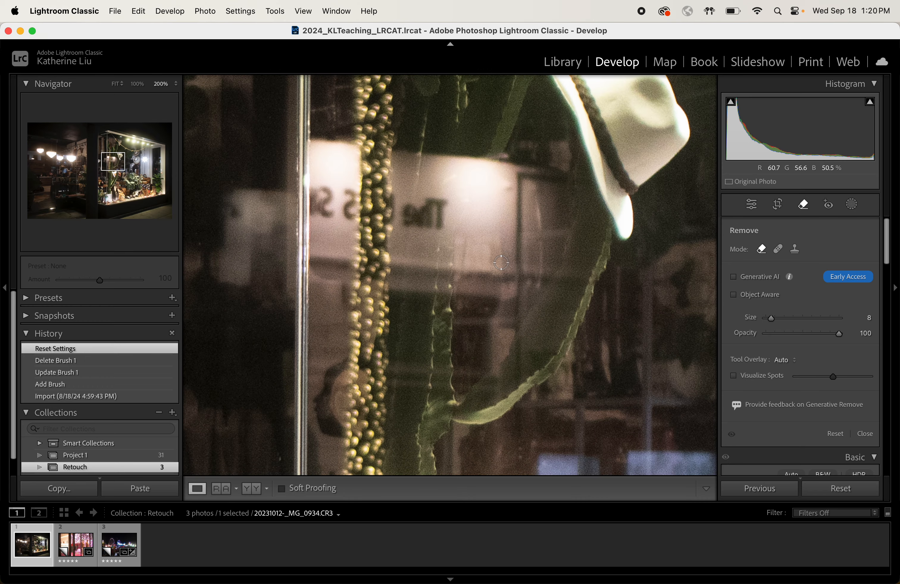
pyautogui.press('super+minus')
pyautogui.press('super+minus')
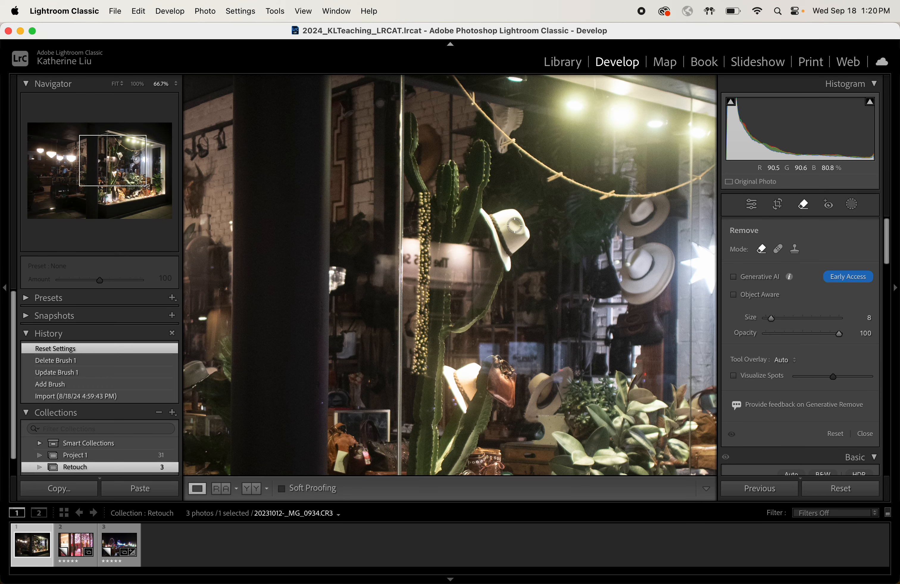
pyautogui.press('super+equal')
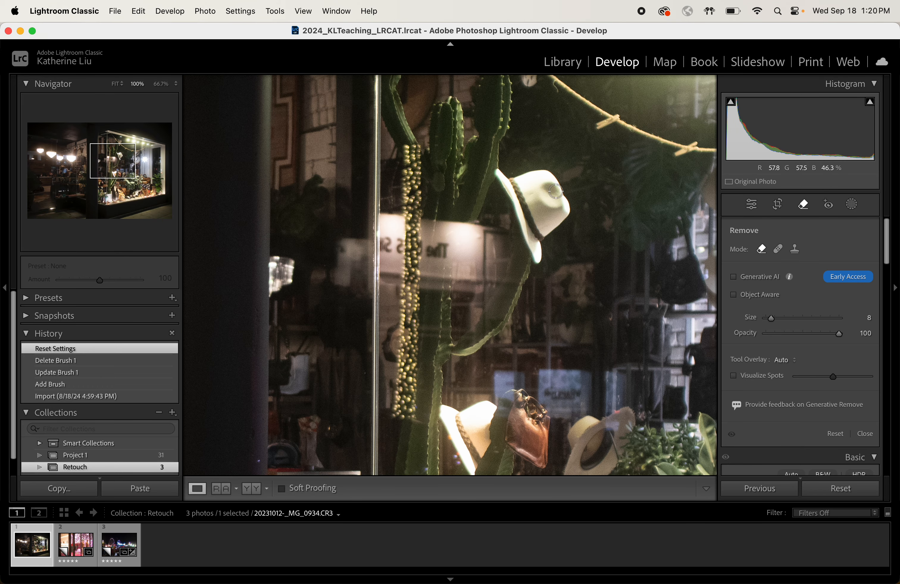
pyautogui.press(']')
pyautogui.press(']')
pyautogui.press(']')
pyautogui.press('[')
pyautogui.press('[')
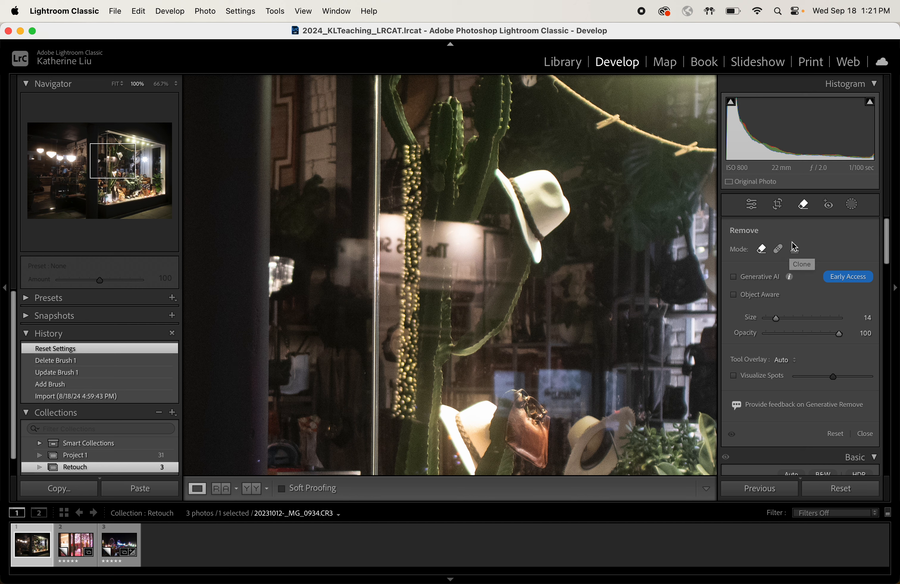
# Step: Add a brush mask with size 3 and paint two square-bracket shapes in the dark area beside the hanging hat
pyautogui.click(851, 205)
pyautogui.click(756, 316)
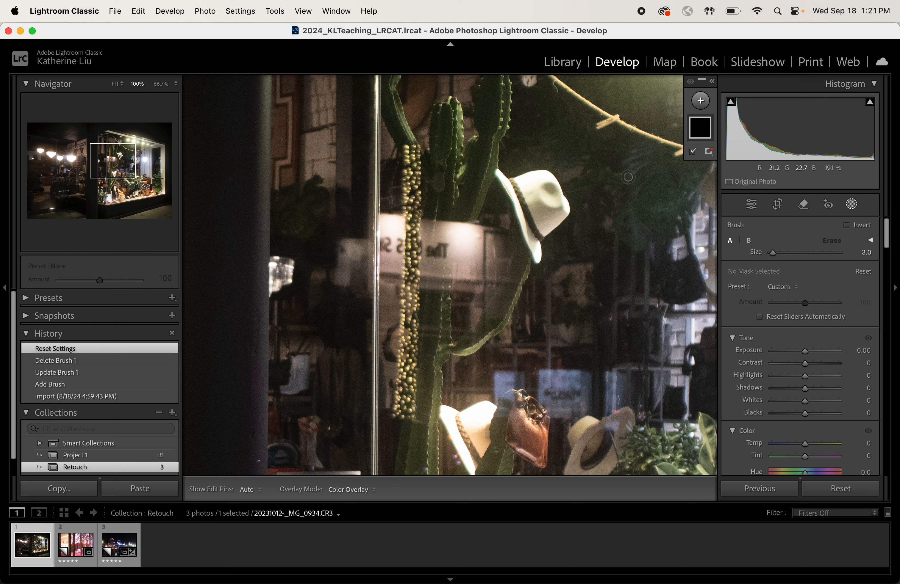
pyautogui.press('h')
pyautogui.moveTo(619, 169)
pyautogui.mouseDown()
pyautogui.moveTo(650, 171)
pyautogui.moveTo(645, 237)
pyautogui.moveTo(613, 238)
pyautogui.mouseUp()
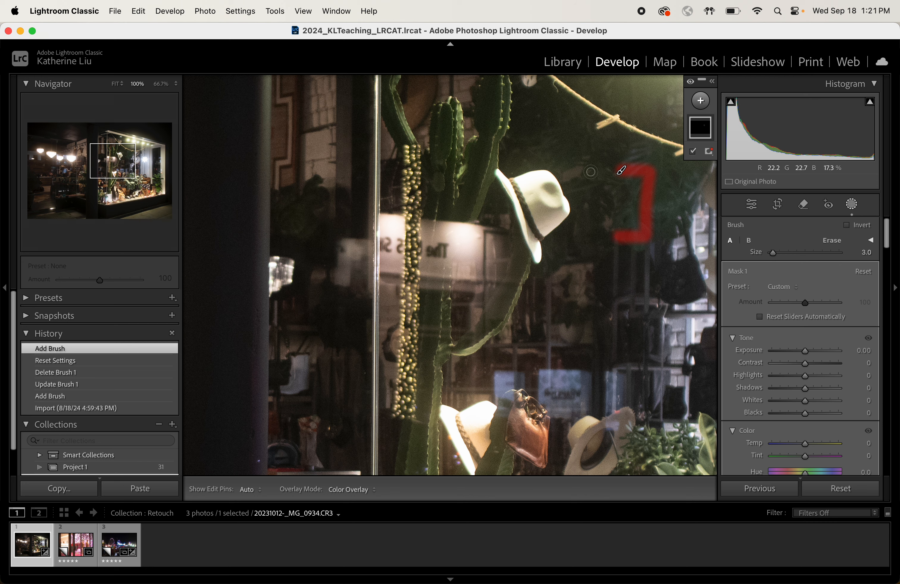
pyautogui.press('h')
pyautogui.moveTo(604, 170)
pyautogui.mouseDown()
pyautogui.moveTo(554, 170)
pyautogui.moveTo(573, 254)
pyautogui.moveTo(600, 251)
pyautogui.moveTo(564, 244)
pyautogui.moveTo(557, 183)
pyautogui.mouseUp()
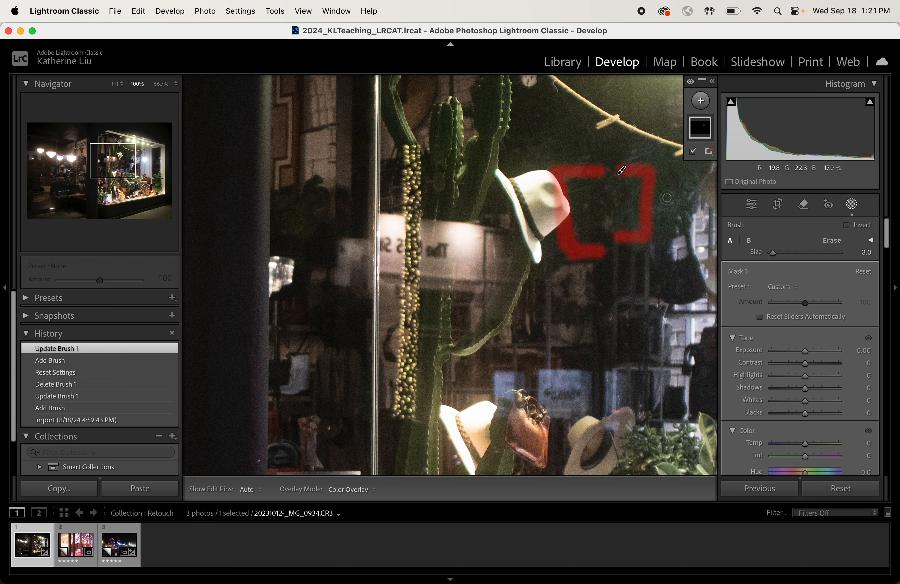
# Step: Try a mask stroke beside the painted brackets with the brush enlarged to size 8, and undo it
pyautogui.scroll(5, 667, 198)
pyautogui.press('h')
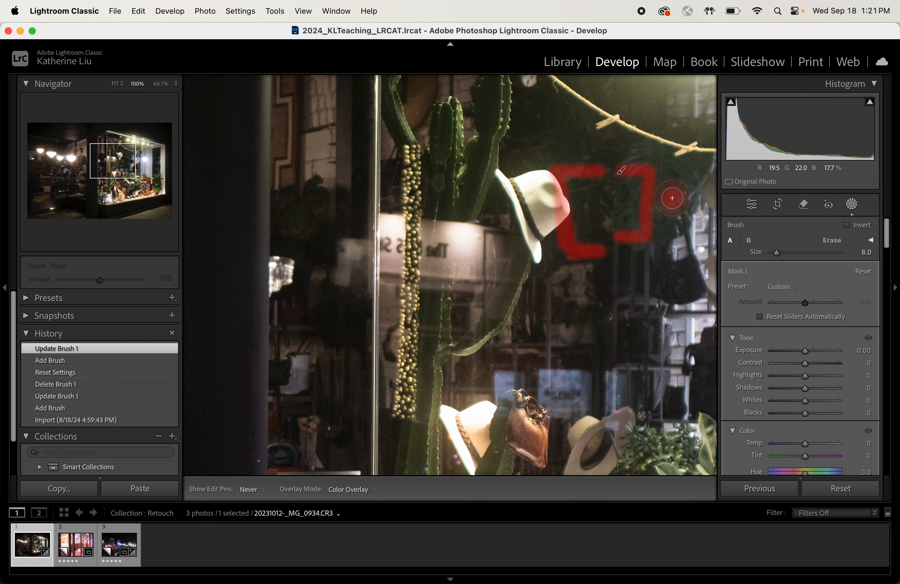
pyautogui.moveTo(672, 199)
pyautogui.mouseDown()
pyautogui.moveTo(708, 199)
pyautogui.moveTo(692, 174)
pyautogui.moveTo(691, 244)
pyautogui.mouseUp()
pyautogui.press('super+z')
pyautogui.press('super+z')
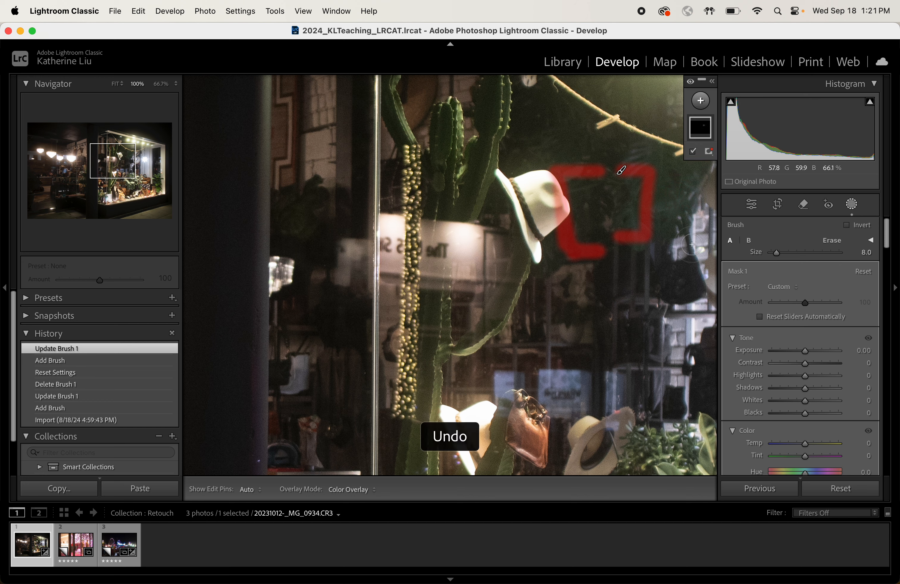
# Step: Reduce the mask brush to size 4 and paint a plus sign beside the brackets and a minus sign over the hat brim
pyautogui.press('[')
pyautogui.press('[')
pyautogui.press('[')
pyautogui.press('[')
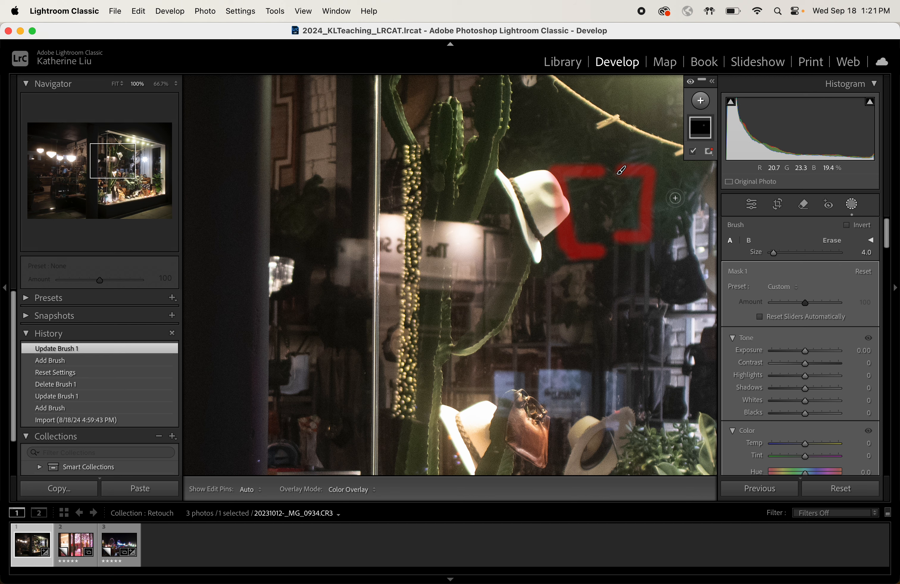
pyautogui.moveTo(671, 198)
pyautogui.mouseDown()
pyautogui.moveTo(697, 197)
pyautogui.moveTo(681, 197)
pyautogui.moveTo(683, 226)
pyautogui.mouseUp()
pyautogui.press('super+z')
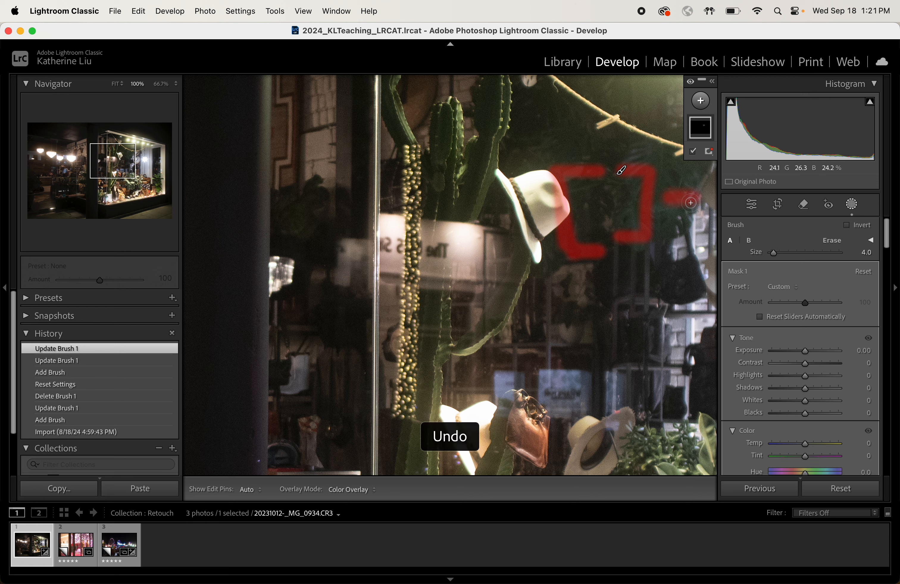
pyautogui.moveTo(682, 185); pyautogui.dragTo(683, 212)
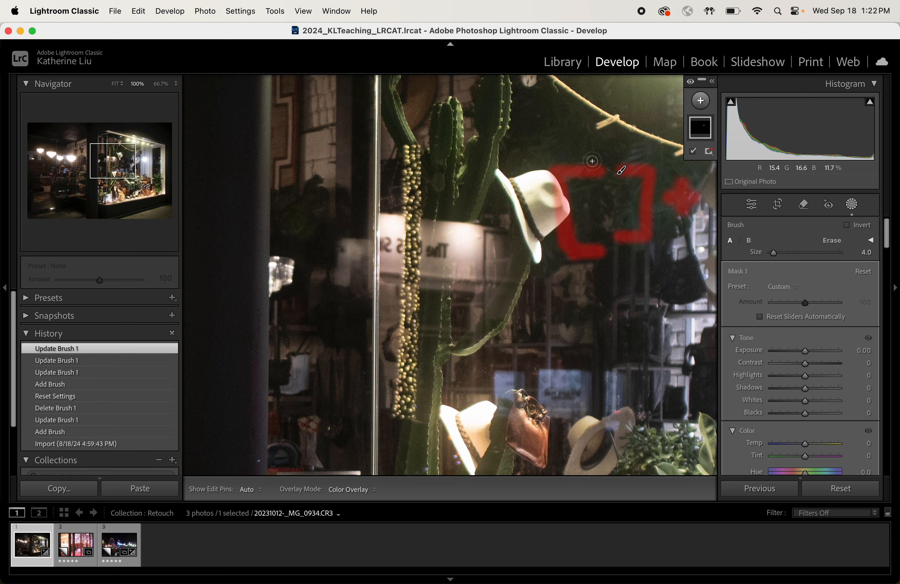
pyautogui.moveTo(503, 202); pyautogui.dragTo(519, 200)
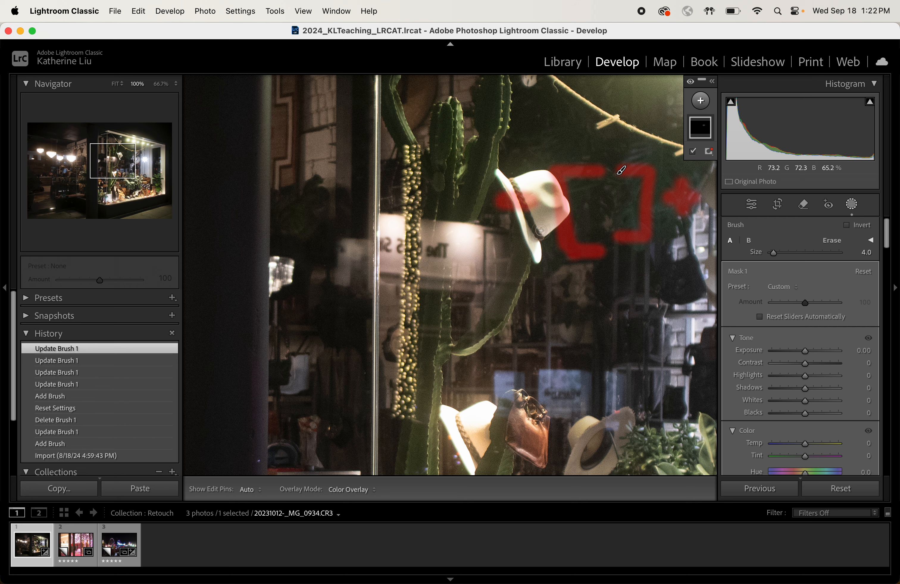
# Step: Undo all the painted bracket, plus and minus strokes, including the brush mask itself
pyautogui.press('super+z')
pyautogui.press('super+z')
pyautogui.press('super+z')
pyautogui.press('super+z')
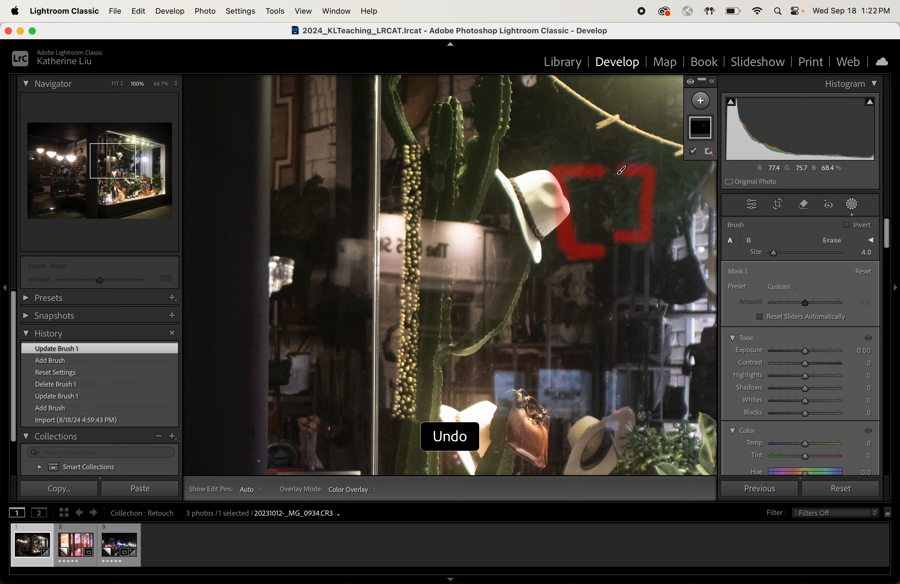
pyautogui.press('super+z')
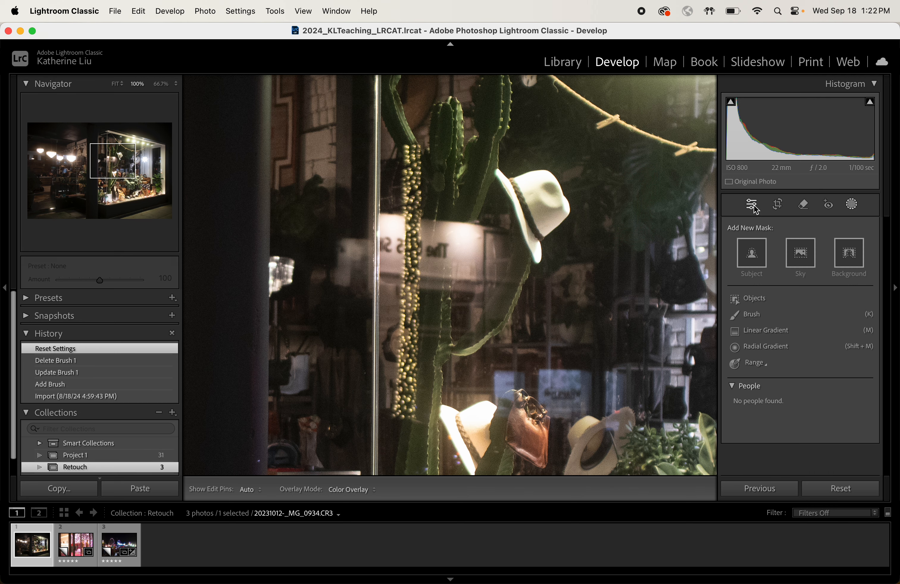
# Step: Switch back to the Remove tool and try different brush sizes beside the hat, ending at size 56
pyautogui.click(778, 204)
pyautogui.click(803, 204)
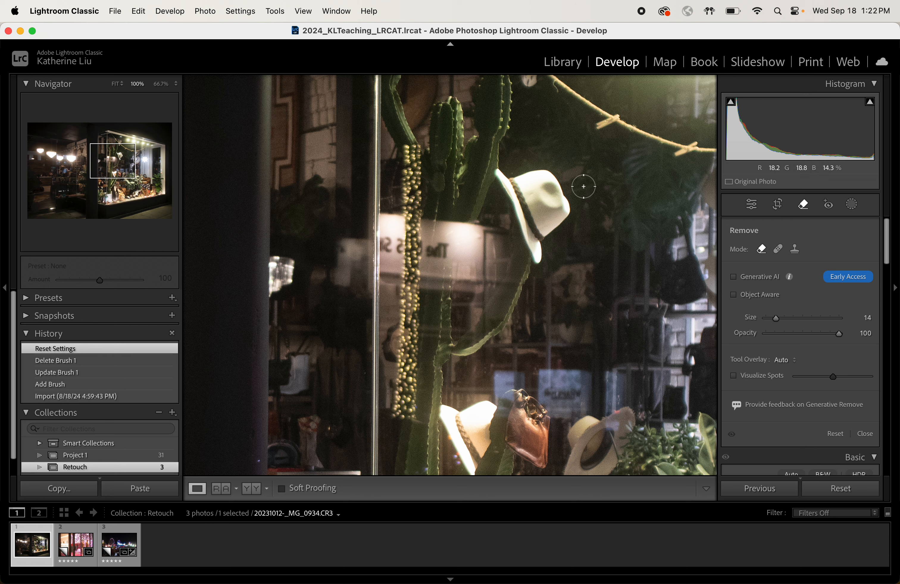
pyautogui.scroll(10, 583, 187)
pyautogui.scroll(10, 583, 187)
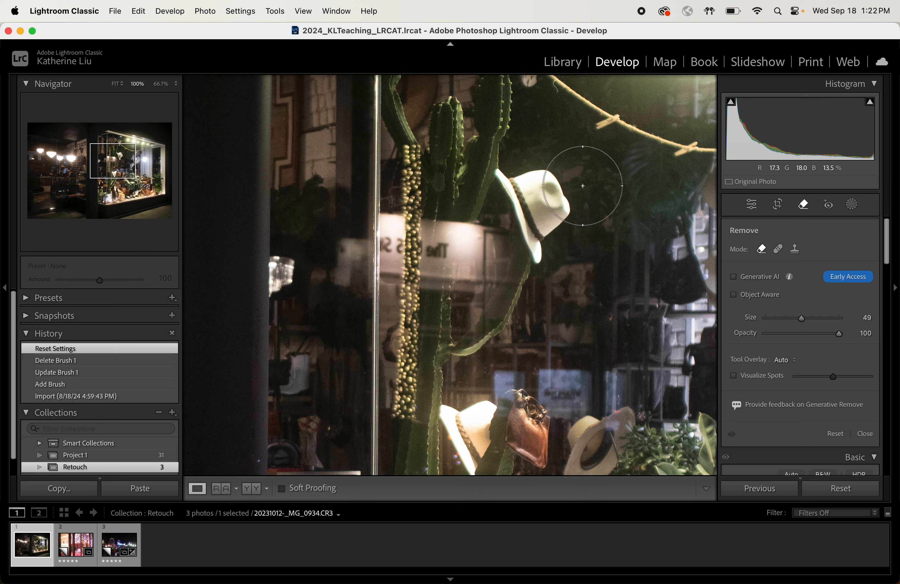
pyautogui.scroll(-10, 583, 186)
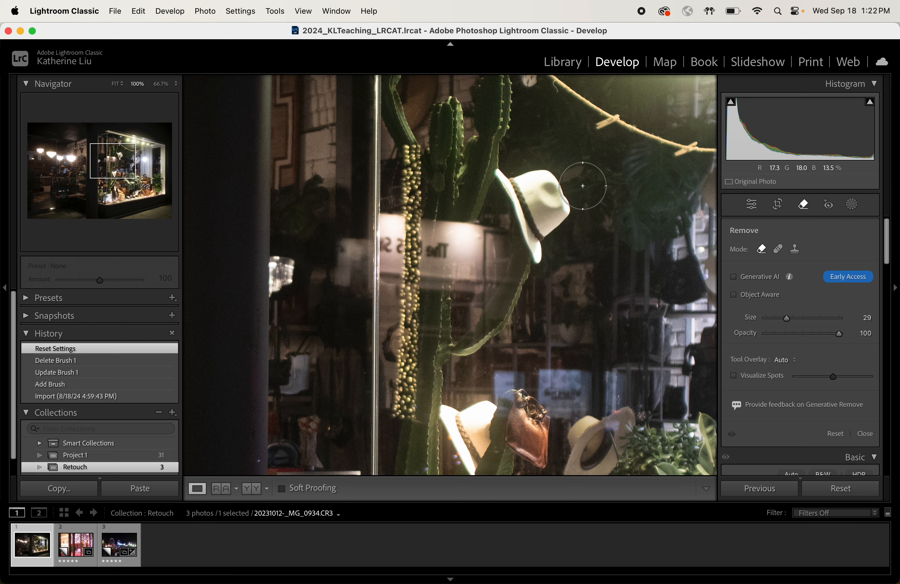
pyautogui.scroll(-8, 583, 186)
pyautogui.scroll(4, 583, 186)
pyautogui.scroll(10, 583, 186)
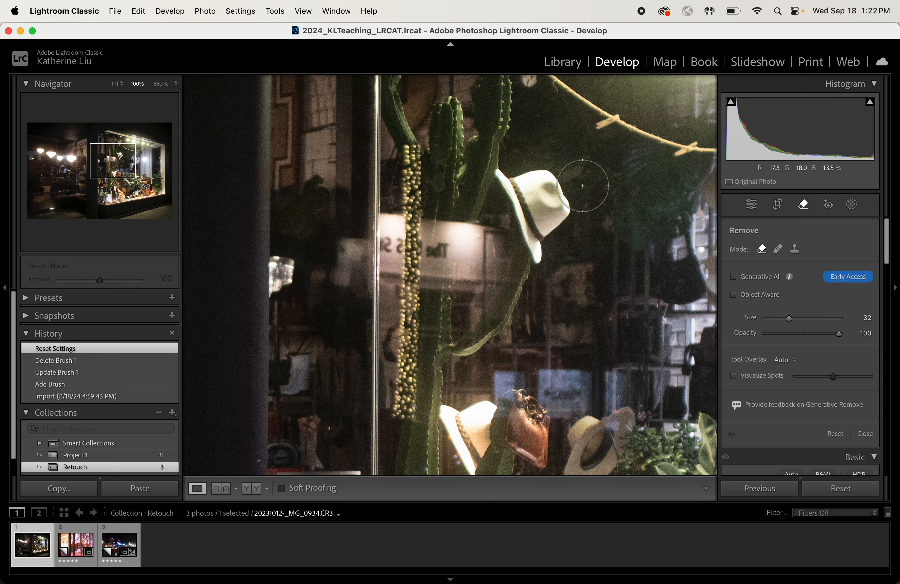
pyautogui.scroll(12, 582, 186)
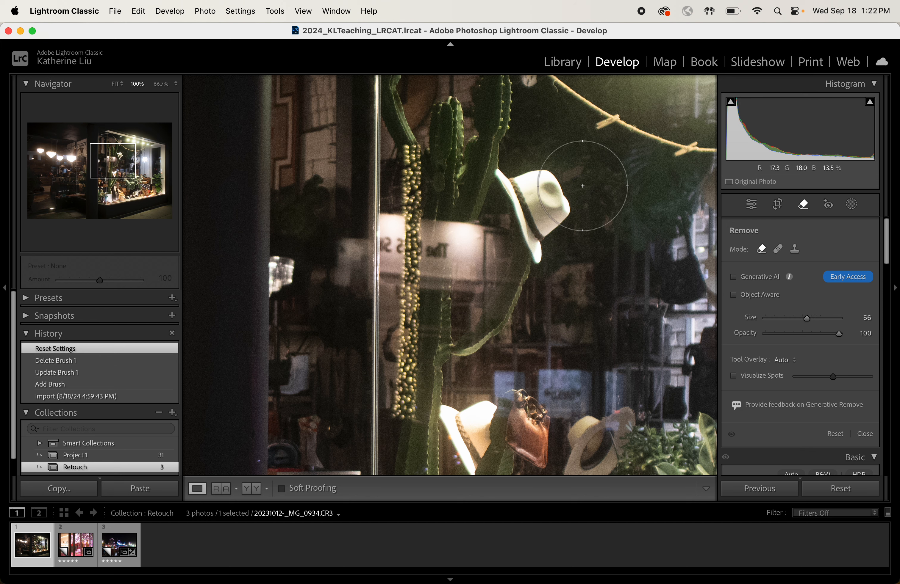
# Step: Try to remove the hanging hat with one Remove spot at size 72, and undo the spot
pyautogui.scroll(1, 582, 186)
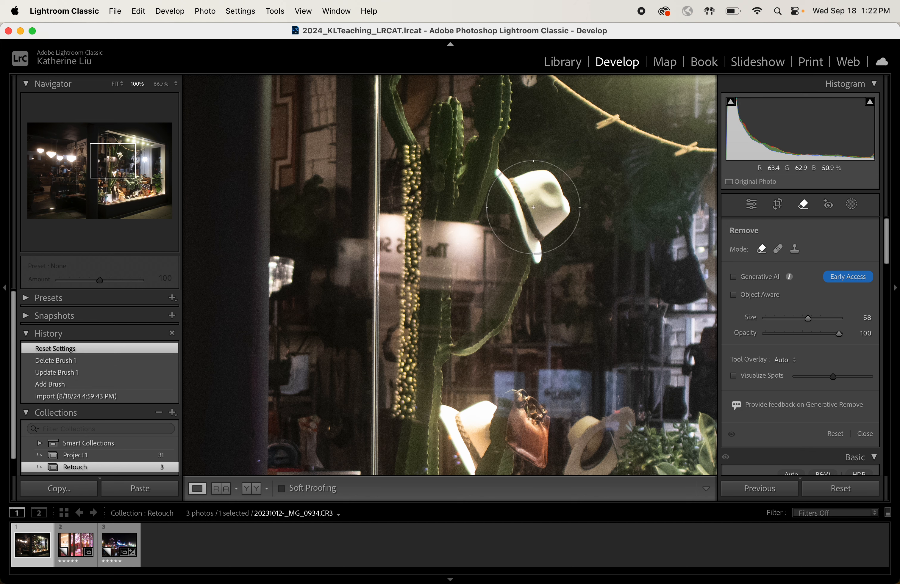
pyautogui.scroll(5, 534, 207)
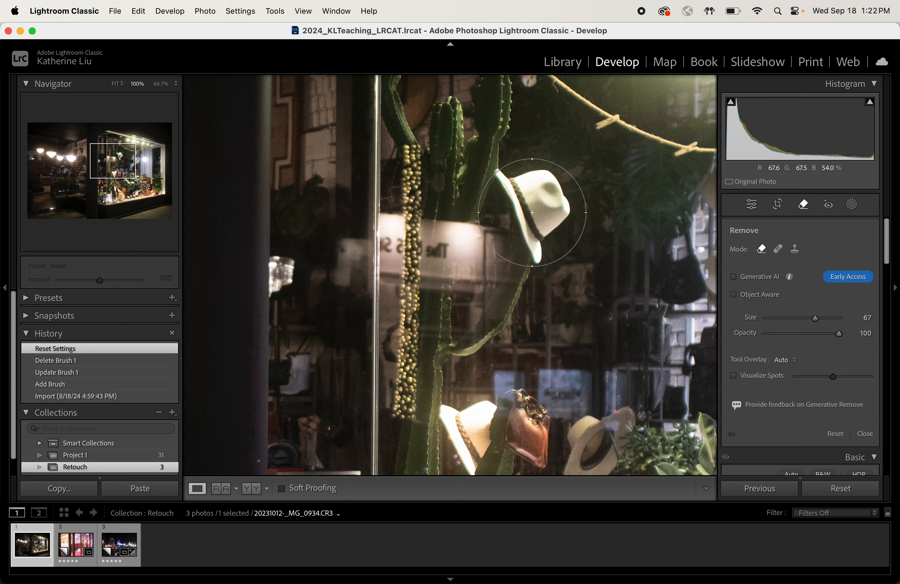
pyautogui.scroll(3, 533, 210)
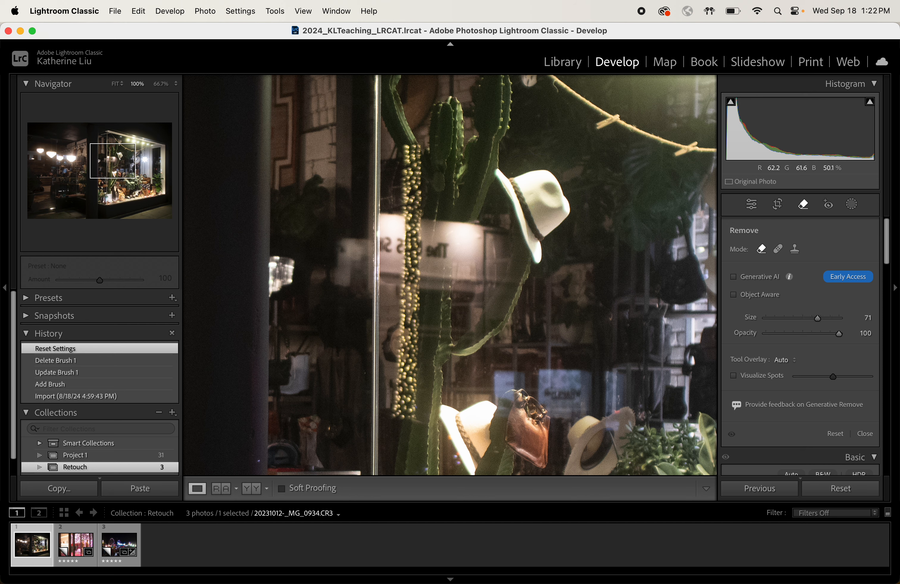
pyautogui.click(532, 212)
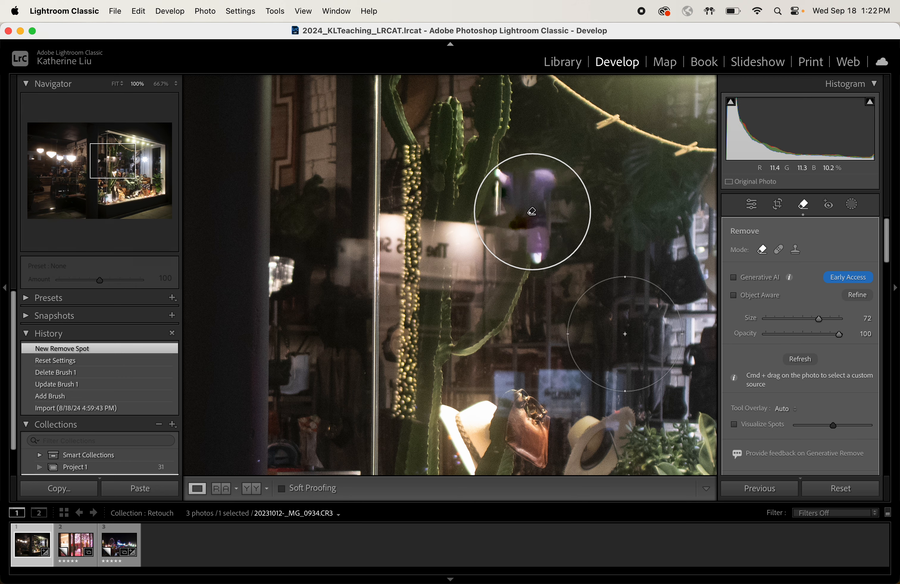
pyautogui.press('super+z')
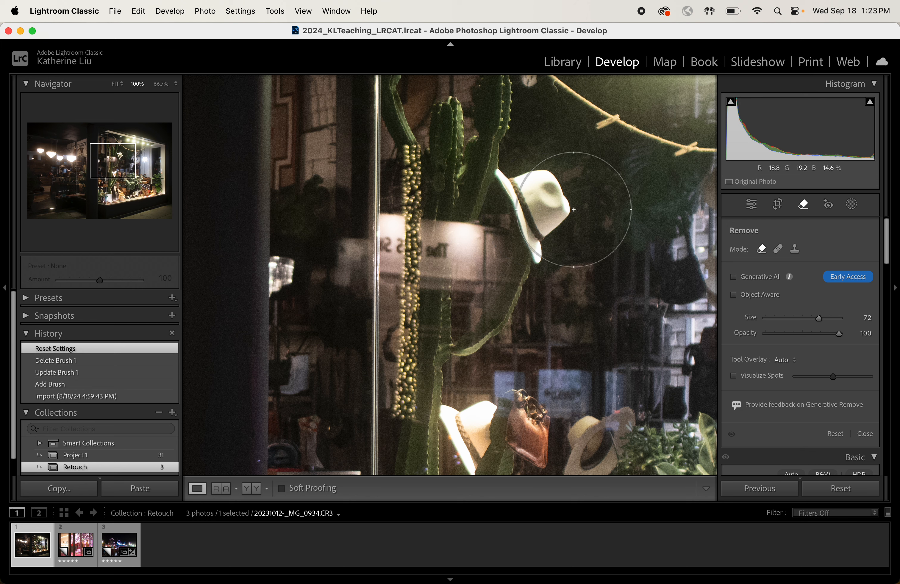
# Step: Set the Remove brush size to 17 and paint over the hanging hat and its leftover traces to remove them
pyautogui.scroll(-8, 573, 209)
pyautogui.scroll(-12, 574, 210)
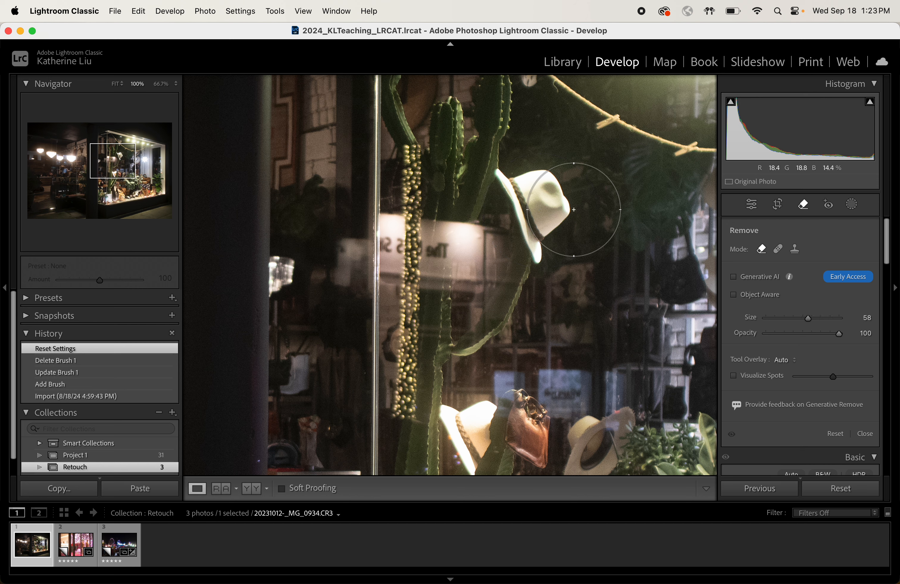
pyautogui.scroll(-12, 574, 210)
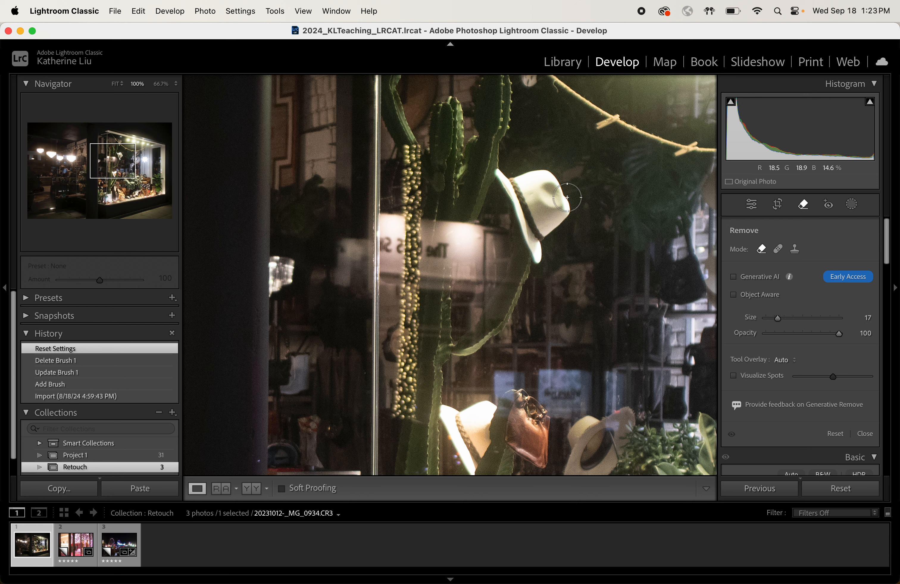
pyautogui.moveTo(553, 196)
pyautogui.mouseDown()
pyautogui.moveTo(504, 177)
pyautogui.moveTo(545, 253)
pyautogui.moveTo(568, 229)
pyautogui.moveTo(566, 216)
pyautogui.moveTo(538, 185)
pyautogui.moveTo(537, 219)
pyautogui.moveTo(551, 215)
pyautogui.moveTo(541, 191)
pyautogui.mouseUp()
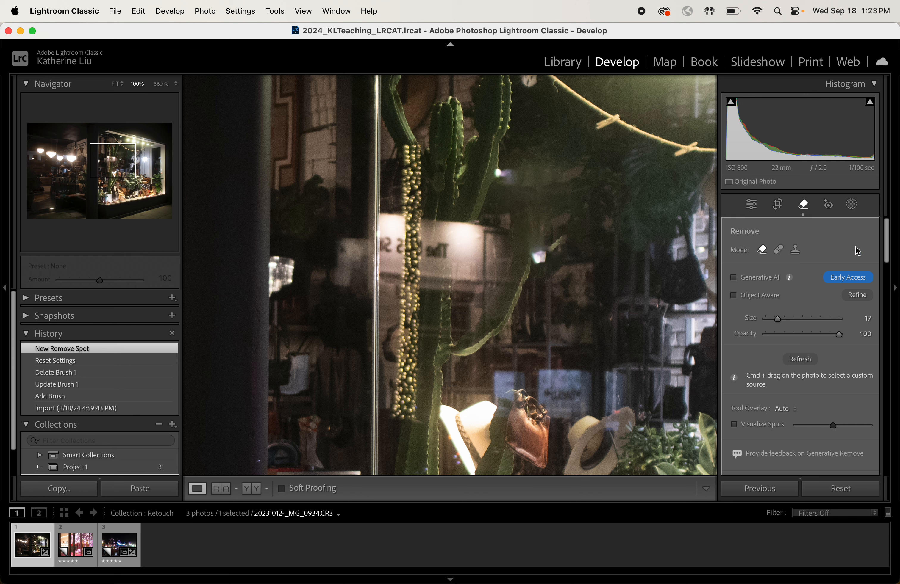
pyautogui.moveTo(572, 211); pyautogui.dragTo(549, 228)
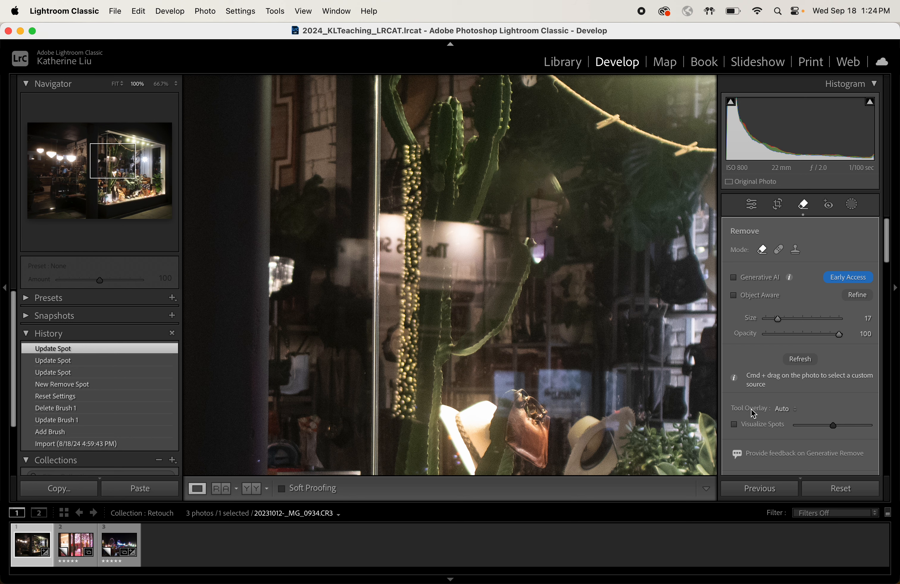
# Step: Set the tool overlay to Always, change it to Never, and return it to Always to compare the spot outline
pyautogui.click(786, 409)
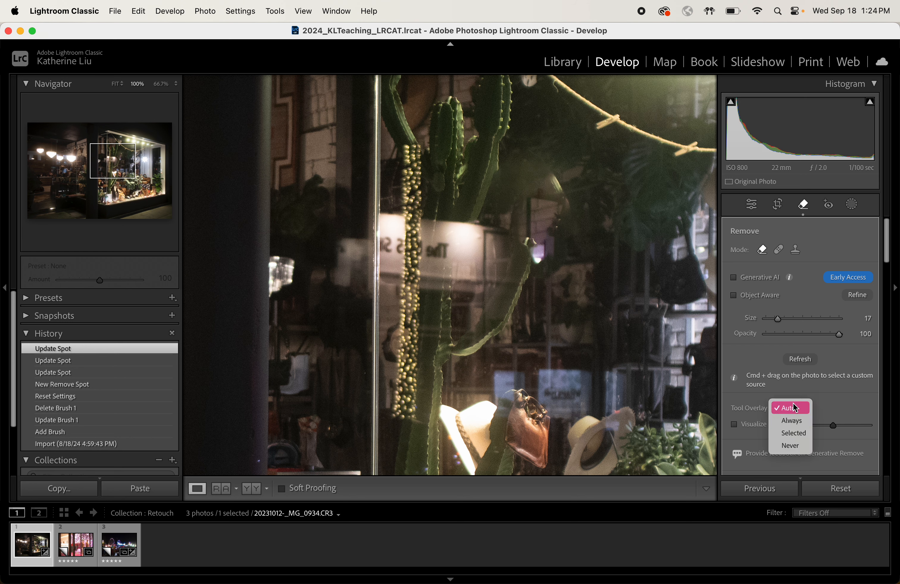
pyautogui.click(798, 422)
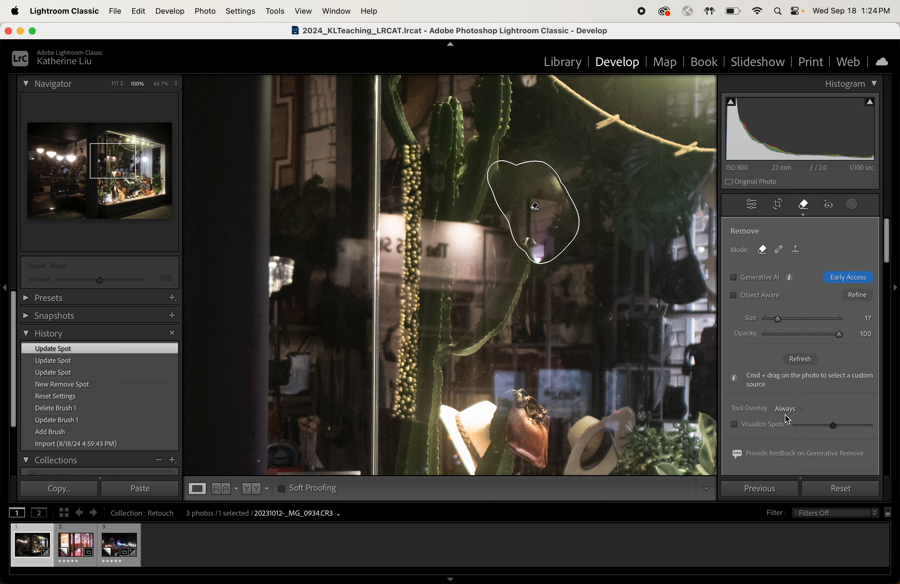
pyautogui.click(790, 409)
pyautogui.click(803, 439)
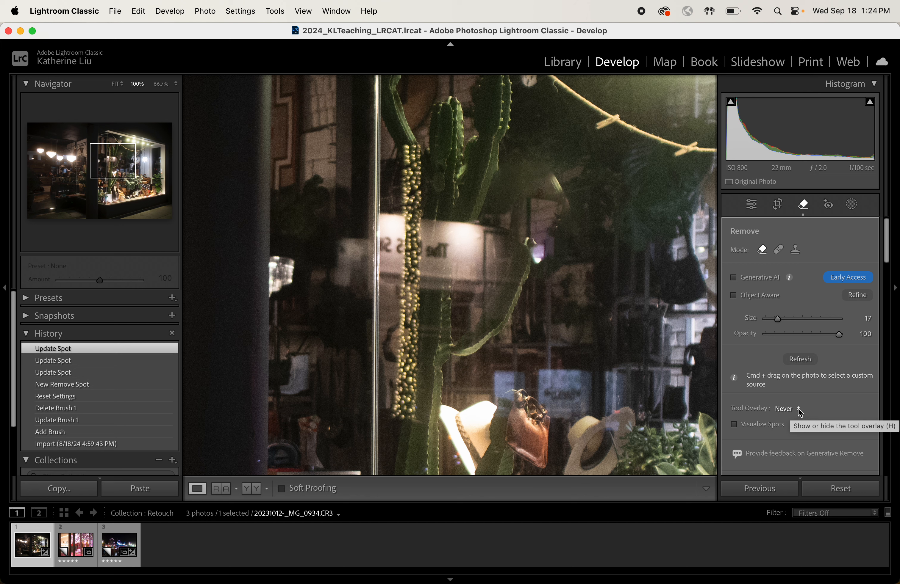
pyautogui.click(799, 412)
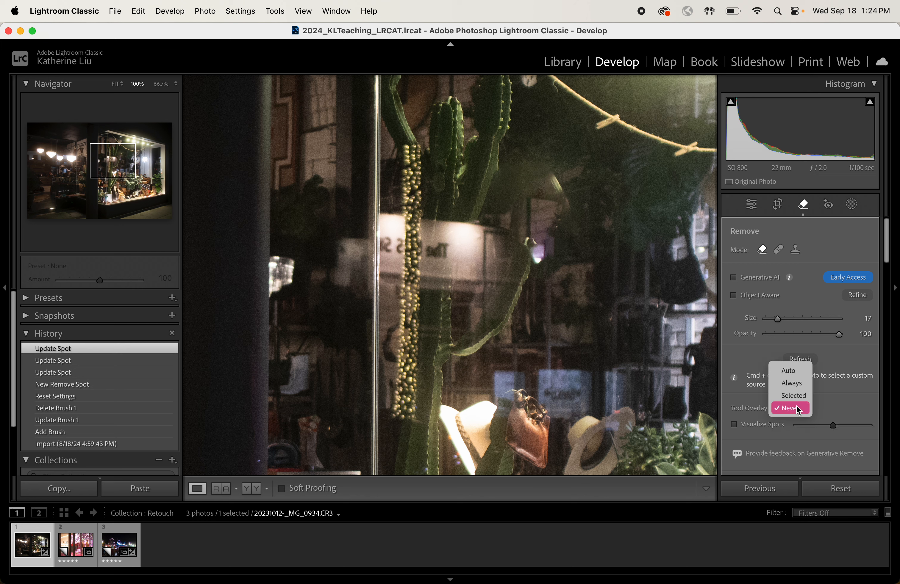
pyautogui.click(796, 386)
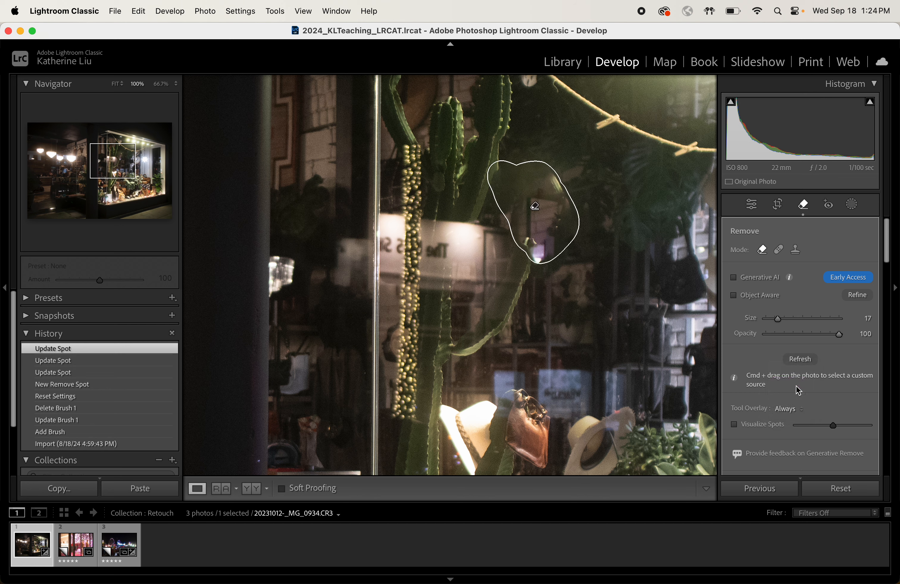
# Step: Try the Selected tool overlay for the removed hat spot, and set the overlay to Never
pyautogui.click(789, 412)
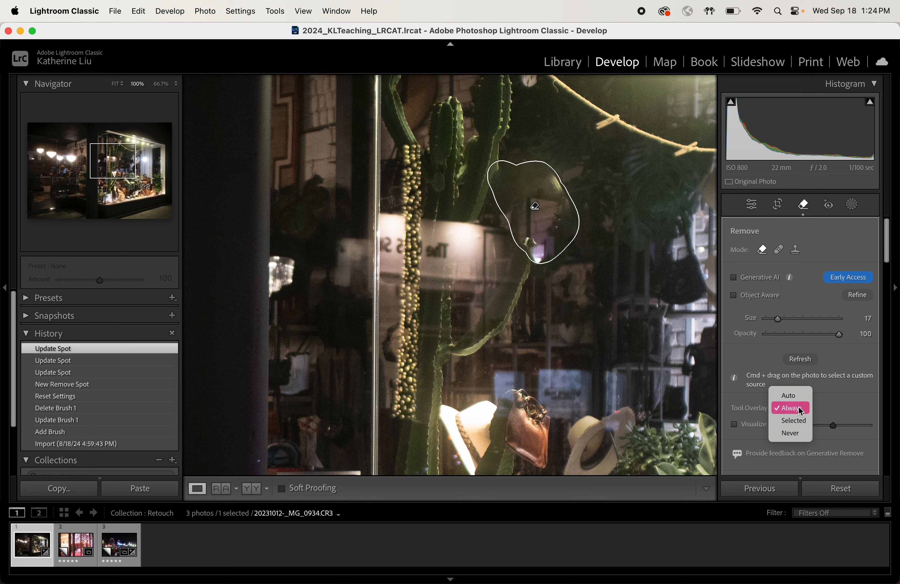
pyautogui.click(799, 421)
pyautogui.click(795, 409)
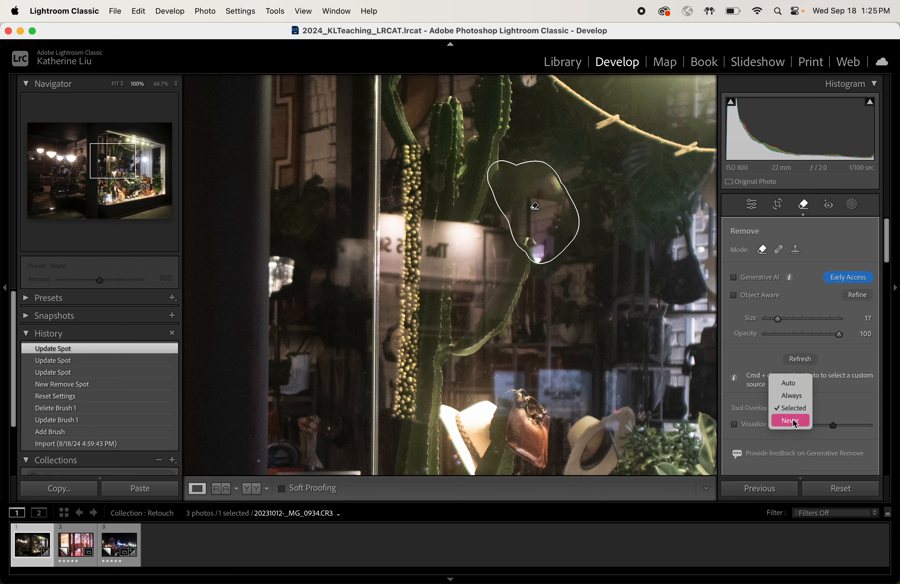
pyautogui.click(791, 422)
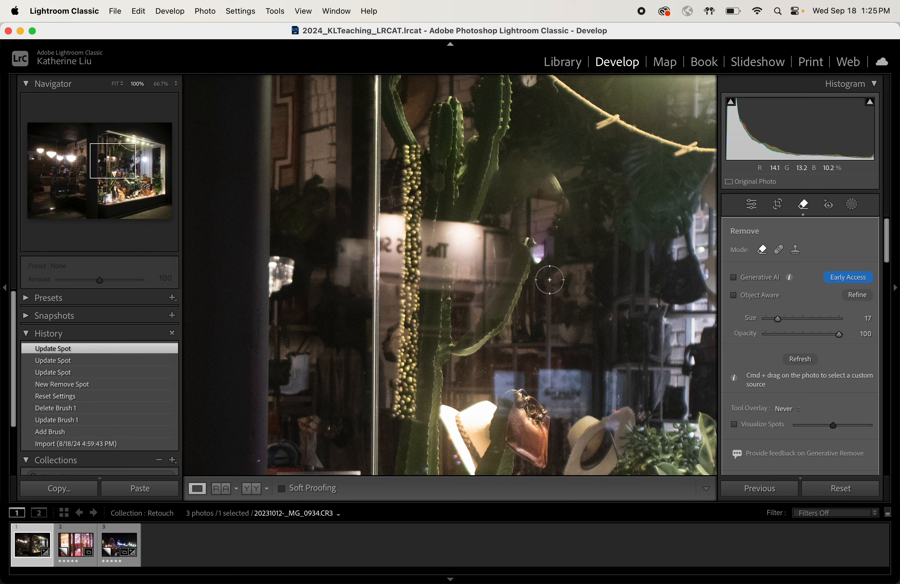
# Step: Show the photo in a side-by-side before-and-after comparison and bring the removed hat area into view
pyautogui.press('super+equal')
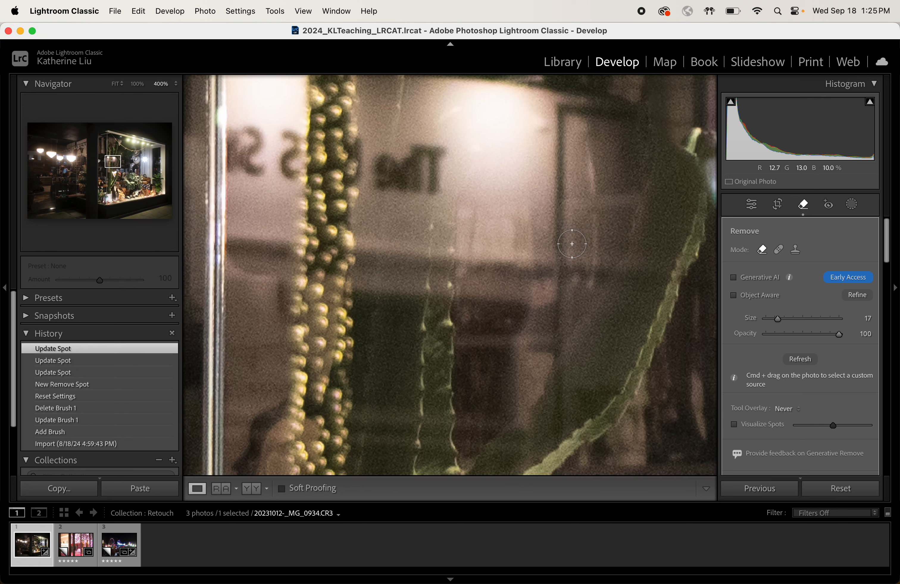
pyautogui.press('[')
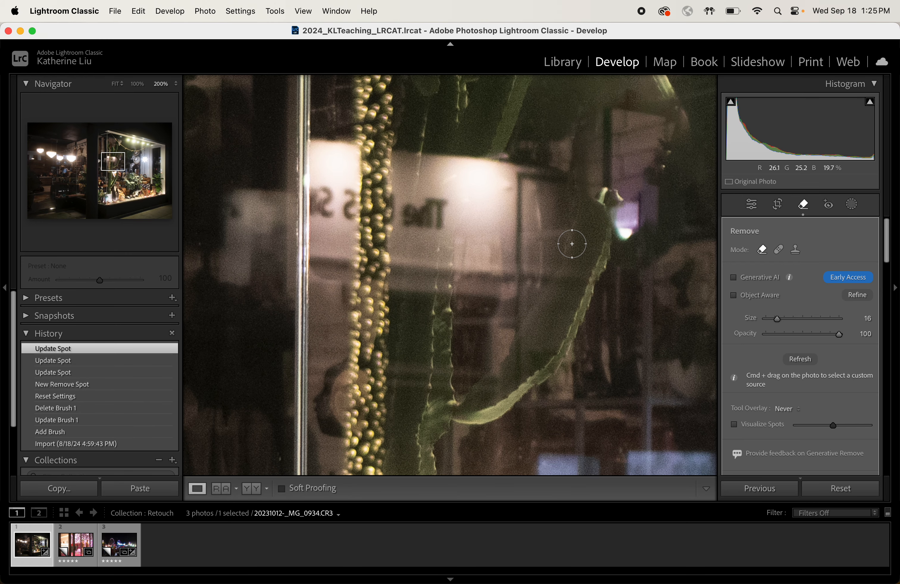
pyautogui.press('y')
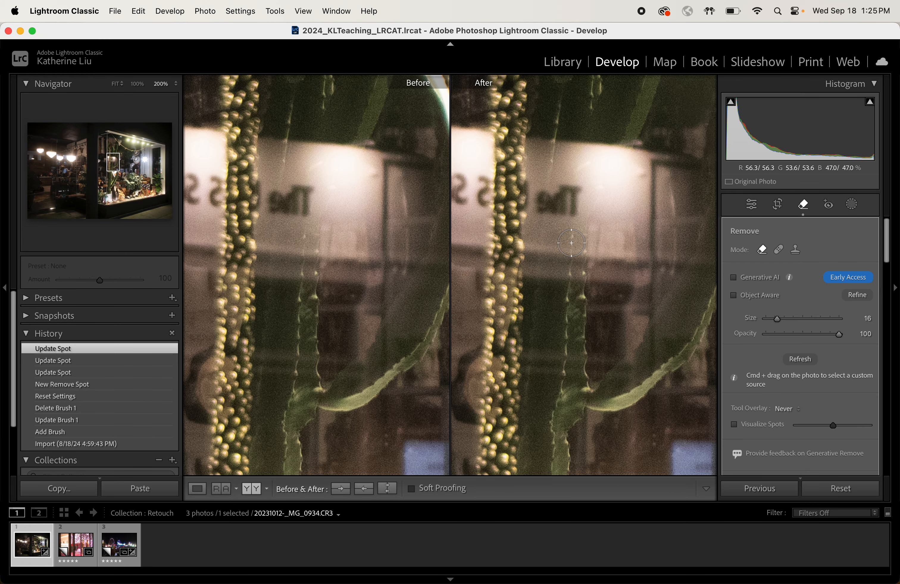
pyautogui.press('[')
pyautogui.press('[')
pyautogui.press('[')
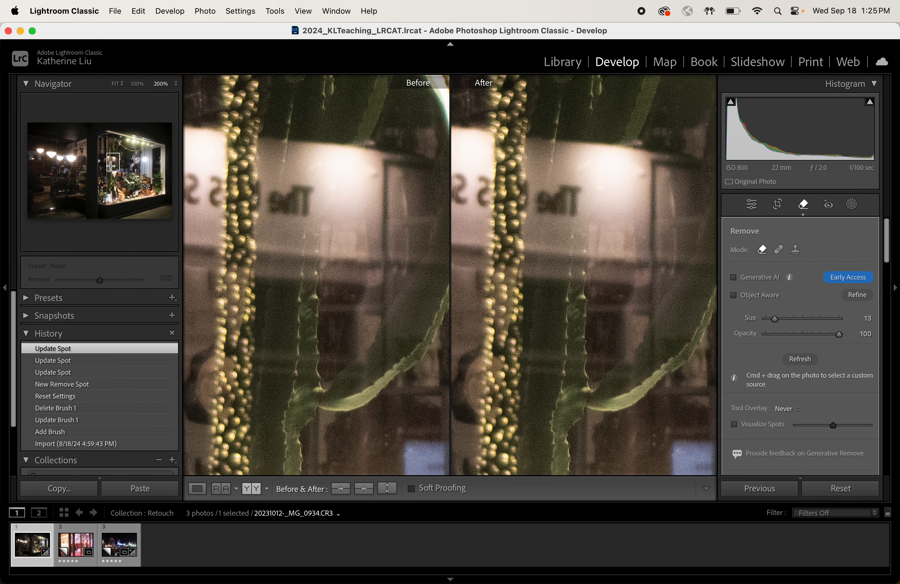
pyautogui.moveTo(111, 166); pyautogui.dragTo(119, 156)
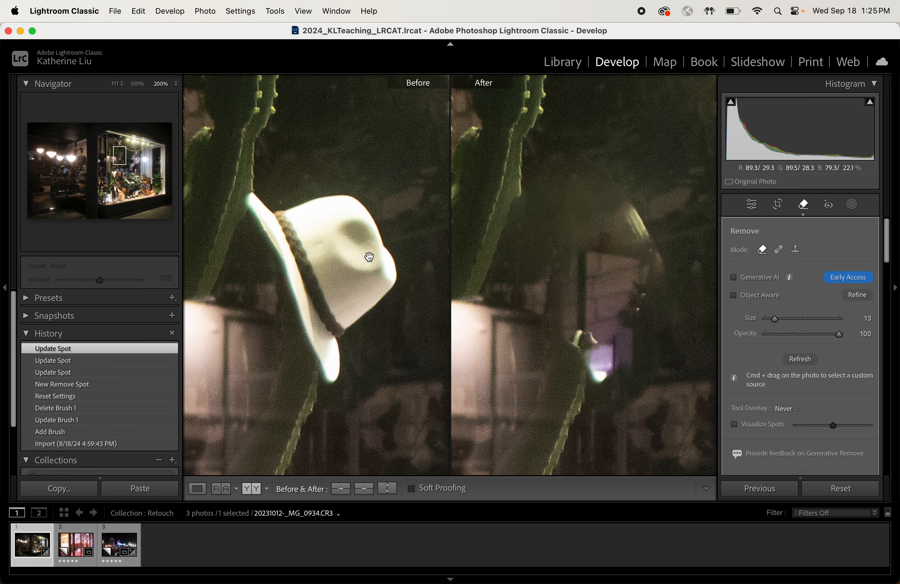
# Step: Compare the removed hat area before and after at several magnifications, examining the fill and its surroundings
pyautogui.press('super+minus')
pyautogui.press('super+minus')
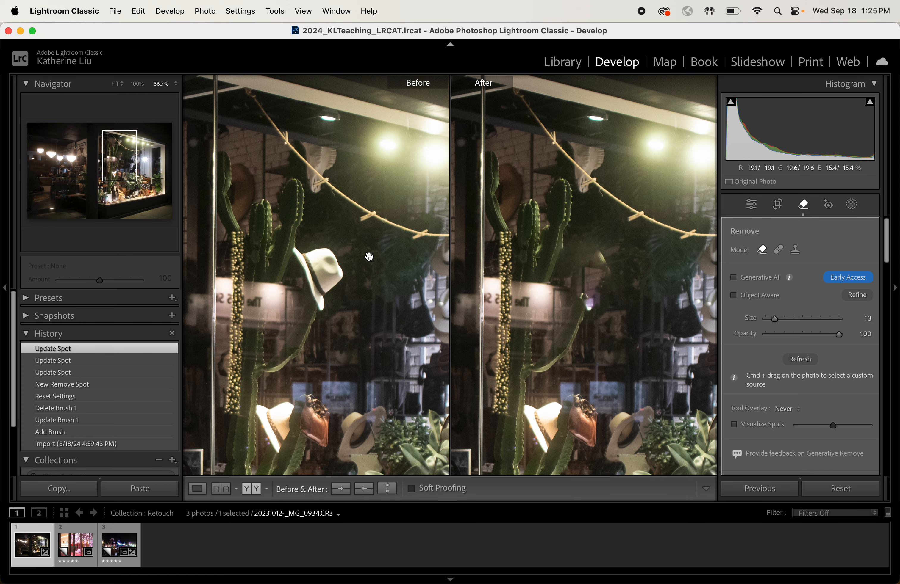
pyautogui.press('super+equal')
pyautogui.press('super+minus')
pyautogui.press('super+equal')
pyautogui.press('super+equal')
pyautogui.press('super+equal')
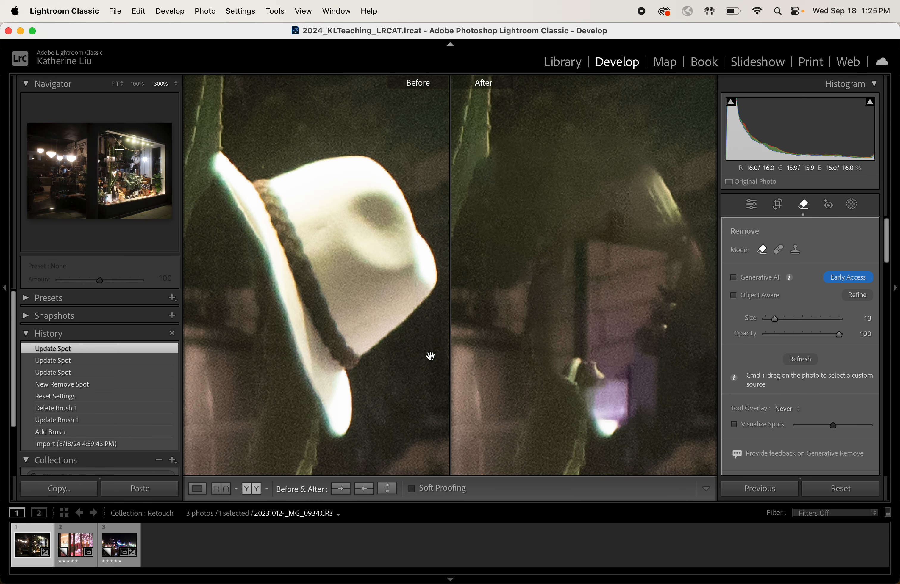
pyautogui.press('super+minus')
pyautogui.press('super+minus')
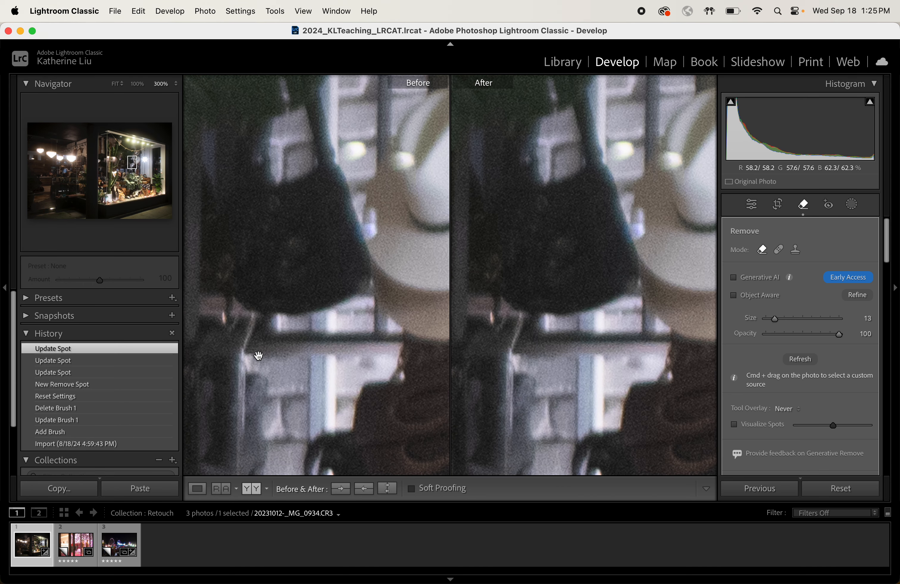
pyautogui.press('super+minus')
pyautogui.hscroll(-4, 266, 425)
pyautogui.scroll(2, 266, 426)
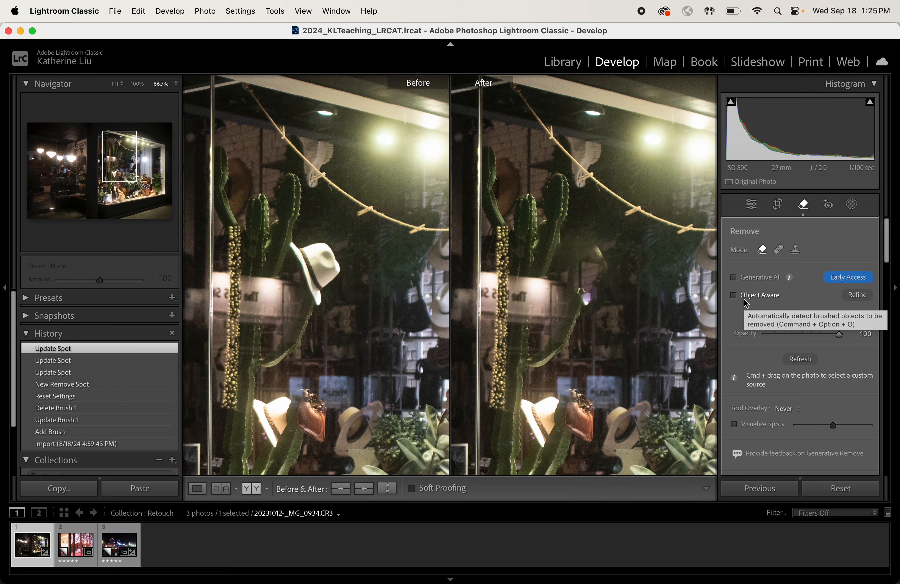
# Step: Undo the last spot update over the hanging hat and reduce the Remove brush size to 5
pyautogui.press('super+z')
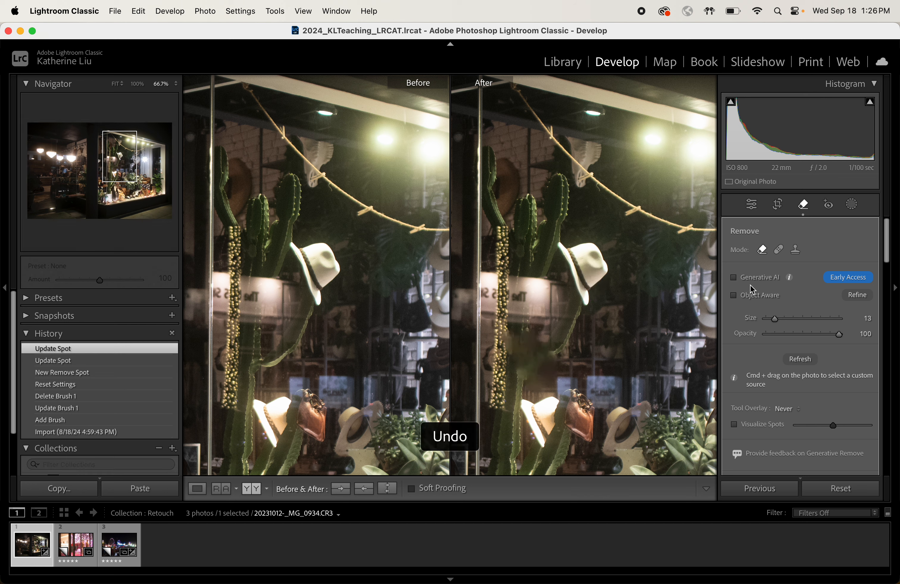
pyautogui.scroll(-8, 615, 249)
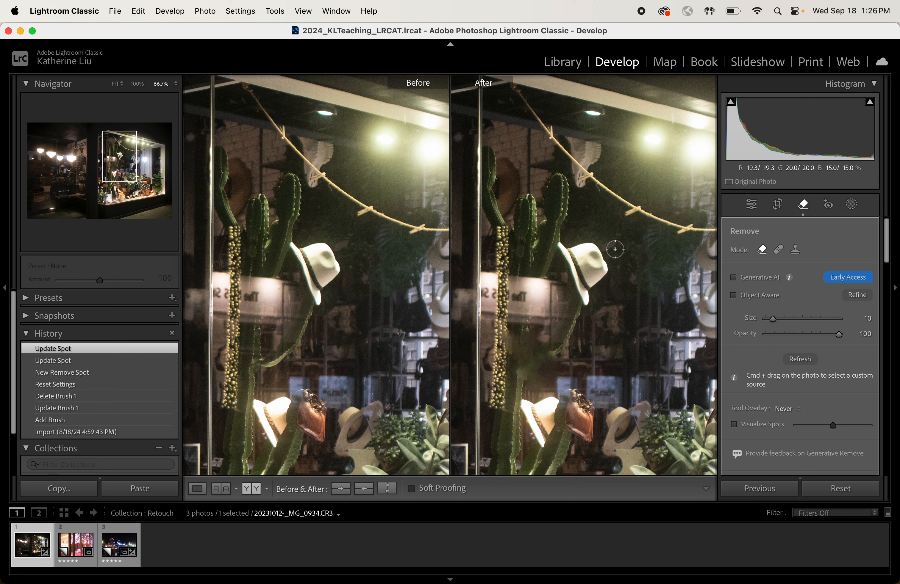
pyautogui.press('super+equal')
pyautogui.press('super+equal')
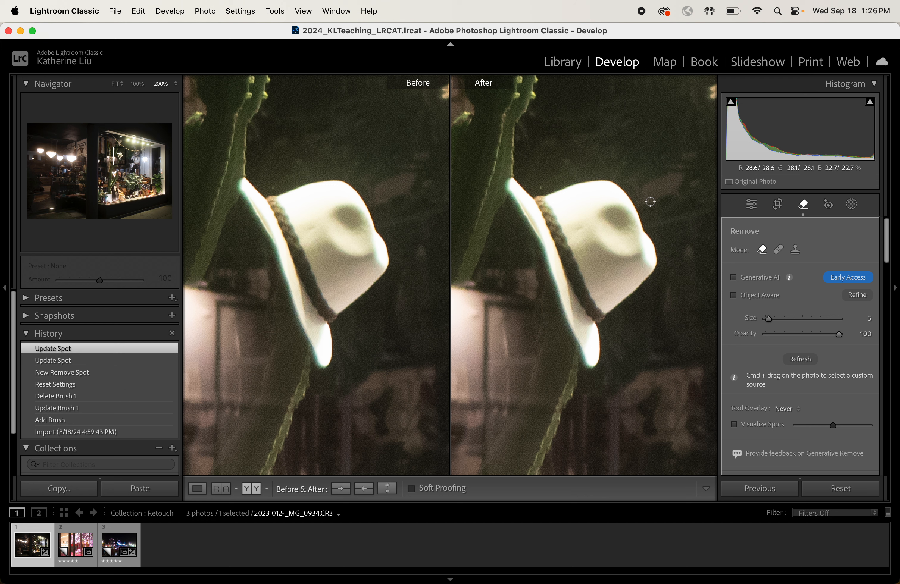
# Step: Try removing the hanging hat with the Remove brush at size 9, and undo the spot
pyautogui.press(']')
pyautogui.press(']')
pyautogui.press(']')
pyautogui.press(']')
pyautogui.moveTo(653, 205)
pyautogui.mouseDown()
pyautogui.moveTo(617, 151)
pyautogui.moveTo(514, 169)
pyautogui.moveTo(550, 314)
pyautogui.moveTo(588, 361)
pyautogui.moveTo(641, 338)
pyautogui.moveTo(668, 246)
pyautogui.moveTo(653, 188)
pyautogui.mouseUp()
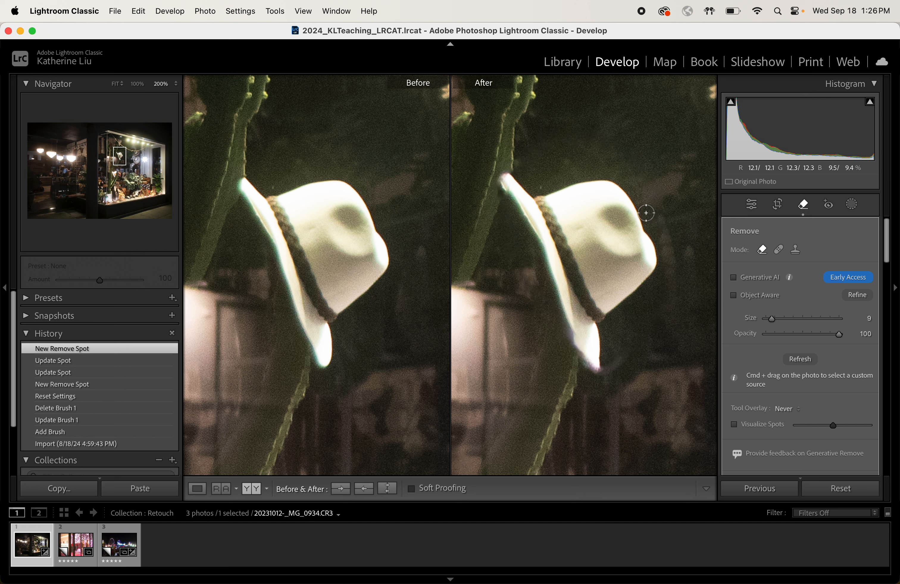
pyautogui.press('cmd+z')
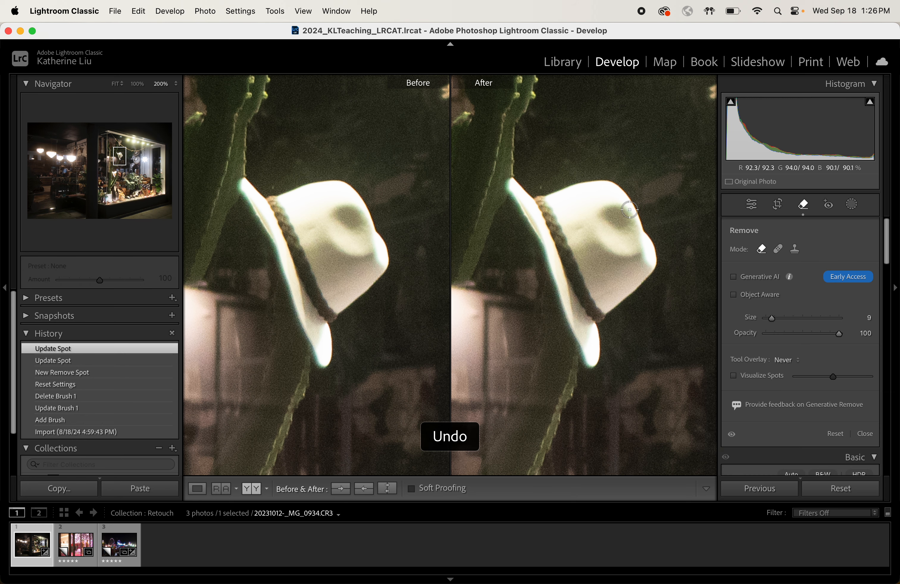
# Step: Try removing the hanging hat with the Remove brush enlarged to size 25, and undo the spot
pyautogui.scroll(4, 644, 198)
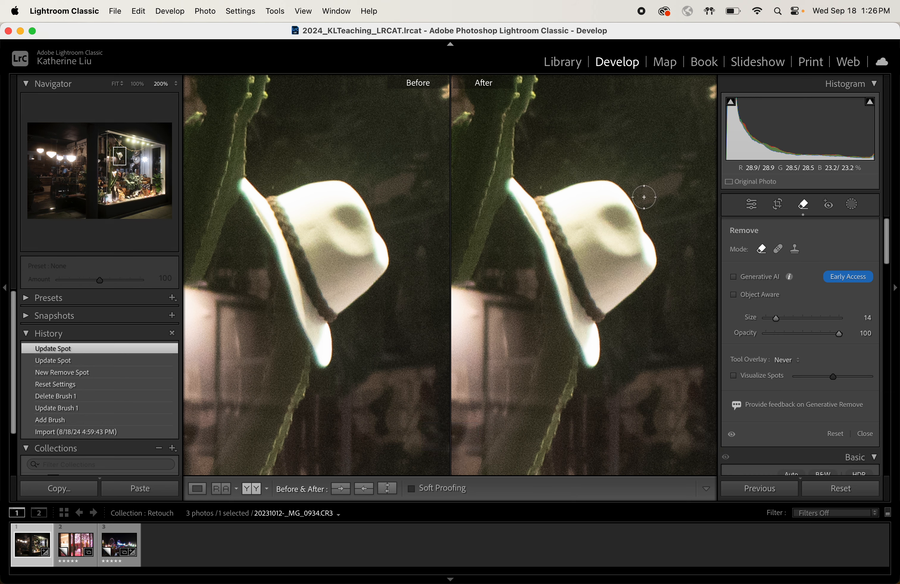
pyautogui.scroll(8, 644, 198)
pyautogui.moveTo(643, 197)
pyautogui.mouseDown()
pyautogui.moveTo(597, 176)
pyautogui.moveTo(546, 170)
pyautogui.moveTo(523, 193)
pyautogui.moveTo(516, 186)
pyautogui.moveTo(579, 340)
pyautogui.moveTo(600, 350)
pyautogui.moveTo(632, 302)
pyautogui.moveTo(633, 199)
pyautogui.mouseUp()
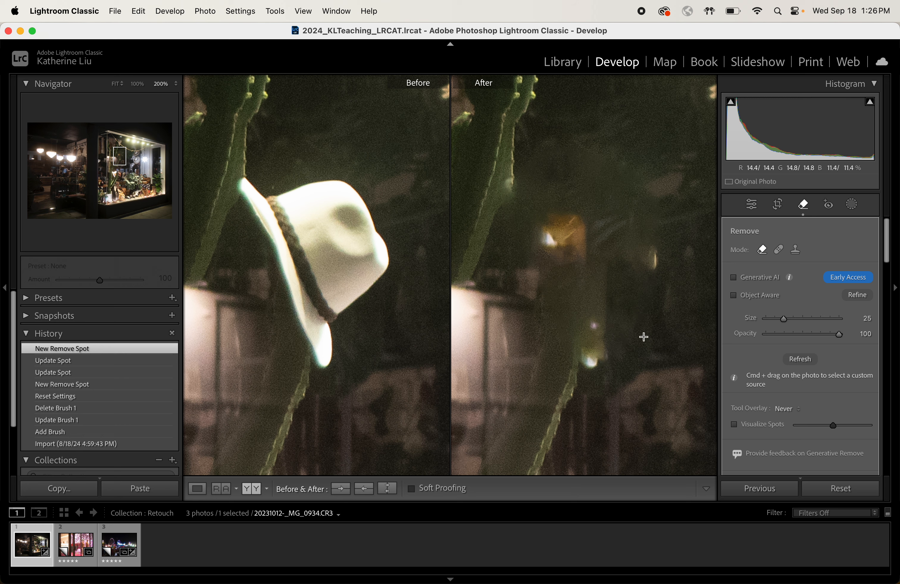
pyautogui.press('super+z')
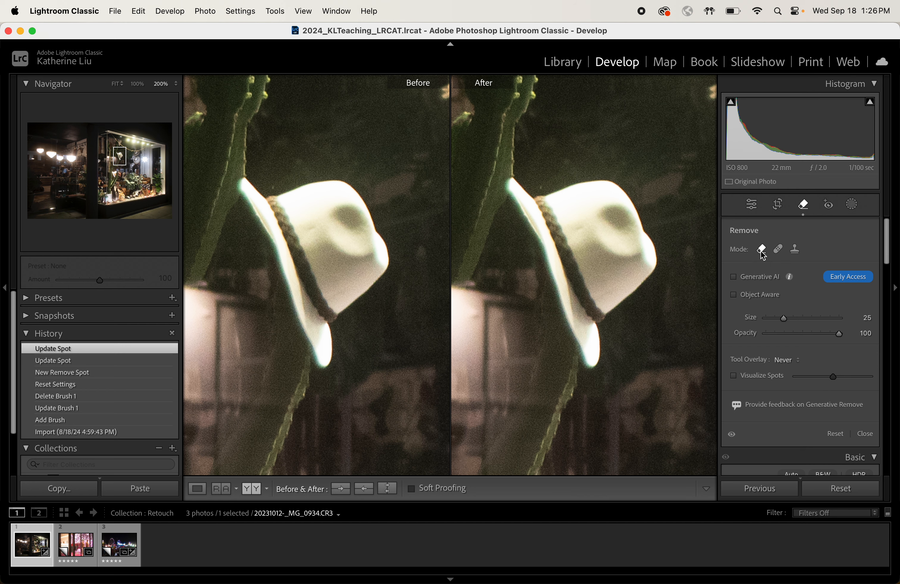
# Step: Switch between the Remove, Heal and Clone modes to compare the options each one offers
pyautogui.click(778, 251)
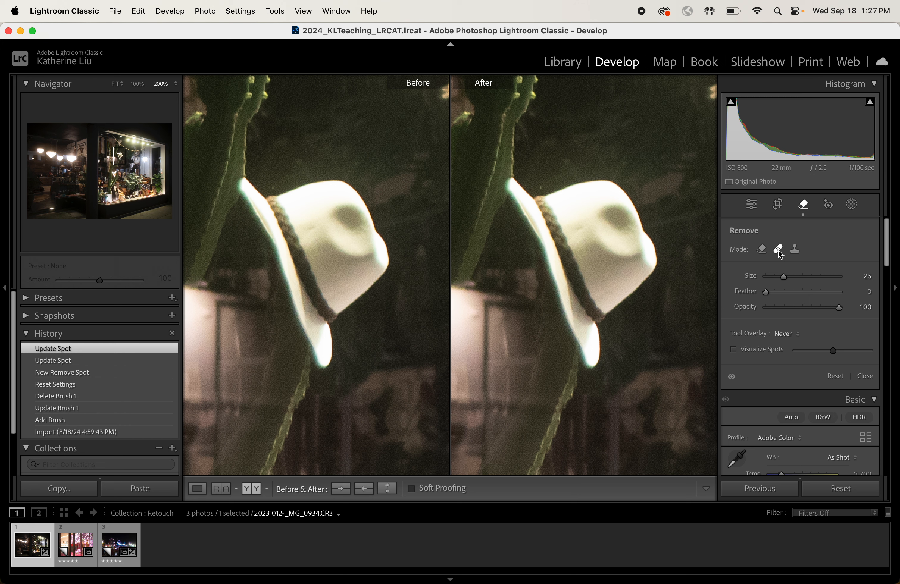
pyautogui.click(763, 251)
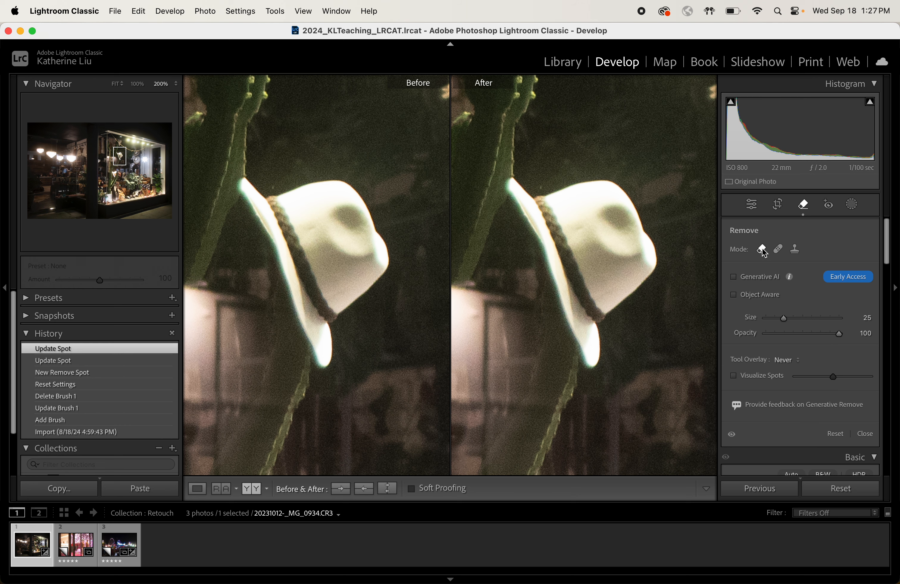
pyautogui.click(777, 250)
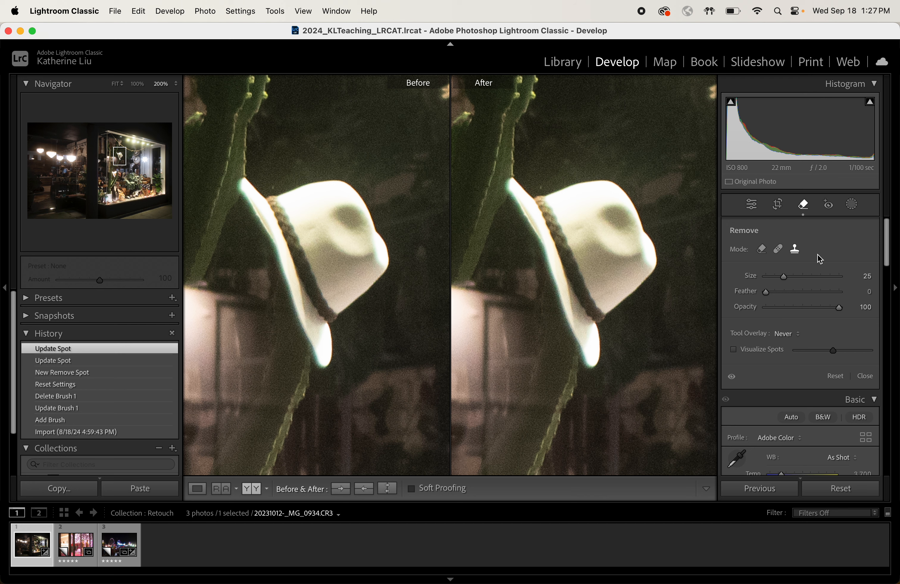
pyautogui.click(777, 250)
pyautogui.click(793, 254)
pyautogui.click(763, 250)
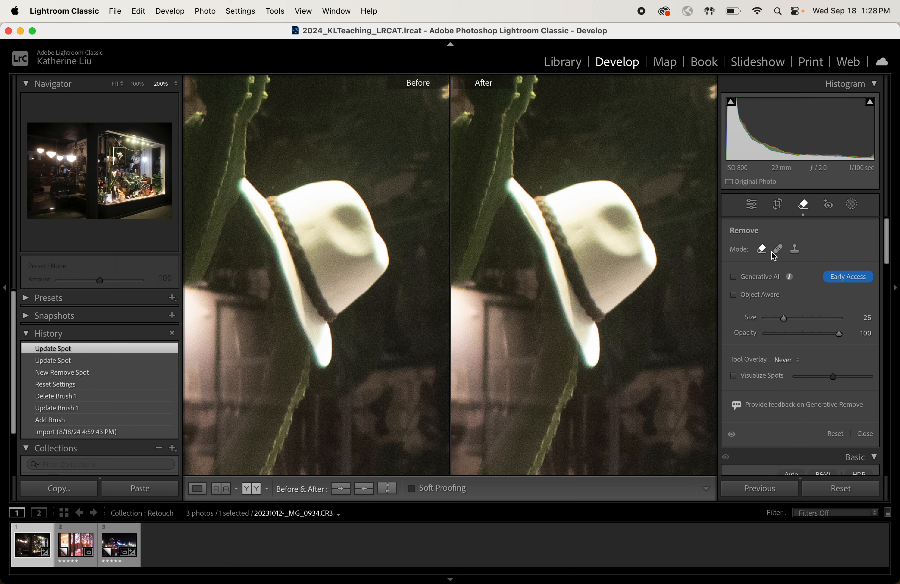
# Step: Select Heal mode, try the brush feather at 100, and set the feather back to 0
pyautogui.click(775, 253)
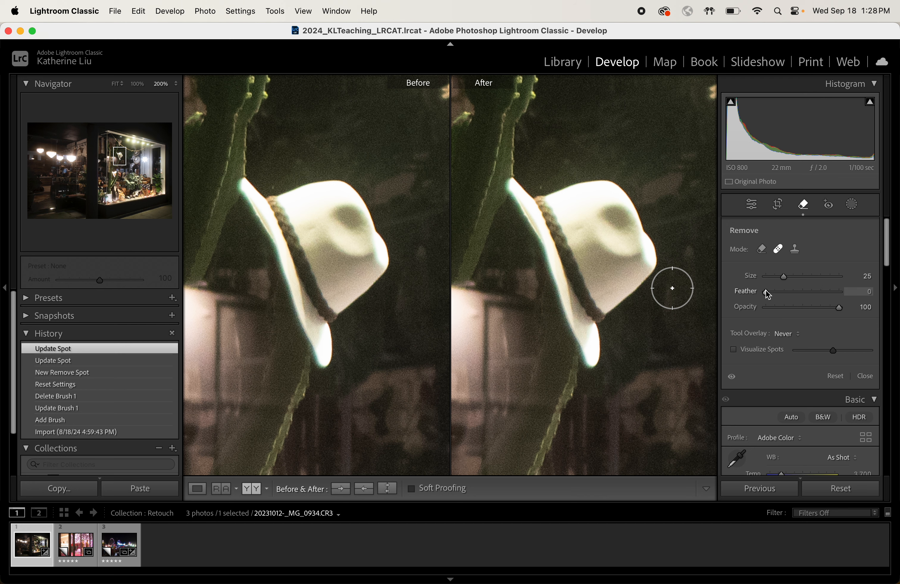
pyautogui.moveTo(766, 291); pyautogui.dragTo(892, 304)
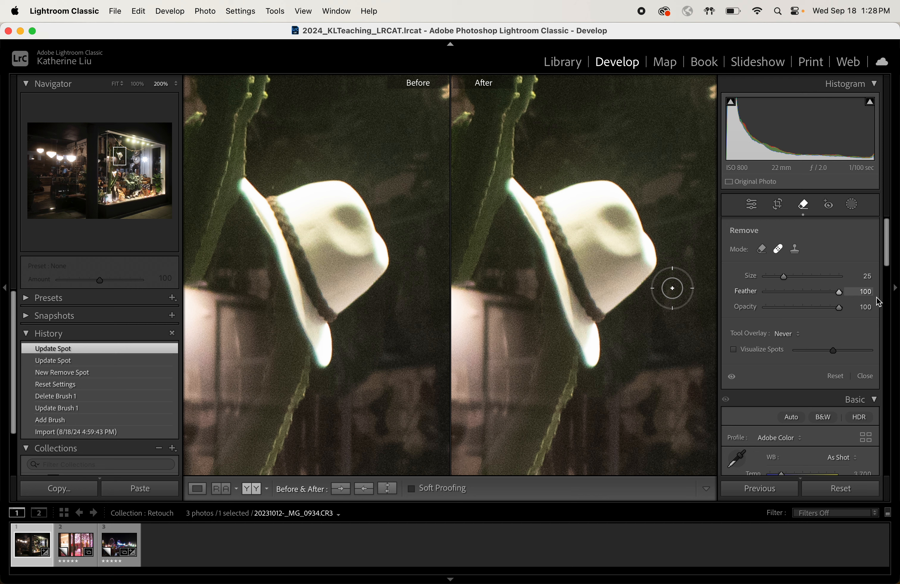
pyautogui.moveTo(871, 295); pyautogui.dragTo(741, 311)
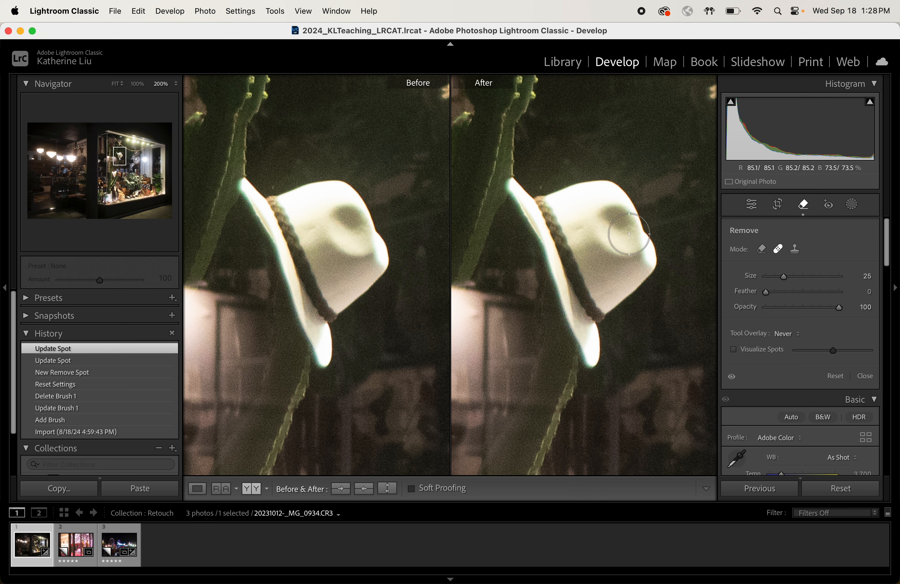
# Step: Try healing the hanging hat with a size 45 brush, add a second heal spot below it, and undo both
pyautogui.scroll(6, 629, 234)
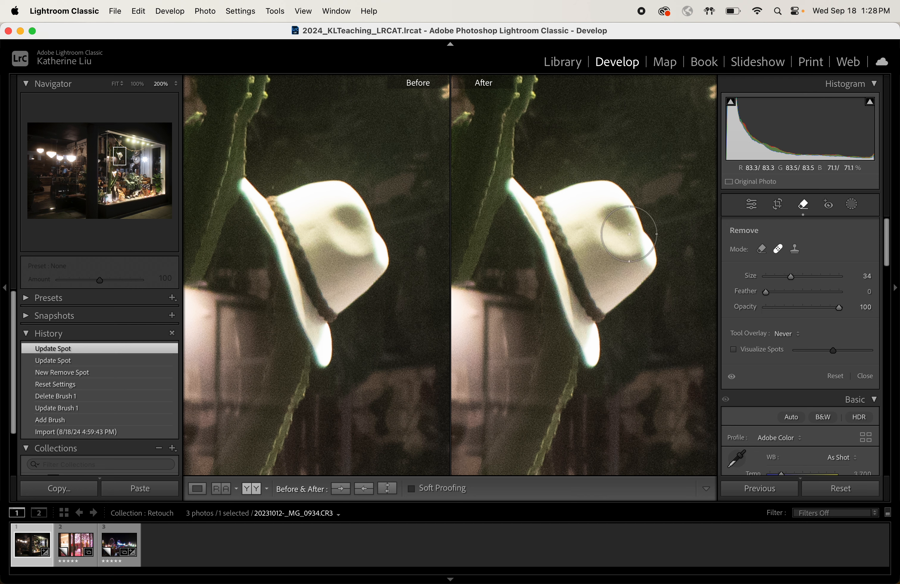
pyautogui.scroll(4, 629, 234)
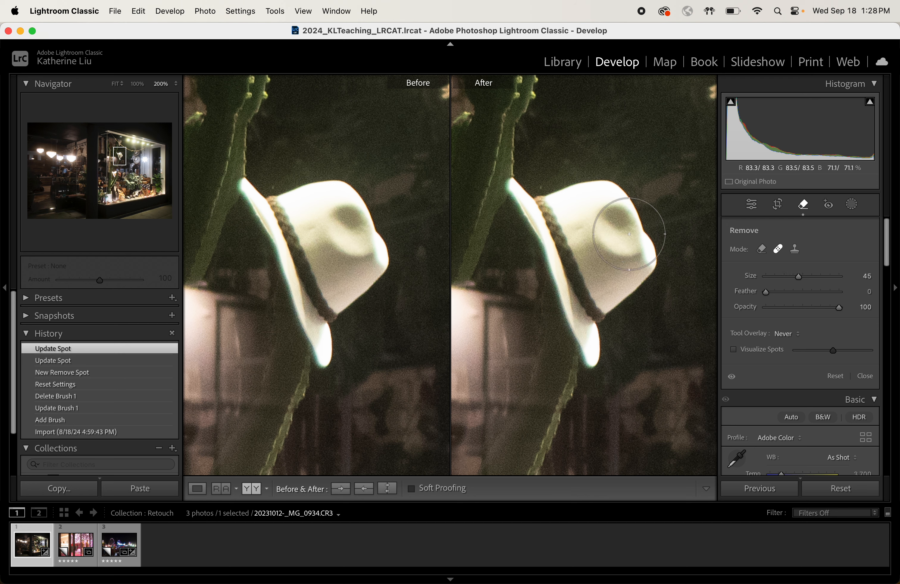
pyautogui.moveTo(629, 234)
pyautogui.mouseDown()
pyautogui.moveTo(629, 215)
pyautogui.moveTo(607, 191)
pyautogui.moveTo(556, 197)
pyautogui.moveTo(535, 179)
pyautogui.moveTo(523, 192)
pyautogui.moveTo(561, 234)
pyautogui.moveTo(602, 336)
pyautogui.moveTo(630, 293)
pyautogui.moveTo(617, 224)
pyautogui.mouseUp()
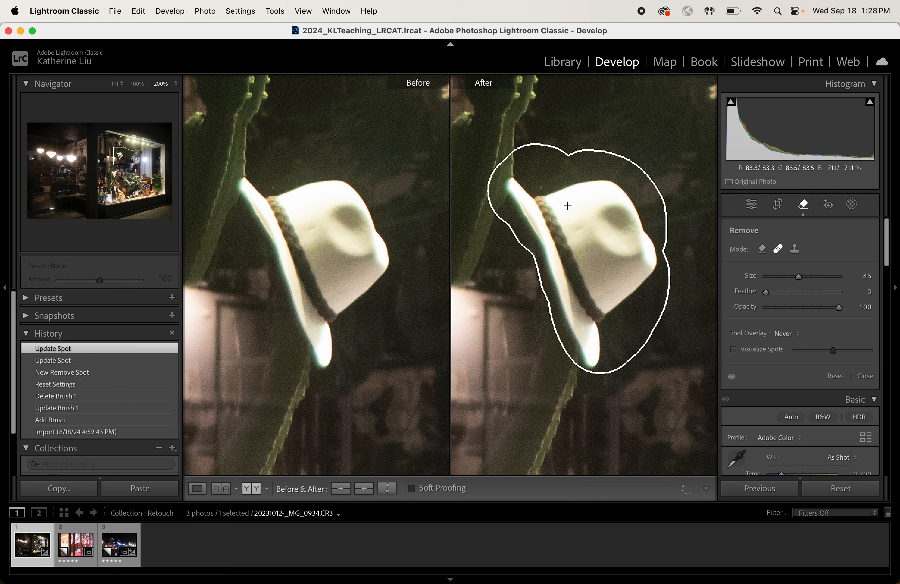
pyautogui.click(606, 260)
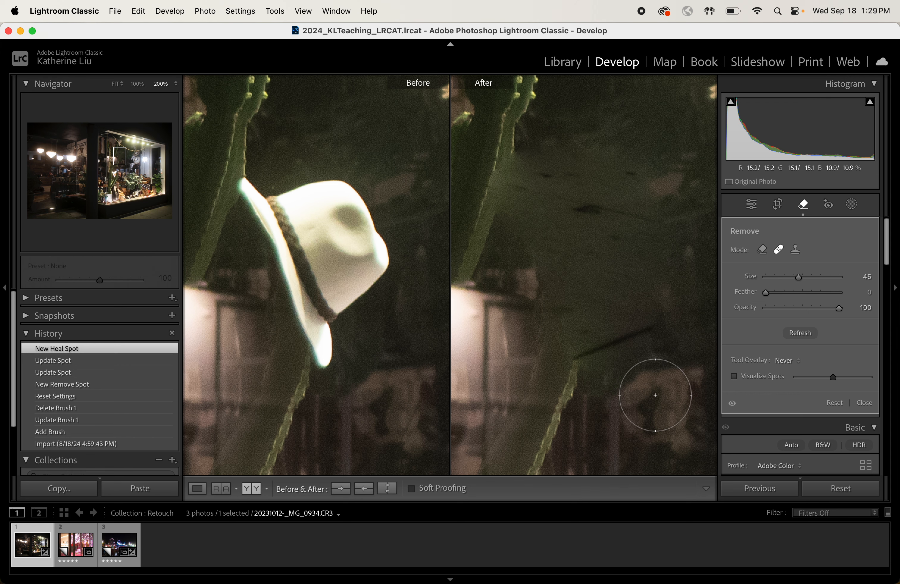
pyautogui.click(655, 395)
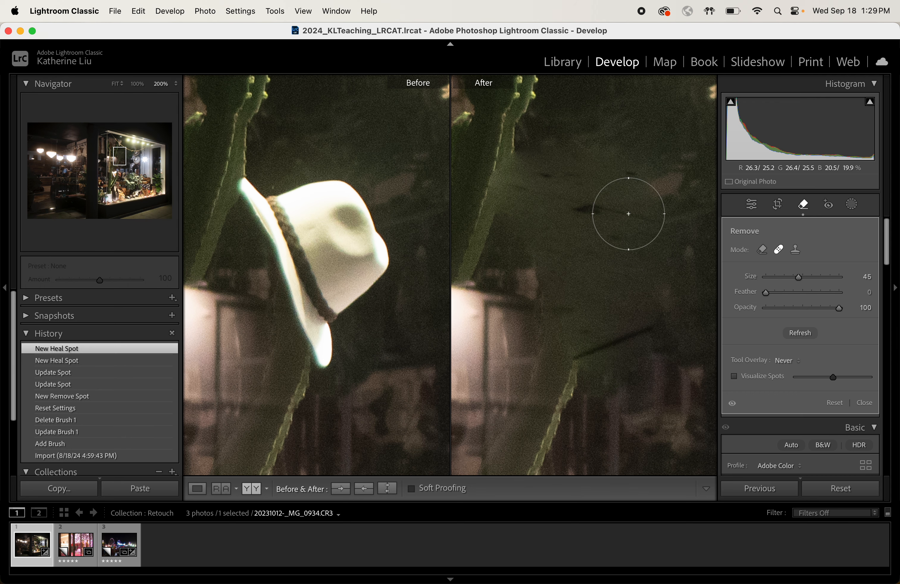
pyautogui.press('super+minus')
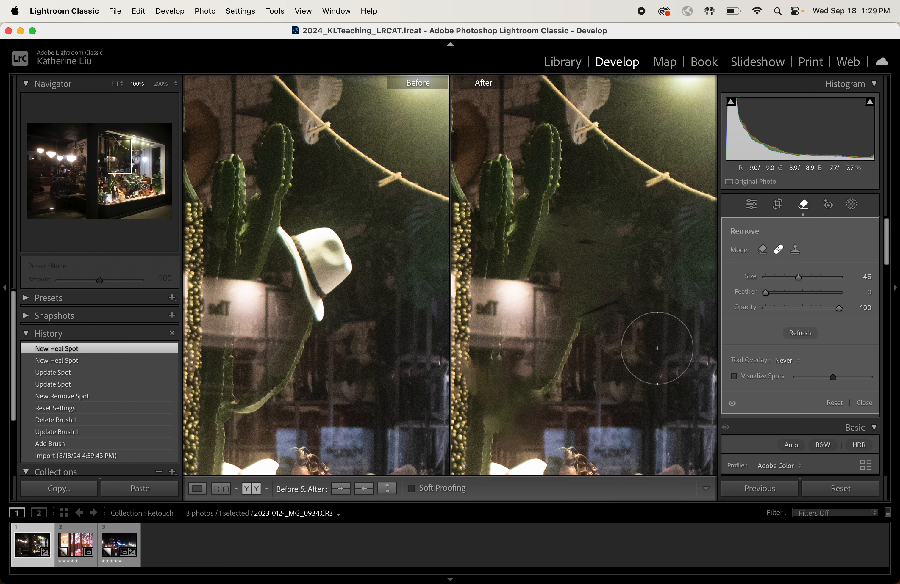
pyautogui.press('super+z')
pyautogui.press('super+z')
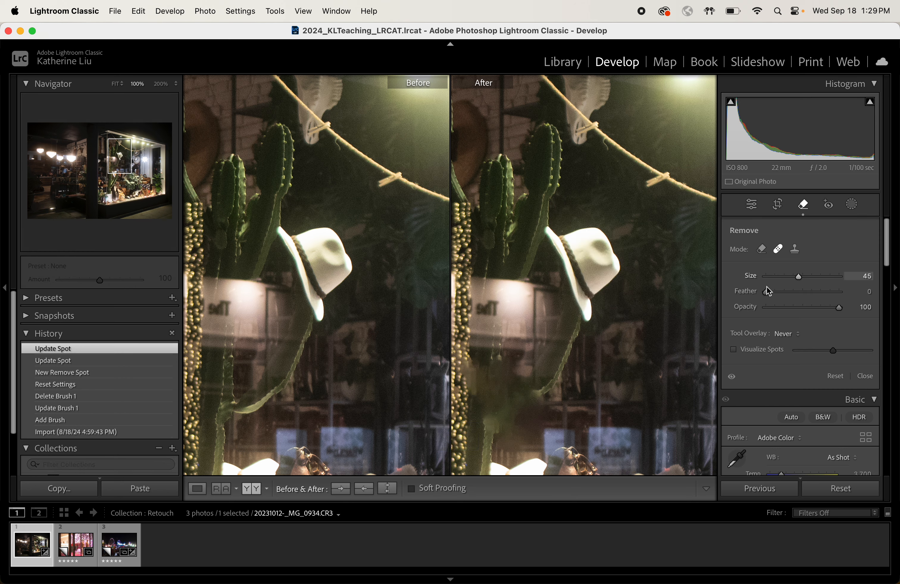
# Step: Try healing the hanging hat with the brush opacity at 1, and undo the heal spot
pyautogui.moveTo(837, 309); pyautogui.dragTo(750, 312)
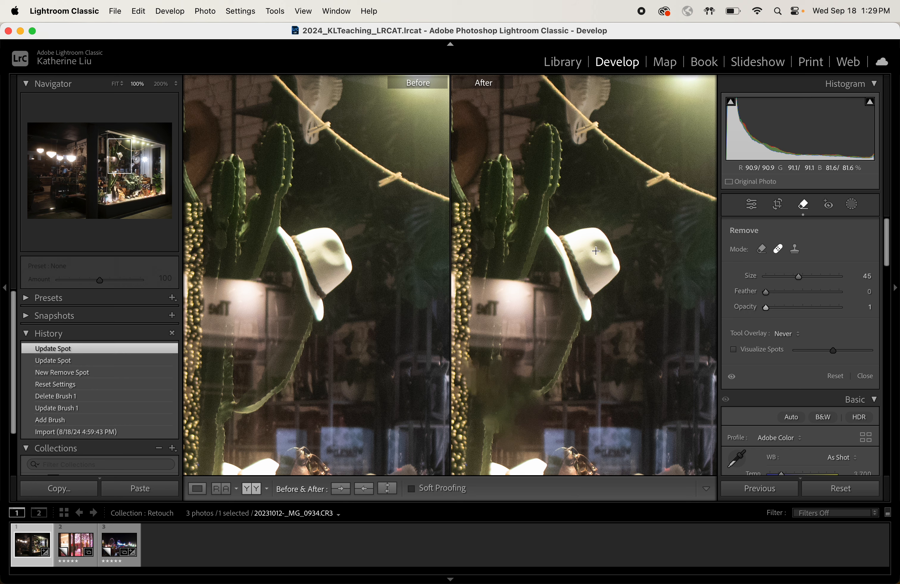
pyautogui.click(592, 297)
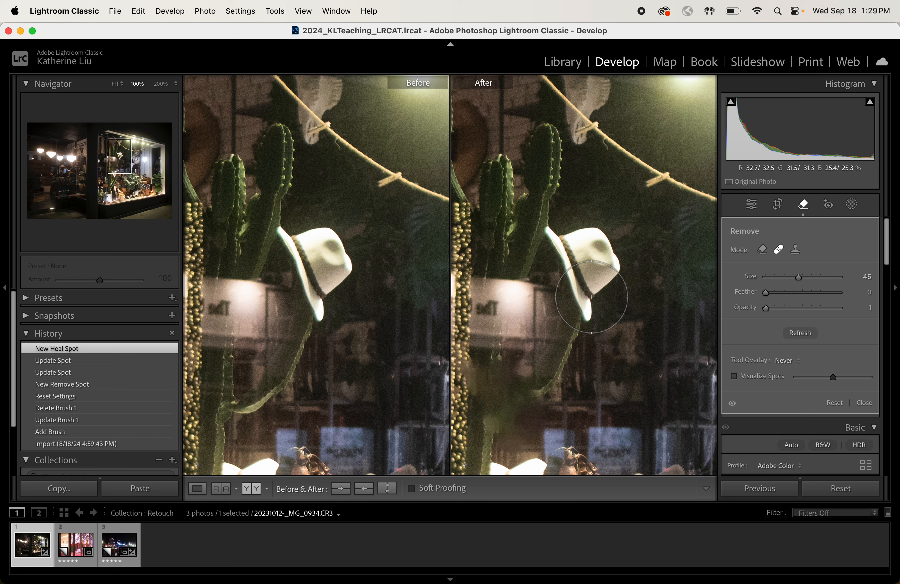
pyautogui.press('super+z')
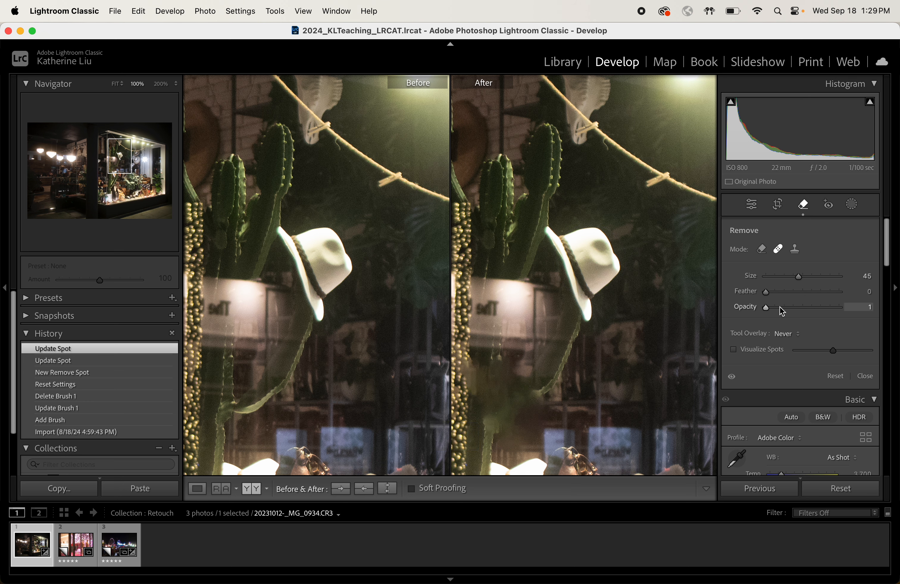
# Step: Set the Heal brush opacity to 50
pyautogui.moveTo(771, 308); pyautogui.dragTo(802, 314)
pyautogui.click(871, 307)
pyautogui.write('50')
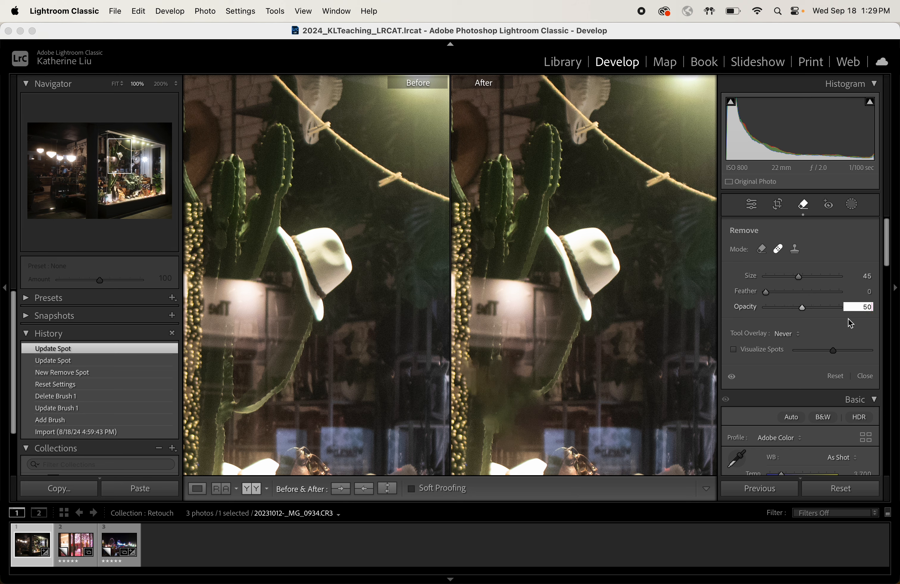
# Step: Try healing the hanging hat with the brush opacity at 50, and undo the heal spot
pyautogui.press('Return')
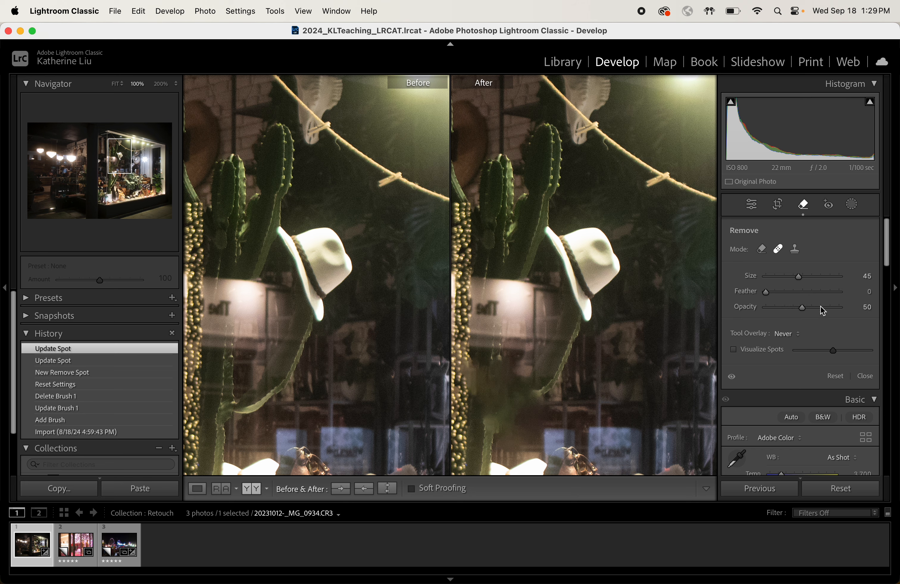
pyautogui.click(570, 243)
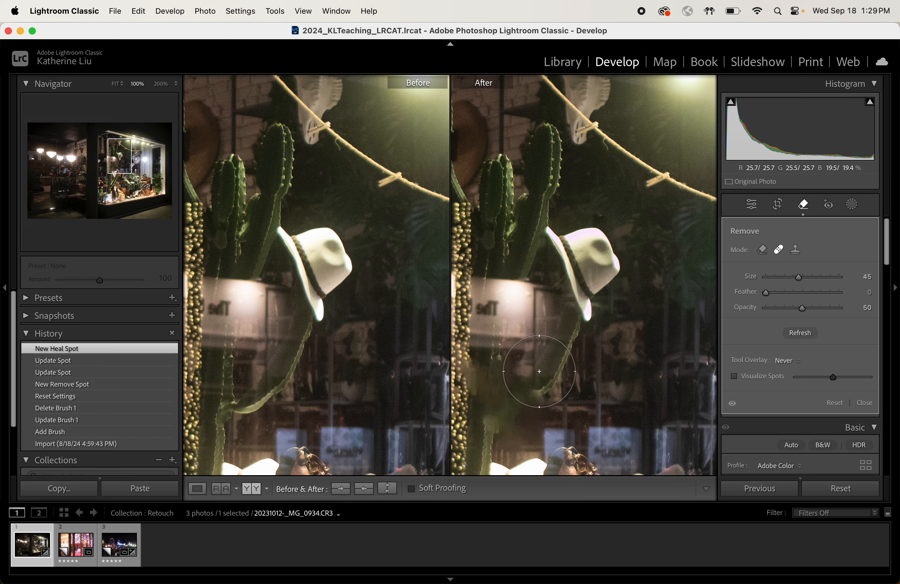
pyautogui.press('super+z')
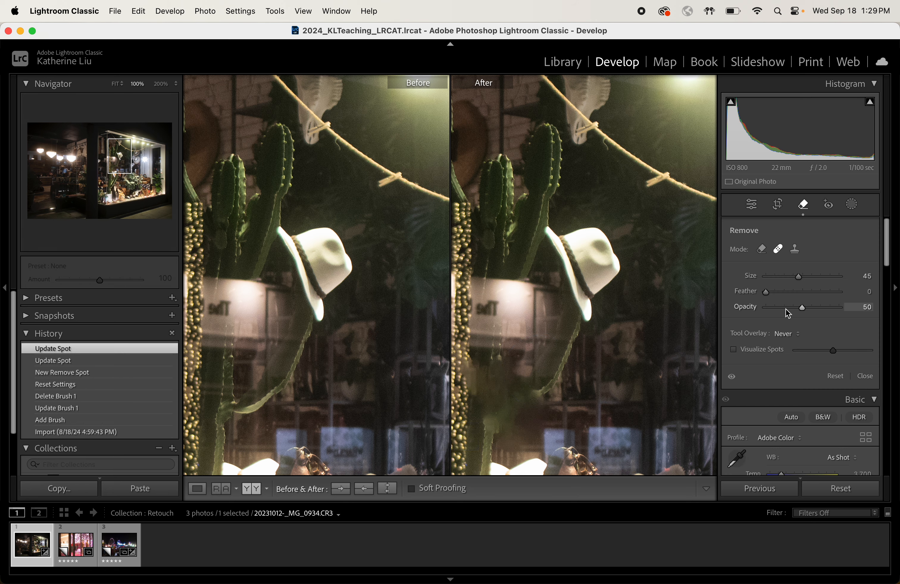
# Step: Set the Heal brush opacity to 100 and feather to 84, try healing the hanging hat, and undo the heal spot
pyautogui.moveTo(803, 309); pyautogui.dragTo(892, 323)
pyautogui.moveTo(769, 291); pyautogui.dragTo(831, 294)
pyautogui.moveTo(608, 277)
pyautogui.mouseDown()
pyautogui.moveTo(596, 269)
pyautogui.moveTo(580, 284)
pyautogui.moveTo(597, 309)
pyautogui.mouseUp()
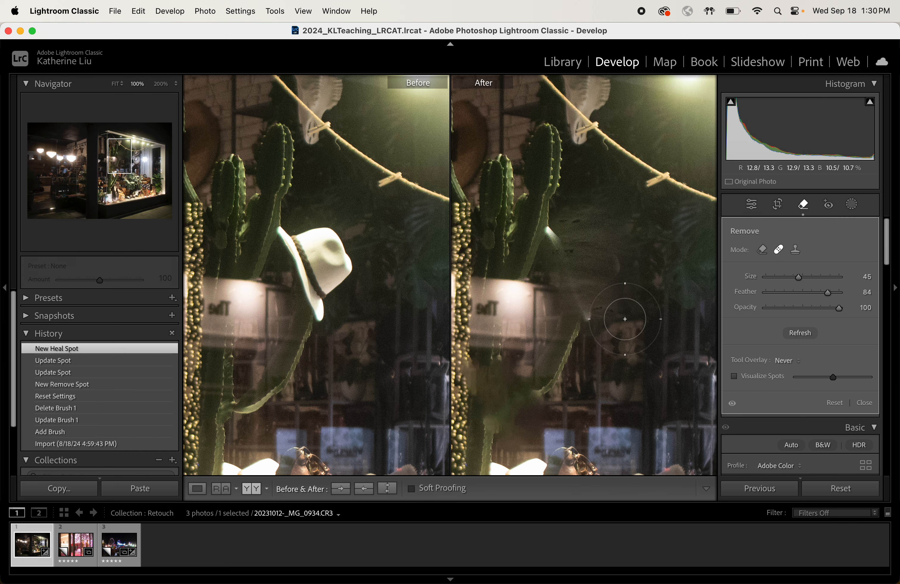
pyautogui.press('super+equal')
pyautogui.press('super+equal')
pyautogui.press('super+minus')
pyautogui.press('super+minus')
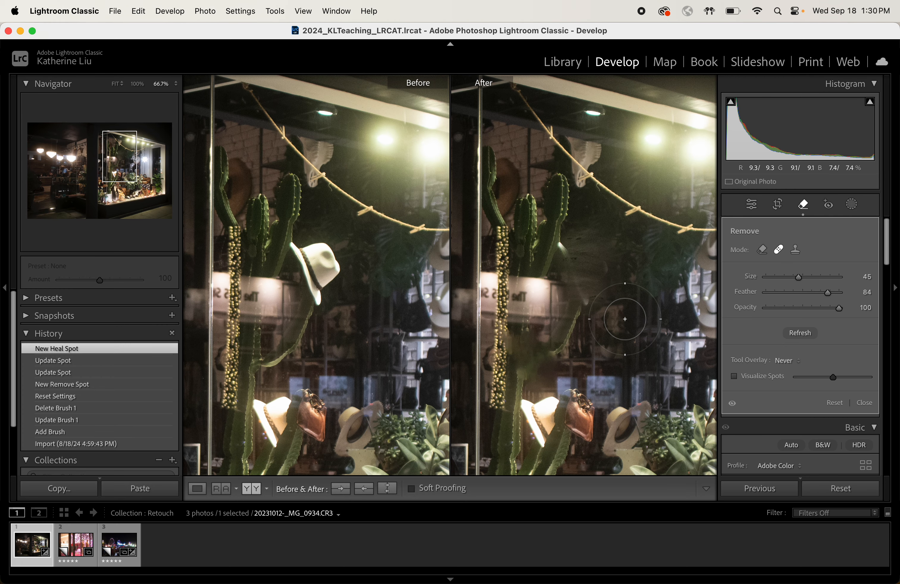
pyautogui.press('super+z')
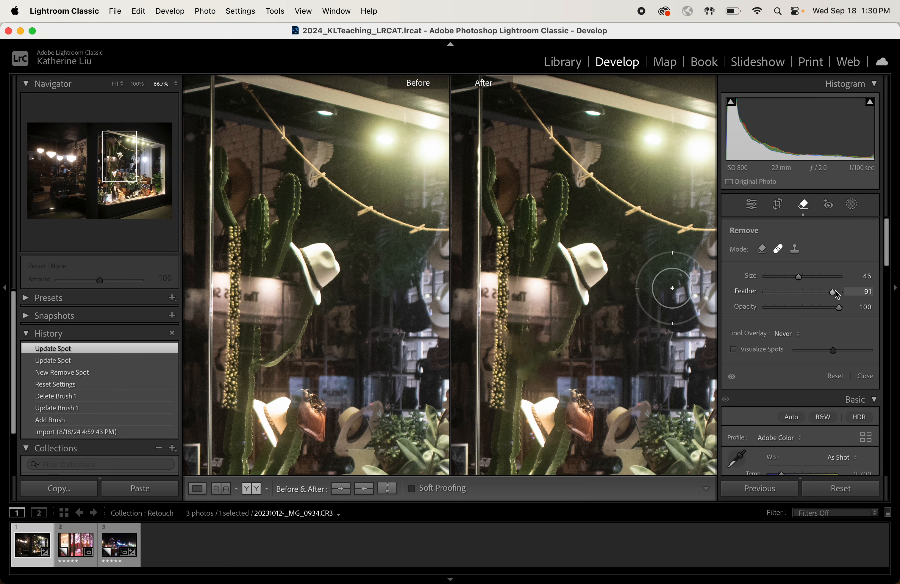
# Step: Try the Heal brush feather at 94 and at 0 to compare the brush outline over the hat
pyautogui.click(839, 291)
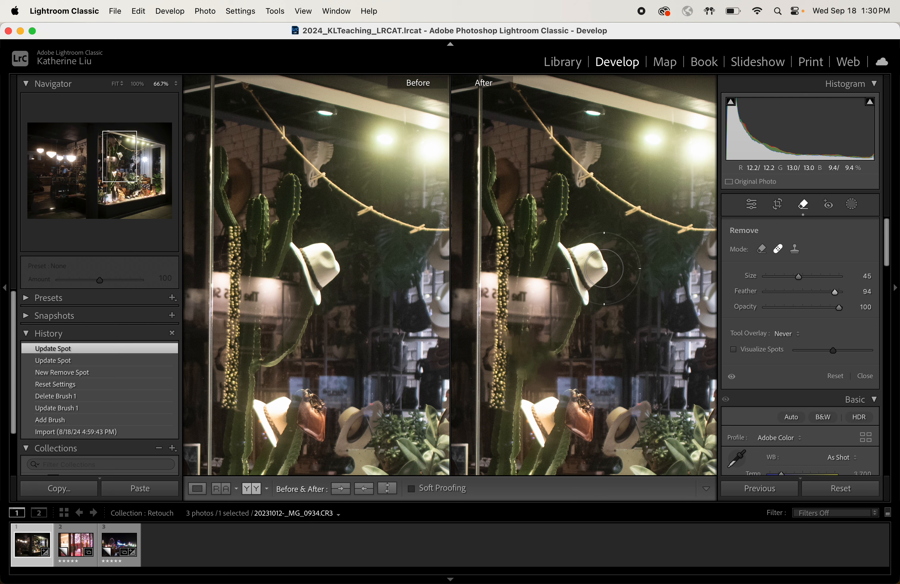
pyautogui.moveTo(835, 292); pyautogui.dragTo(754, 298)
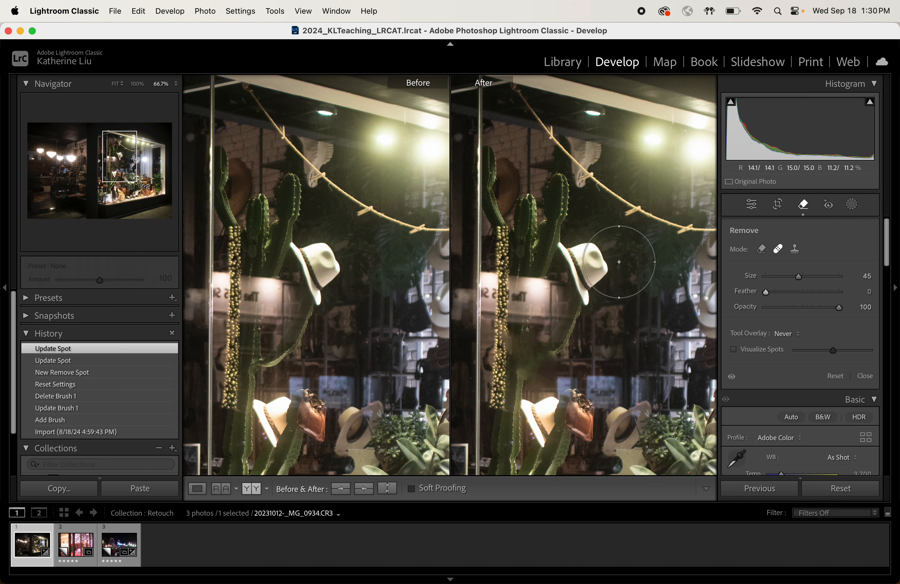
pyautogui.press('z')
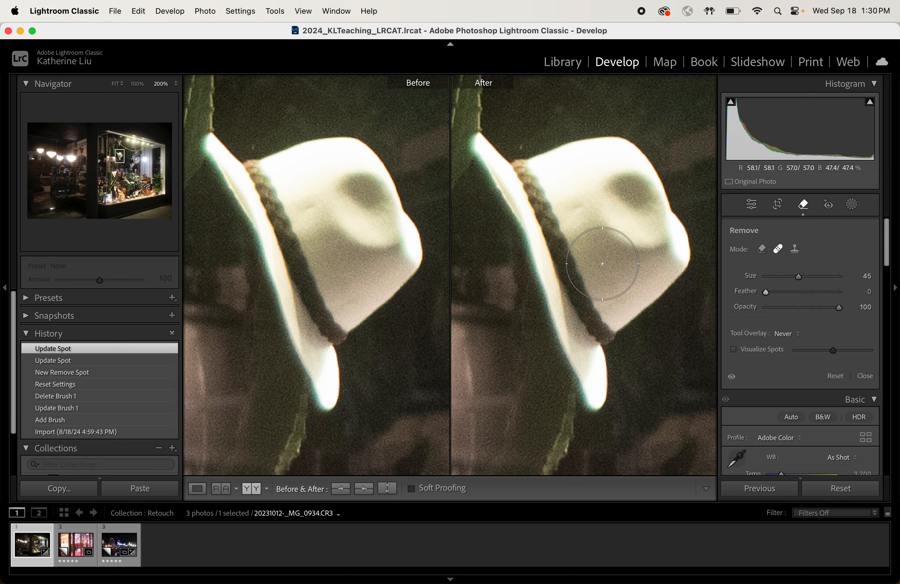
pyautogui.press('super+minus')
pyautogui.press('super+minus')
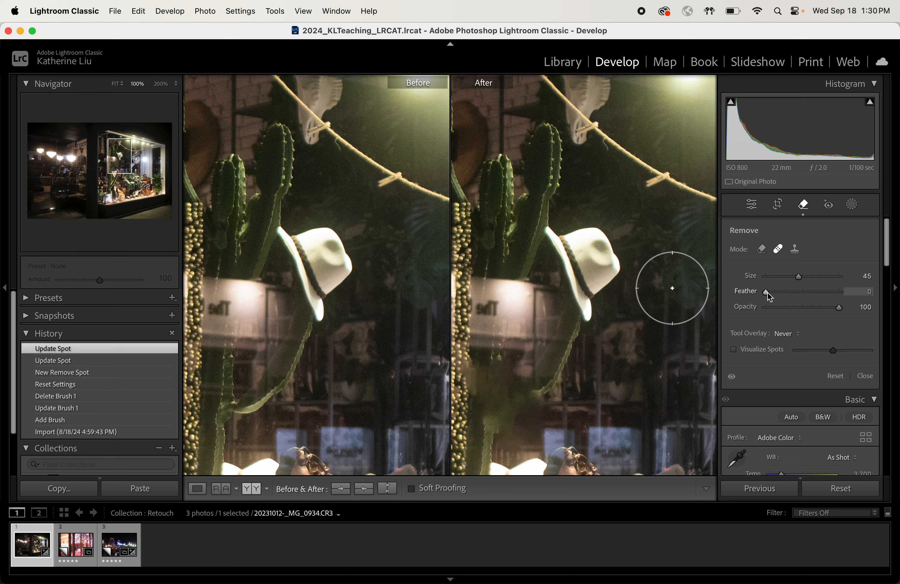
# Step: Set the feather to 100, try healing the hat with a size 39 brush, and undo the heal spot
pyautogui.moveTo(766, 291); pyautogui.dragTo(839, 292)
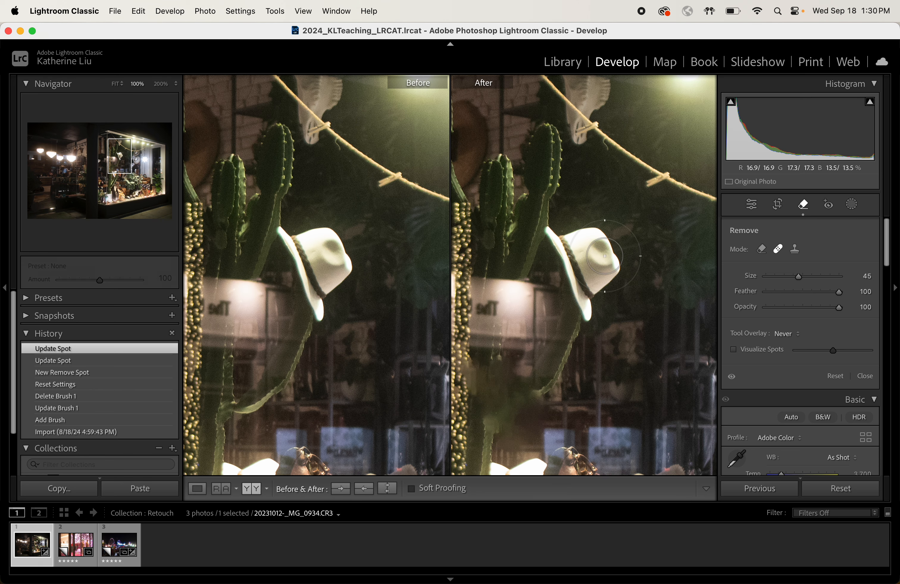
pyautogui.press('super+equal')
pyautogui.scroll(-5, 606, 254)
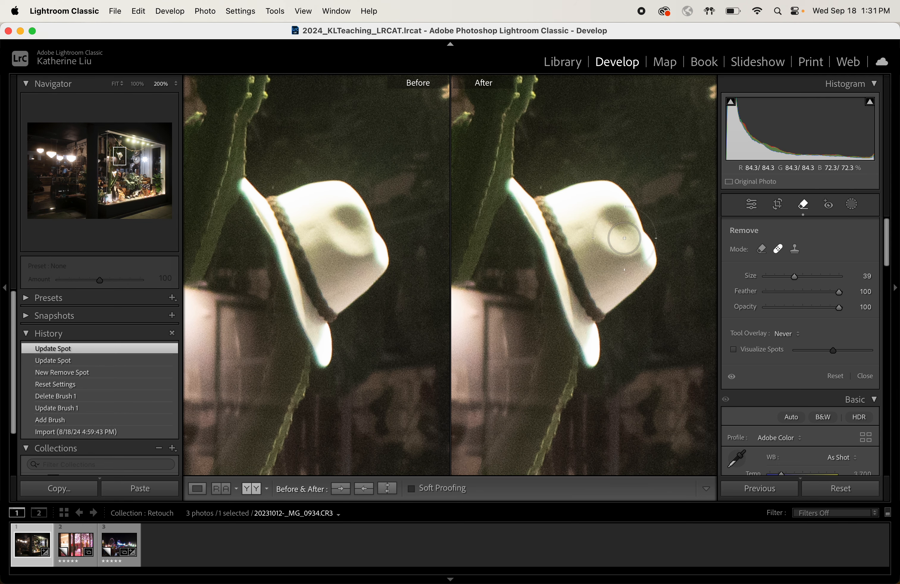
pyautogui.moveTo(632, 232)
pyautogui.mouseDown()
pyautogui.moveTo(614, 205)
pyautogui.moveTo(563, 217)
pyautogui.moveTo(531, 194)
pyautogui.moveTo(595, 340)
pyautogui.moveTo(597, 298)
pyautogui.moveTo(626, 239)
pyautogui.mouseUp()
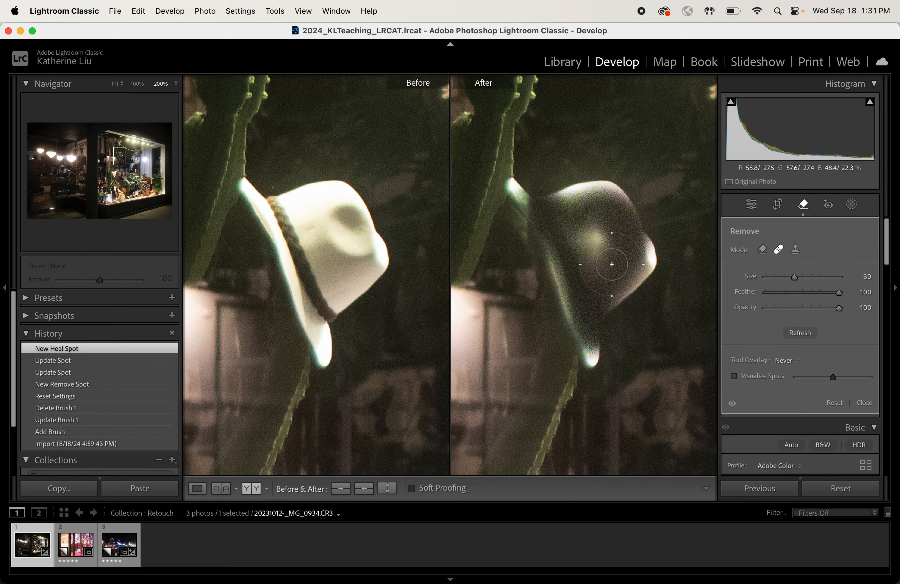
pyautogui.press('cmd+z')
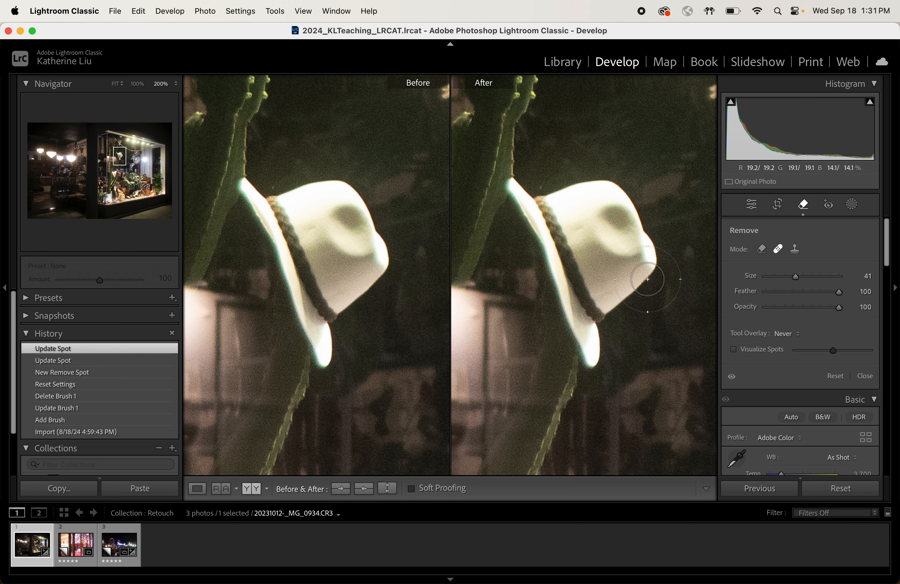
# Step: Enlarge the Heal brush to size 65, try healing the whole hat with the feathered brush, and undo the strokes
pyautogui.scroll(2, 648, 280)
pyautogui.scroll(6, 647, 279)
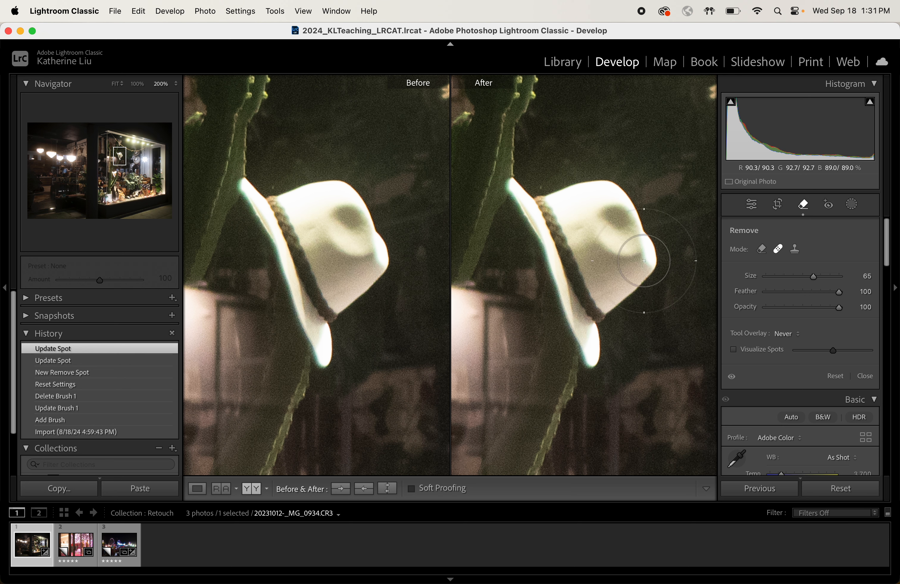
pyautogui.moveTo(644, 260)
pyautogui.mouseDown()
pyautogui.moveTo(612, 265)
pyautogui.moveTo(627, 235)
pyautogui.moveTo(598, 247)
pyautogui.moveTo(584, 210)
pyautogui.moveTo(557, 219)
pyautogui.moveTo(526, 209)
pyautogui.moveTo(562, 326)
pyautogui.moveTo(593, 324)
pyautogui.moveTo(584, 337)
pyautogui.moveTo(631, 253)
pyautogui.moveTo(631, 263)
pyautogui.moveTo(577, 189)
pyautogui.moveTo(546, 205)
pyautogui.moveTo(527, 245)
pyautogui.mouseUp()
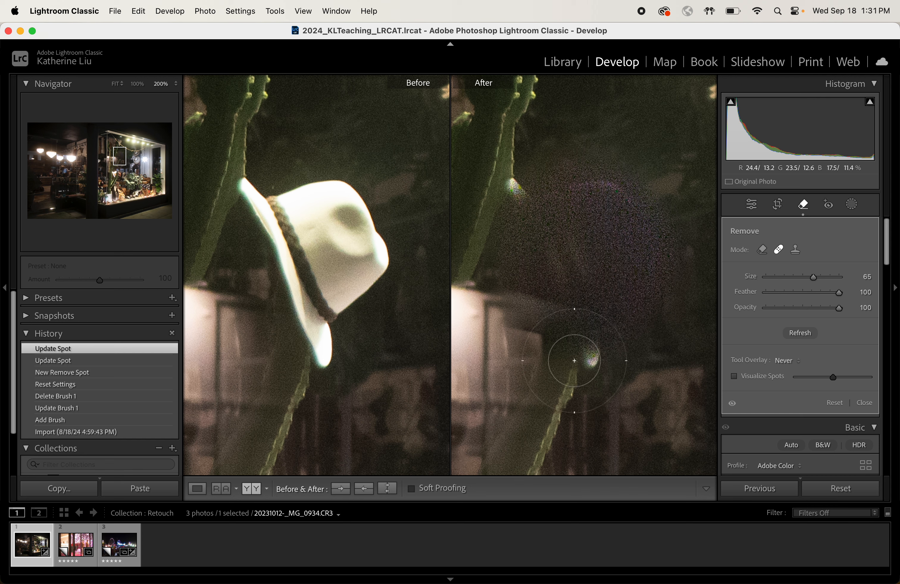
pyautogui.click(574, 361)
pyautogui.press('super+z')
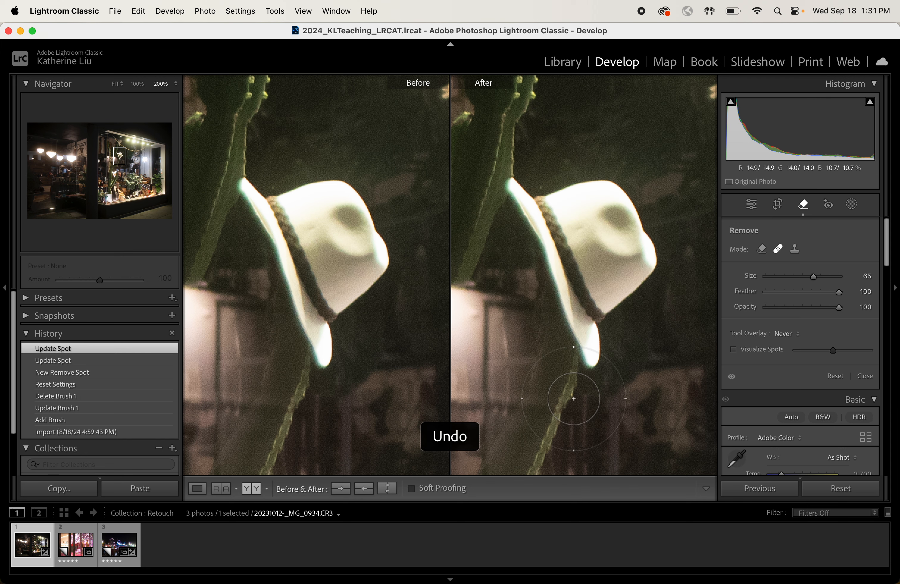
# Step: Set the feather to 0, reduce the brush size to 59, try healing the hat, and undo the heal spot
pyautogui.moveTo(840, 292); pyautogui.dragTo(762, 292)
pyautogui.press('[')
pyautogui.press('[')
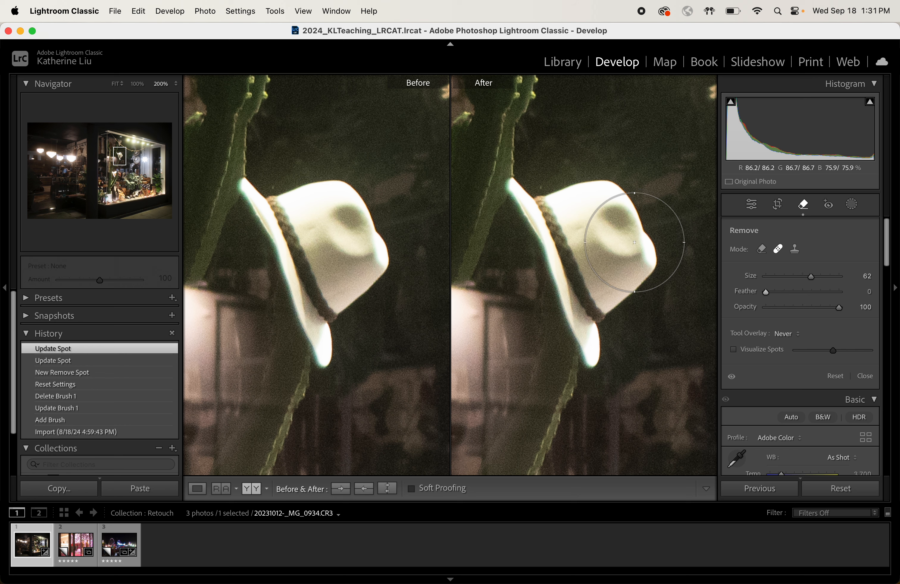
pyautogui.moveTo(635, 241)
pyautogui.mouseDown()
pyautogui.moveTo(613, 220)
pyautogui.moveTo(620, 239)
pyautogui.moveTo(590, 211)
pyautogui.moveTo(542, 204)
pyautogui.moveTo(597, 332)
pyautogui.moveTo(602, 258)
pyautogui.mouseUp()
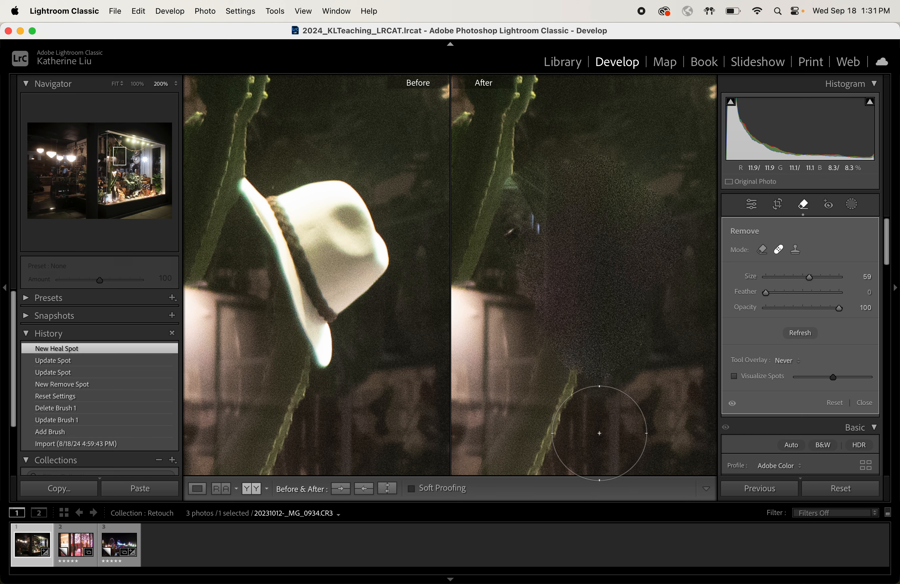
pyautogui.press('super+minus')
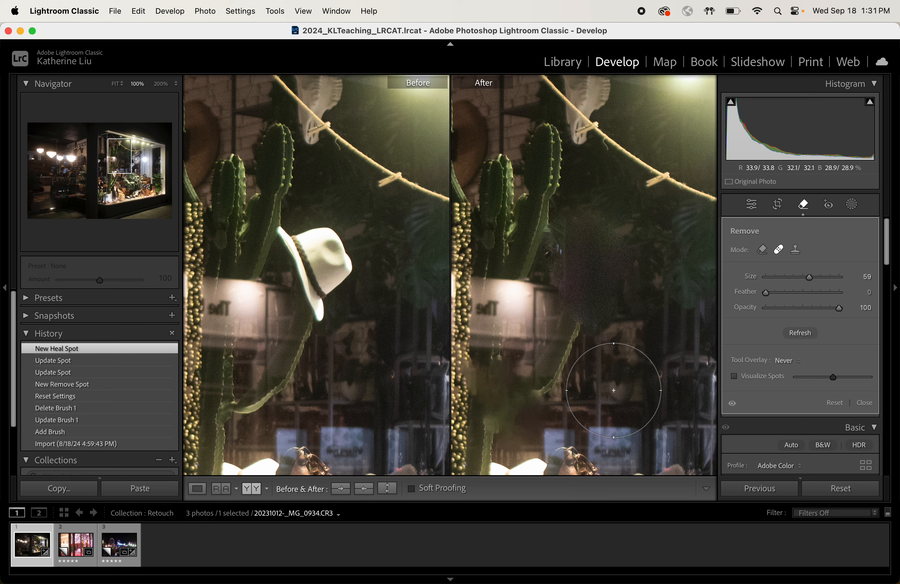
pyautogui.press('super+z')
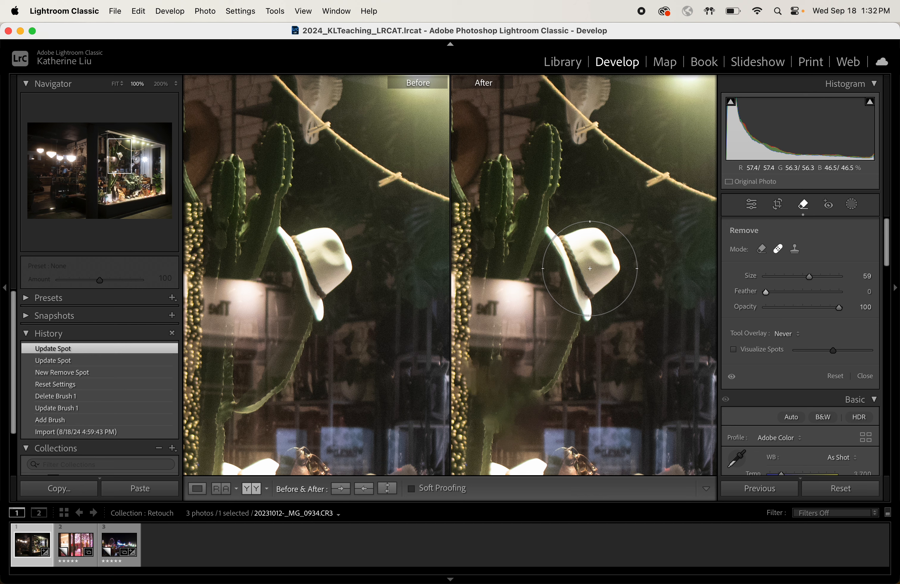
# Step: Reduce the brush to size 36, try healing a large area across the cactus and hat, and undo the heal spot
pyautogui.scroll(-5, 588, 268)
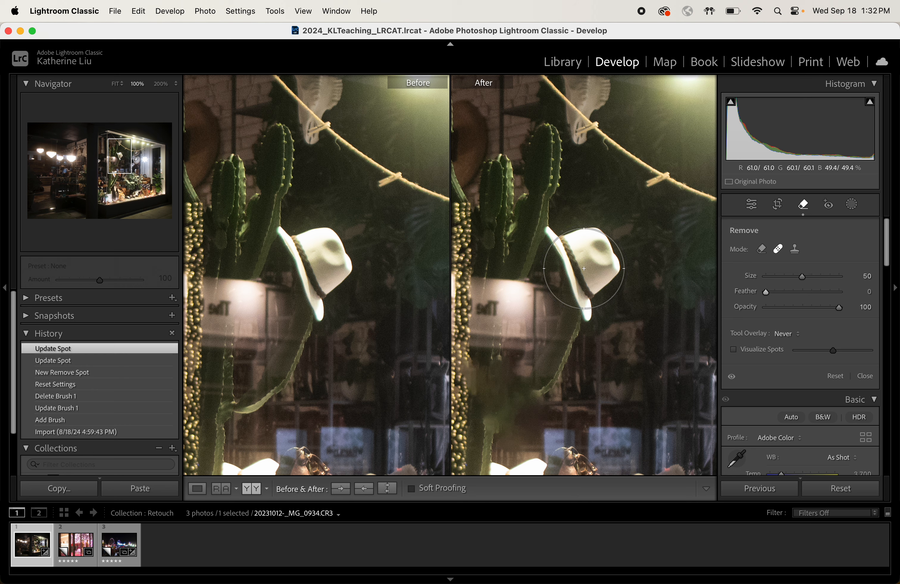
pyautogui.scroll(-7, 584, 268)
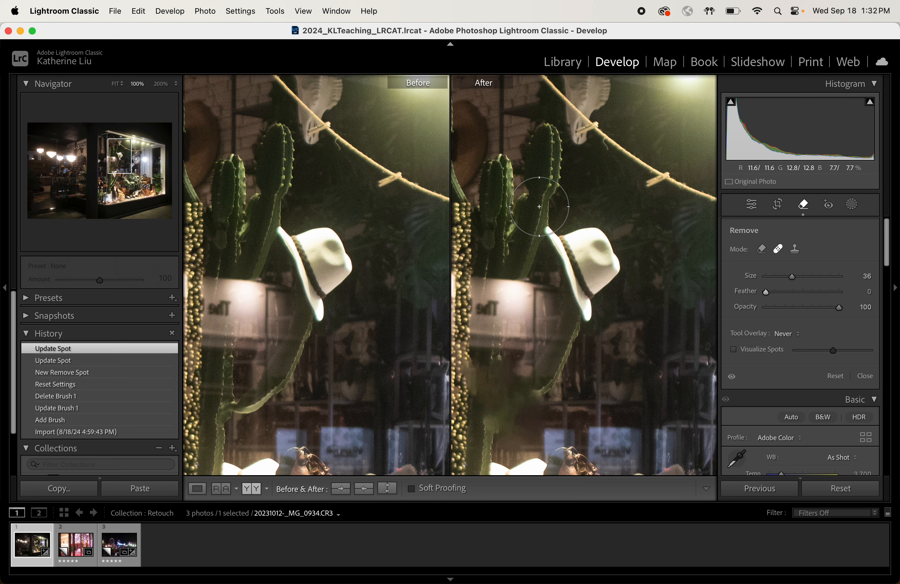
pyautogui.moveTo(539, 207)
pyautogui.mouseDown()
pyautogui.moveTo(542, 225)
pyautogui.moveTo(521, 256)
pyautogui.moveTo(548, 273)
pyautogui.moveTo(601, 268)
pyautogui.moveTo(588, 247)
pyautogui.moveTo(625, 306)
pyautogui.moveTo(630, 360)
pyautogui.moveTo(578, 215)
pyautogui.moveTo(520, 166)
pyautogui.moveTo(555, 194)
pyautogui.mouseUp()
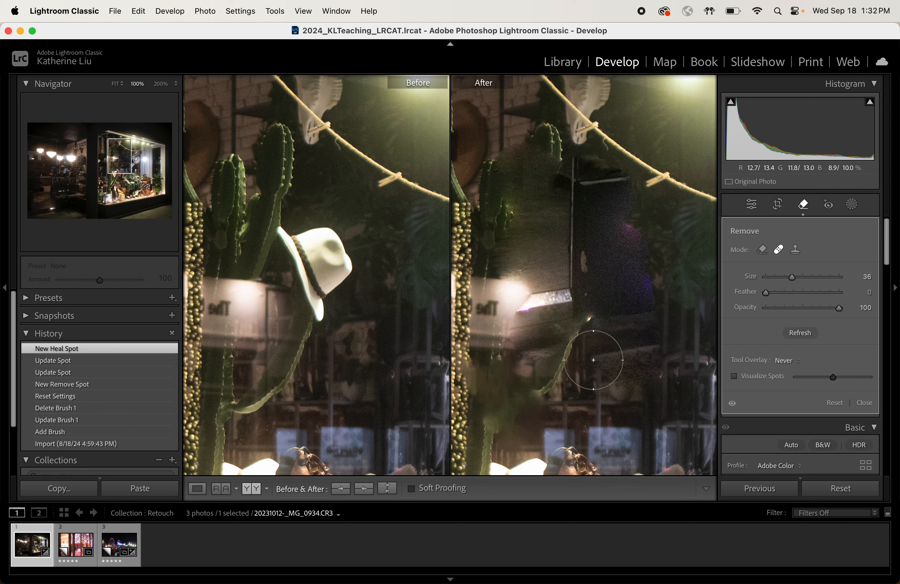
pyautogui.press('super+z')
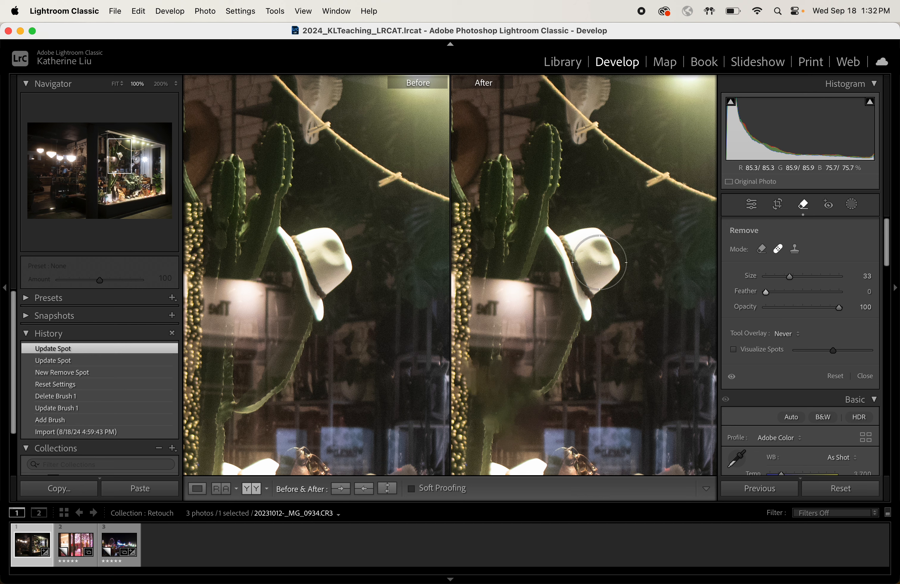
# Step: Heal the hanging hat with a size 33 brush and set the tool overlay to Always
pyautogui.moveTo(594, 245)
pyautogui.mouseDown()
pyautogui.moveTo(602, 272)
pyautogui.moveTo(560, 243)
pyautogui.moveTo(584, 302)
pyautogui.mouseUp()
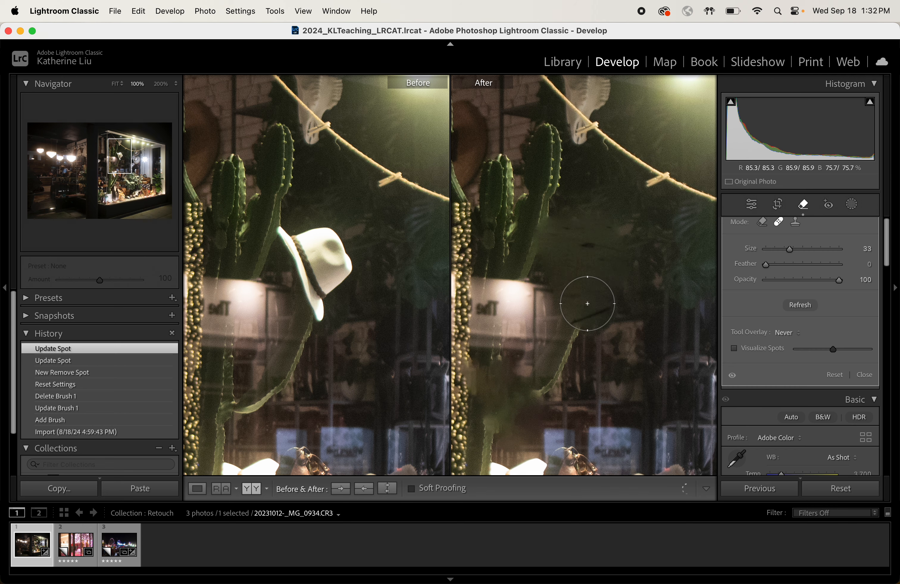
pyautogui.click(799, 361)
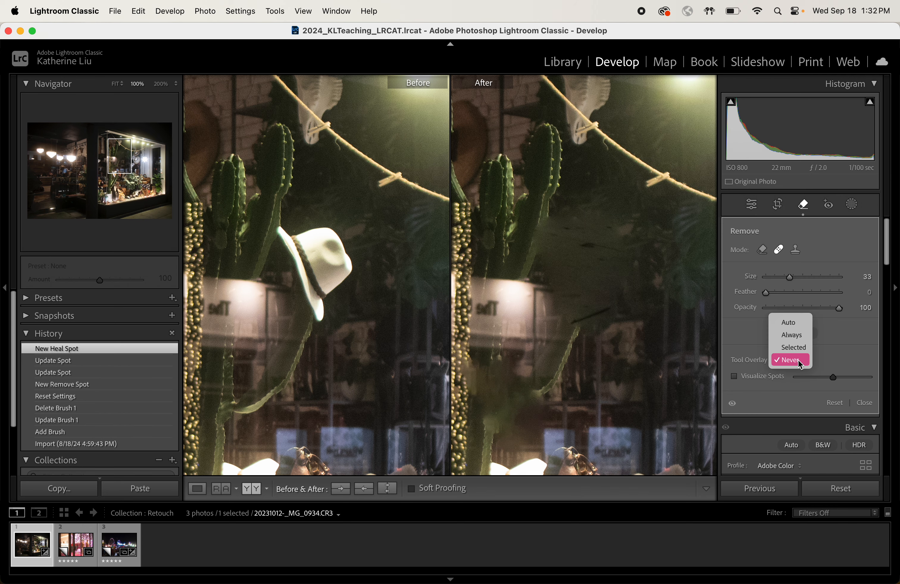
pyautogui.click(802, 334)
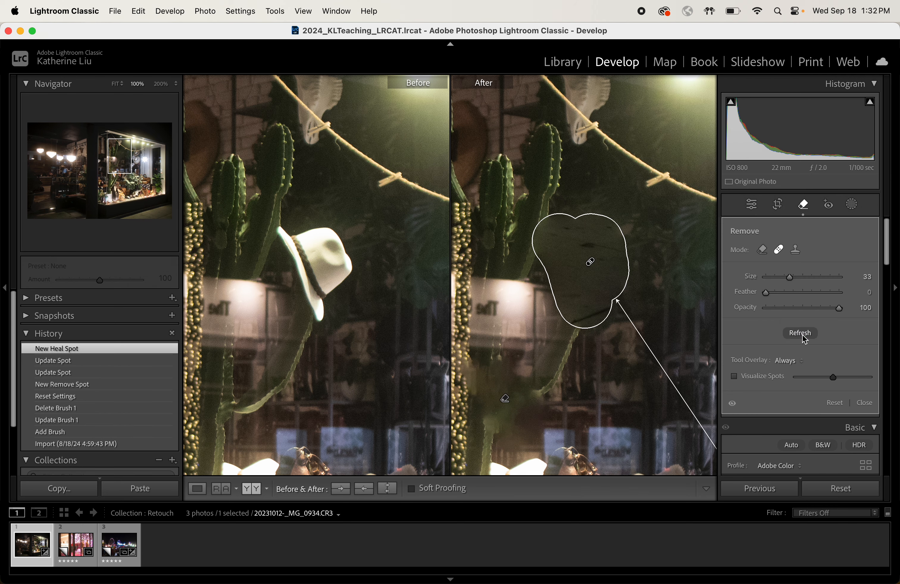
# Step: Leave the before/after view and move the heal spot's source area from the pavement up to the boots and flag in the window display
pyautogui.press('super+minus')
pyautogui.press('super+minus')
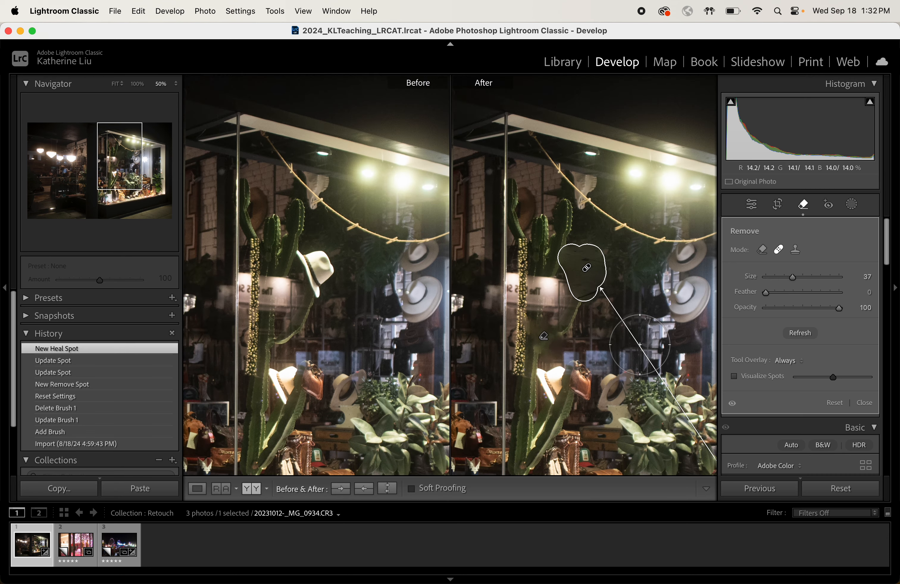
pyautogui.press('super+minus')
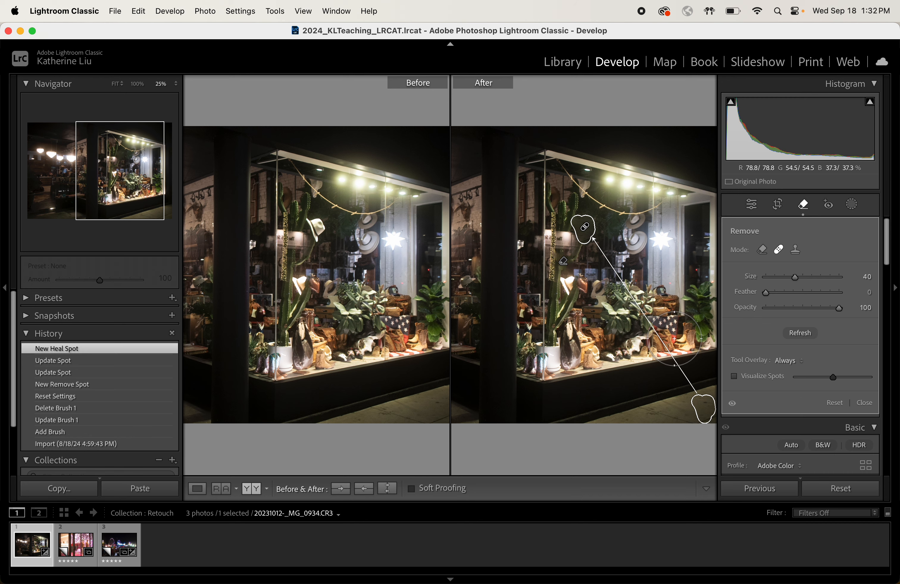
pyautogui.press('y')
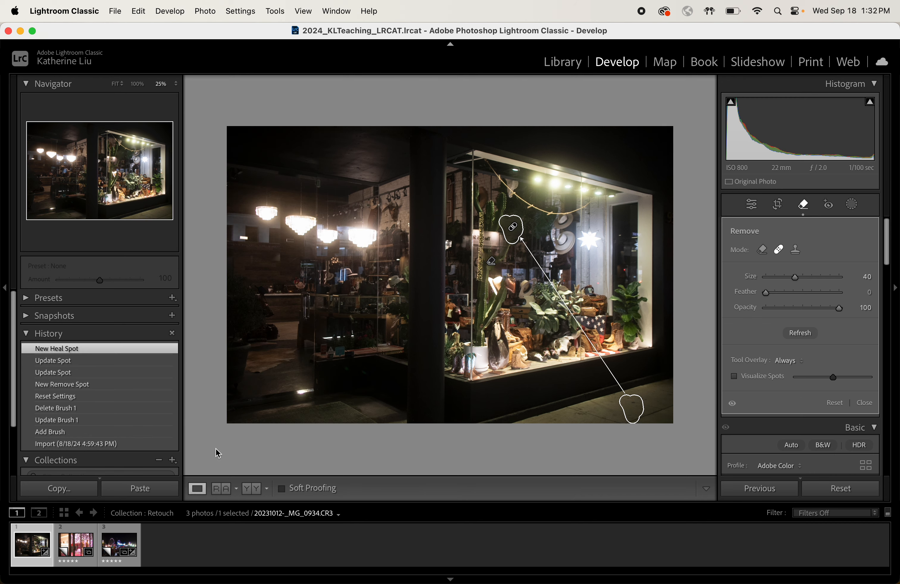
pyautogui.press('super+=')
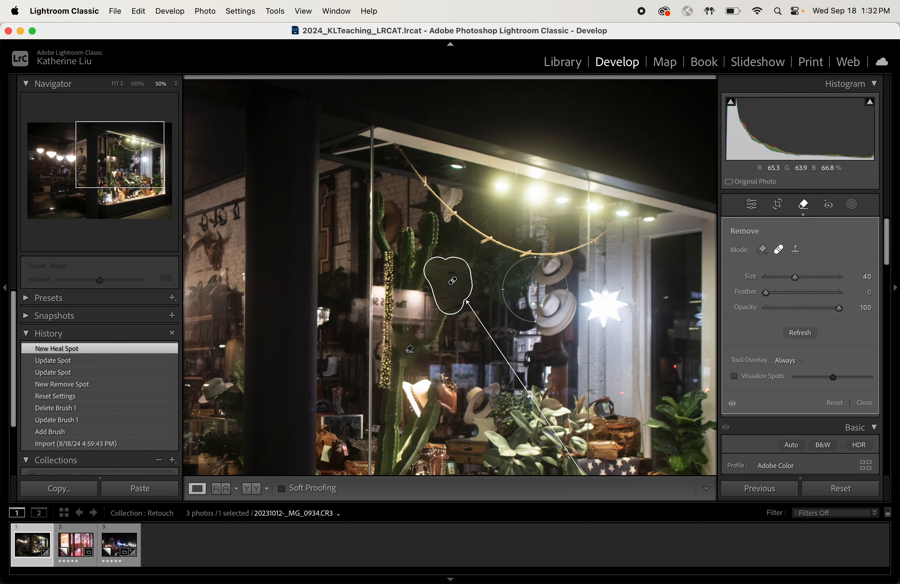
pyautogui.scroll(8, 535, 289)
pyautogui.scroll(3, 535, 289)
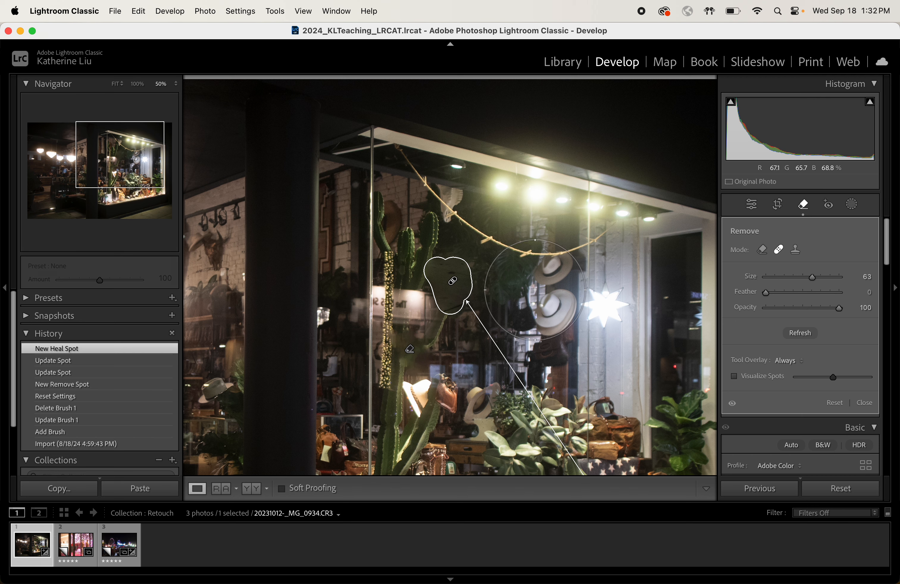
pyautogui.click(178, 203)
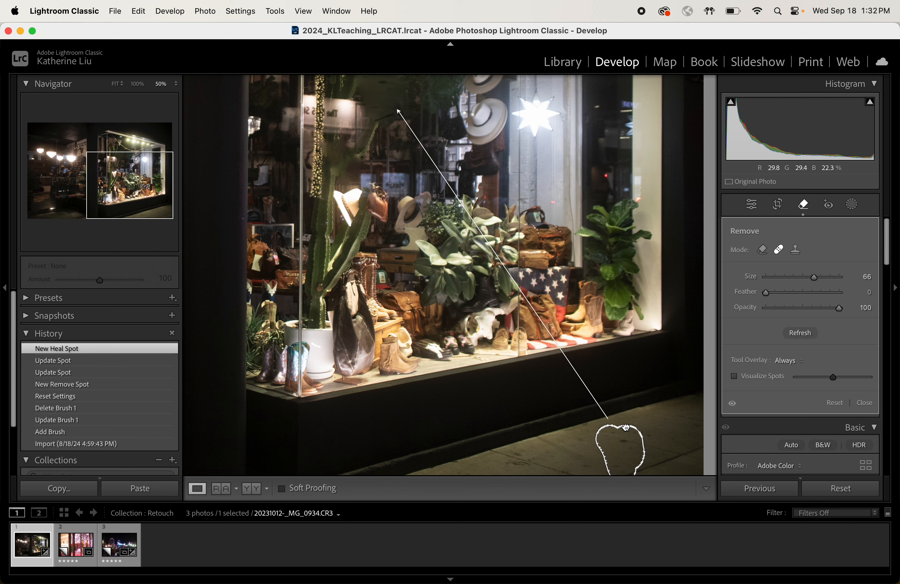
pyautogui.moveTo(626, 428); pyautogui.dragTo(560, 318)
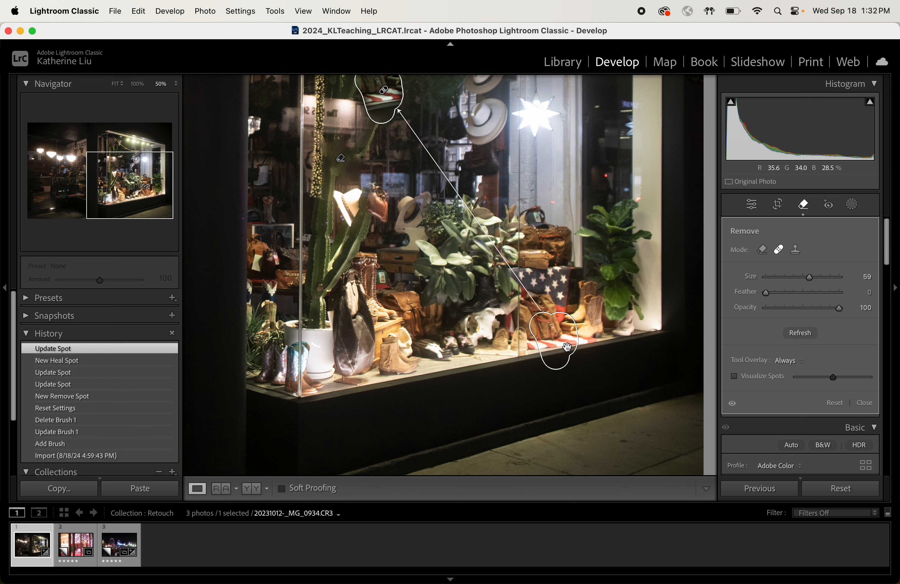
# Step: Examine the heal spot over the hanging hat and its source area in the window display up close
pyautogui.press('super+equal')
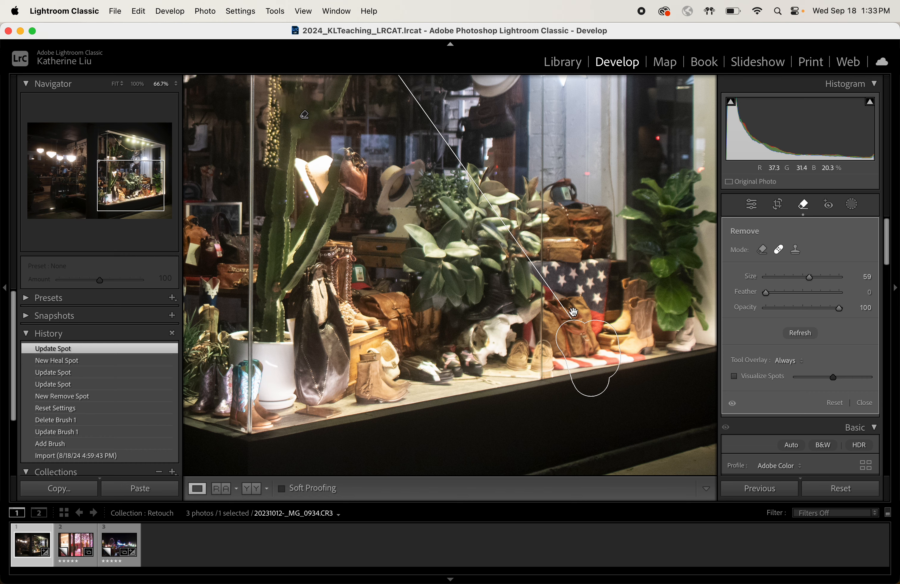
pyautogui.press('super+equal')
pyautogui.press('super+equal')
pyautogui.scroll(-10, 458, 257)
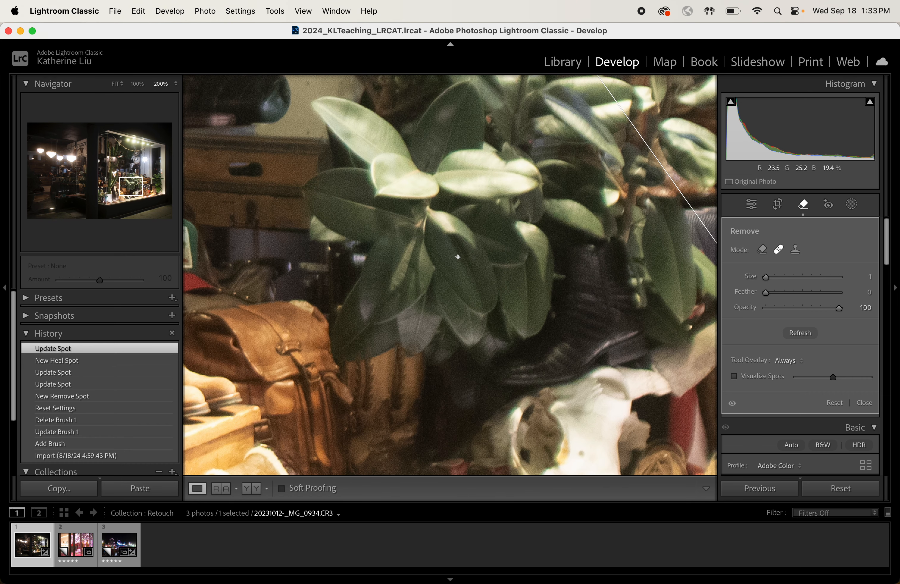
pyautogui.press('super+minus')
pyautogui.press('super+minus')
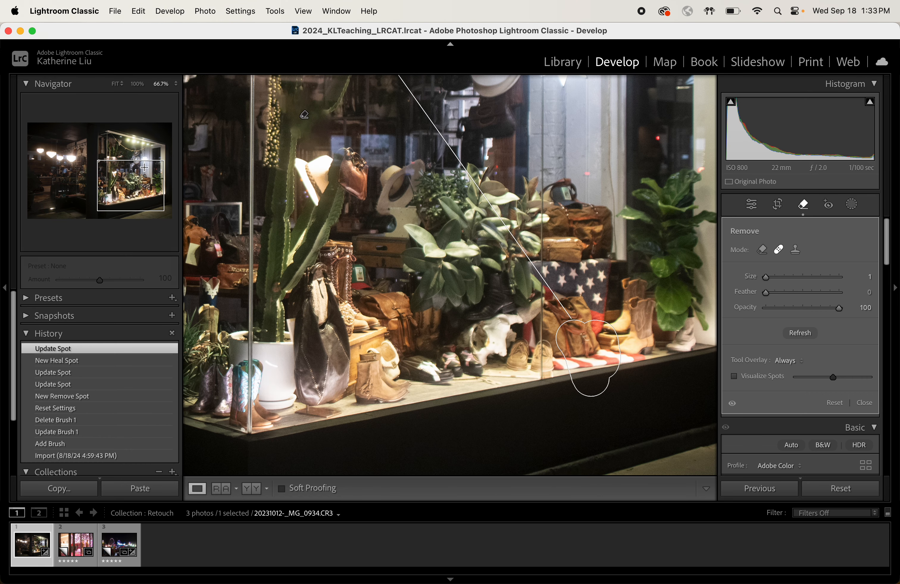
pyautogui.moveTo(144, 167)
pyautogui.mouseDown()
pyautogui.moveTo(144, 159)
pyautogui.moveTo(120, 155)
pyautogui.mouseUp()
pyautogui.press('super+equal')
pyautogui.press('super+equal')
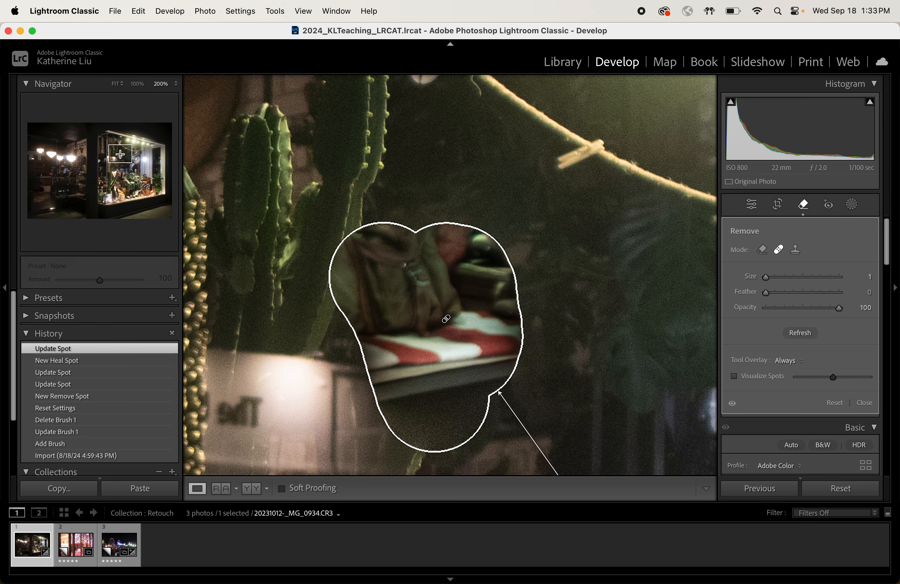
# Step: Set the tool overlay to Never and examine the edges of the healed patch beside the cactus
pyautogui.click(793, 360)
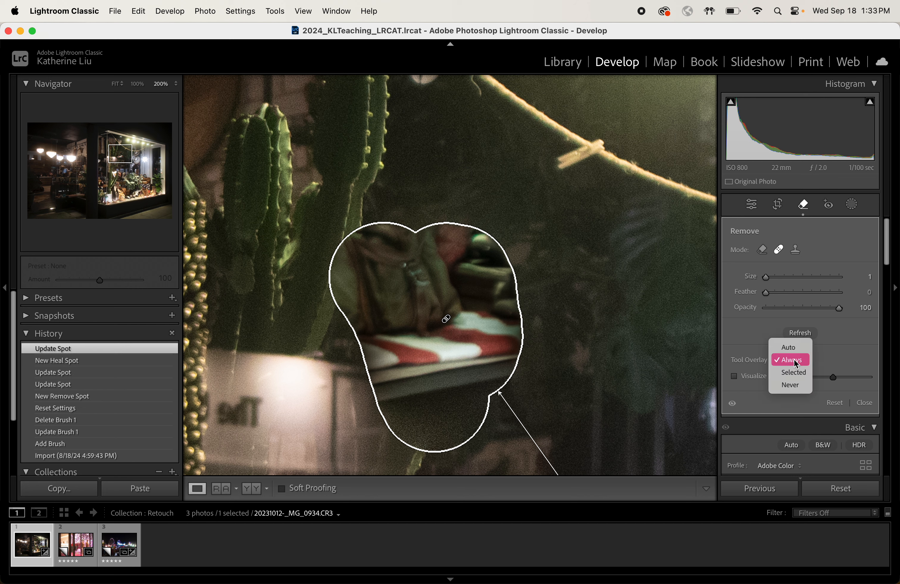
pyautogui.click(791, 385)
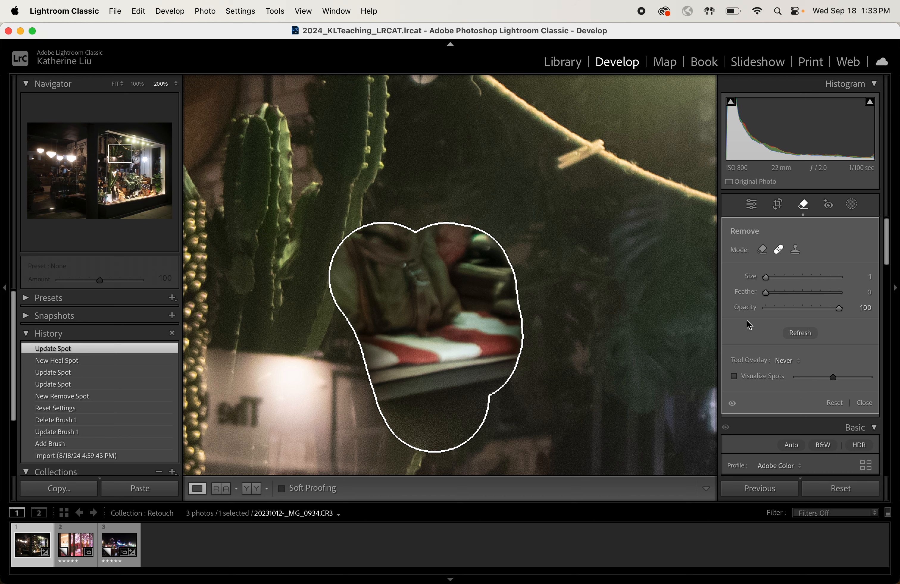
pyautogui.click(784, 360)
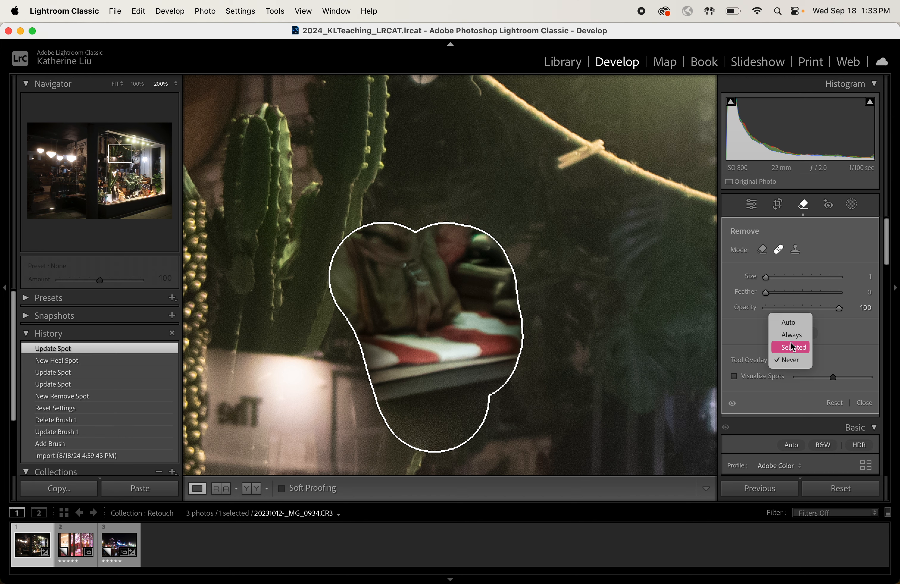
pyautogui.click(795, 359)
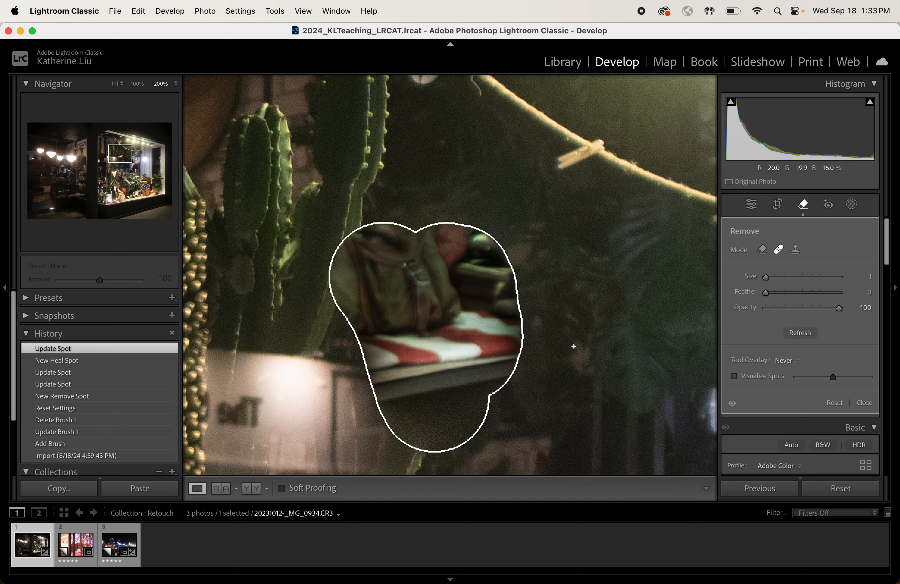
pyautogui.press('super+minus')
pyautogui.press('super+minus')
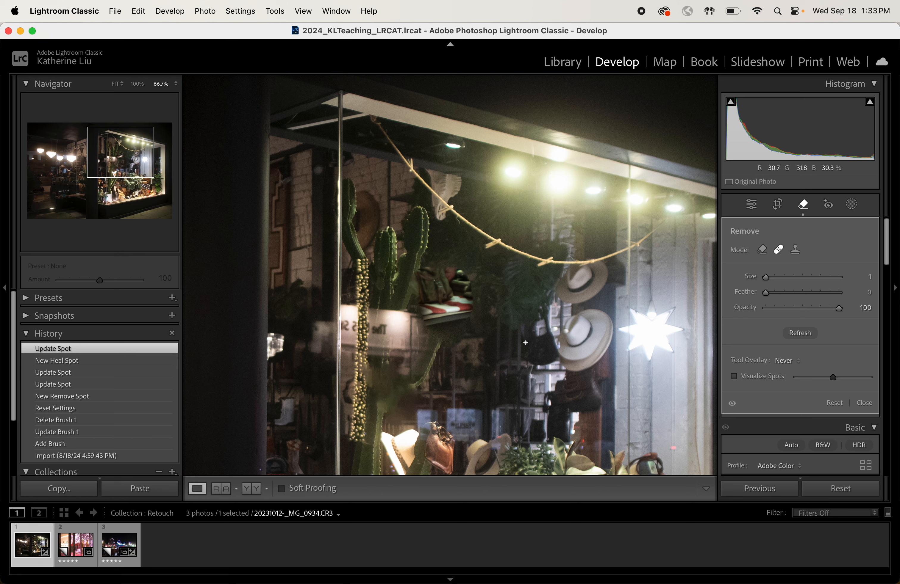
pyautogui.press('super+equal')
pyautogui.press('super+equal')
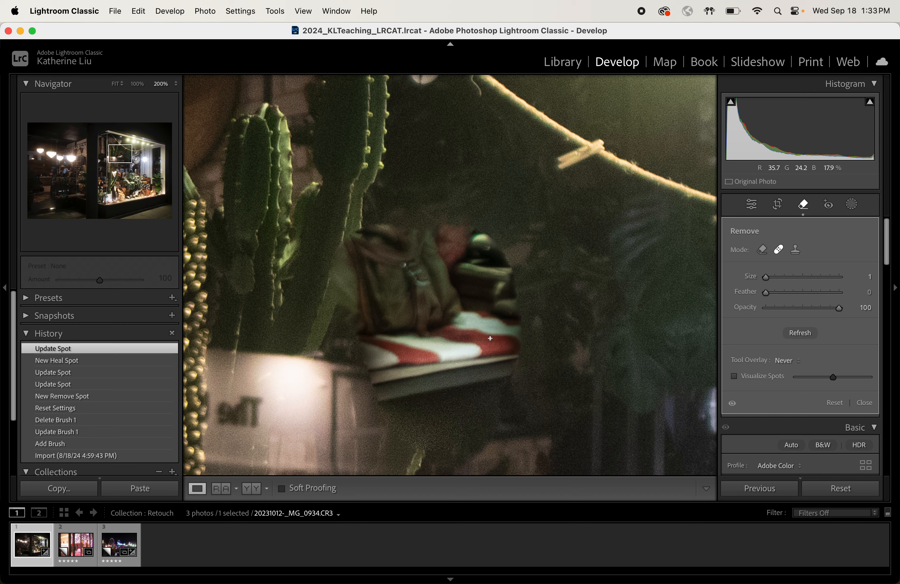
pyautogui.press('super+minus')
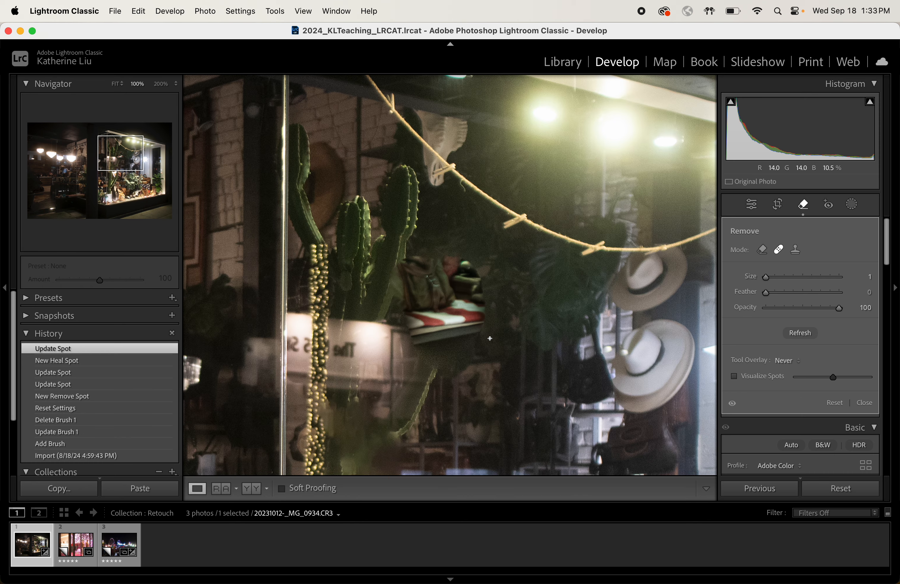
pyautogui.press('super+equal')
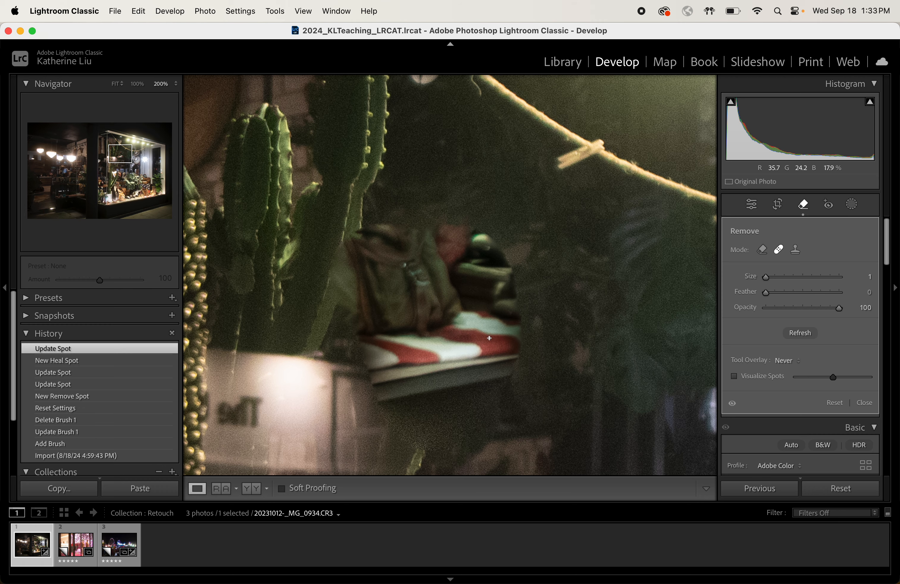
pyautogui.press('super+minus')
# Step: Set the tool overlay to Always and move the heal spot's source area onto the dark bag beside the white cactus pot
pyautogui.click(792, 360)
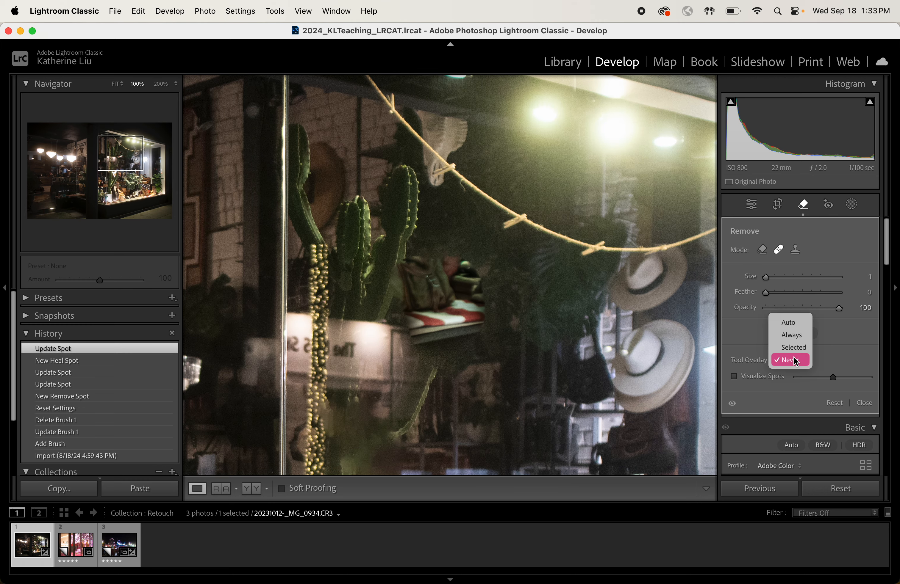
pyautogui.click(798, 337)
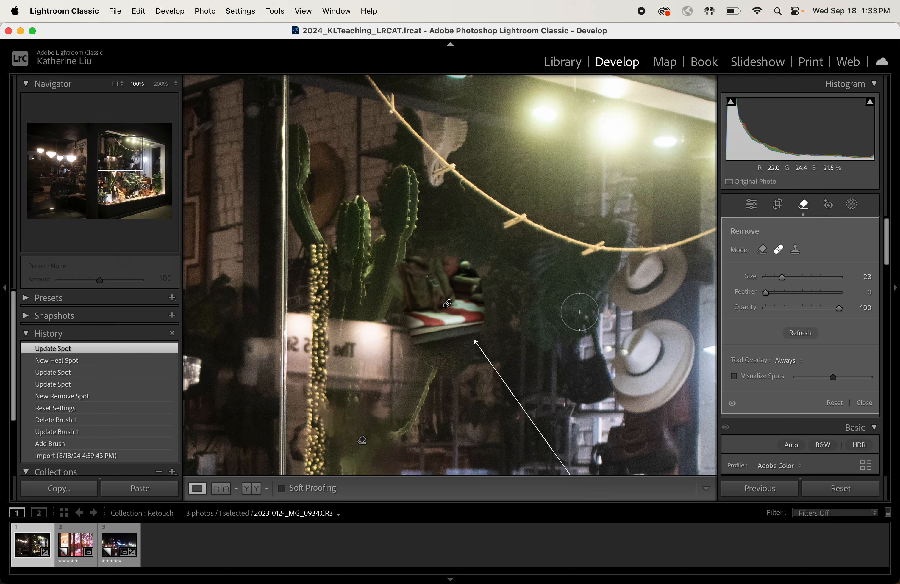
pyautogui.press('super+minus')
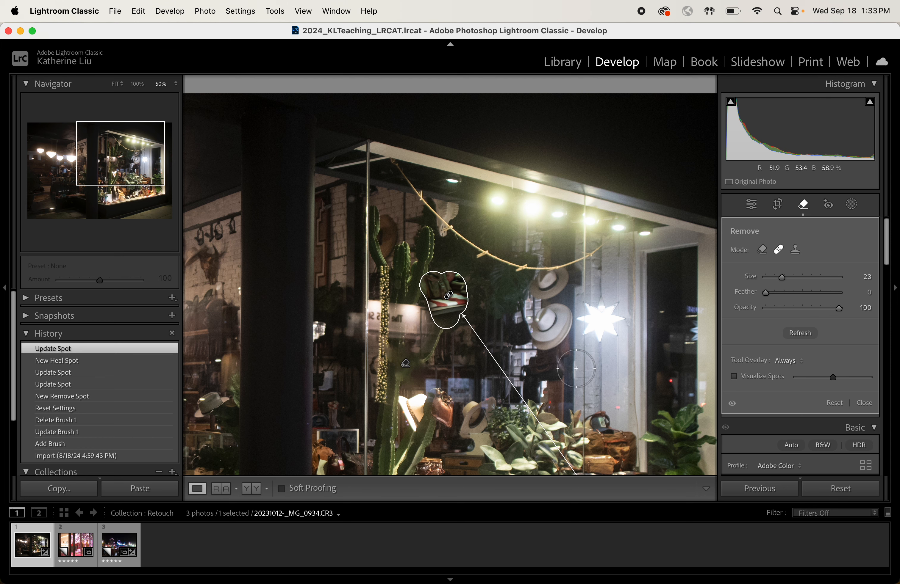
pyautogui.press('super+minus')
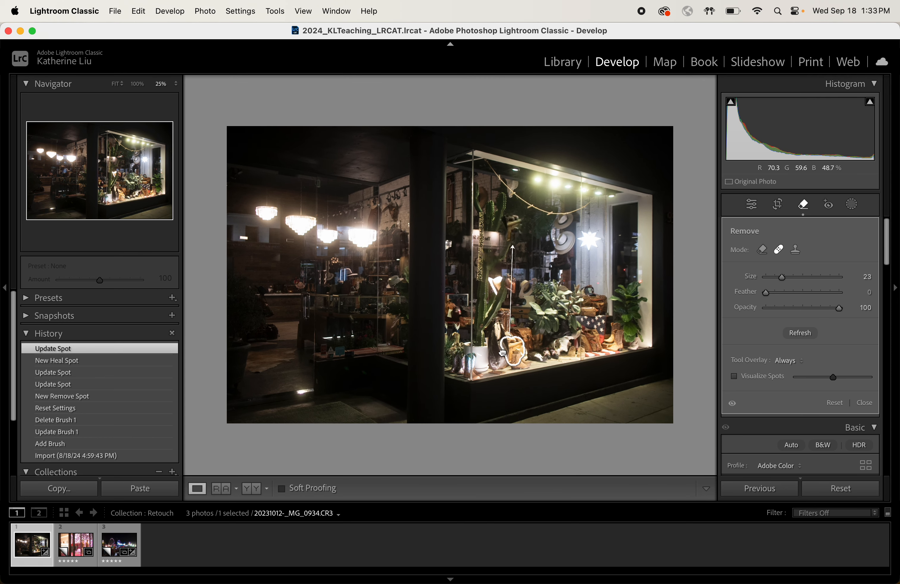
pyautogui.moveTo(503, 353); pyautogui.dragTo(490, 345)
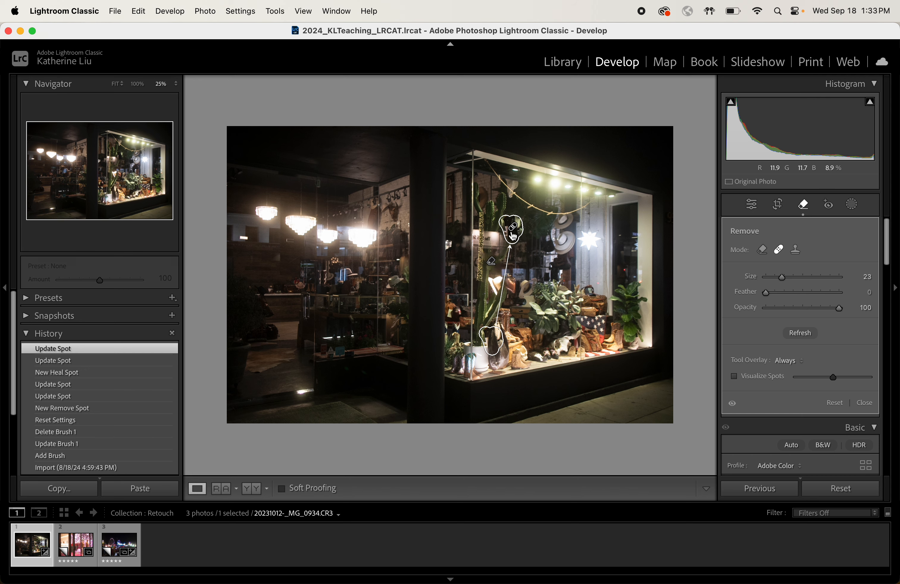
# Step: Paint three size 23 heal spots over the lower straw hat on the wall, the cactus tops and the glowing star
pyautogui.press('super+equal')
pyautogui.press('super+equal')
pyautogui.press('super+equal')
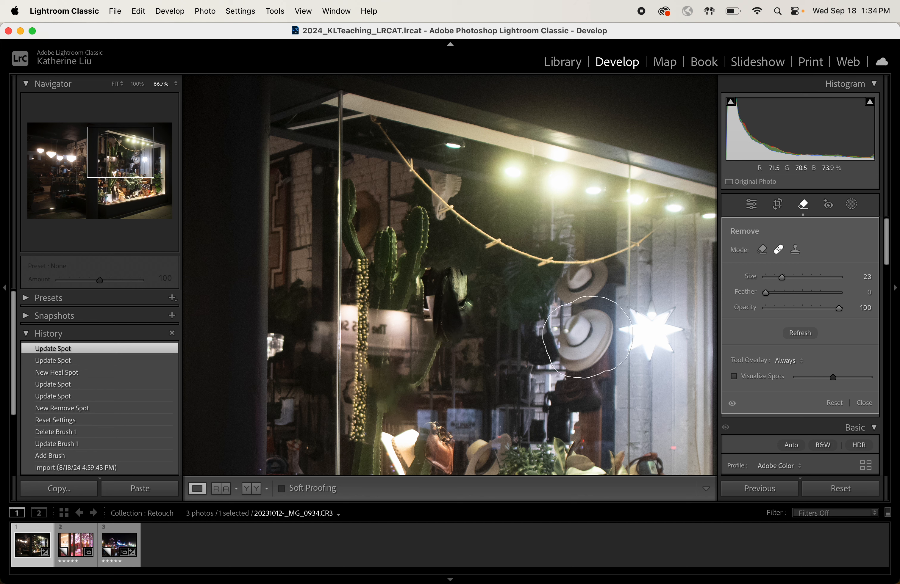
pyautogui.click(587, 337)
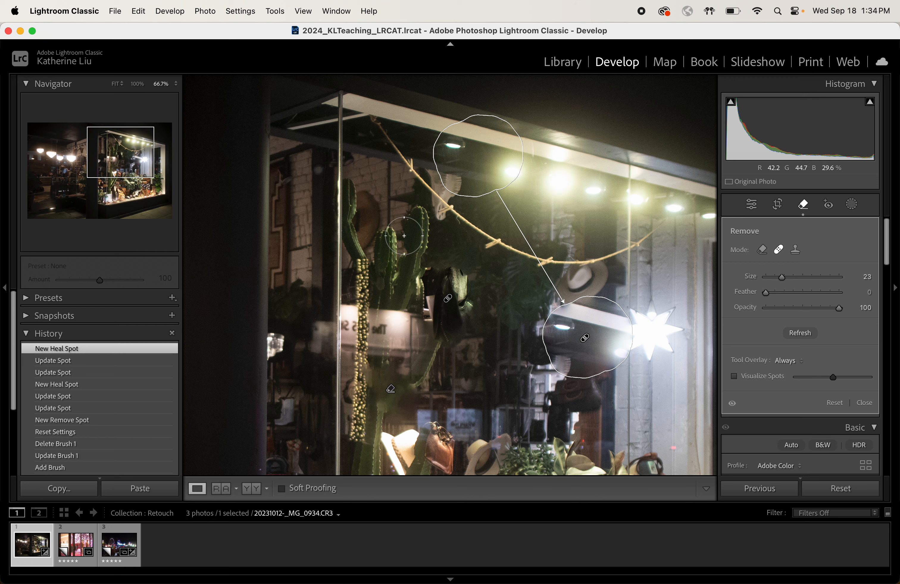
pyautogui.moveTo(404, 236); pyautogui.dragTo(379, 243)
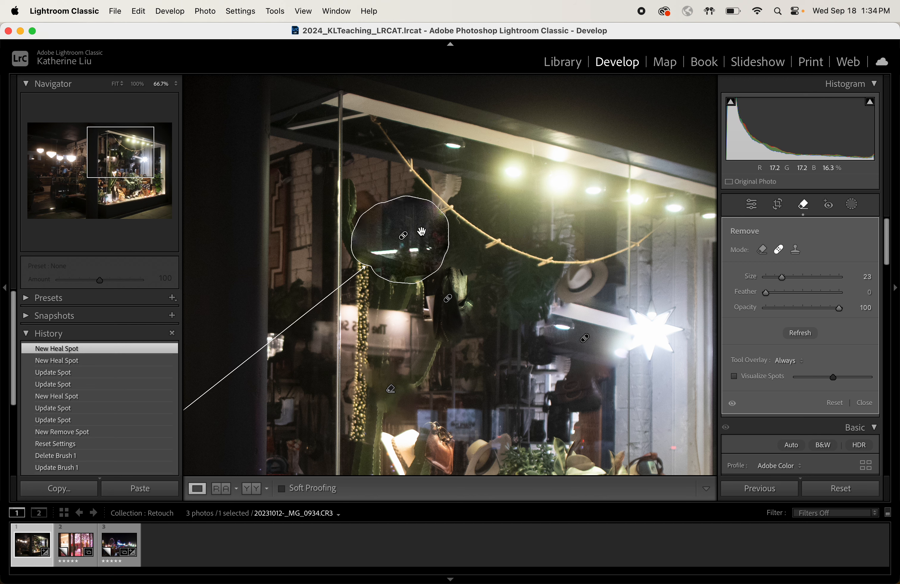
pyautogui.moveTo(682, 366)
pyautogui.mouseDown()
pyautogui.moveTo(650, 322)
pyautogui.moveTo(650, 356)
pyautogui.mouseUp()
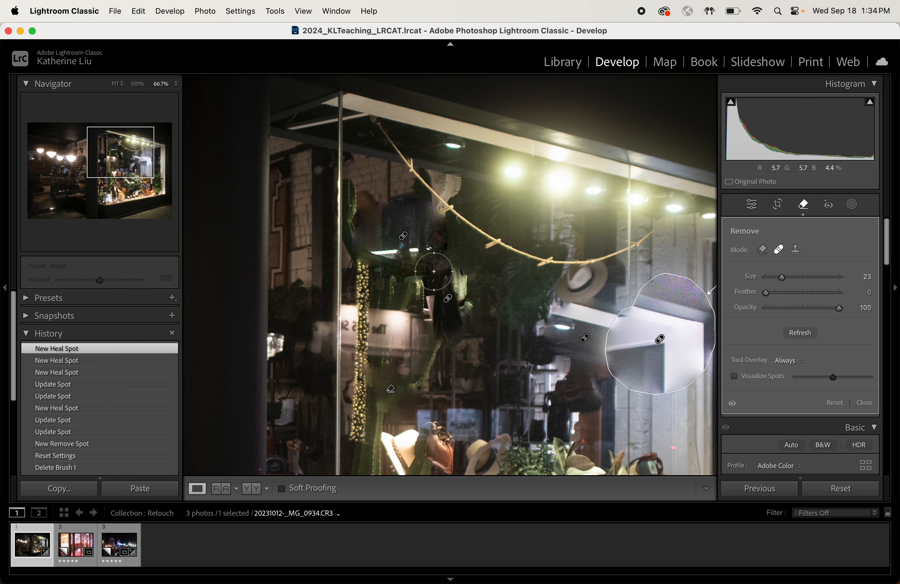
# Step: Try the Never option for the tool overlay, followed by the Selected option
pyautogui.click(784, 362)
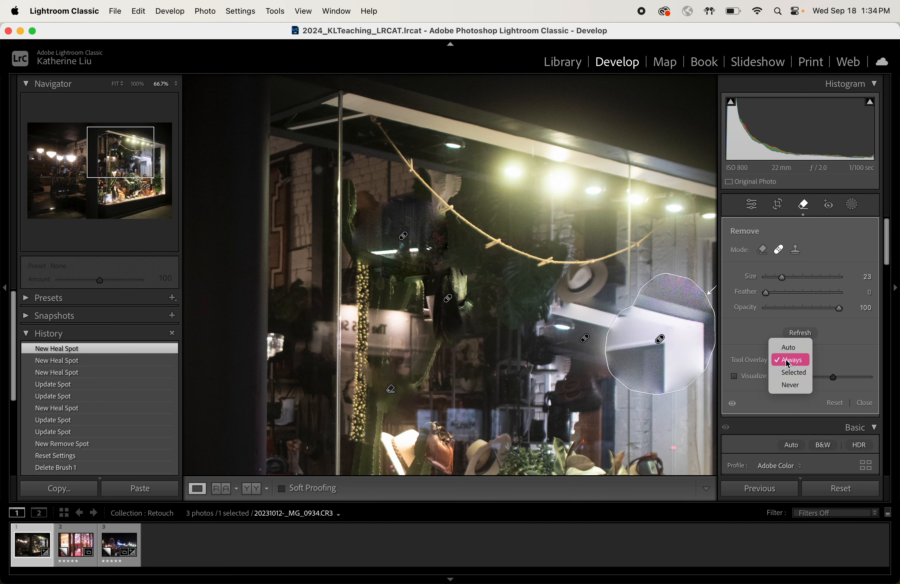
pyautogui.click(790, 386)
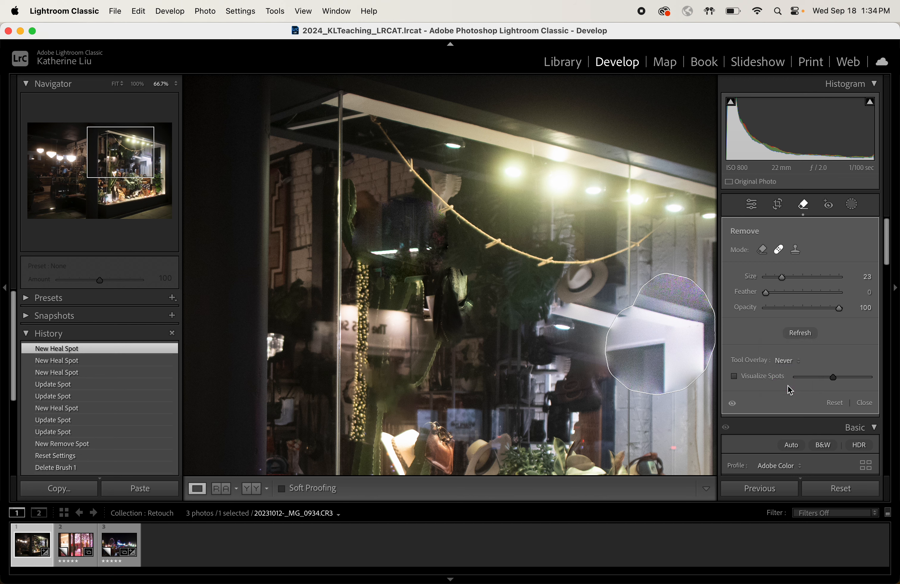
pyautogui.click(792, 361)
pyautogui.click(795, 350)
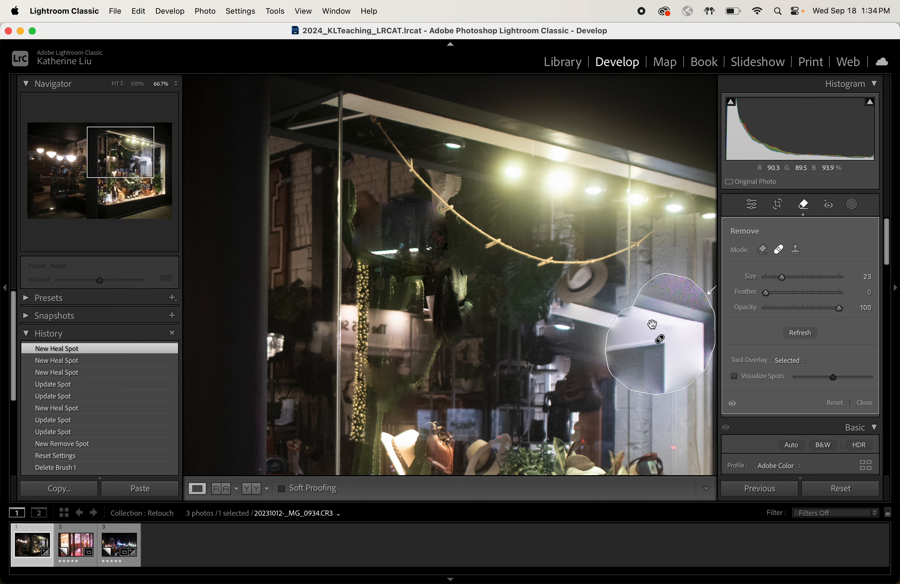
# Step: Set the tool overlay to Always and select the heal spots over the wall hat and the star in turn
pyautogui.click(797, 364)
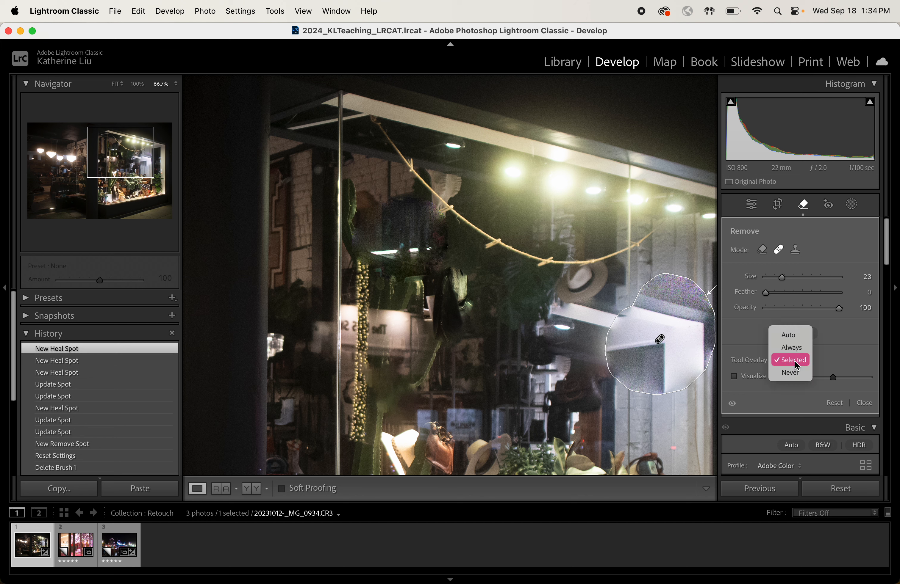
pyautogui.click(792, 348)
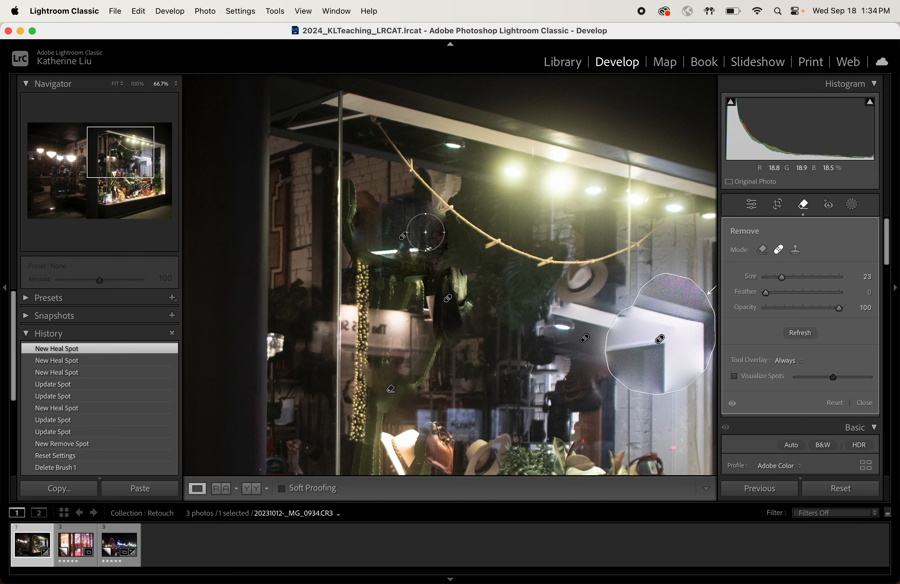
pyautogui.click(586, 338)
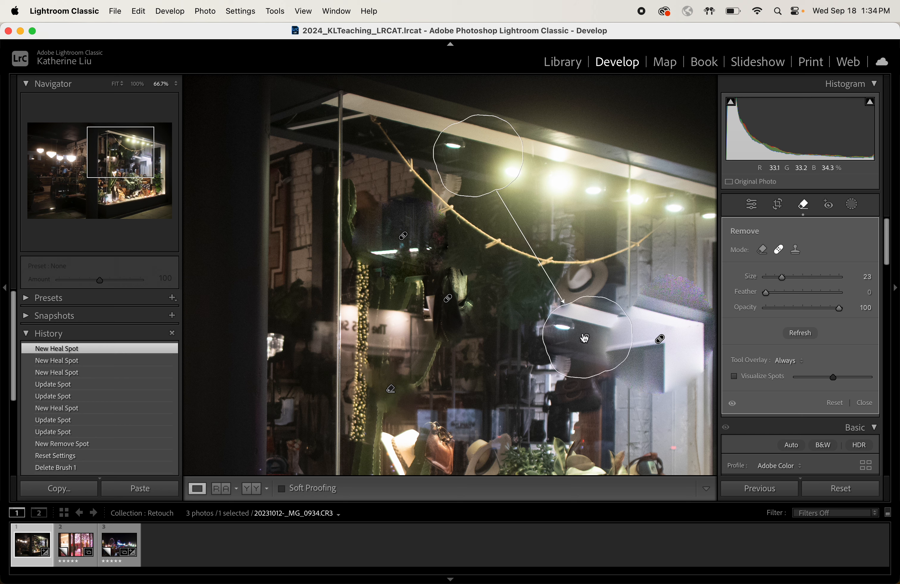
pyautogui.click(660, 339)
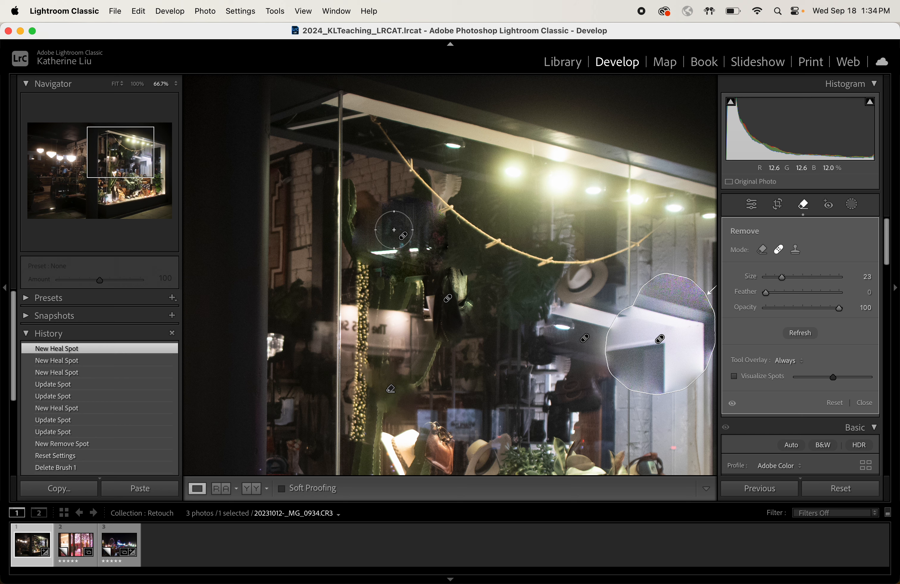
pyautogui.click(789, 363)
pyautogui.click(784, 363)
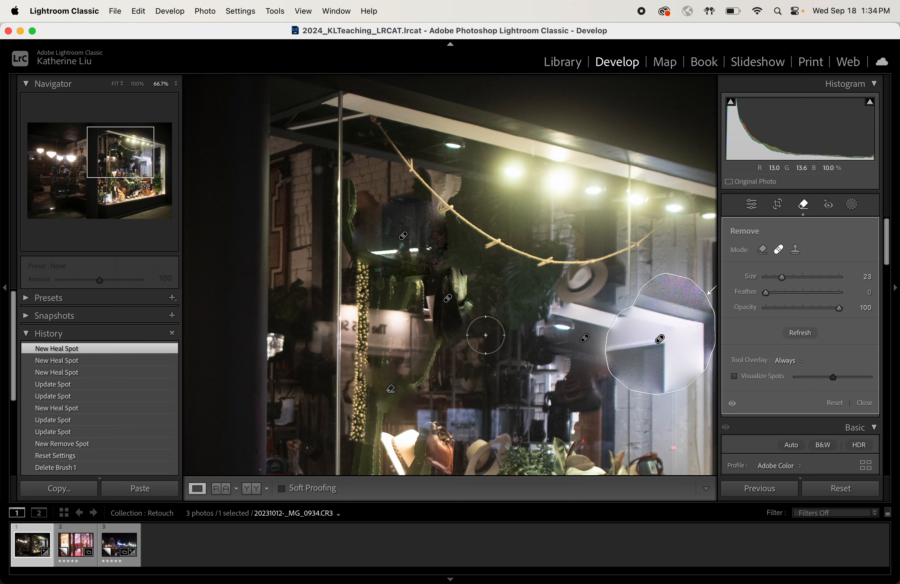
# Step: Delete the heal spots over the hanging hat, the cactus tops and the lower straw hat on the wall
pyautogui.click(444, 300)
pyautogui.press('BackSpace')
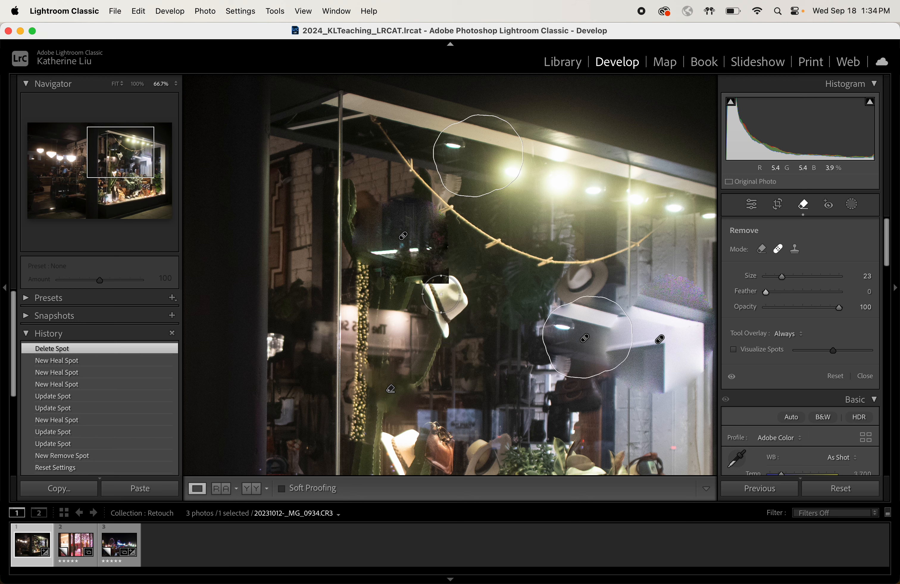
pyautogui.click(406, 243)
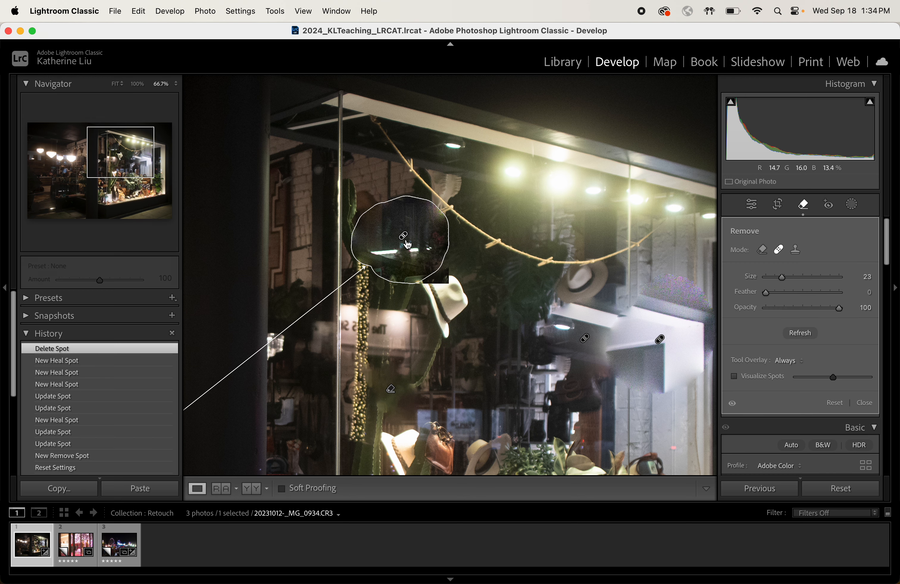
pyautogui.press('BackSpace')
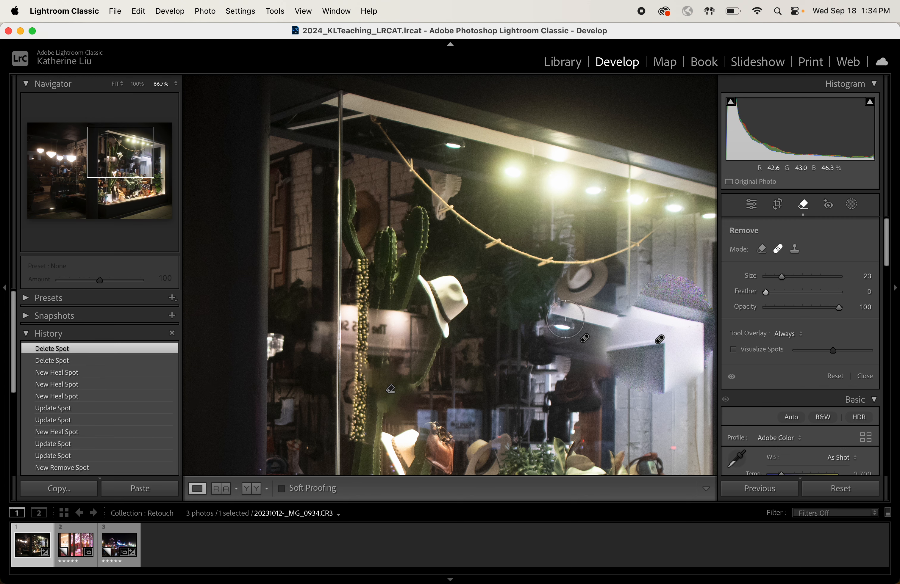
pyautogui.click(588, 339)
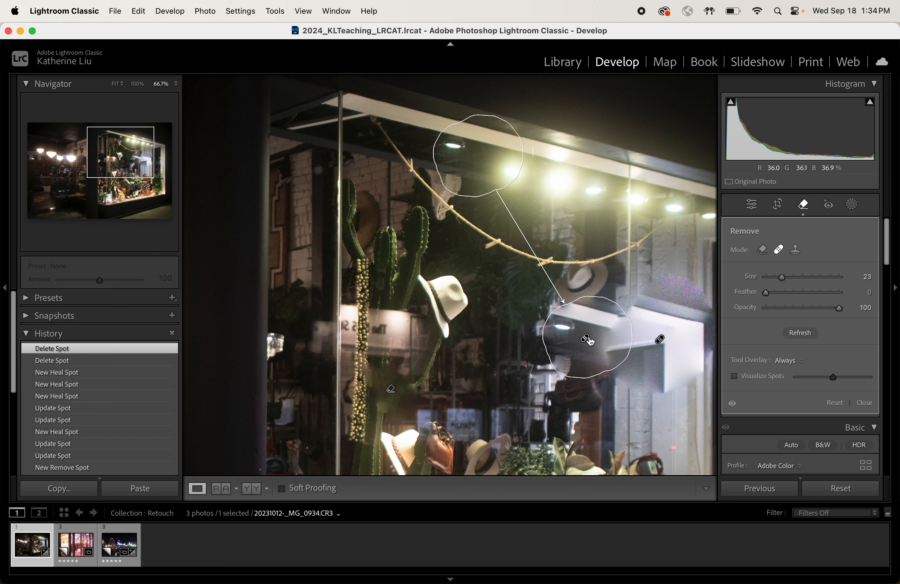
pyautogui.press('BackSpace')
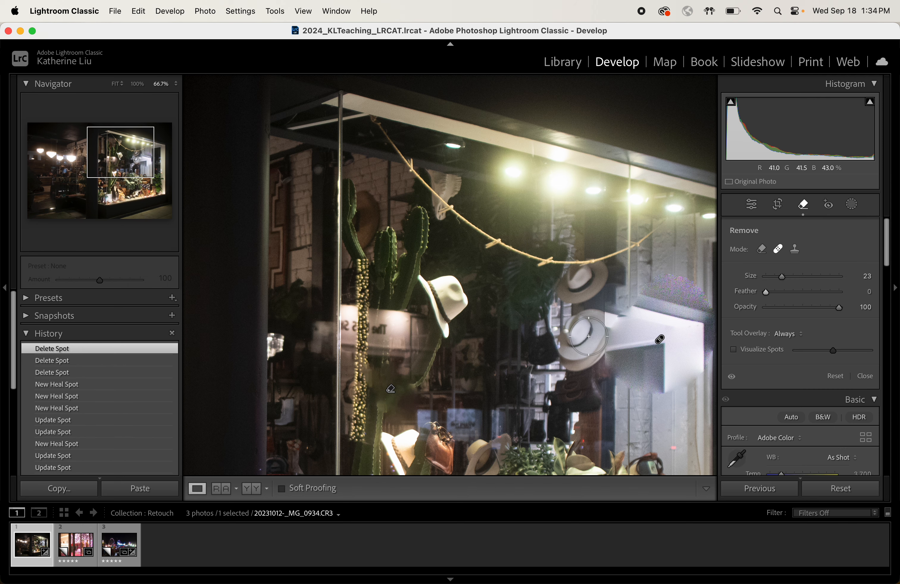
pyautogui.press('z')
pyautogui.press('z')
pyautogui.press('super+equal')
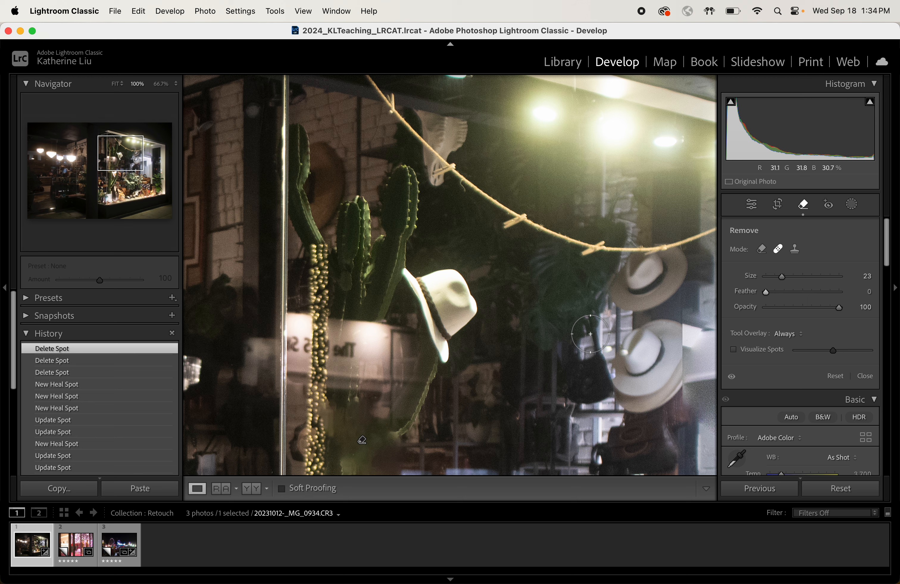
# Step: Paint a size 23 Remove spot over the hanging white hat and delete that spot
pyautogui.hotkey('shift', 'q')
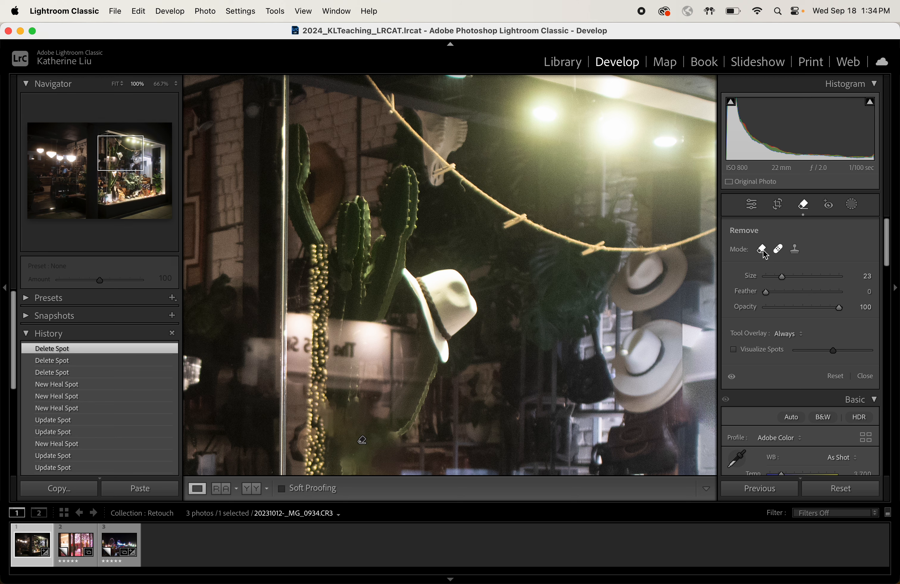
pyautogui.moveTo(451, 280)
pyautogui.mouseDown()
pyautogui.moveTo(458, 312)
pyautogui.moveTo(415, 266)
pyautogui.moveTo(432, 316)
pyautogui.moveTo(456, 342)
pyautogui.moveTo(467, 279)
pyautogui.mouseUp()
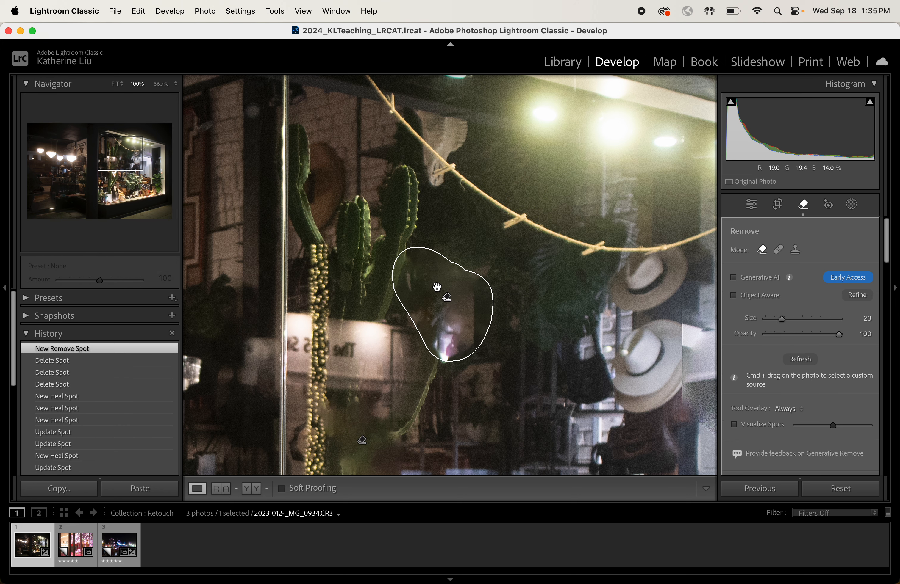
pyautogui.press('Delete')
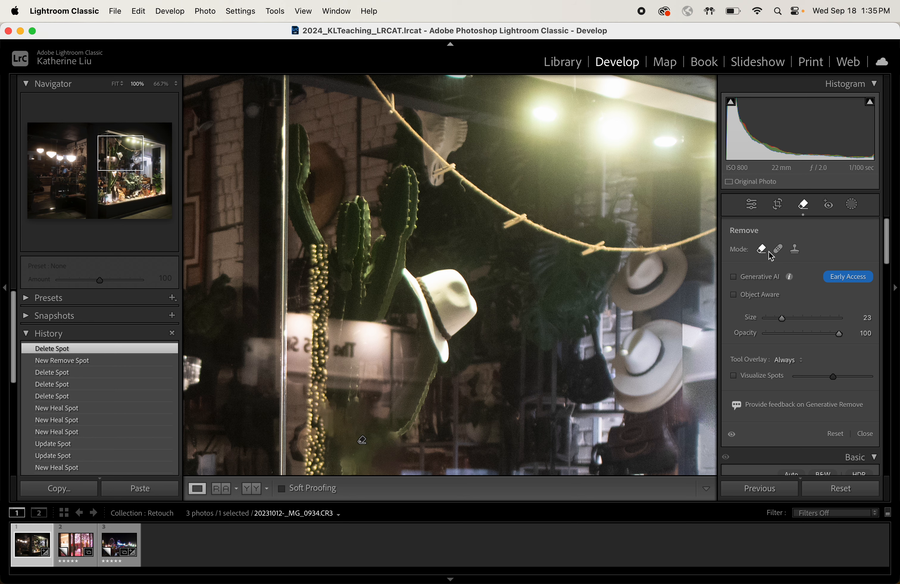
# Step: Switch to Clone mode, enlarge the brush to size 34 and paint a clone spot over the whole hanging hat
pyautogui.click(778, 251)
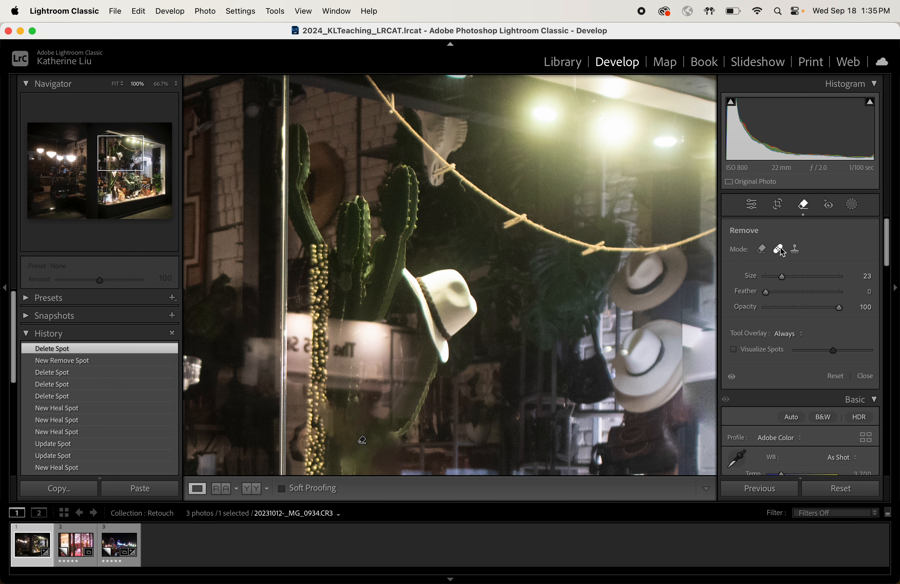
pyautogui.click(795, 251)
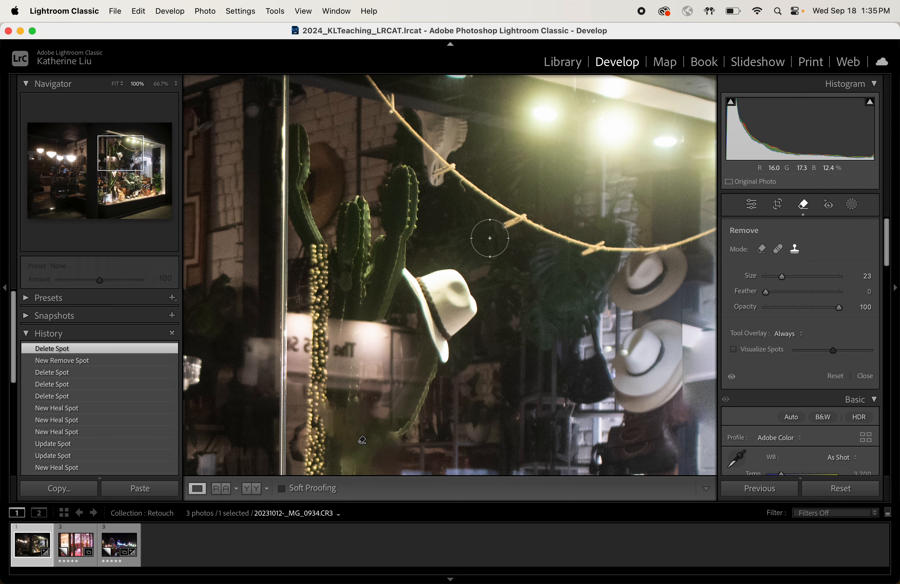
pyautogui.press('super+minus')
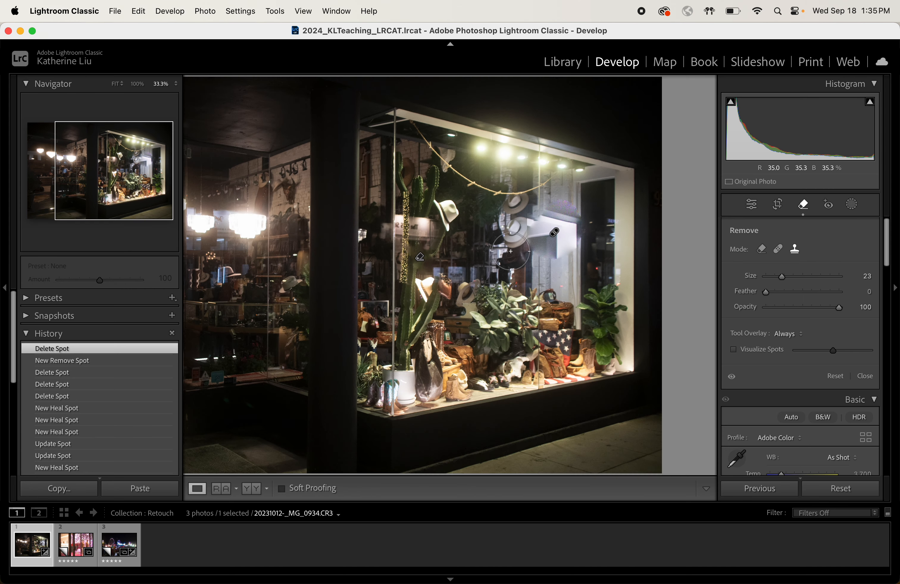
pyautogui.press('super+equal')
pyautogui.press('super+equal')
pyautogui.press('super+equal')
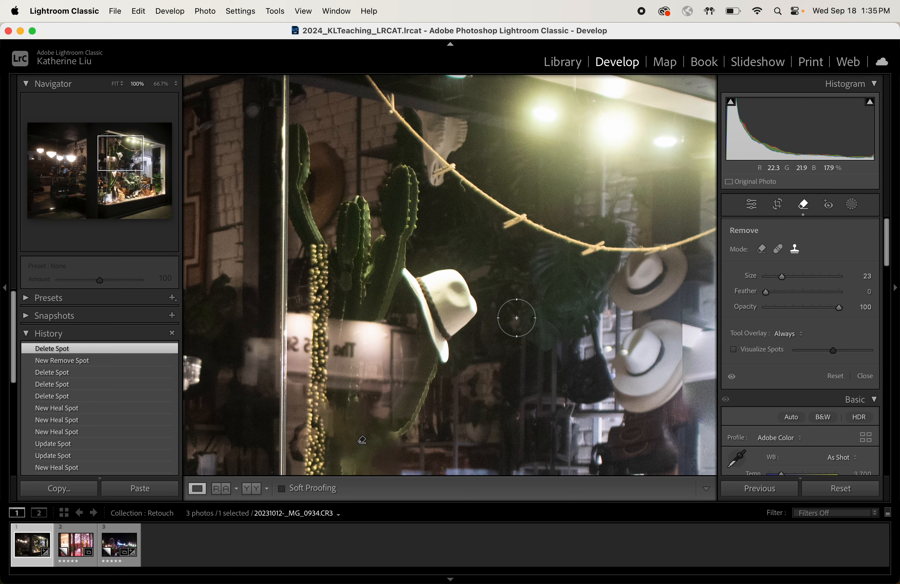
pyautogui.press(']')
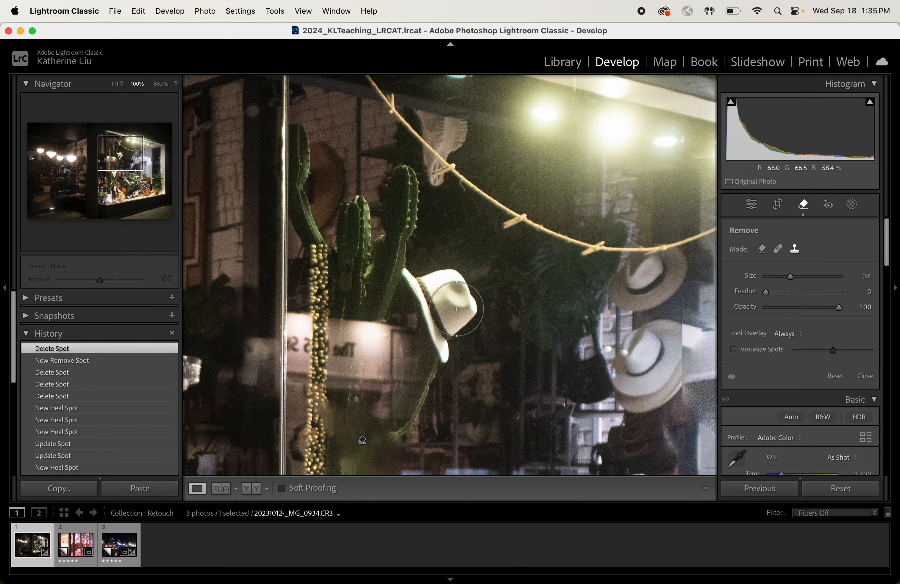
pyautogui.moveTo(457, 308)
pyautogui.mouseDown()
pyautogui.moveTo(461, 286)
pyautogui.moveTo(445, 297)
pyautogui.moveTo(424, 277)
pyautogui.moveTo(456, 353)
pyautogui.moveTo(422, 283)
pyautogui.mouseUp()
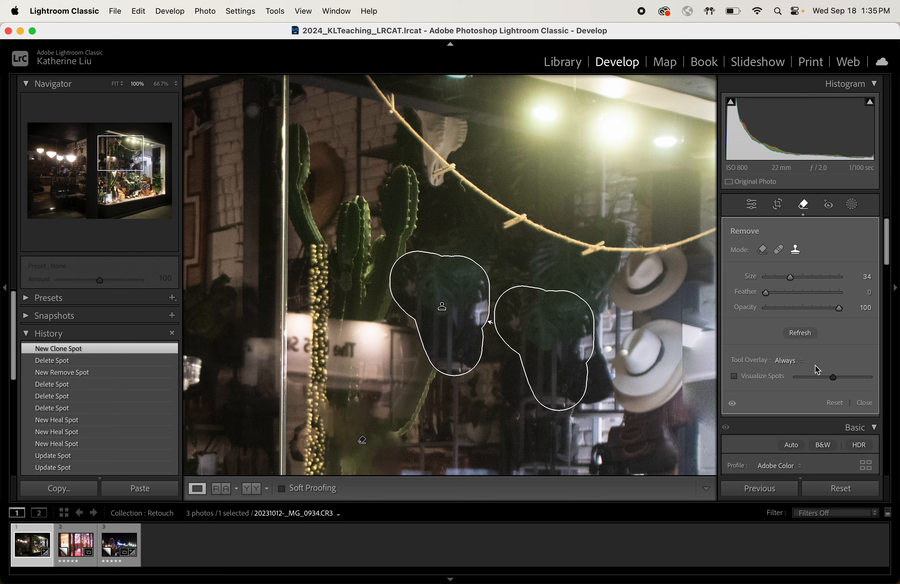
# Step: Set the tool overlay to Never and examine the cloned area's edges at several zoom levels up to 200%
pyautogui.click(791, 361)
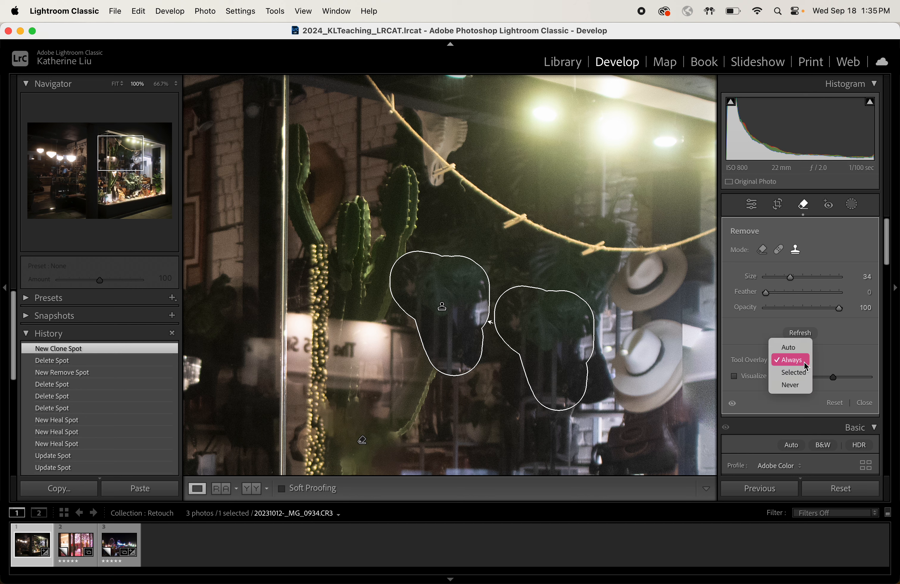
pyautogui.click(801, 386)
pyautogui.press('super+minus')
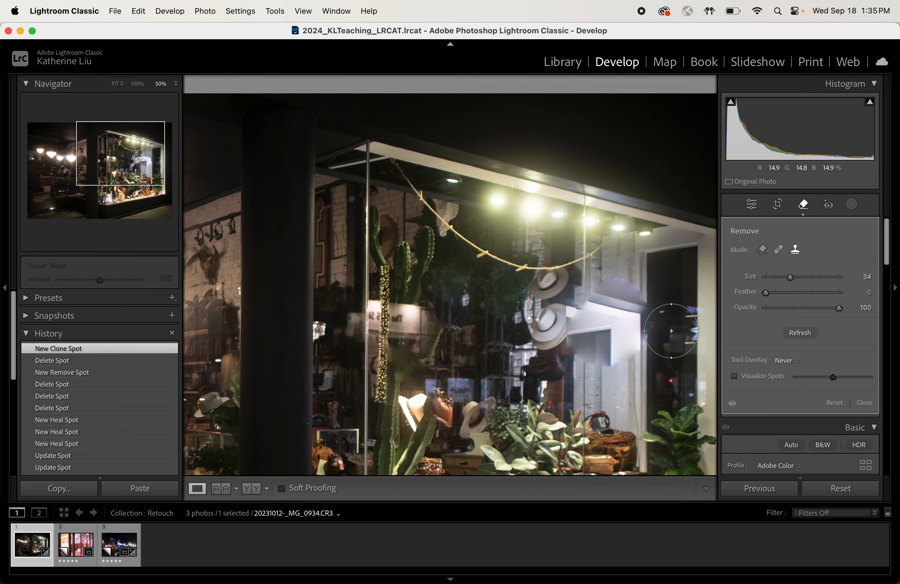
pyautogui.press('super+equal')
pyautogui.press('super+equal')
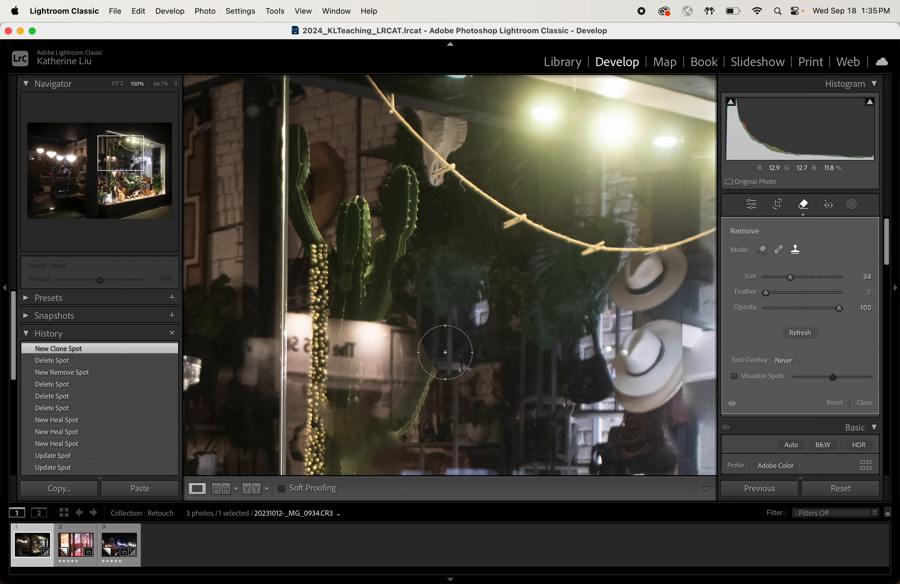
pyautogui.press('super+equal')
pyautogui.press('super+equal')
pyautogui.press('super+minus')
pyautogui.press('super+minus')
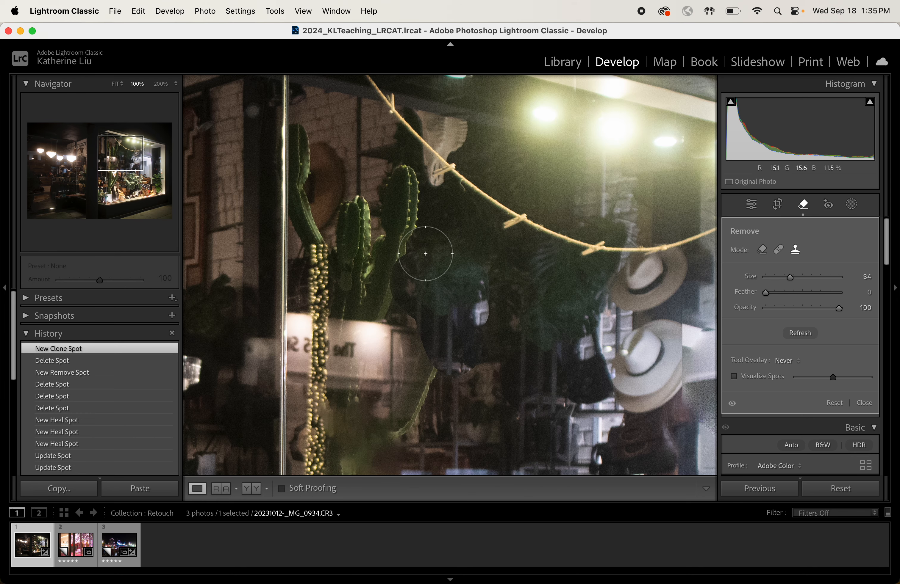
pyautogui.press('super+equal')
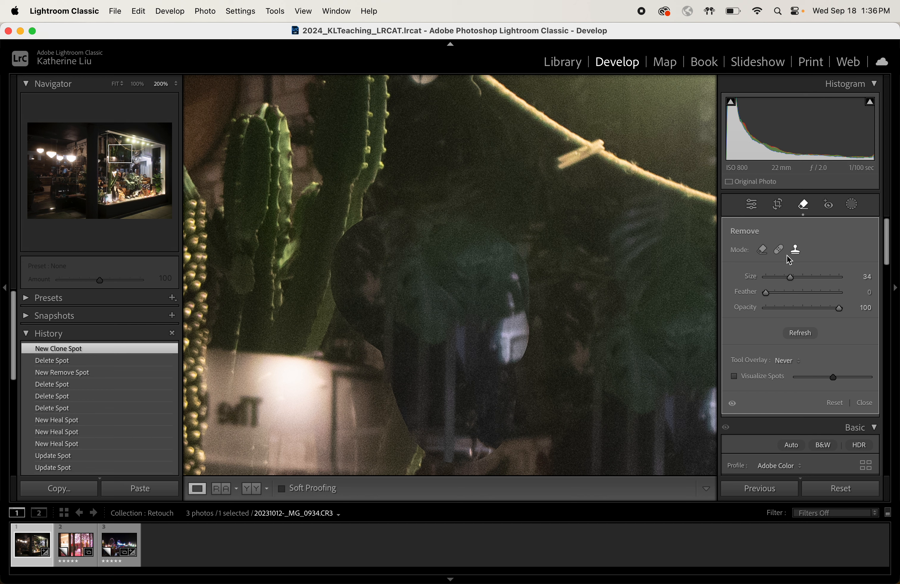
# Step: Alternate the hat spot between Heal and Clone to compare how each blends its edges, ending on Heal
pyautogui.click(780, 252)
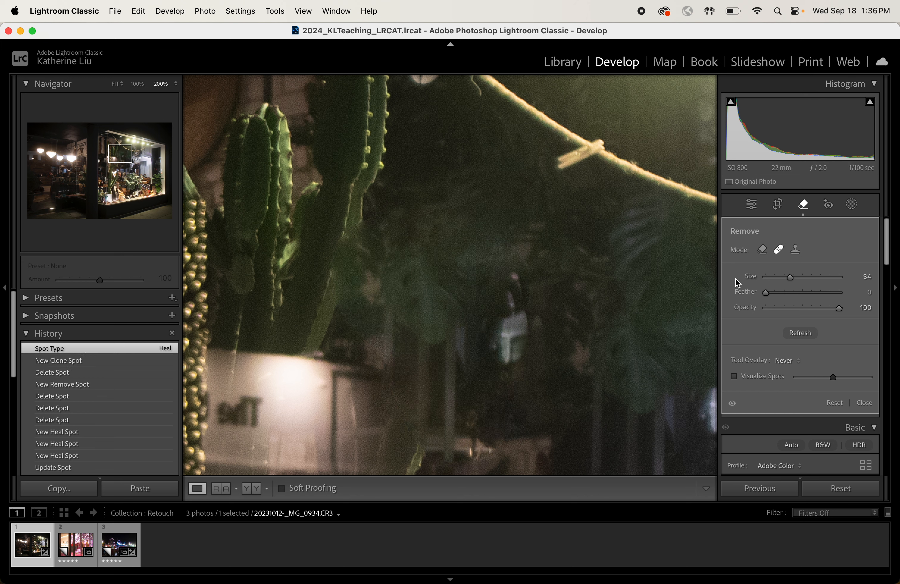
pyautogui.click(795, 253)
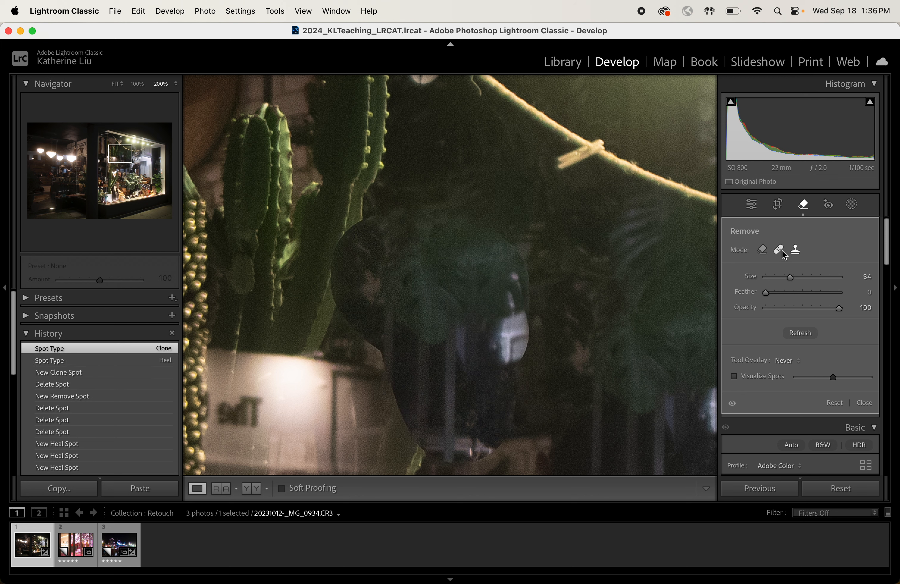
pyautogui.click(780, 252)
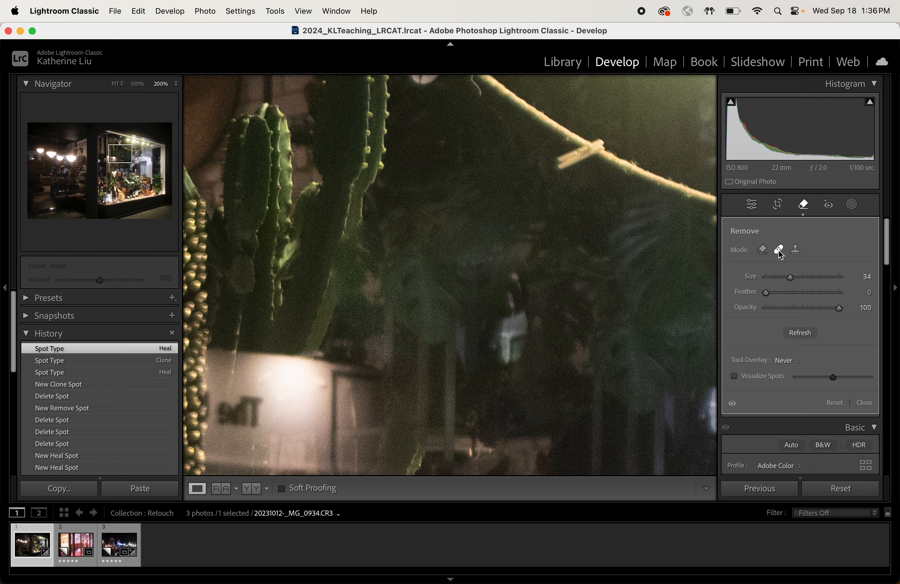
pyautogui.click(795, 252)
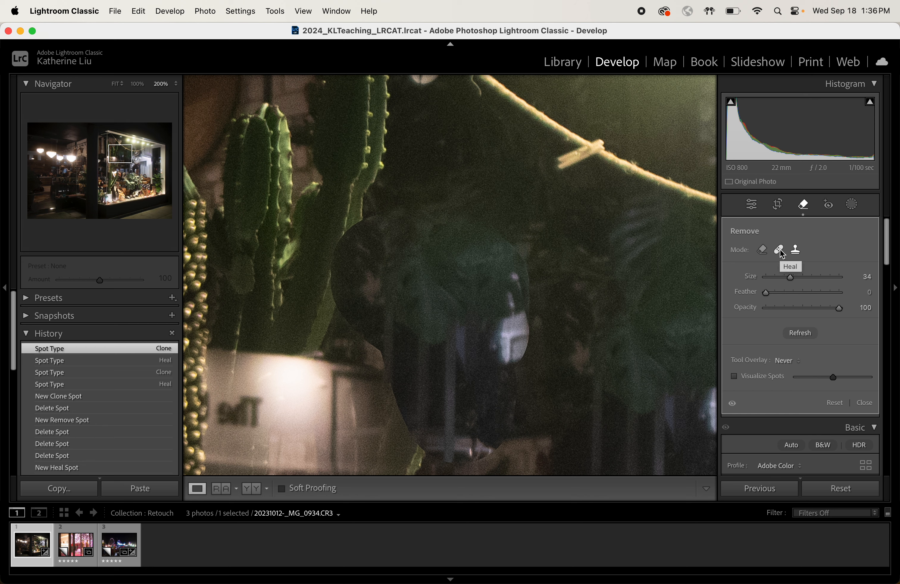
pyautogui.click(780, 252)
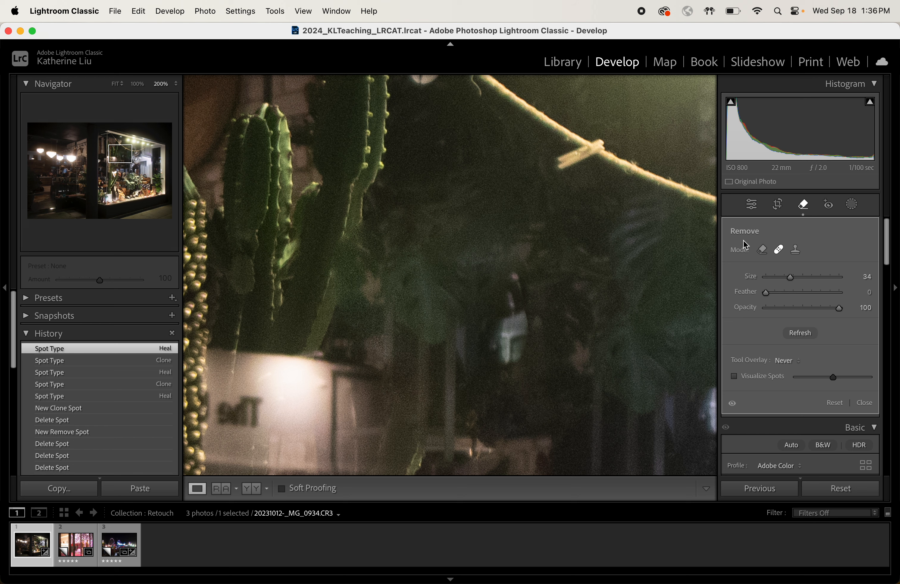
# Step: Cycle the hat spot through Remove, Heal and Clone several times to compare the three modes, ending on Clone
pyautogui.click(763, 251)
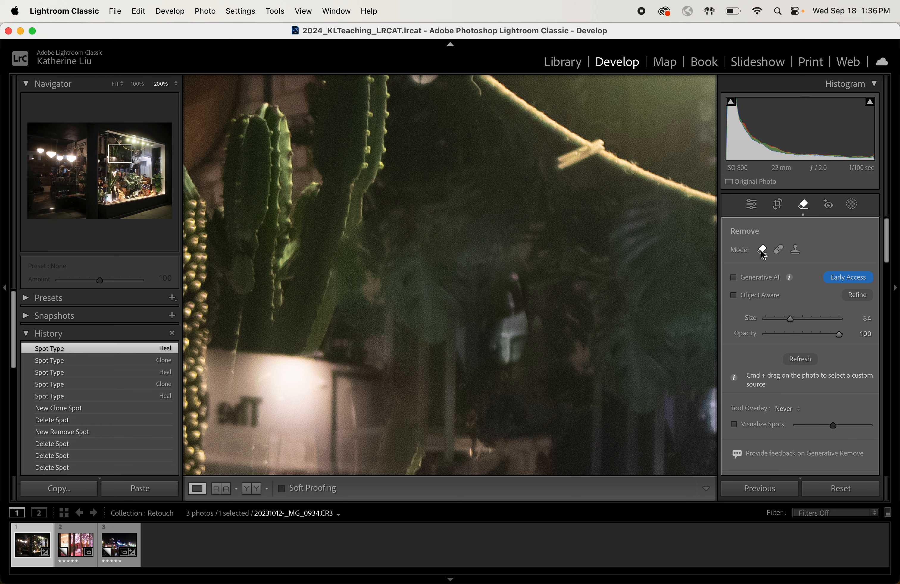
pyautogui.click(779, 251)
pyautogui.click(795, 252)
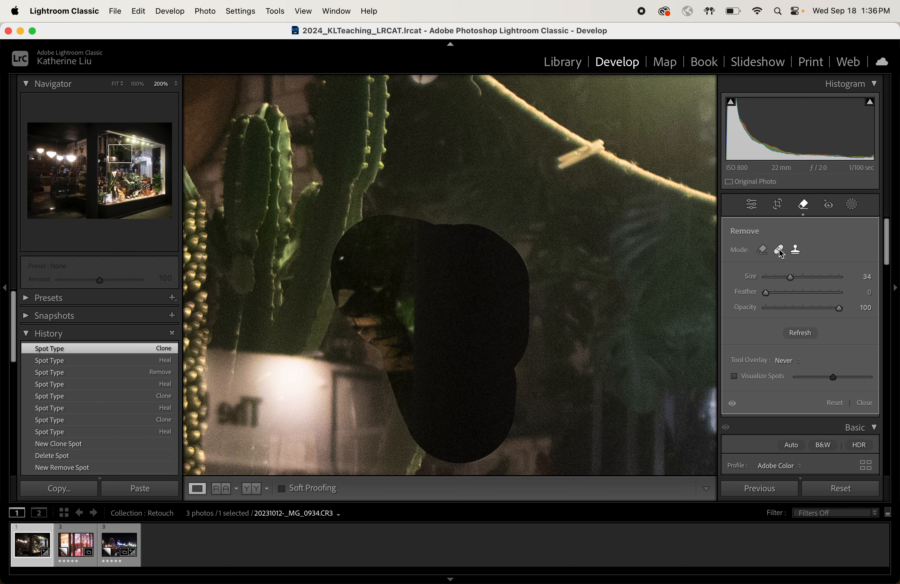
pyautogui.click(780, 252)
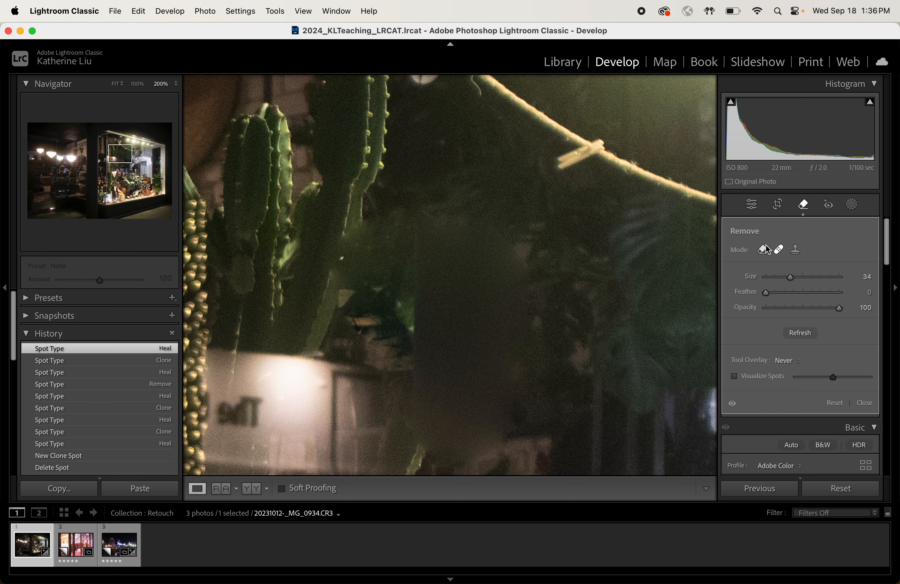
pyautogui.click(764, 250)
pyautogui.click(779, 254)
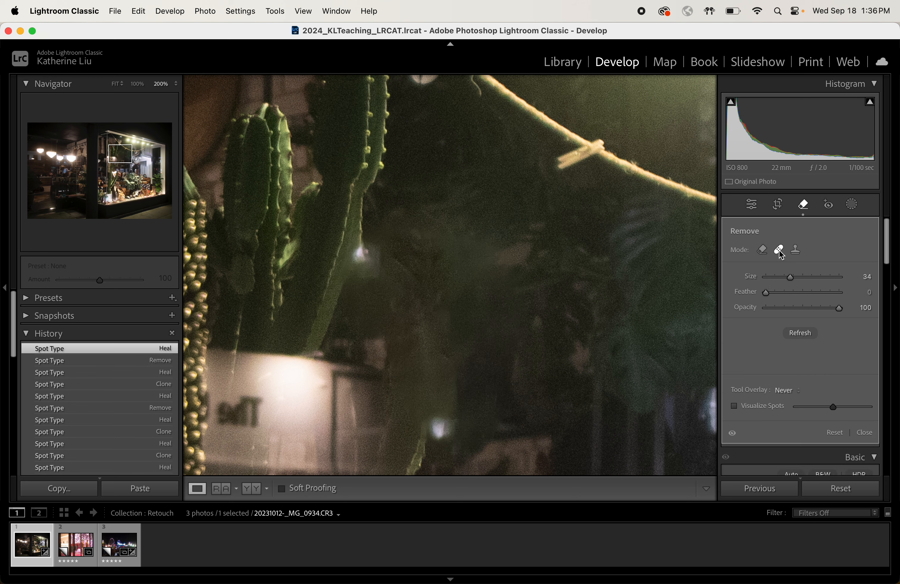
pyautogui.click(795, 252)
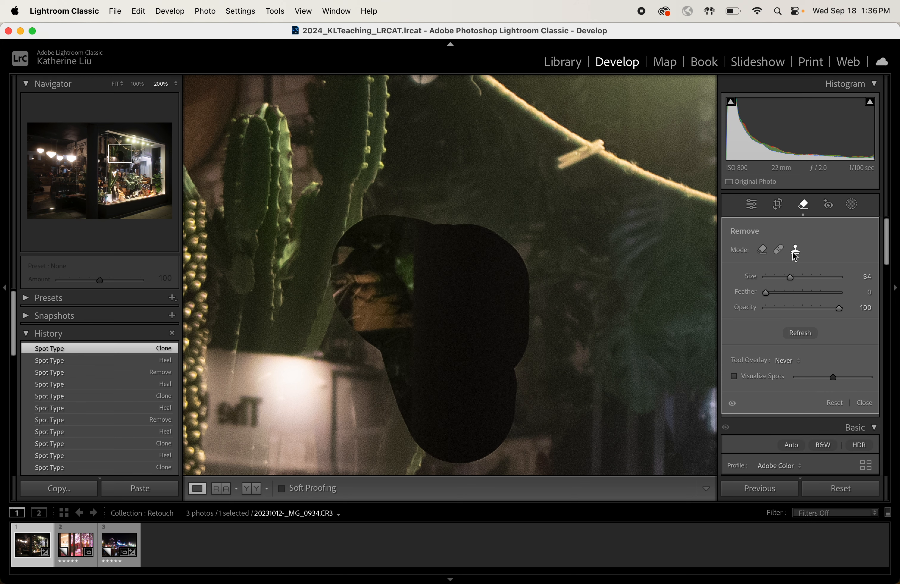
pyautogui.click(777, 255)
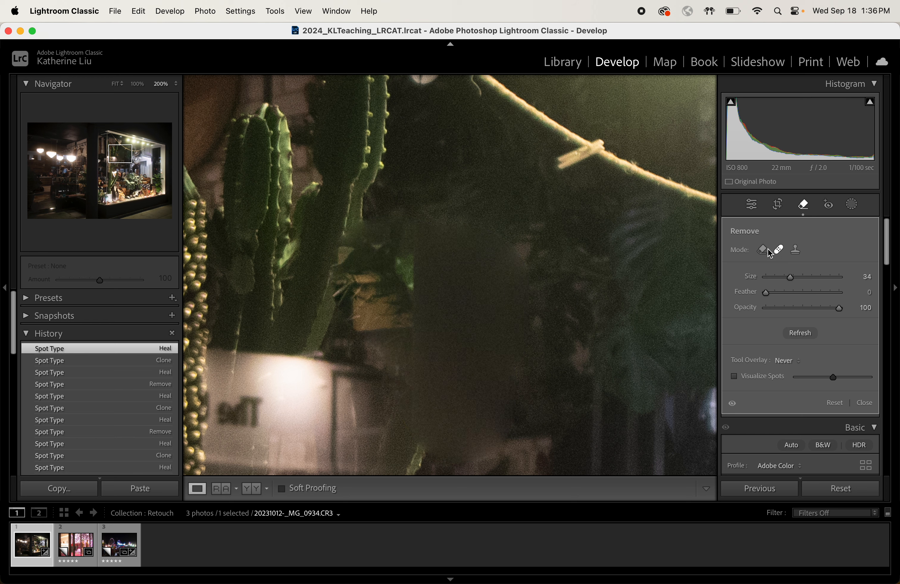
pyautogui.click(763, 252)
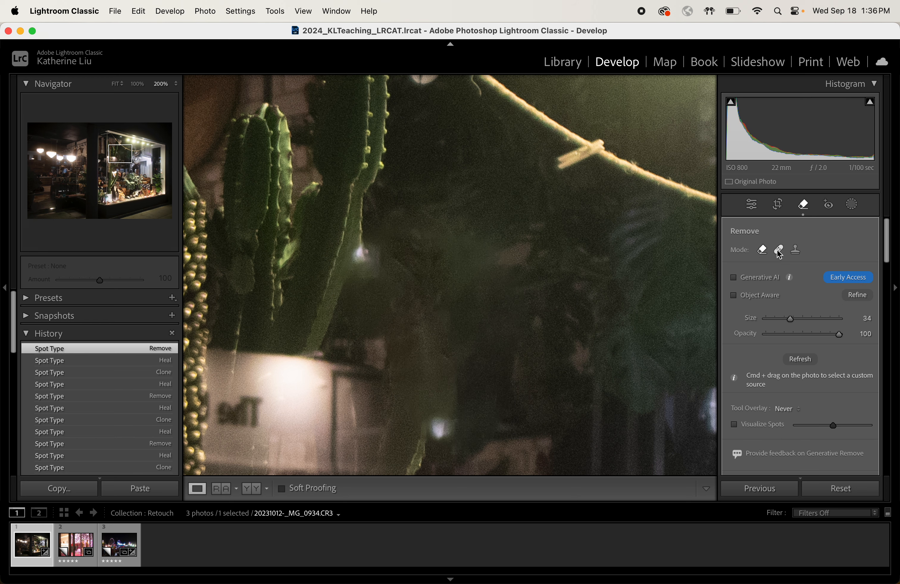
pyautogui.click(793, 254)
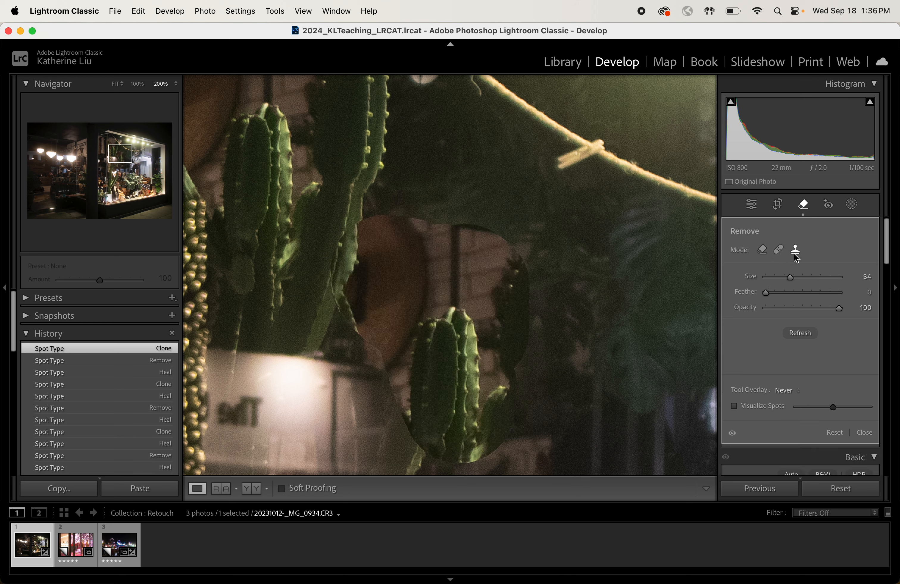
pyautogui.click(781, 253)
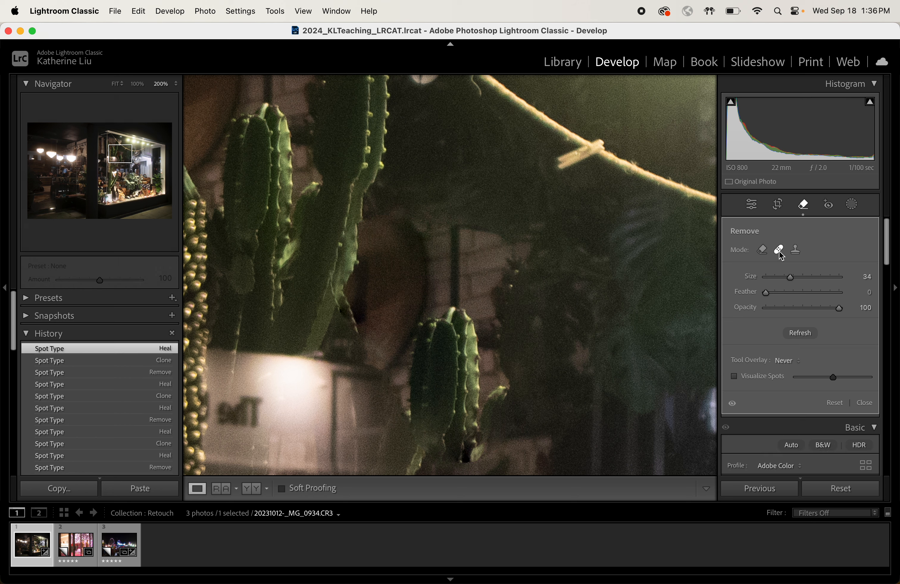
pyautogui.click(761, 250)
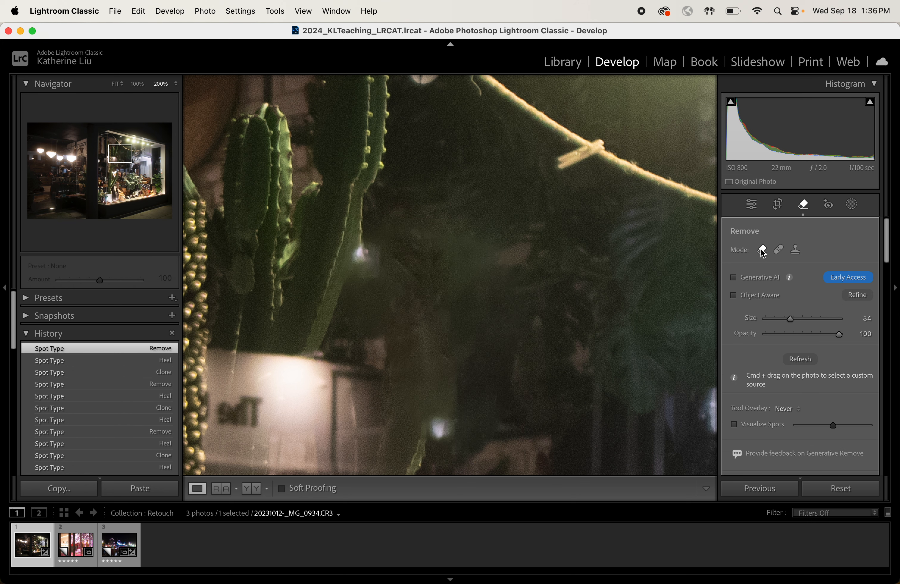
pyautogui.click(797, 251)
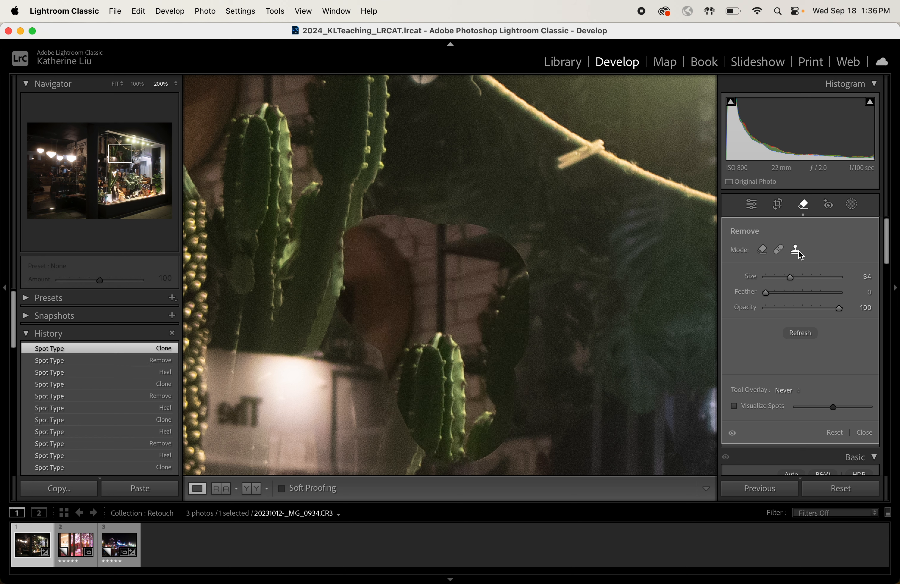
# Step: Set the tool overlay to Always and move the clone source onto the short cactus in front of the brown wall hat
pyautogui.click(795, 397)
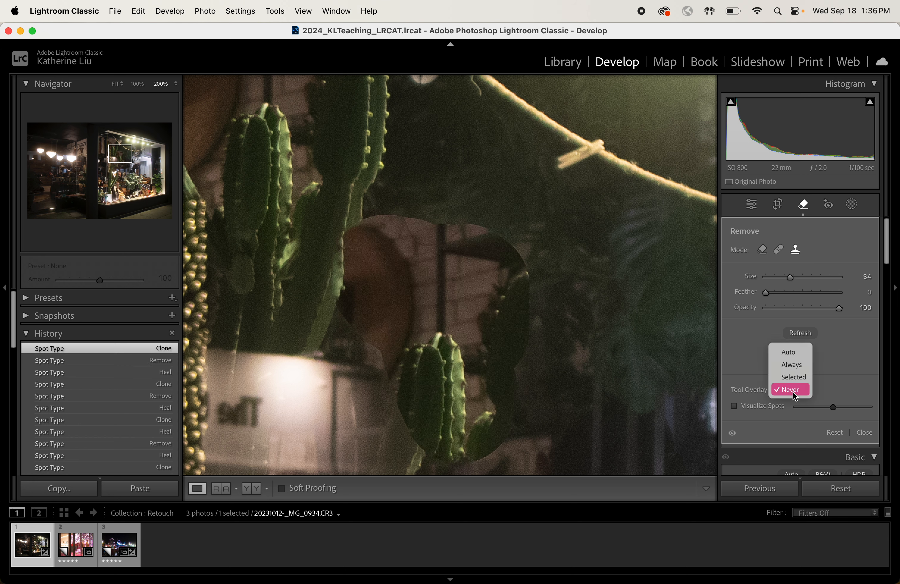
pyautogui.click(801, 370)
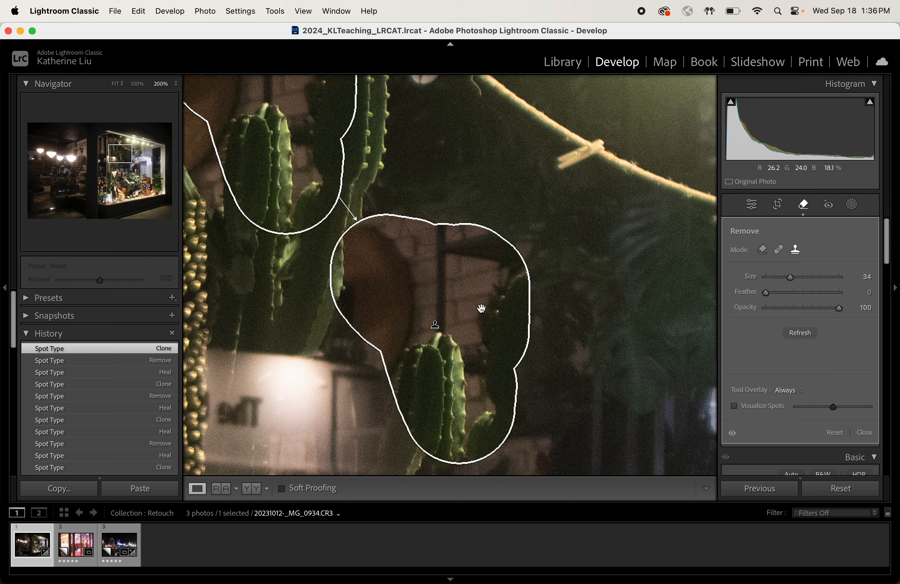
pyautogui.moveTo(284, 117)
pyautogui.mouseDown()
pyautogui.moveTo(423, 120)
pyautogui.moveTo(532, 190)
pyautogui.moveTo(575, 242)
pyautogui.moveTo(603, 258)
pyautogui.moveTo(633, 301)
pyautogui.moveTo(524, 204)
pyautogui.moveTo(373, 151)
pyautogui.moveTo(333, 180)
pyautogui.mouseUp()
pyautogui.press('super+minus')
pyautogui.press('super+minus')
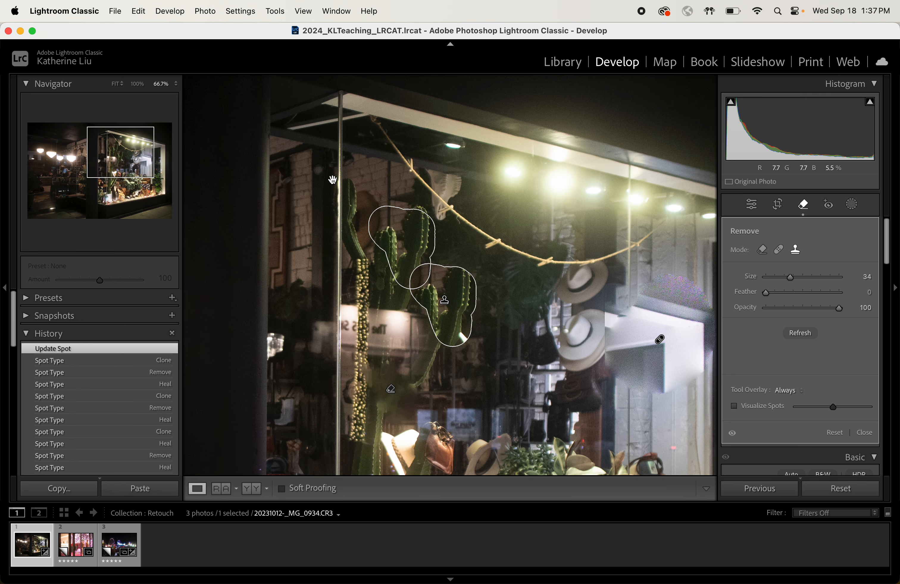
pyautogui.moveTo(409, 238)
pyautogui.mouseDown()
pyautogui.moveTo(363, 287)
pyautogui.moveTo(364, 241)
pyautogui.moveTo(382, 245)
pyautogui.mouseUp()
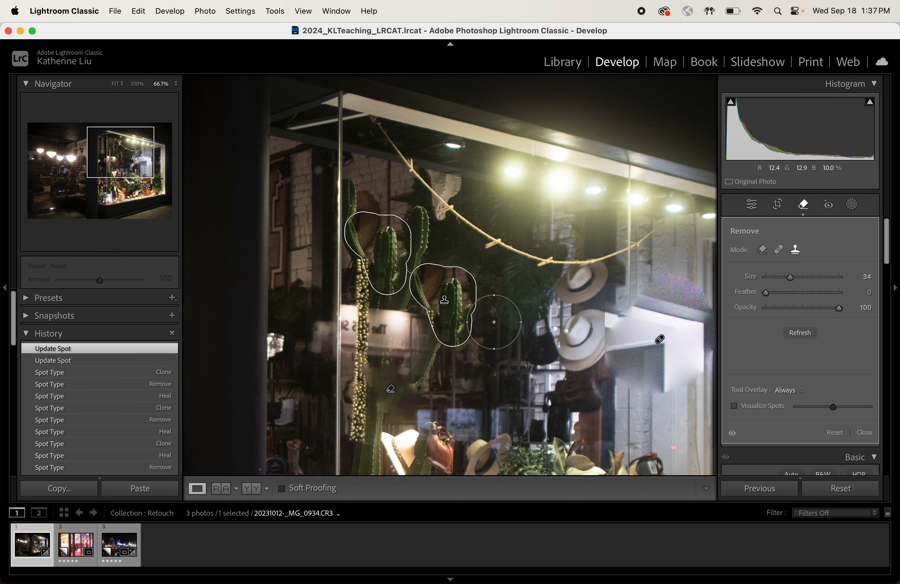
pyautogui.press('super+equal')
pyautogui.press('super+equal')
pyautogui.press('super+equal')
pyautogui.press('super+minus')
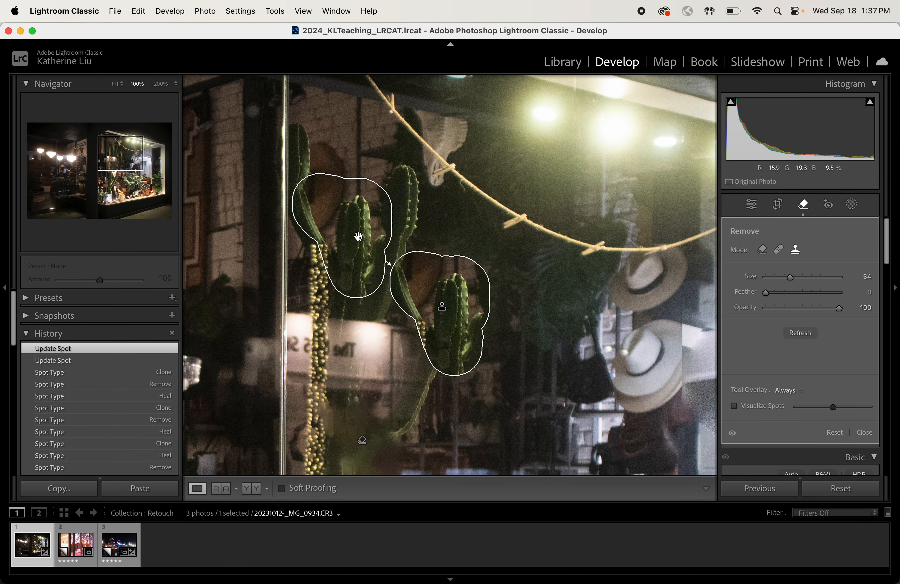
# Step: Move the clone source onto the gold bead strand, and delete the hat's clone spot along with the stray one beside it
pyautogui.moveTo(358, 235)
pyautogui.mouseDown()
pyautogui.moveTo(353, 315)
pyautogui.moveTo(612, 357)
pyautogui.moveTo(522, 264)
pyautogui.moveTo(304, 375)
pyautogui.mouseUp()
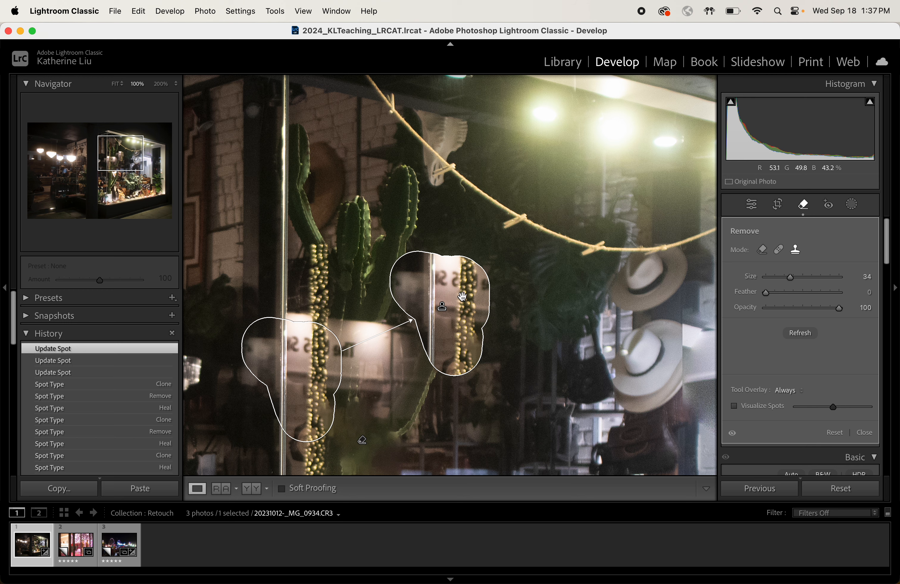
pyautogui.click(447, 305)
pyautogui.press('Delete')
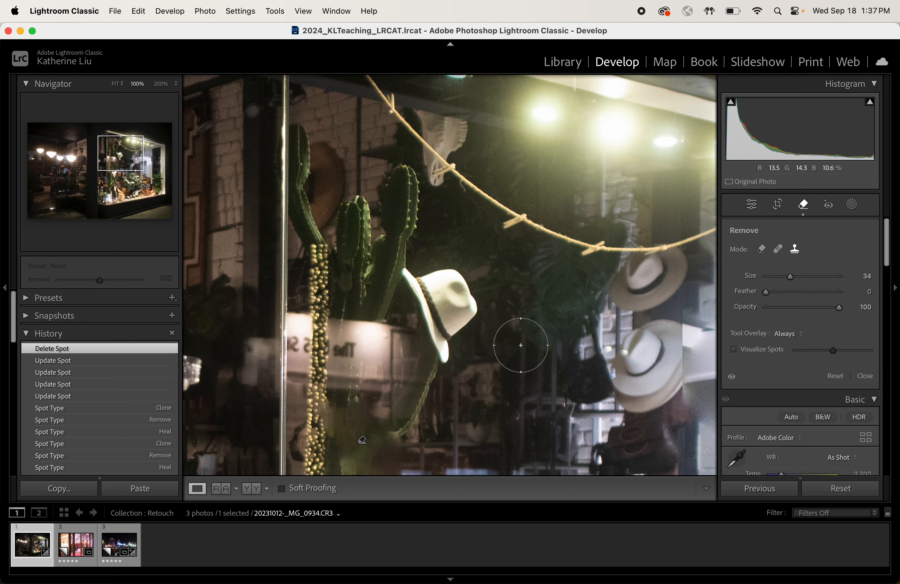
pyautogui.click(510, 345)
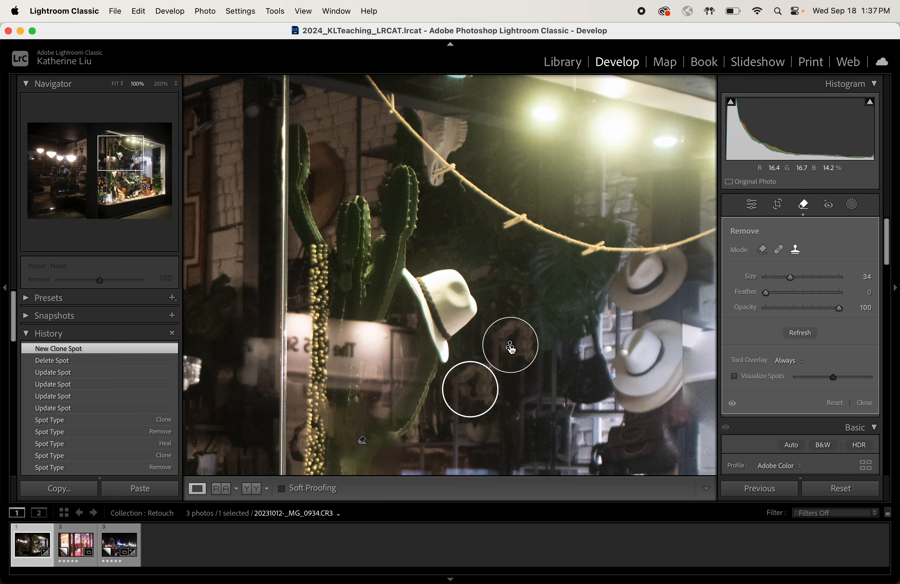
pyautogui.press('Delete')
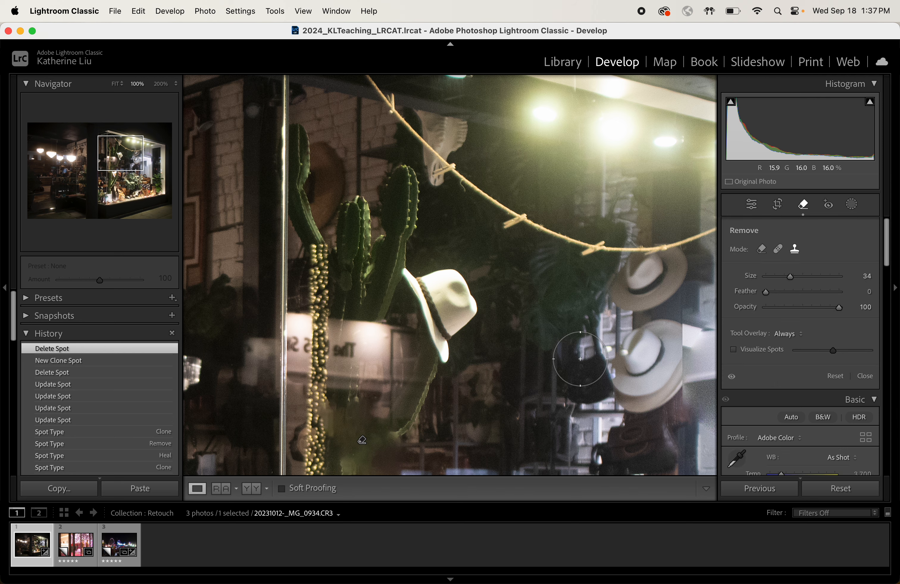
# Step: Clone the lower white hat into the dark gap beside the hanging hat at brush size 41, and delete that spot
pyautogui.scroll(3, 580, 359)
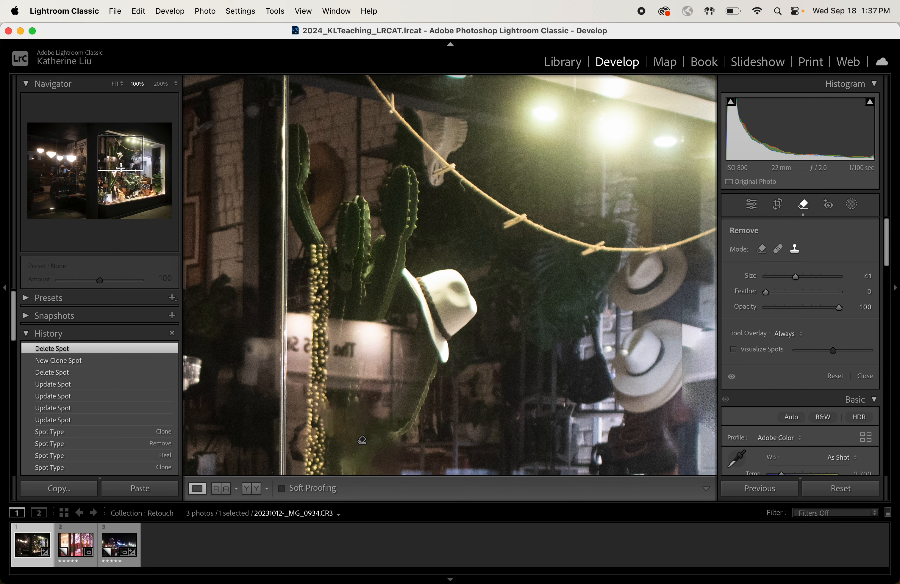
pyautogui.click(120, 182)
pyautogui.moveTo(120, 182)
pyautogui.mouseDown()
pyautogui.moveTo(112, 197)
pyautogui.moveTo(119, 146)
pyautogui.moveTo(126, 157)
pyautogui.mouseUp()
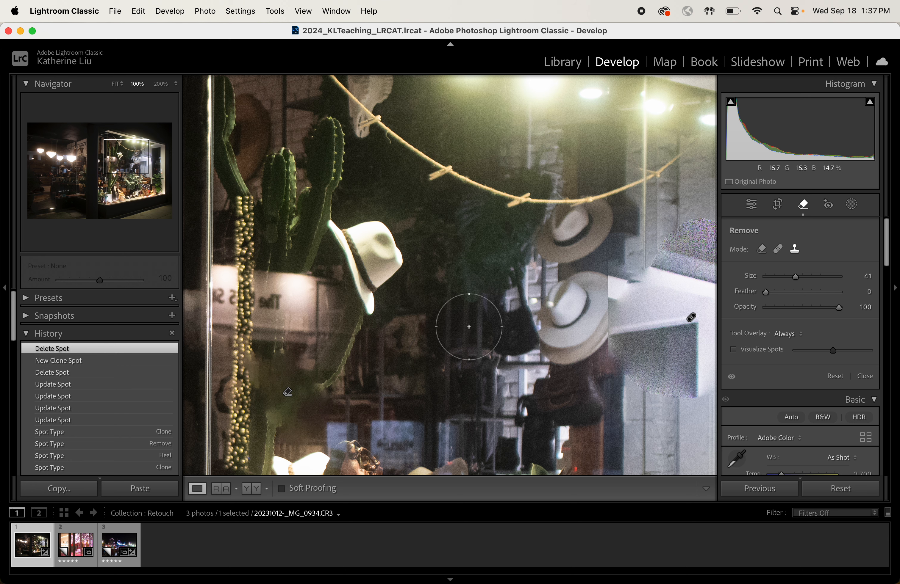
pyautogui.moveTo(457, 316)
pyautogui.mouseDown()
pyautogui.moveTo(444, 299)
pyautogui.moveTo(457, 319)
pyautogui.moveTo(459, 289)
pyautogui.moveTo(439, 323)
pyautogui.moveTo(481, 322)
pyautogui.moveTo(461, 289)
pyautogui.moveTo(439, 309)
pyautogui.moveTo(449, 326)
pyautogui.mouseUp()
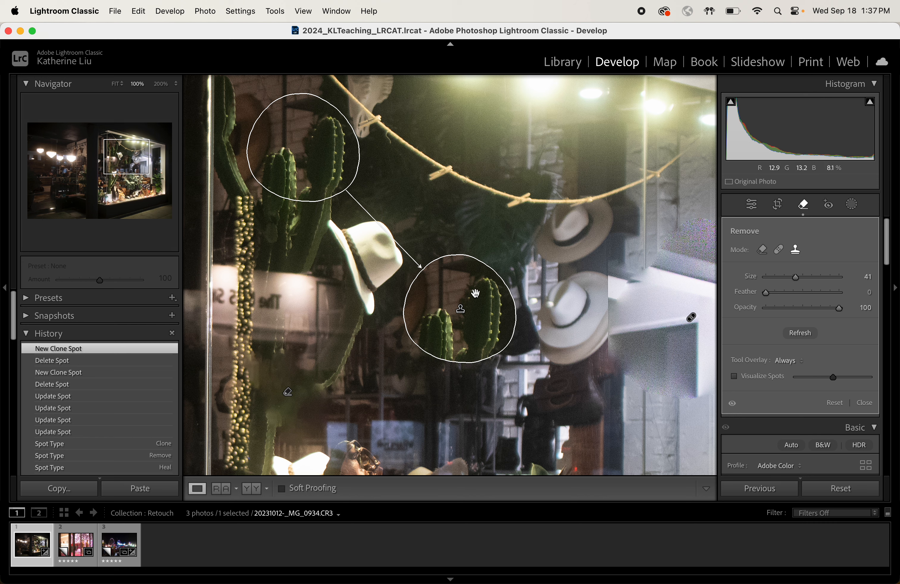
pyautogui.moveTo(289, 135)
pyautogui.mouseDown()
pyautogui.moveTo(291, 127)
pyautogui.moveTo(445, 110)
pyautogui.moveTo(489, 148)
pyautogui.moveTo(537, 269)
pyautogui.moveTo(568, 301)
pyautogui.mouseUp()
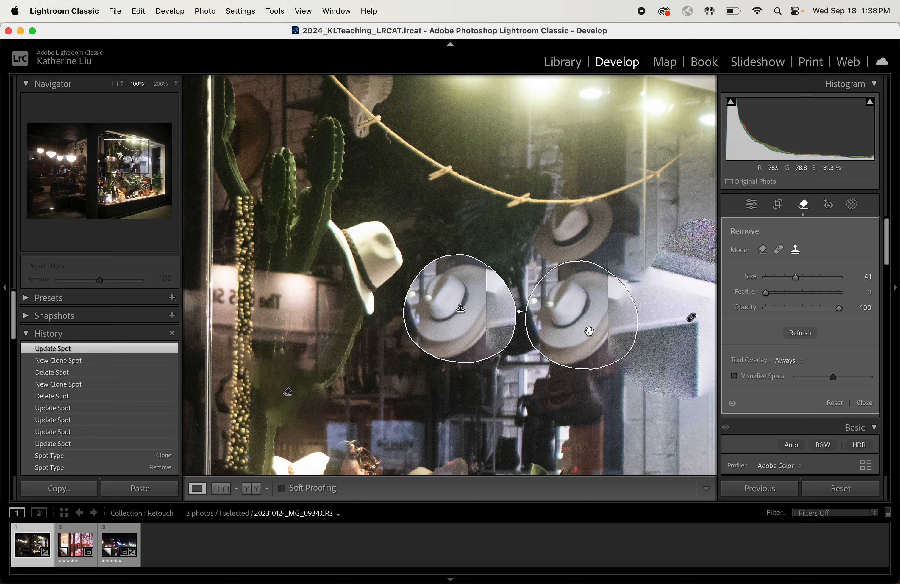
pyautogui.press('Delete')
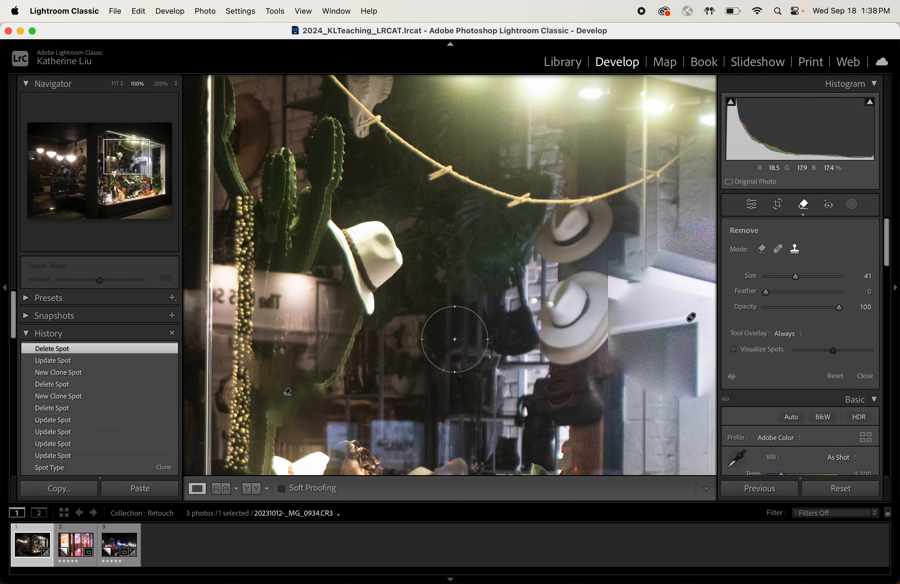
# Step: Paint a clone spot at brush size 45 in the dark gap and move its source onto the boots at the display's front
pyautogui.scroll(2, 455, 339)
pyautogui.moveTo(466, 302)
pyautogui.mouseDown()
pyautogui.moveTo(437, 325)
pyautogui.moveTo(482, 304)
pyautogui.moveTo(432, 309)
pyautogui.moveTo(478, 310)
pyautogui.moveTo(445, 284)
pyautogui.moveTo(475, 310)
pyautogui.moveTo(434, 289)
pyautogui.moveTo(475, 327)
pyautogui.moveTo(456, 282)
pyautogui.moveTo(457, 324)
pyautogui.moveTo(459, 293)
pyautogui.mouseUp()
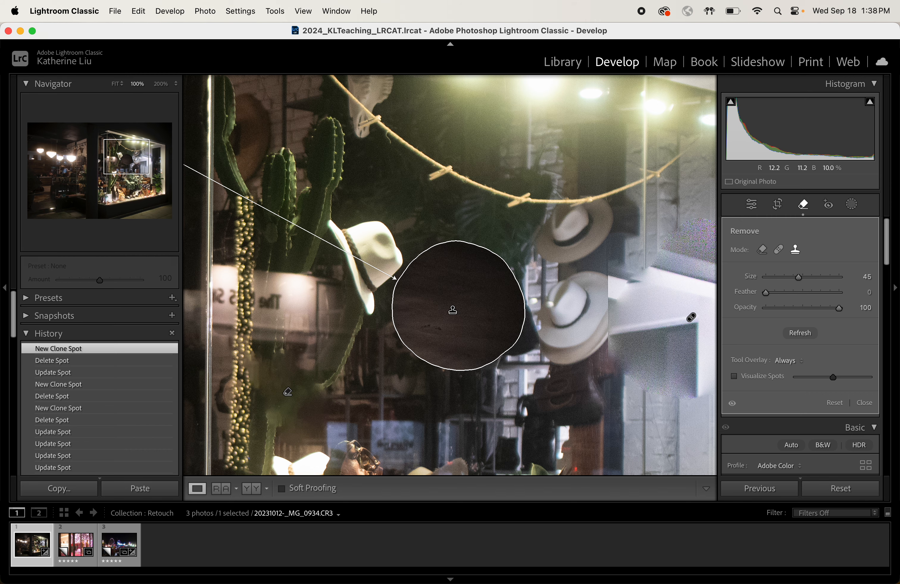
pyautogui.scroll(2, 347, 254)
pyautogui.press('super+minus')
pyautogui.press('super+minus')
pyautogui.press('super+minus')
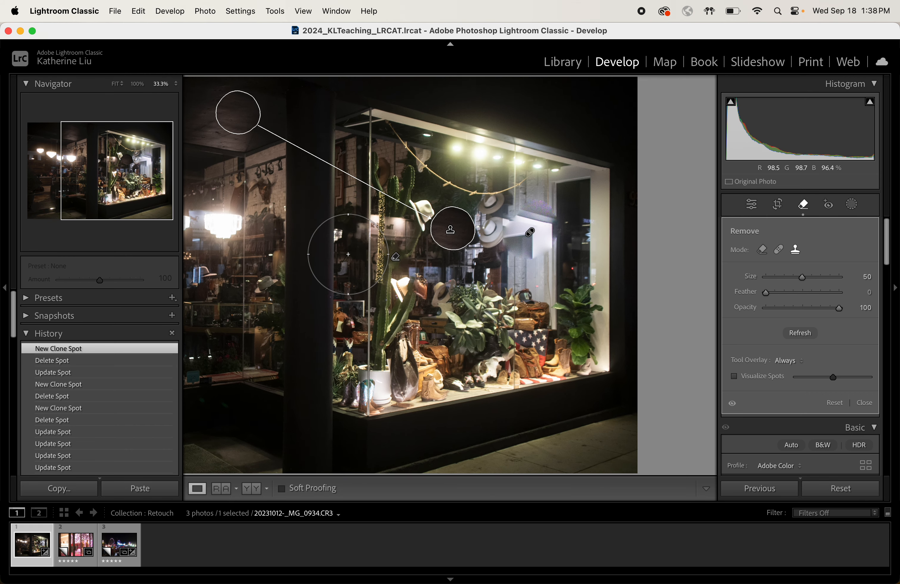
pyautogui.moveTo(241, 127)
pyautogui.mouseDown()
pyautogui.moveTo(269, 196)
pyautogui.moveTo(382, 247)
pyautogui.moveTo(419, 296)
pyautogui.moveTo(433, 396)
pyautogui.mouseUp()
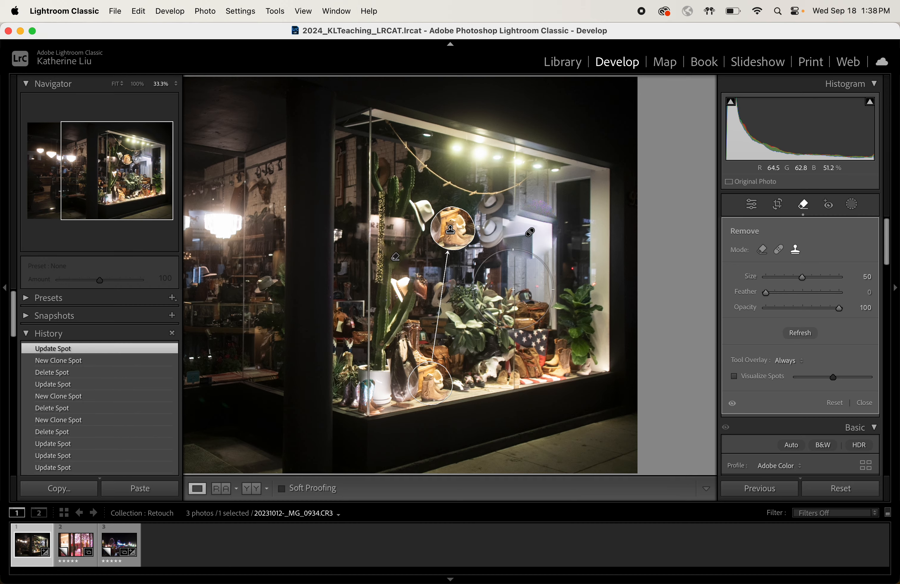
# Step: Examine the cloned boots at several zoom levels and delete that clone spot
pyautogui.press('super+minus')
pyautogui.press('super+minus')
pyautogui.press('super+equal')
pyautogui.press('super+equal')
pyautogui.press('super+equal')
pyautogui.press('super+equal')
pyautogui.press('super+equal')
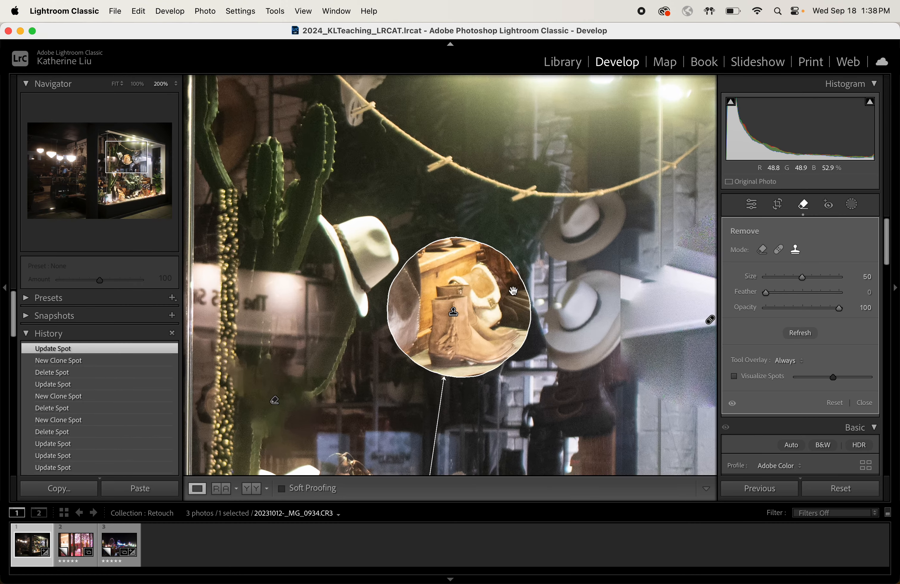
pyautogui.press('super+equal')
pyautogui.press('super+minus')
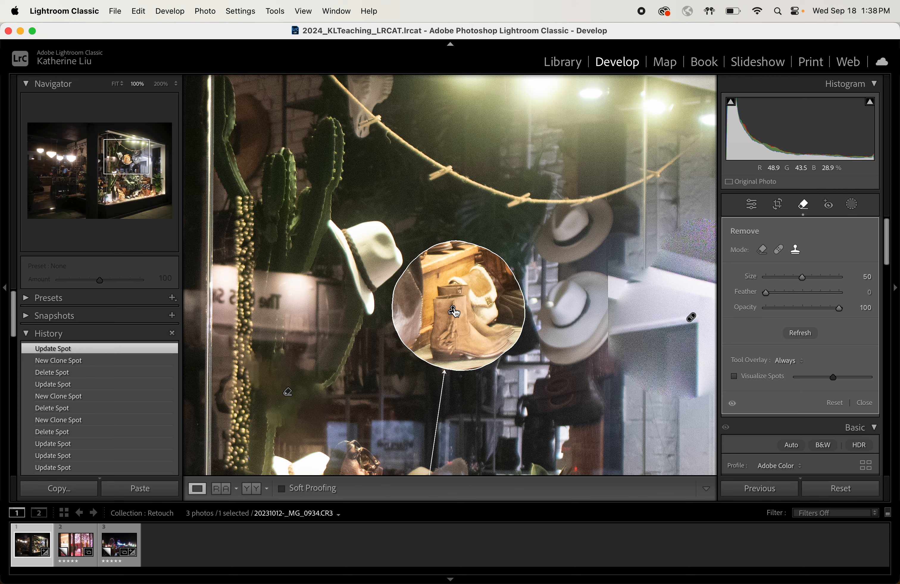
pyautogui.press('Delete')
# Step: Clone over the hanging hat at brush size 39, move the source onto the two cactus tips, and delete the spot
pyautogui.press('super+minus')
pyautogui.press('super+minus')
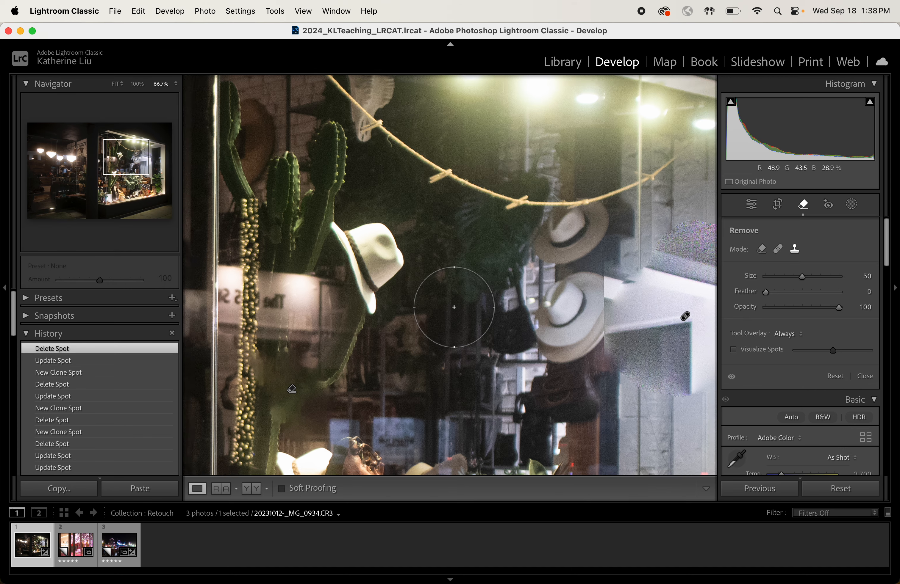
pyautogui.press('super+equal')
pyautogui.press('super+equal')
pyautogui.press('super+equal')
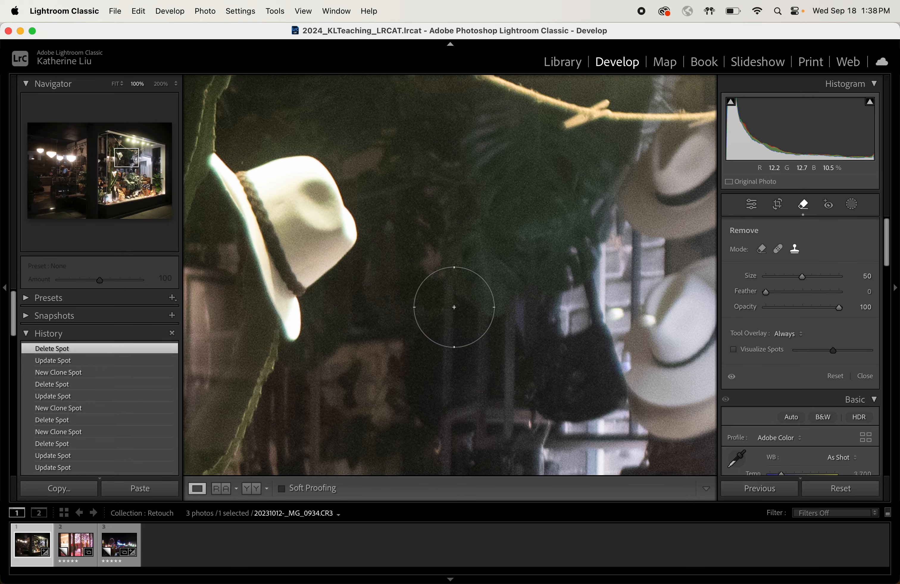
pyautogui.press('super+minus')
pyautogui.scroll(-7, 371, 241)
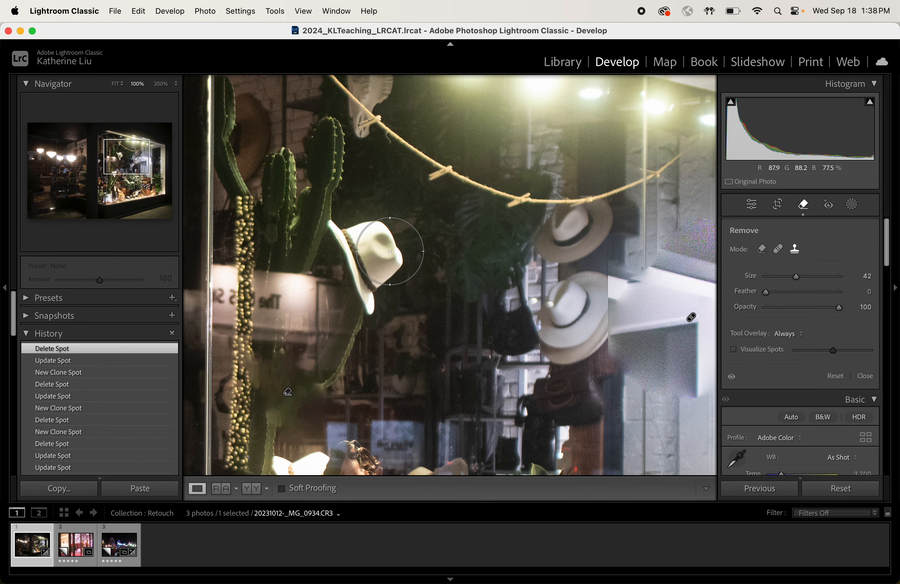
pyautogui.scroll(-4, 389, 251)
pyautogui.moveTo(384, 250)
pyautogui.mouseDown()
pyautogui.moveTo(378, 238)
pyautogui.moveTo(371, 276)
pyautogui.mouseUp()
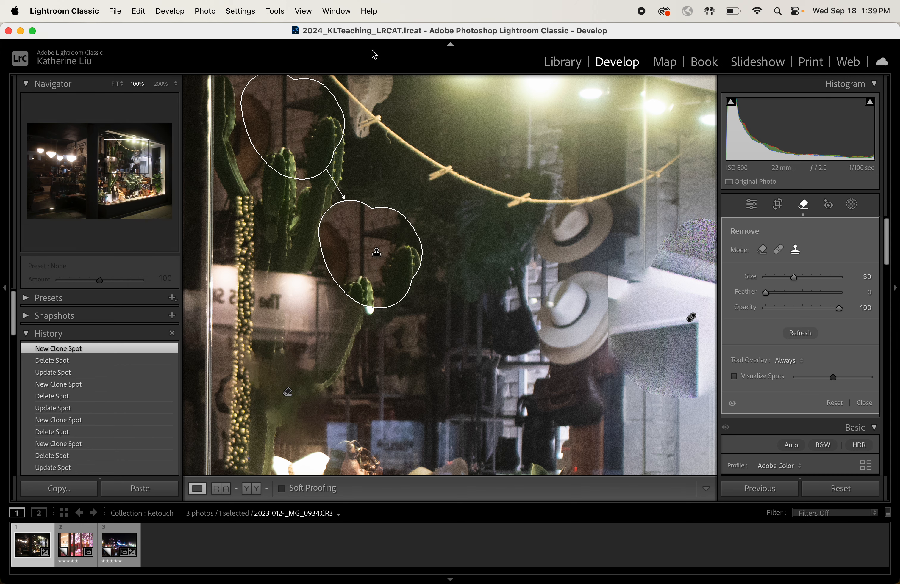
pyautogui.moveTo(279, 107)
pyautogui.mouseDown()
pyautogui.moveTo(404, 171)
pyautogui.moveTo(297, 131)
pyautogui.mouseUp()
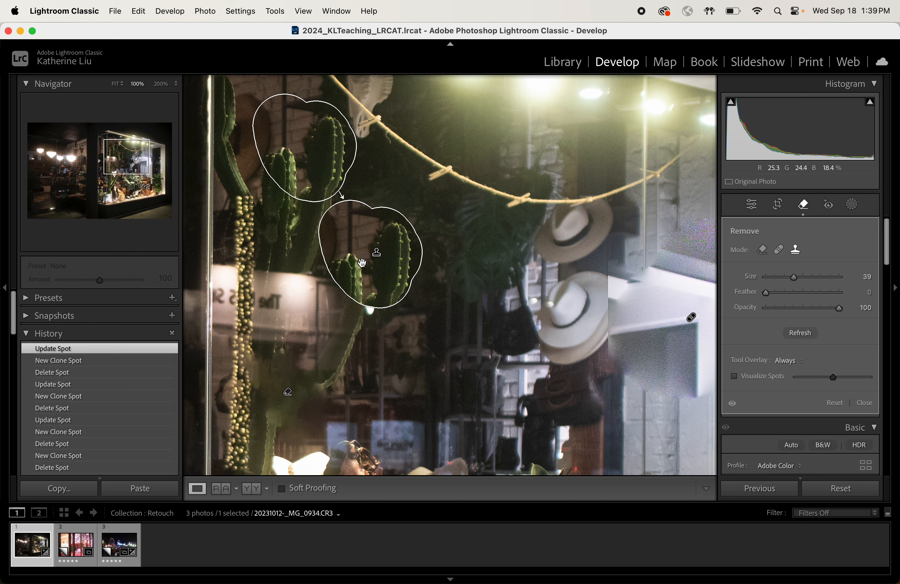
pyautogui.press('Delete')
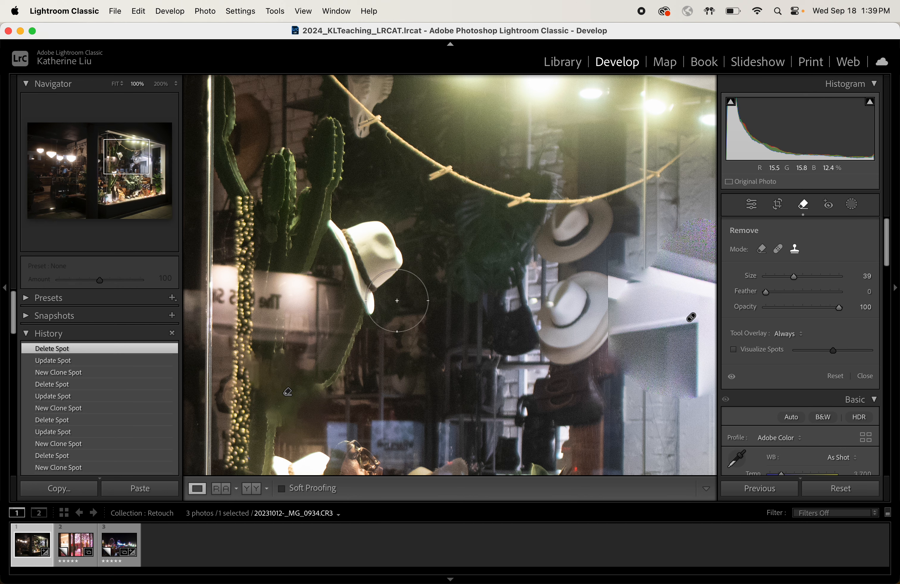
# Step: Paint over the hanging hat in Remove mode with Generative AI at brush size 34, set mask refinement to Subtract, and apply the removal
pyautogui.click(762, 249)
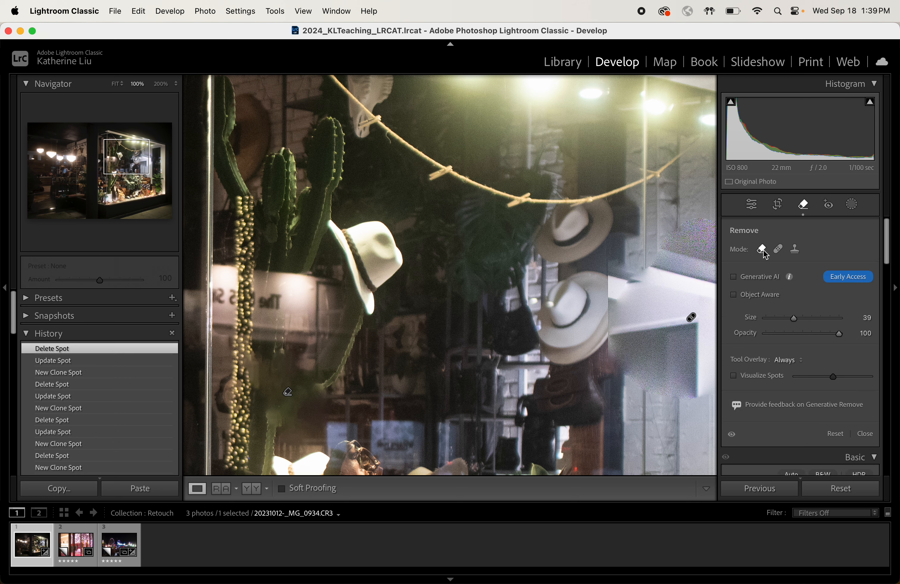
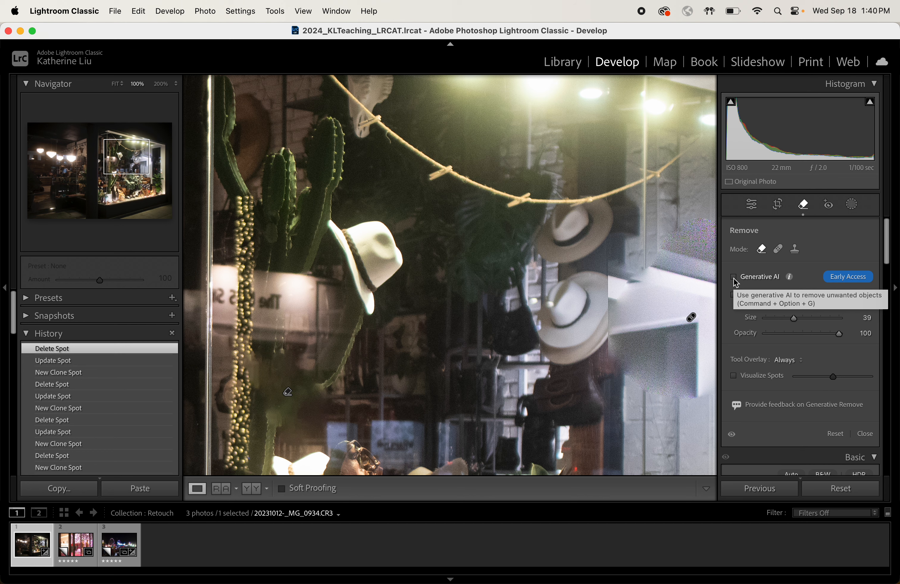
pyautogui.click(733, 279)
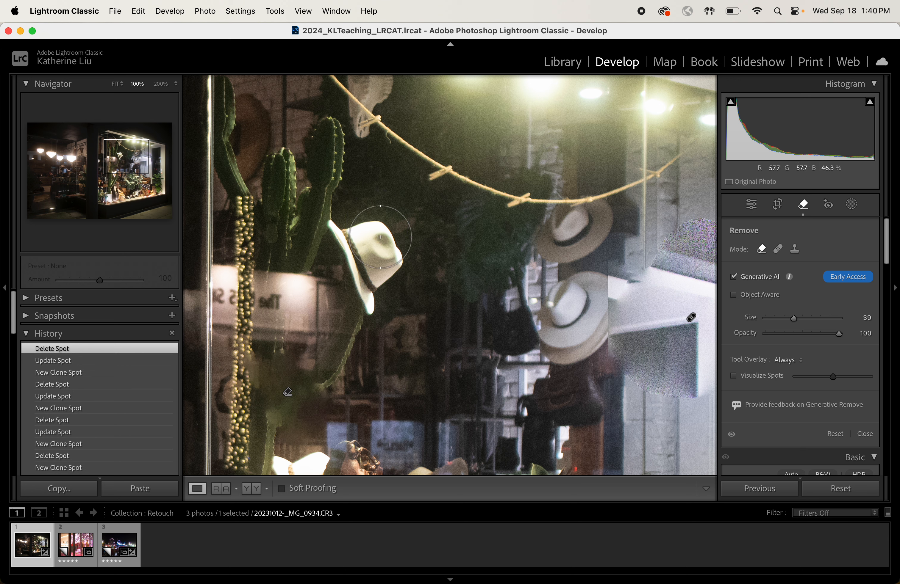
pyautogui.scroll(-5, 380, 237)
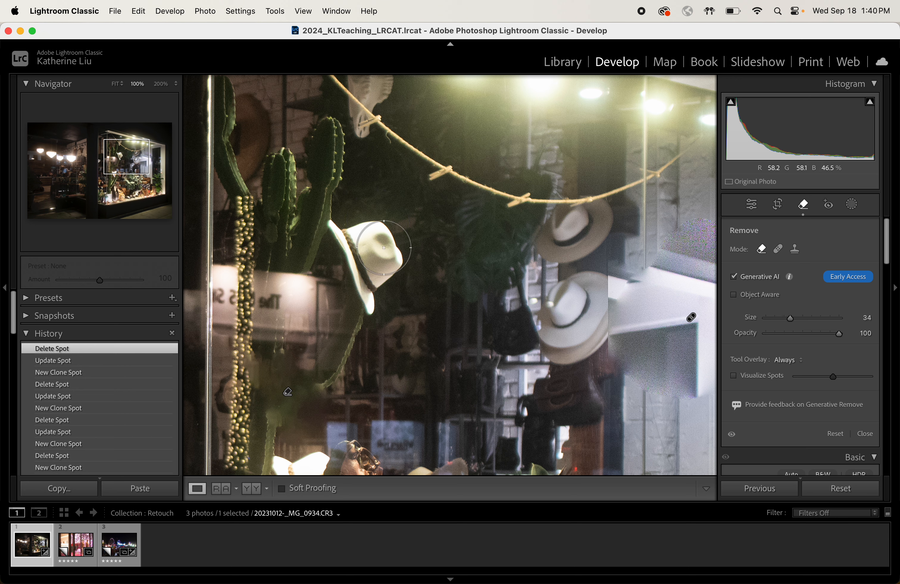
pyautogui.moveTo(384, 248)
pyautogui.mouseDown()
pyautogui.moveTo(375, 237)
pyautogui.moveTo(376, 271)
pyautogui.moveTo(345, 262)
pyautogui.moveTo(343, 232)
pyautogui.moveTo(378, 285)
pyautogui.moveTo(376, 244)
pyautogui.mouseUp()
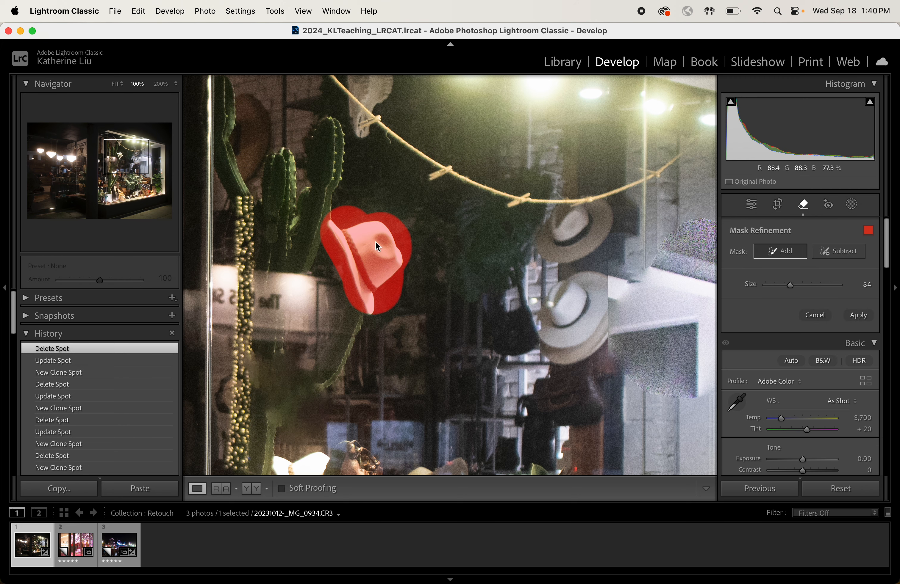
pyautogui.click(844, 257)
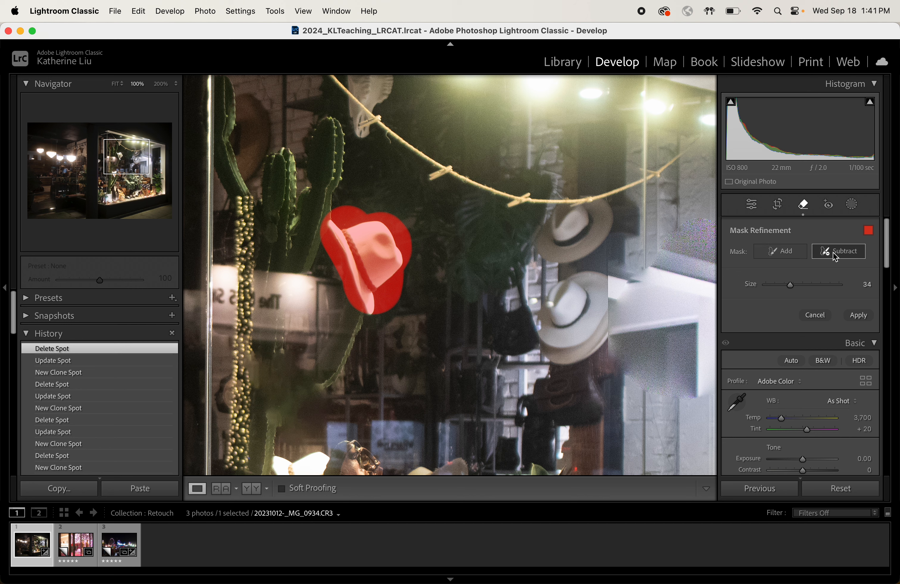
pyautogui.click(860, 316)
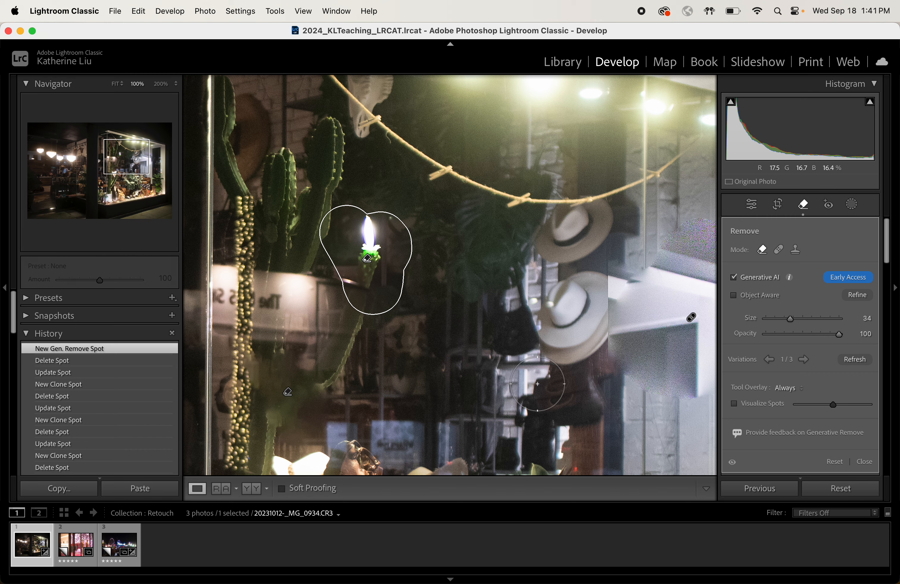
# Step: Examine the generated fill in the hat's spot at several zoom levels between 33.3% and 200%
pyautogui.press('super+minus')
pyautogui.press('super+minus')
pyautogui.press('super+minus')
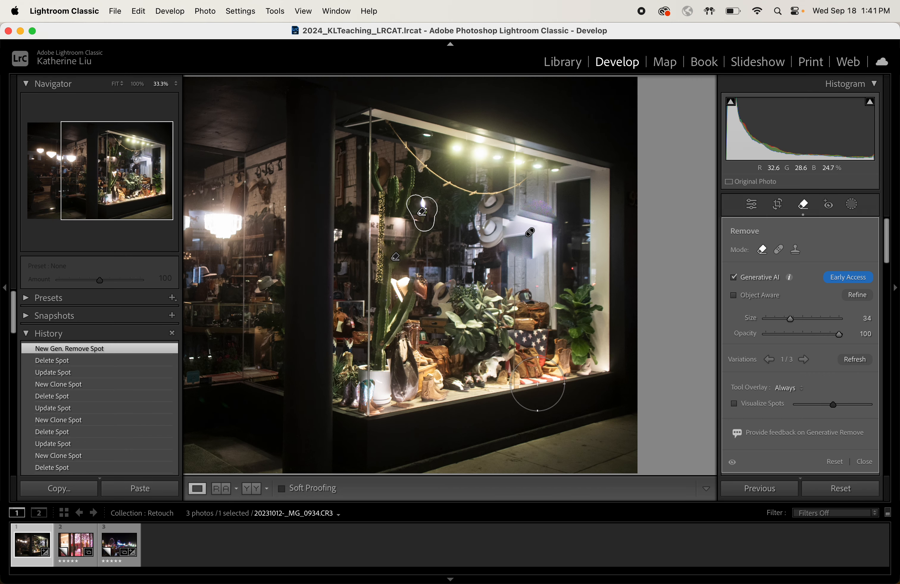
pyautogui.press('super+equal')
pyautogui.press('super+equal')
pyautogui.press('super+equal')
pyautogui.press('super+equal')
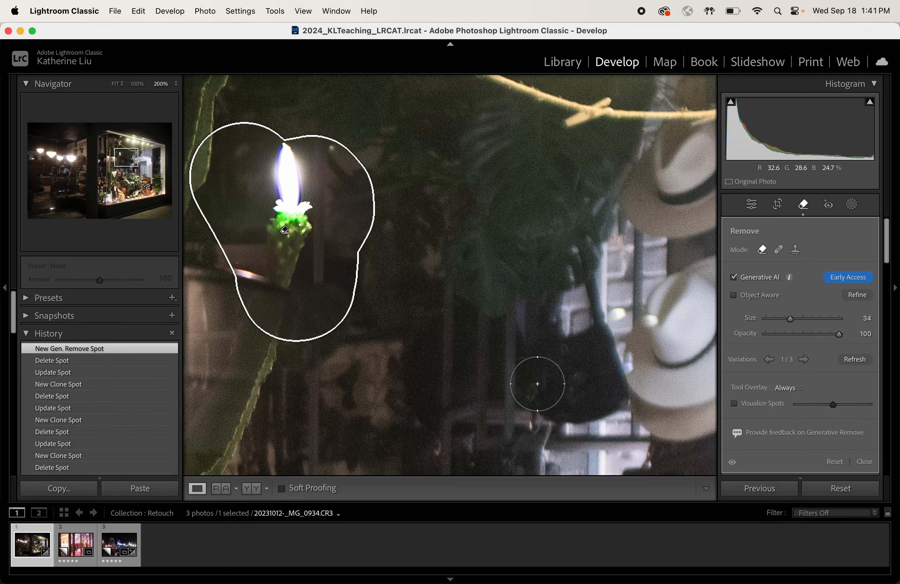
pyautogui.press('super+minus')
pyautogui.press('super+minus')
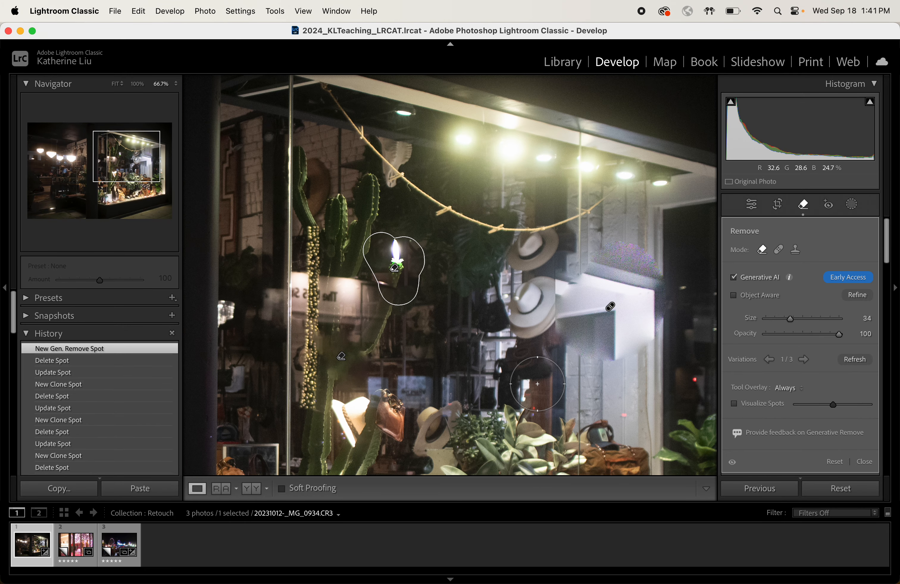
# Step: Undo the last generative removal on the cactus and reset all of the photo's edits
pyautogui.press('super+minus')
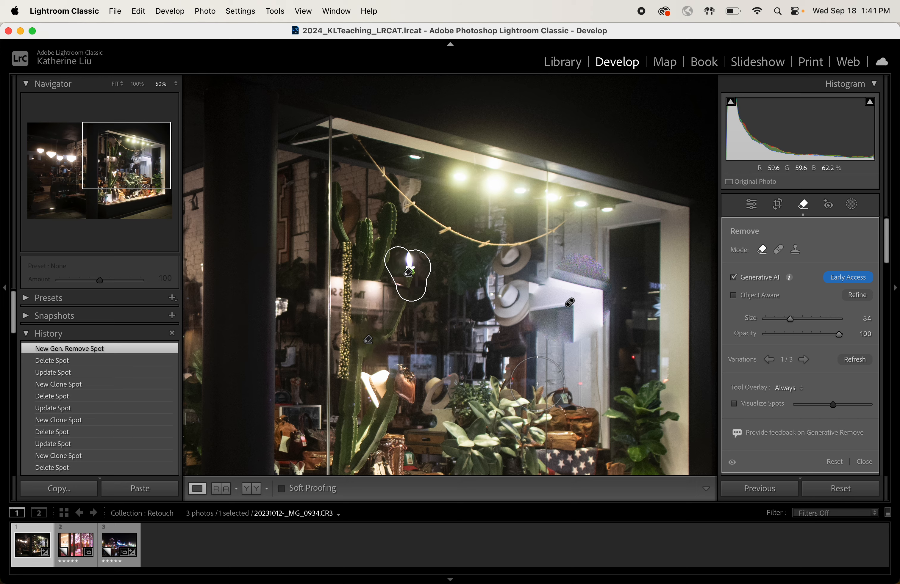
pyautogui.press('super+equal')
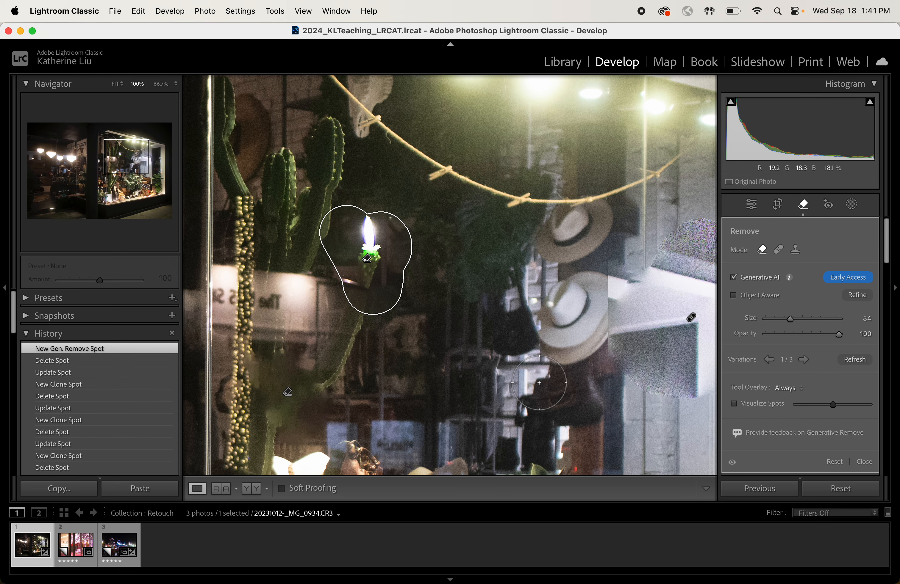
pyautogui.press('super+z')
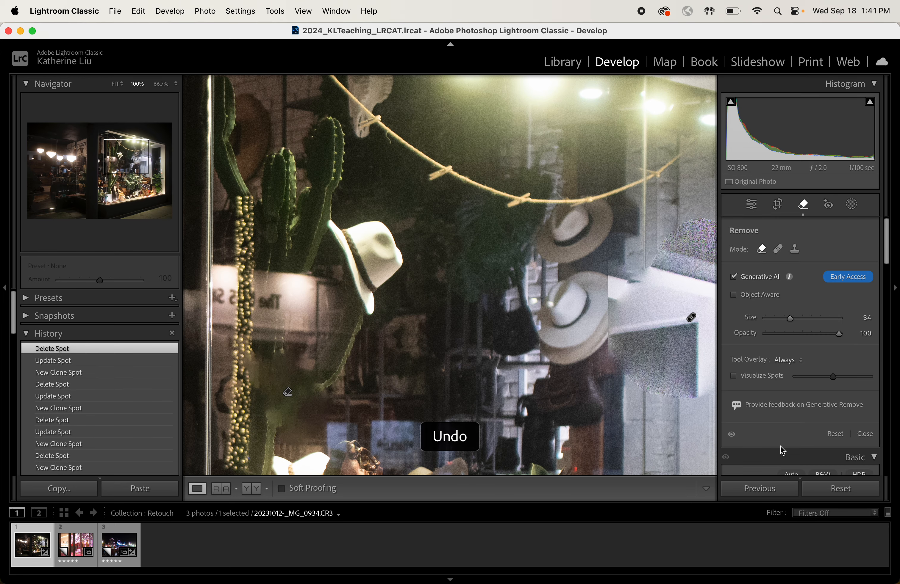
pyautogui.click(841, 490)
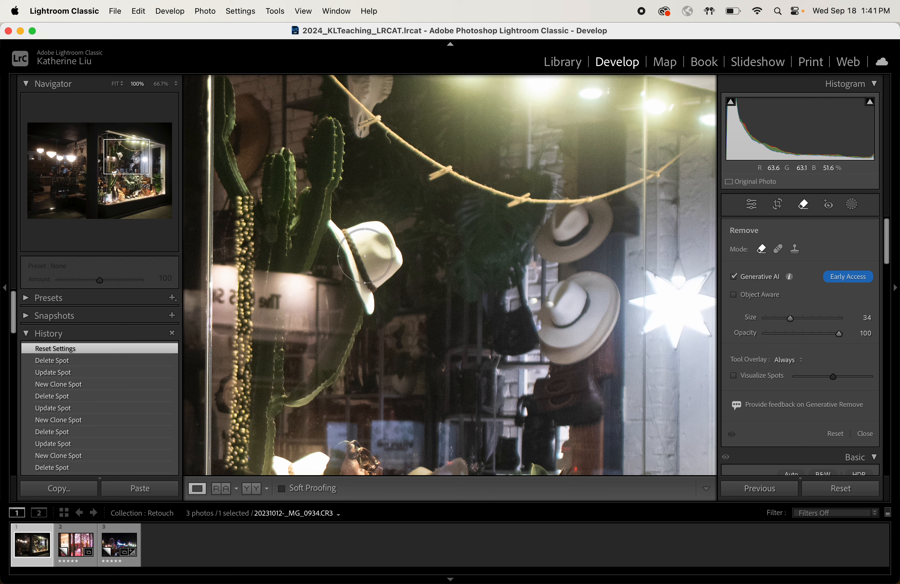
# Step: Brush over the white hat on the cactus and apply a Generative AI removal with Object Aware off
pyautogui.moveTo(379, 256)
pyautogui.mouseDown()
pyautogui.moveTo(367, 262)
pyautogui.moveTo(345, 230)
pyautogui.moveTo(367, 299)
pyautogui.mouseUp()
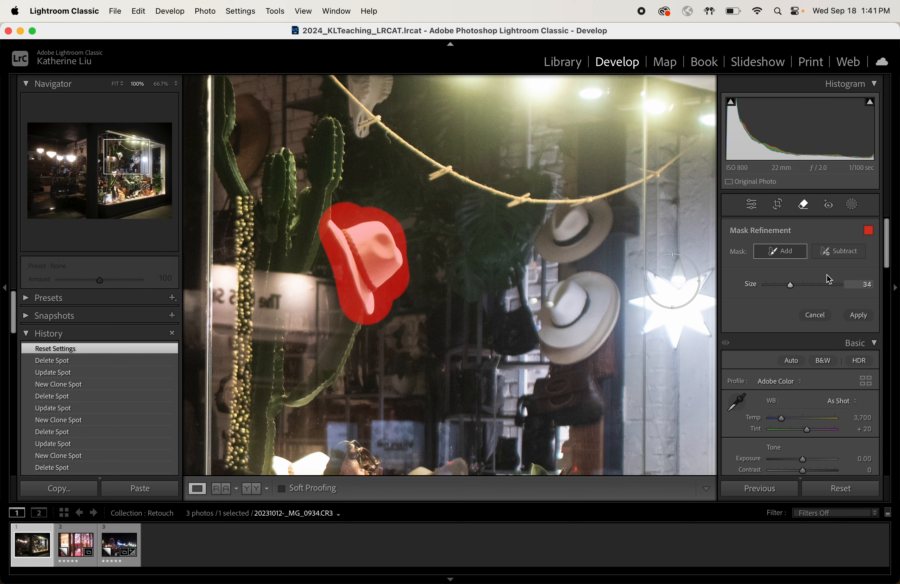
pyautogui.click(840, 251)
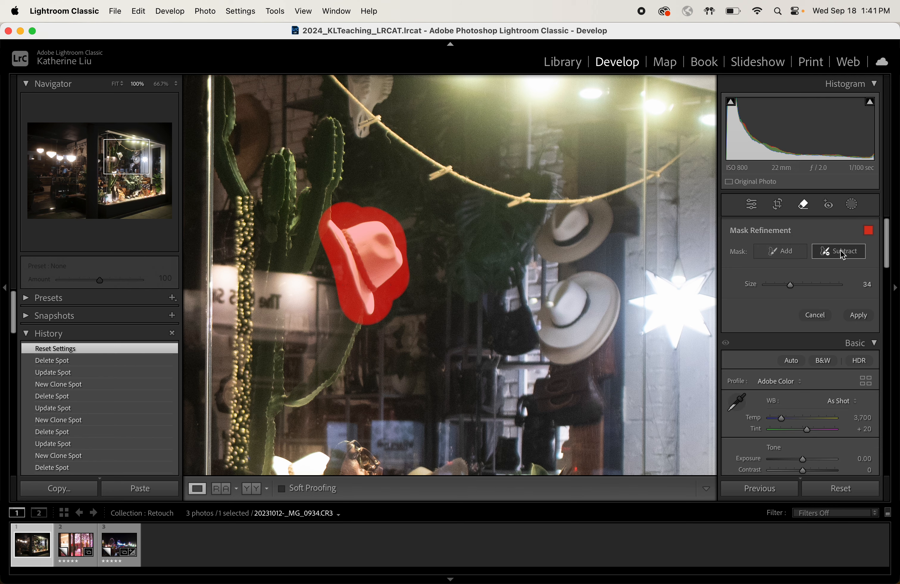
pyautogui.click(861, 315)
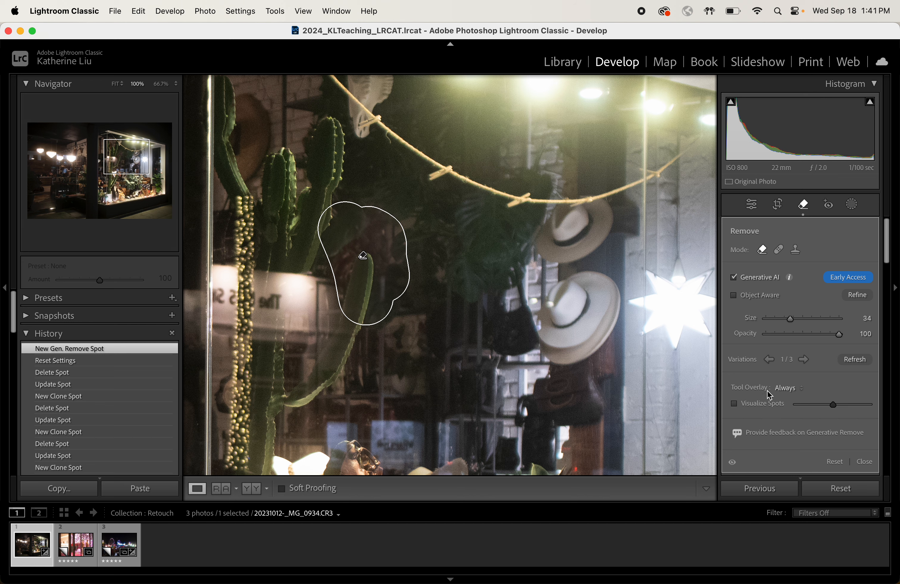
# Step: Set the Remove tool's overlay display to Never
pyautogui.click(794, 389)
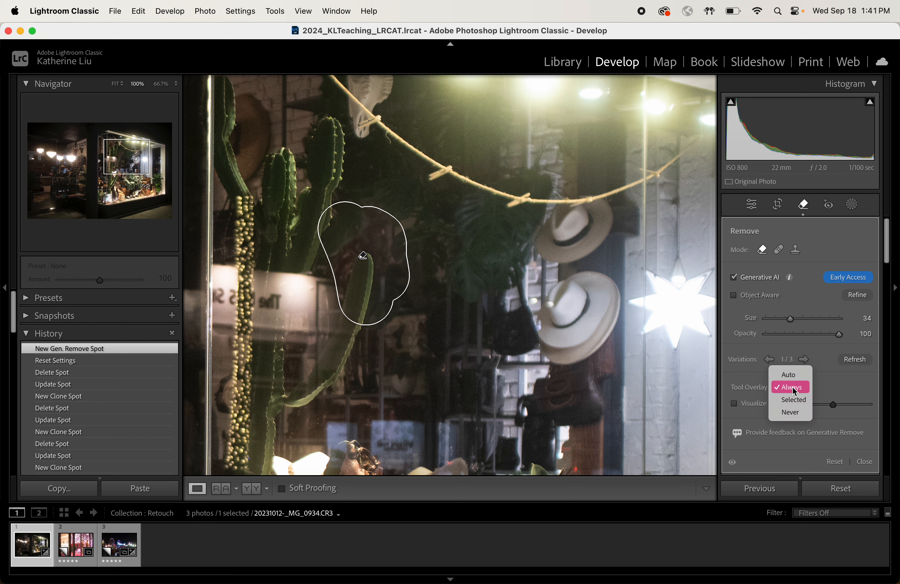
pyautogui.click(797, 413)
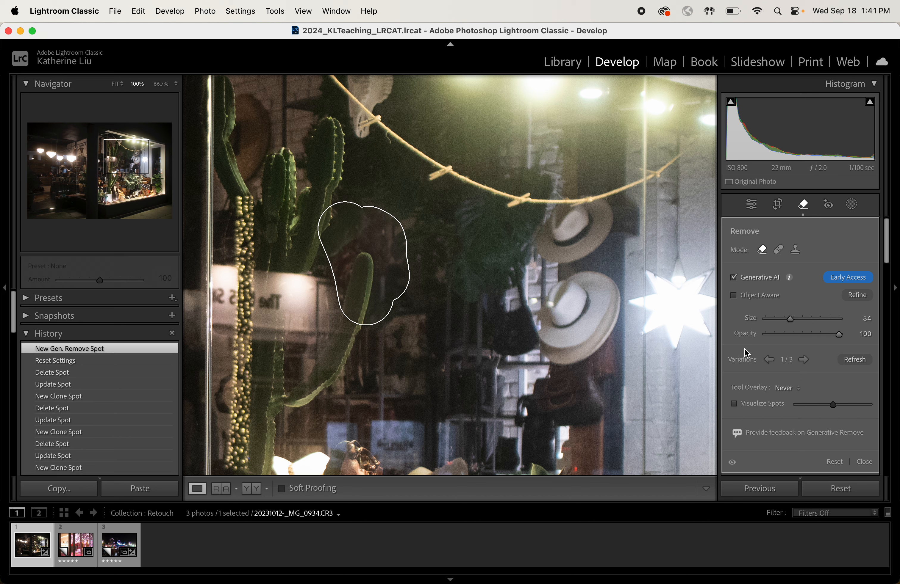
# Step: Examine the generated cactus tip where the hat was removed, both close up and in the wider scene
pyautogui.press('super+minus')
pyautogui.press('super+minus')
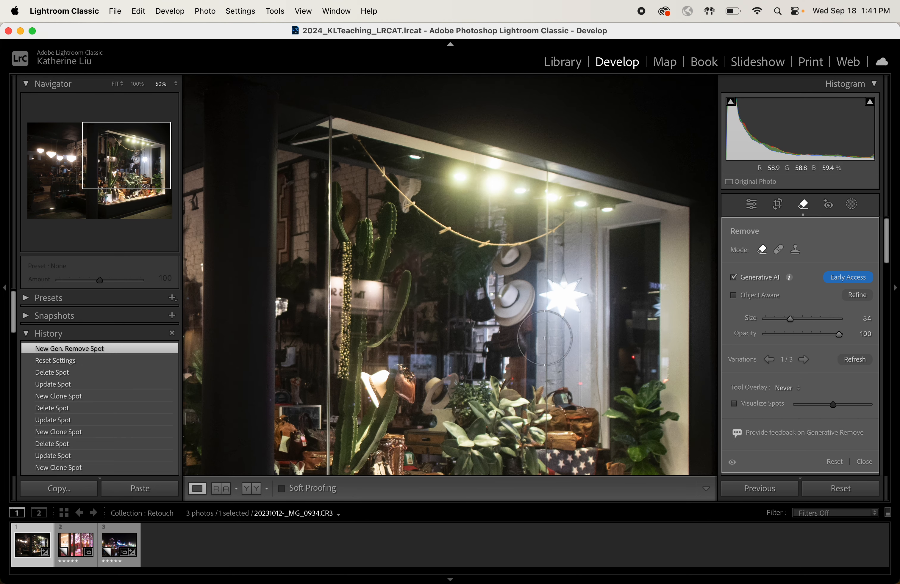
pyautogui.press('super+equal')
pyautogui.press('super+equal')
pyautogui.press('super+equal')
pyautogui.press('super+equal')
pyautogui.press('super+minus')
pyautogui.press('super+minus')
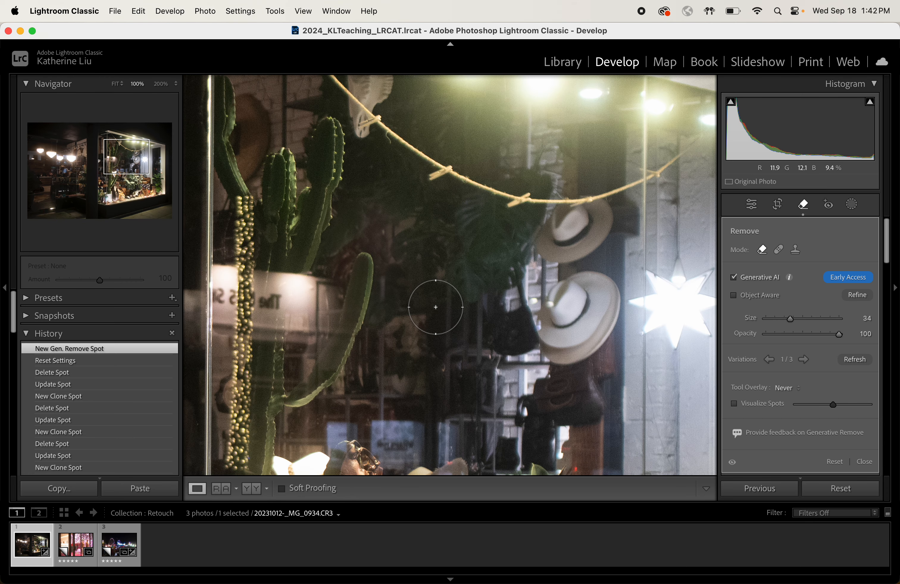
pyautogui.press('super+minus')
pyautogui.press('super+equal')
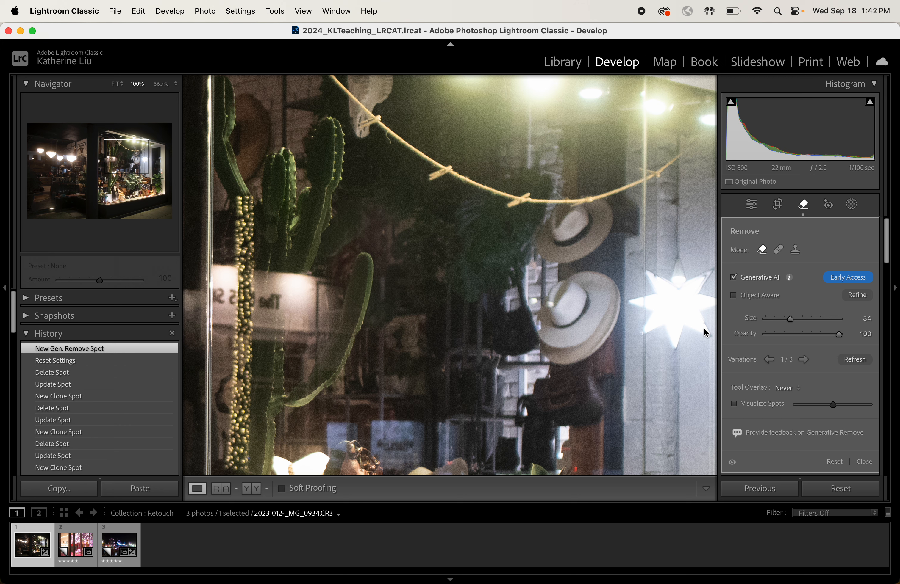
# Step: Undo the last hat removal and remove the cactus hat again using Generative AI with Object Aware enabled
pyautogui.press('super+z')
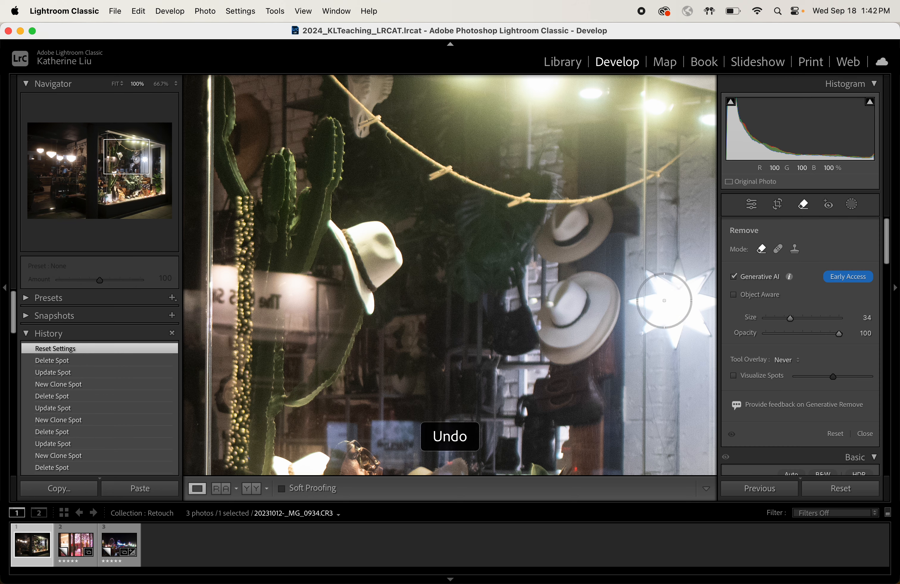
pyautogui.click(732, 297)
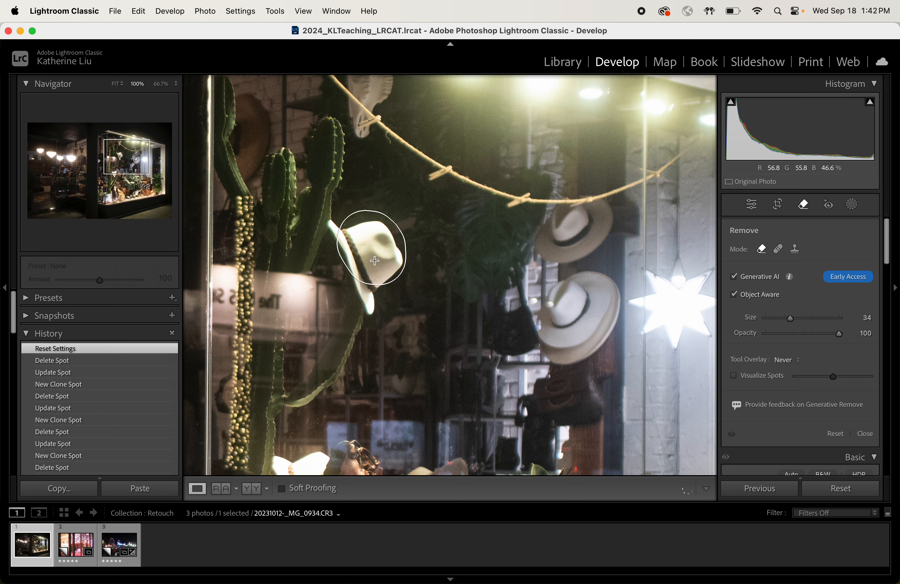
pyautogui.moveTo(374, 261)
pyautogui.mouseDown()
pyautogui.moveTo(339, 231)
pyautogui.moveTo(382, 295)
pyautogui.moveTo(381, 262)
pyautogui.moveTo(360, 232)
pyautogui.mouseUp()
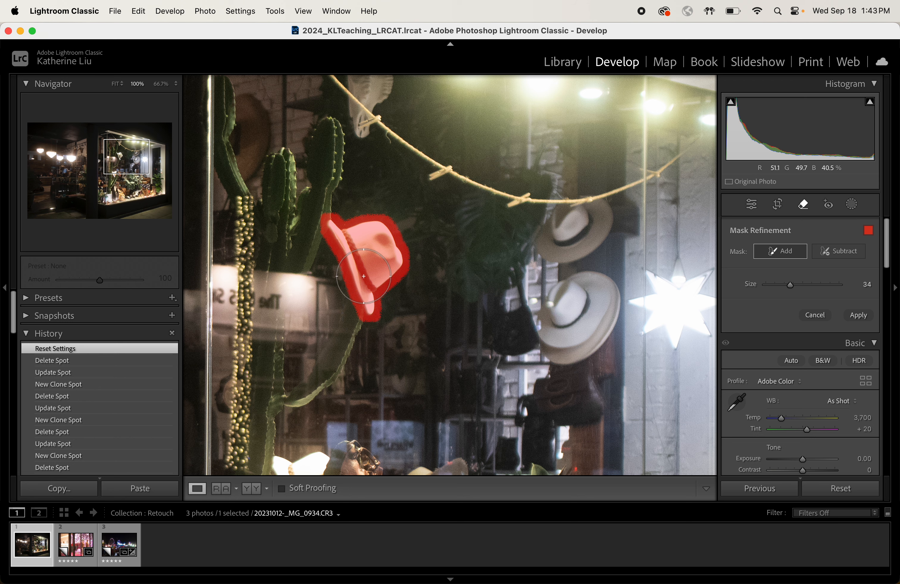
pyautogui.click(846, 253)
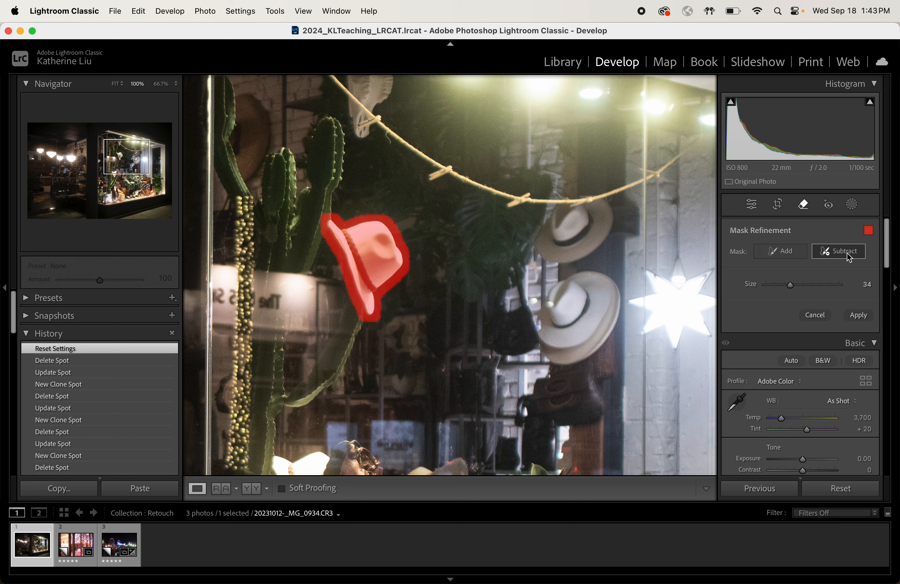
pyautogui.click(861, 313)
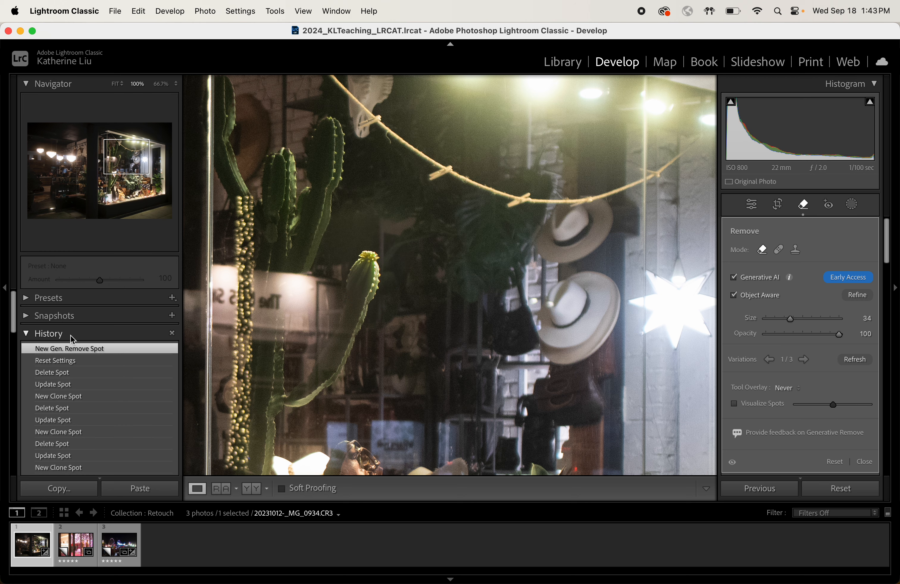
# Step: Compare the history states before and after the hat removal and examine the result across the shop window at different magnifications
pyautogui.click(57, 360)
pyautogui.click(62, 349)
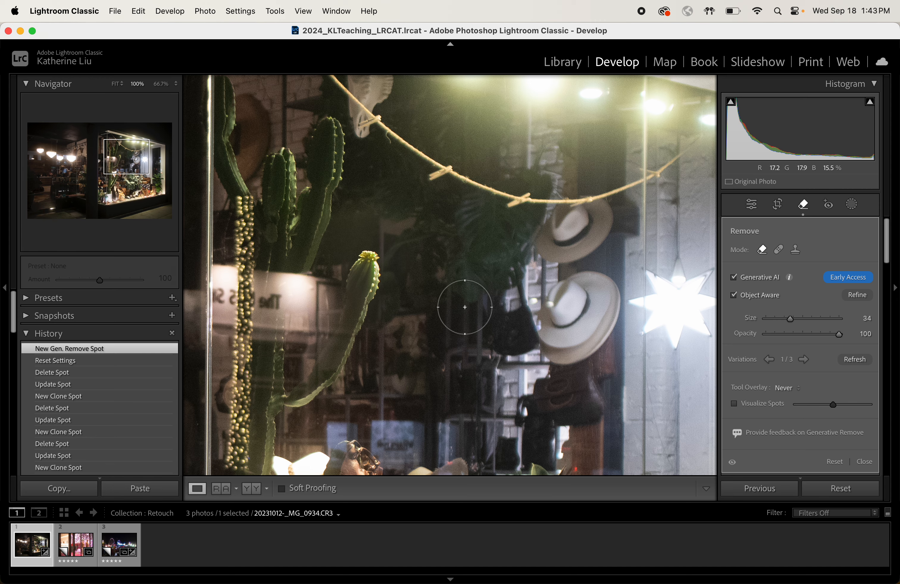
pyautogui.press('super+minus')
pyautogui.press('super+minus')
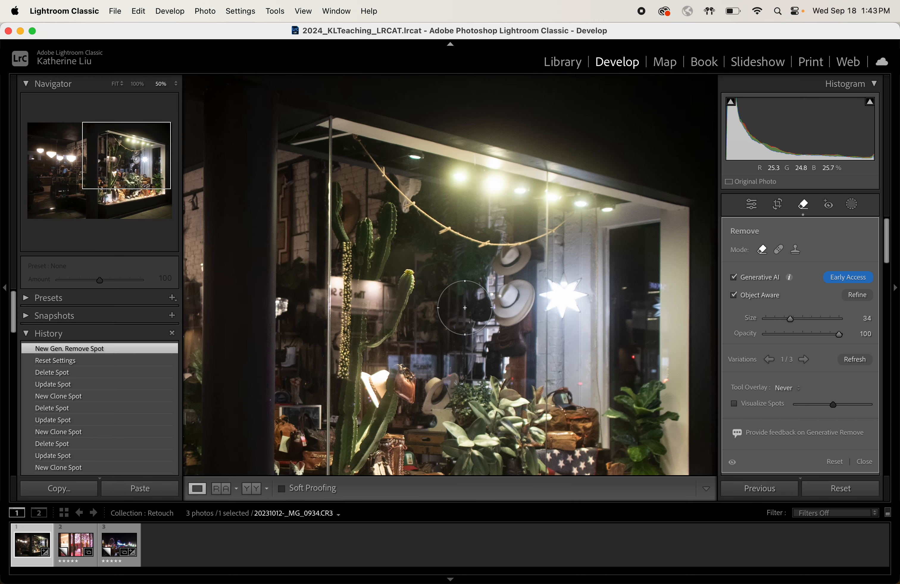
pyautogui.press('super+minus')
pyautogui.press('super+equal')
pyautogui.press('super+equal')
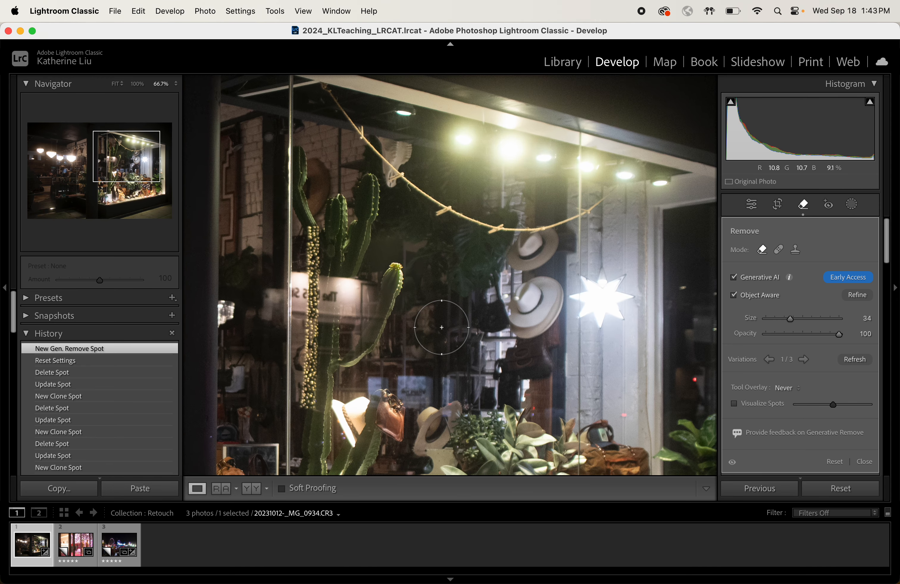
pyautogui.press('super+equal')
pyautogui.scroll(5, 442, 329)
pyautogui.scroll(-1, 441, 330)
pyautogui.press('super+minus')
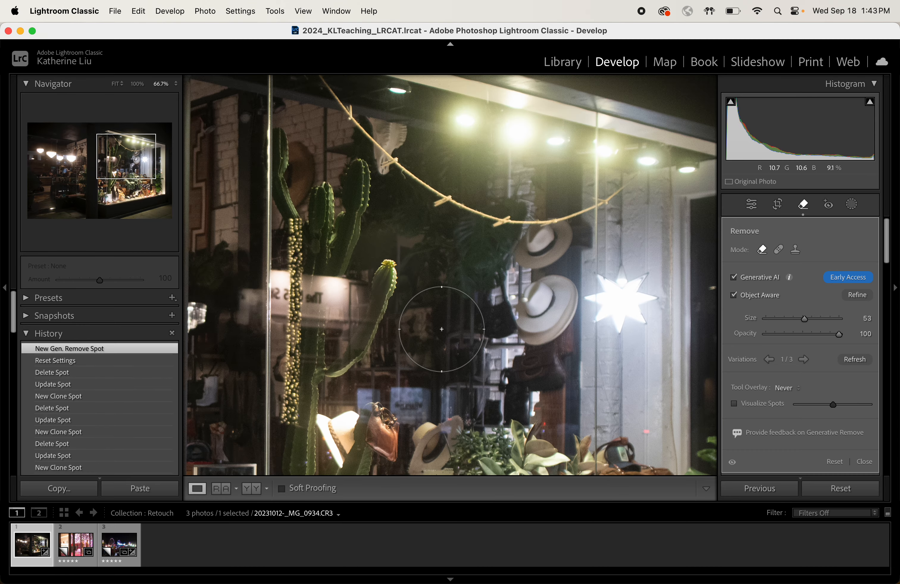
pyautogui.press('super+minus')
pyautogui.press('super+minus')
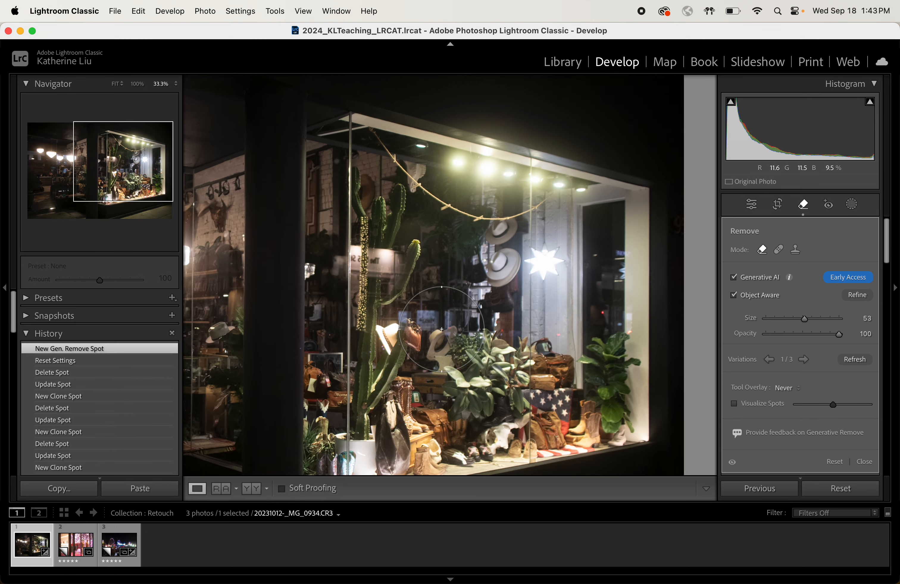
pyautogui.press('super+equal')
pyautogui.press('super+equal')
pyautogui.press('super+equal')
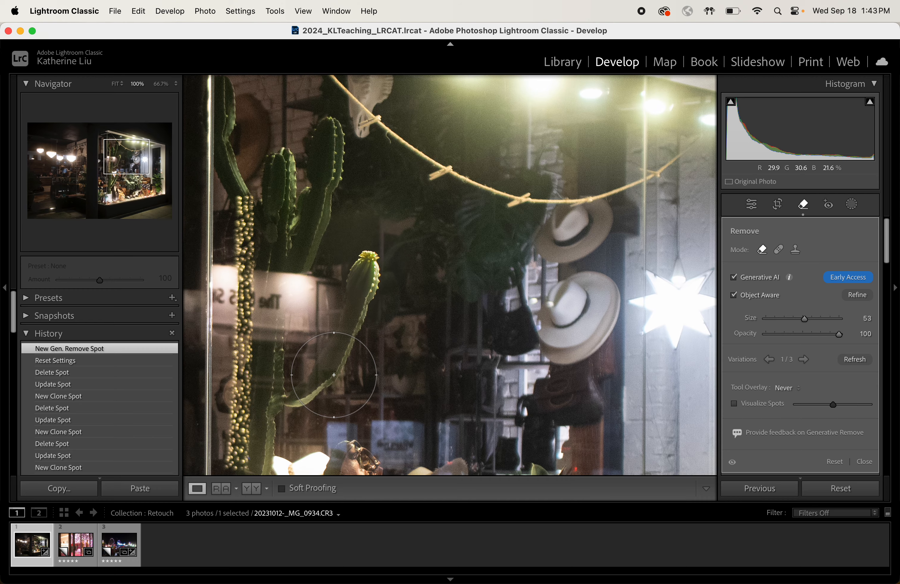
pyautogui.click(109, 187)
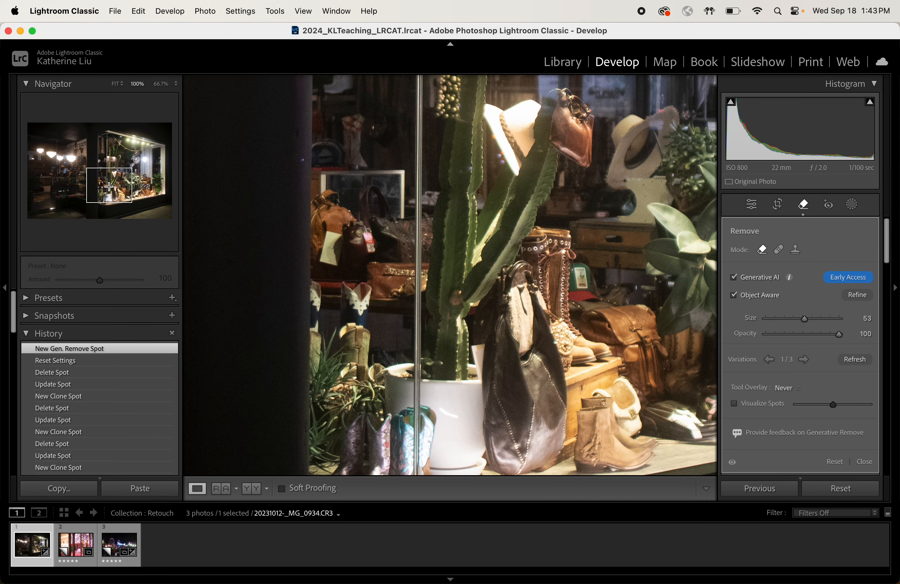
pyautogui.moveTo(109, 187); pyautogui.dragTo(175, 188)
pyautogui.moveTo(164, 173); pyautogui.dragTo(124, 155)
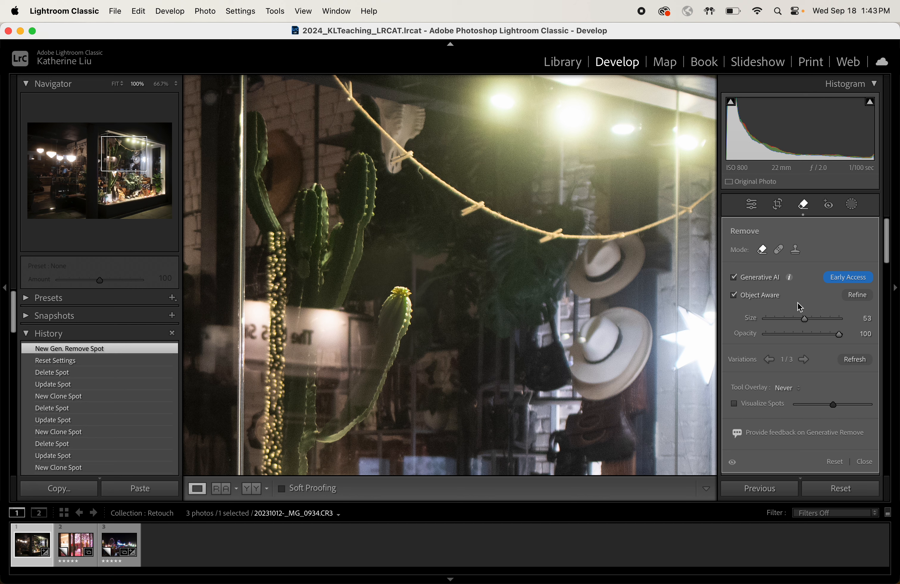
# Step: Try to brush out the cactus hat on the reset photo with Object Aware off and brush size 44
pyautogui.click(735, 295)
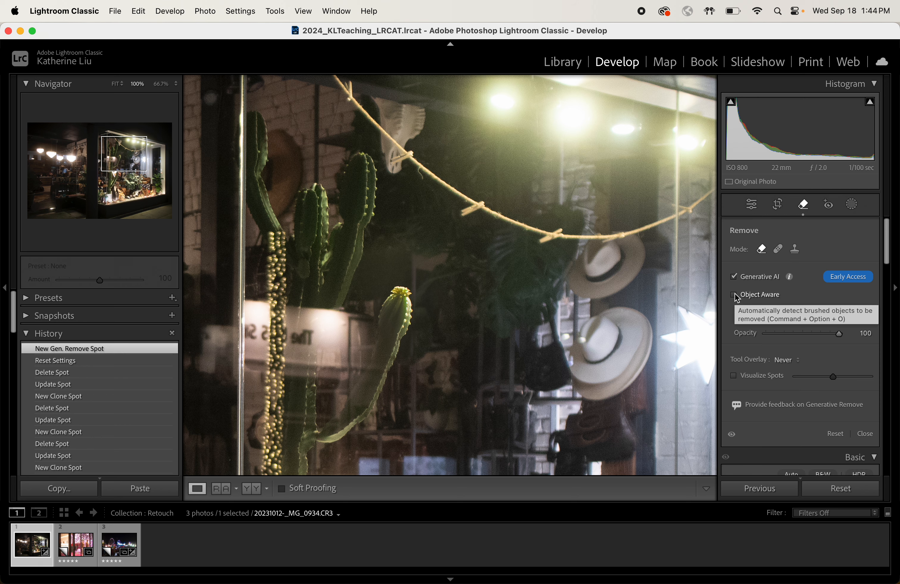
pyautogui.click(845, 489)
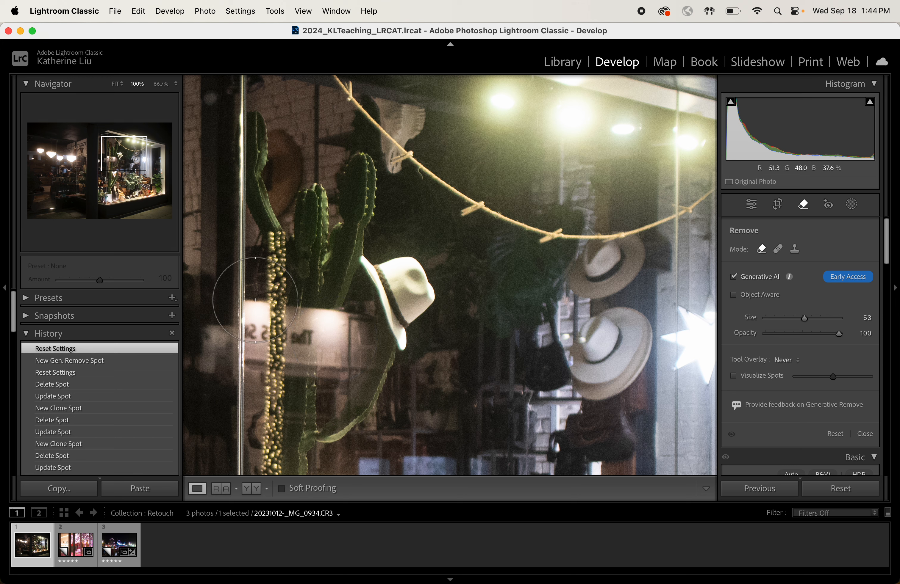
pyautogui.scroll(-2, 428, 293)
pyautogui.scroll(-7, 428, 293)
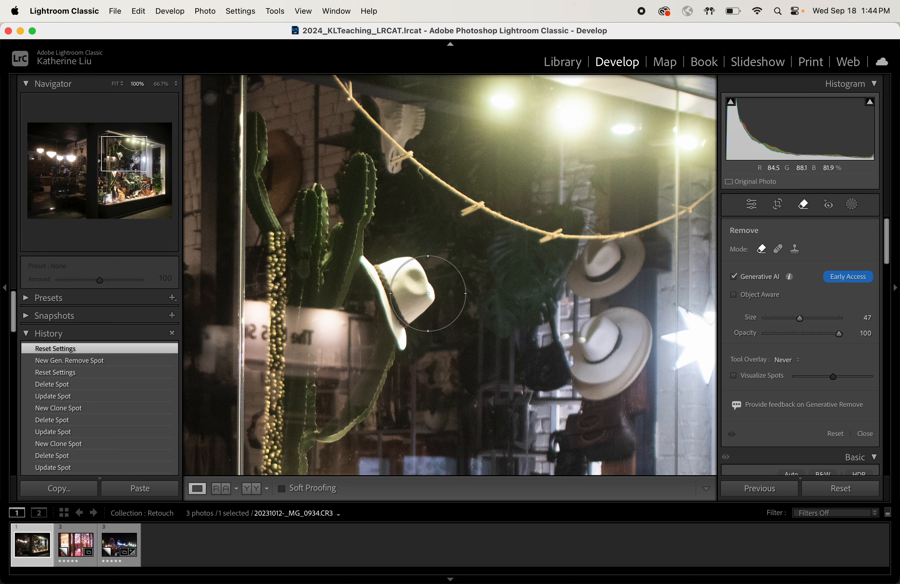
pyautogui.moveTo(425, 293)
pyautogui.mouseDown()
pyautogui.moveTo(397, 276)
pyautogui.moveTo(404, 286)
pyautogui.moveTo(378, 276)
pyautogui.moveTo(400, 330)
pyautogui.moveTo(419, 322)
pyautogui.moveTo(403, 288)
pyautogui.mouseUp()
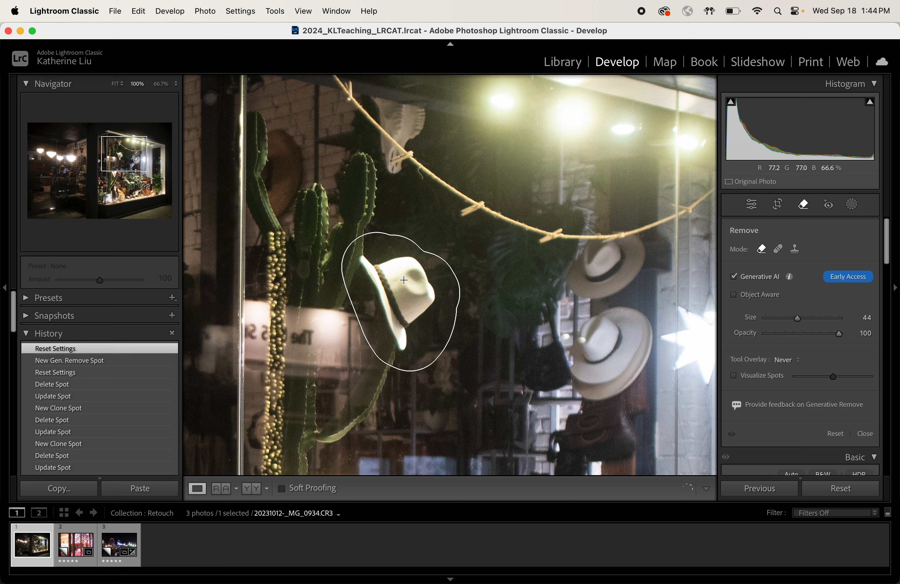
pyautogui.moveTo(403, 280); pyautogui.dragTo(404, 277)
pyautogui.press('super+z')
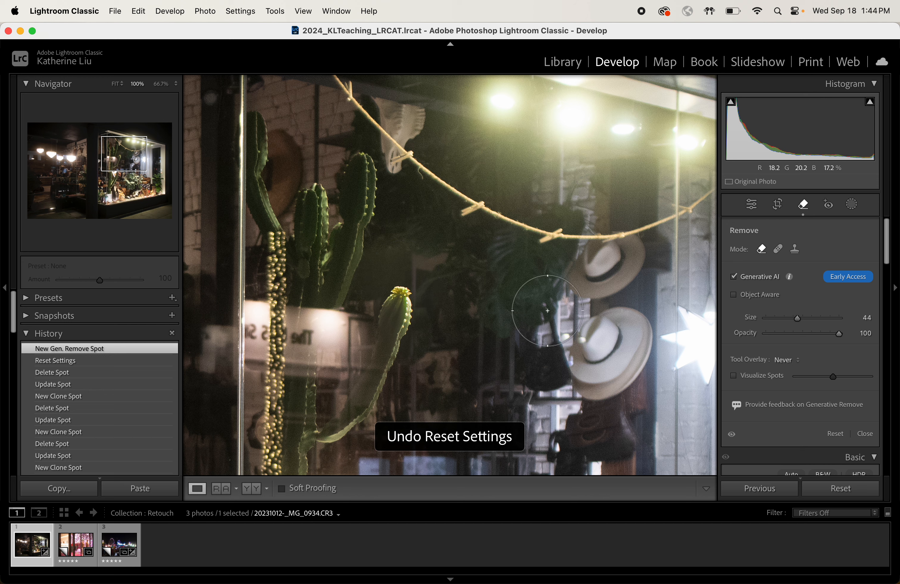
# Step: Reset the photo and remove the cactus hat using Generative AI with Object Aware enabled and brush size 39
pyautogui.click(840, 491)
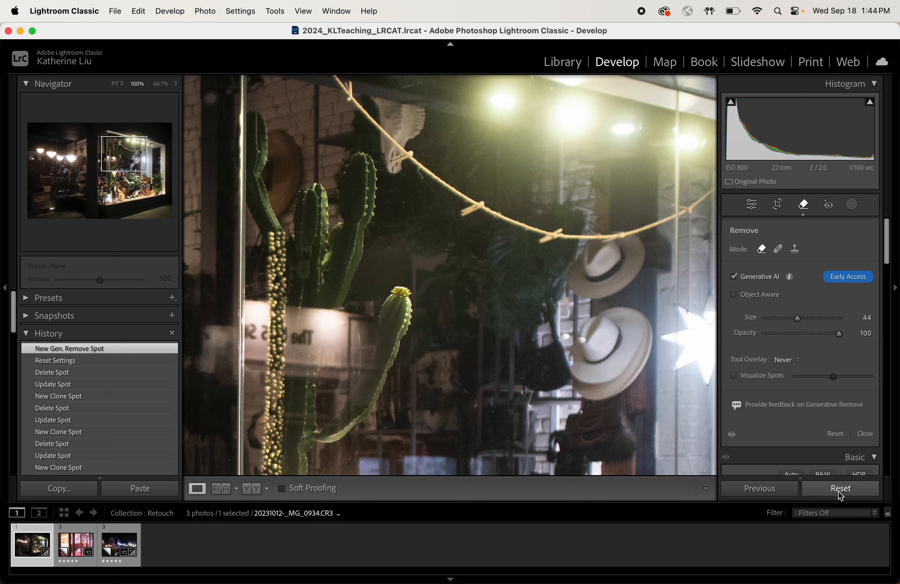
pyautogui.click(842, 492)
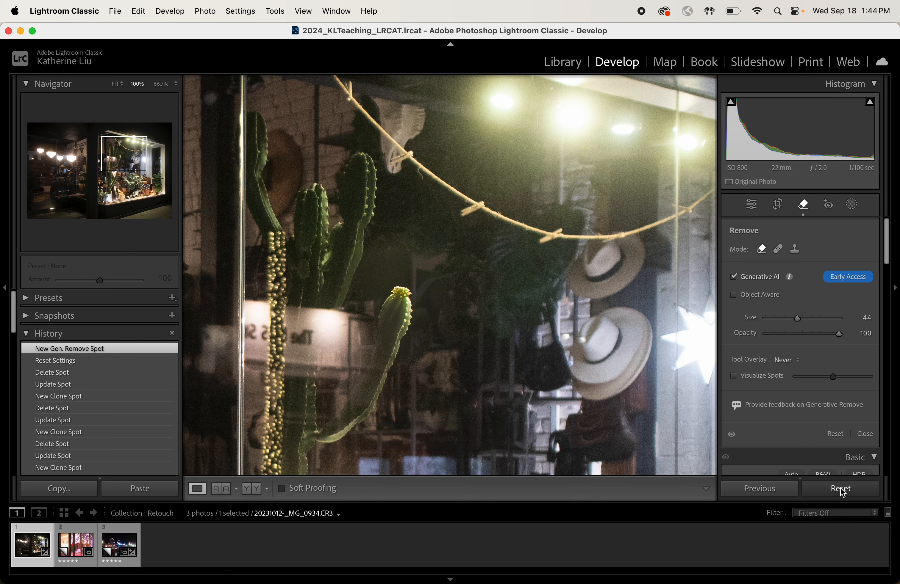
pyautogui.click(734, 295)
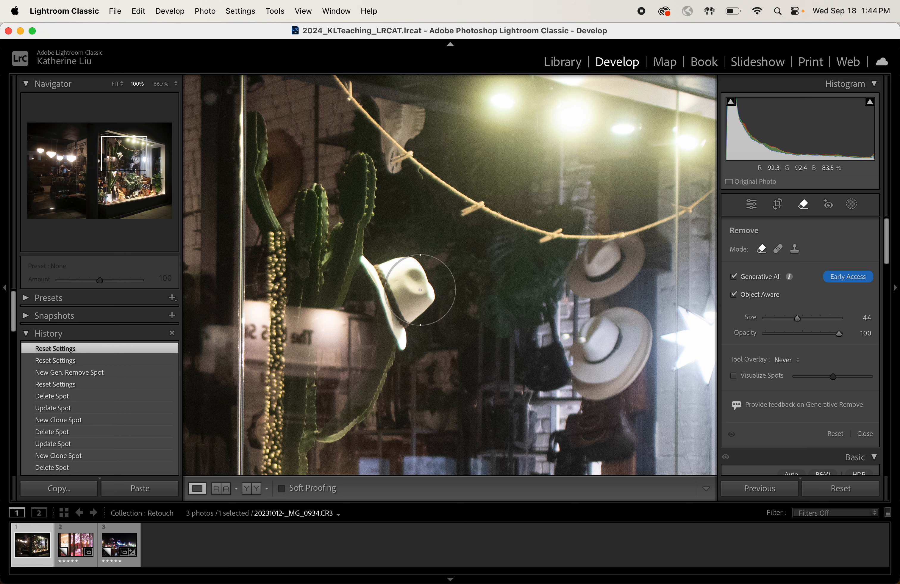
pyautogui.scroll(-4, 420, 291)
pyautogui.scroll(-1, 420, 291)
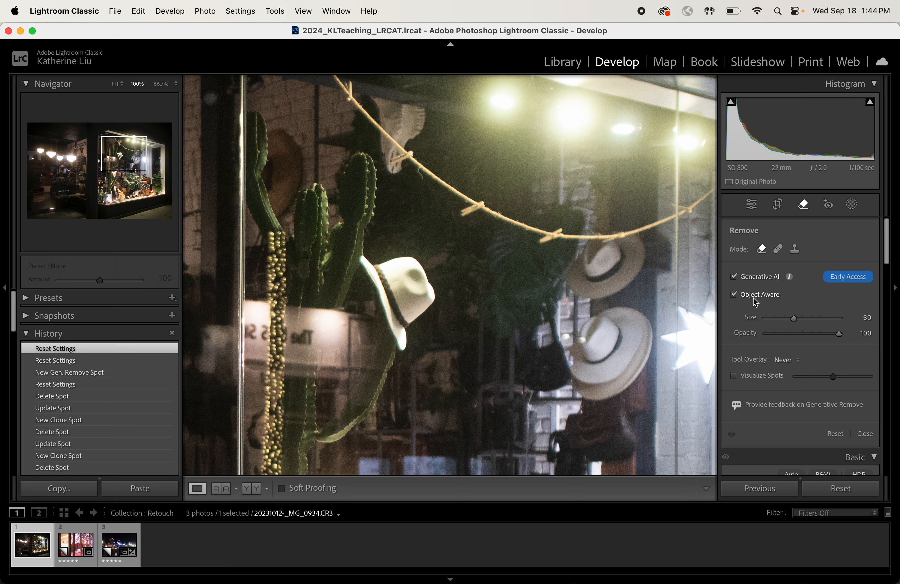
pyautogui.moveTo(420, 297)
pyautogui.mouseDown()
pyautogui.moveTo(384, 268)
pyautogui.moveTo(397, 334)
pyautogui.moveTo(404, 327)
pyautogui.mouseUp()
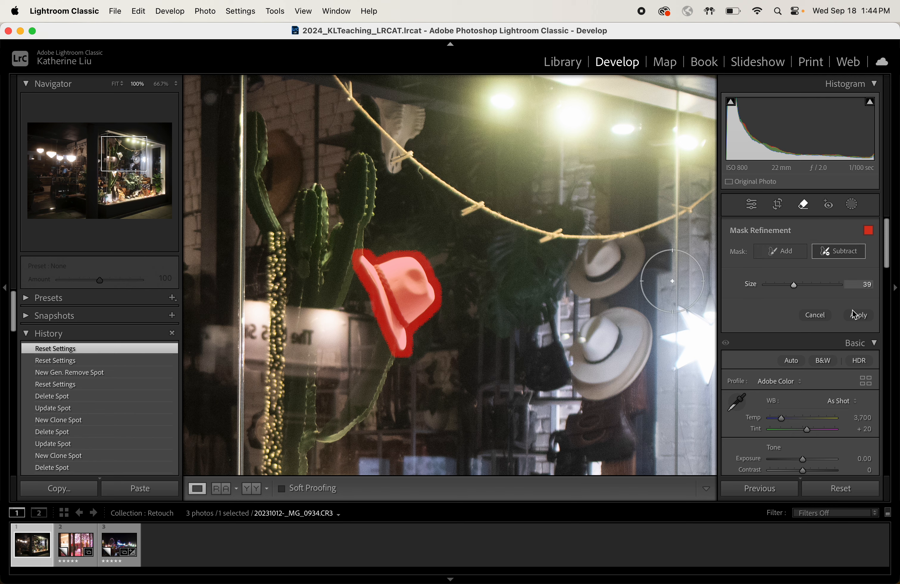
pyautogui.click(861, 316)
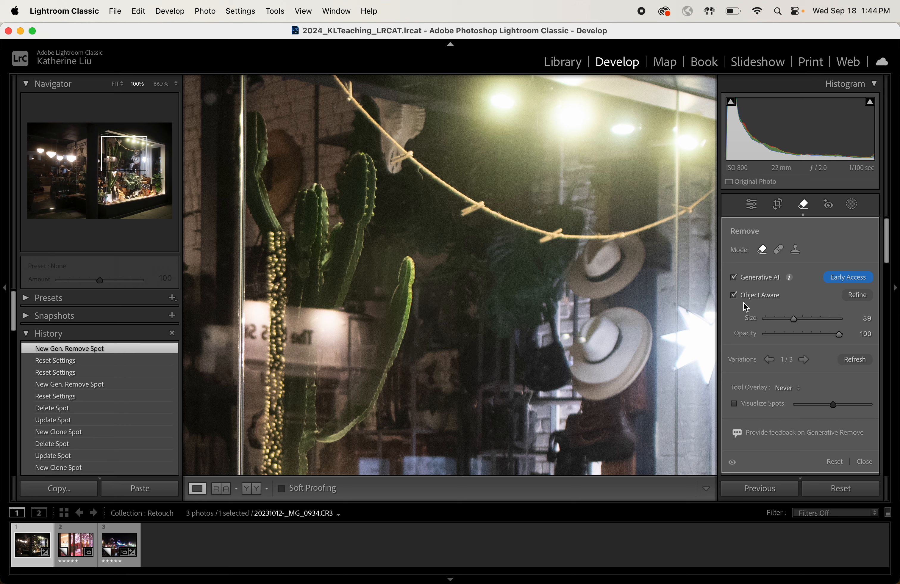
# Step: Compare the cactus before and after the generative hat removal by undoing and redoing it
pyautogui.press('super+z')
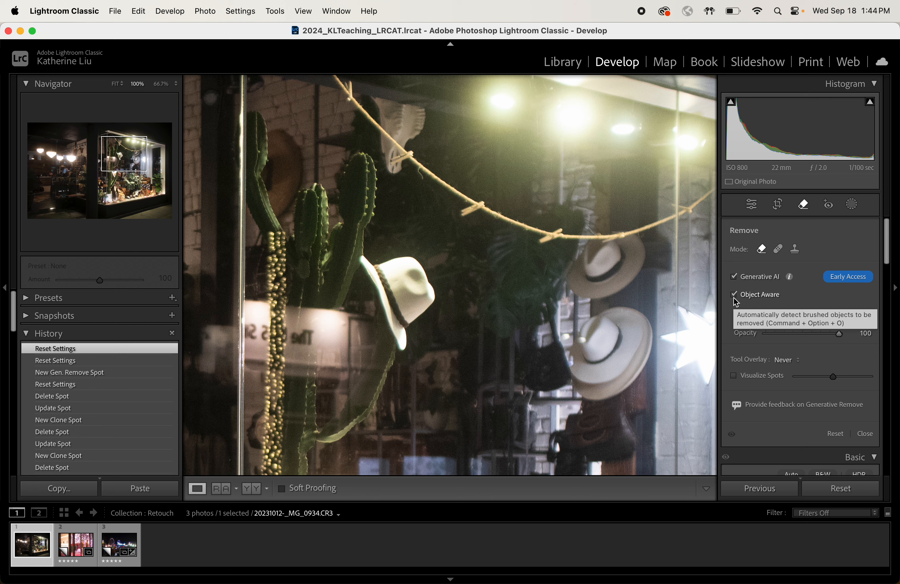
pyautogui.press('super+shift+z')
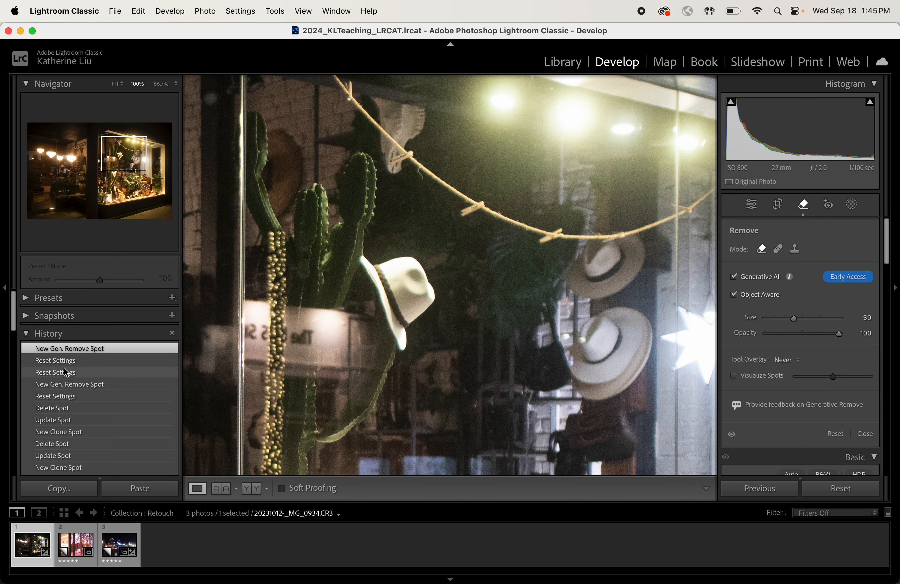
pyautogui.press('super+z')
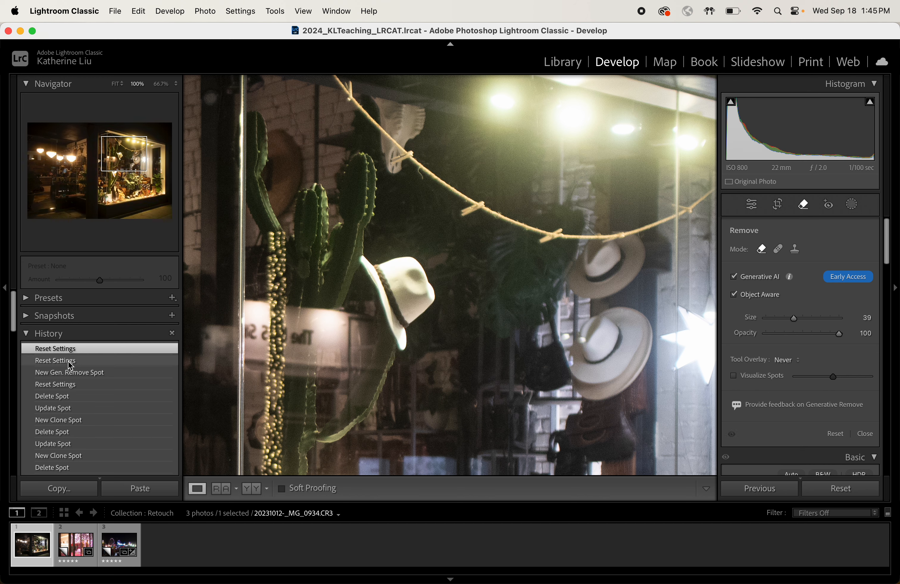
pyautogui.press('shift+super+z')
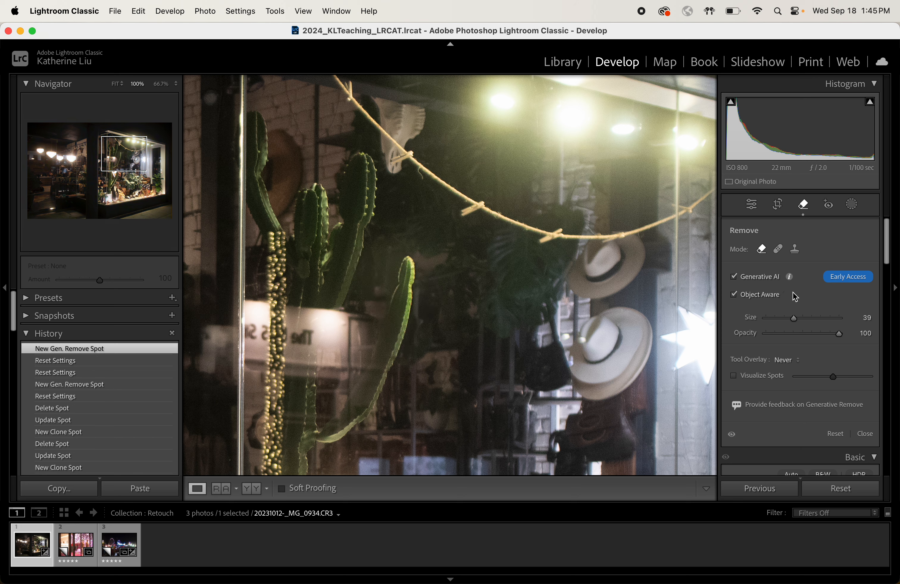
# Step: Reset the photo and remove the cactus hat with Generative AI off and Object Aware on
pyautogui.click(859, 489)
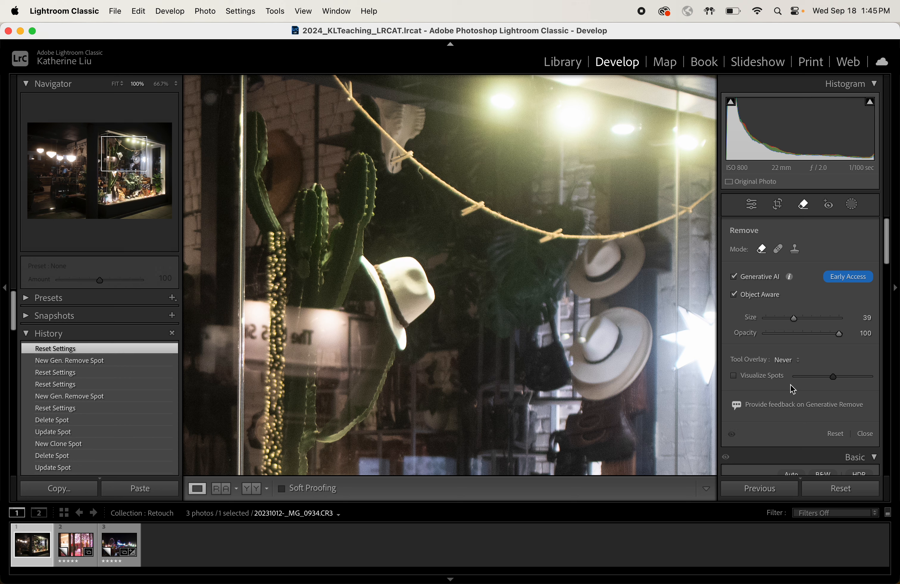
pyautogui.click(733, 277)
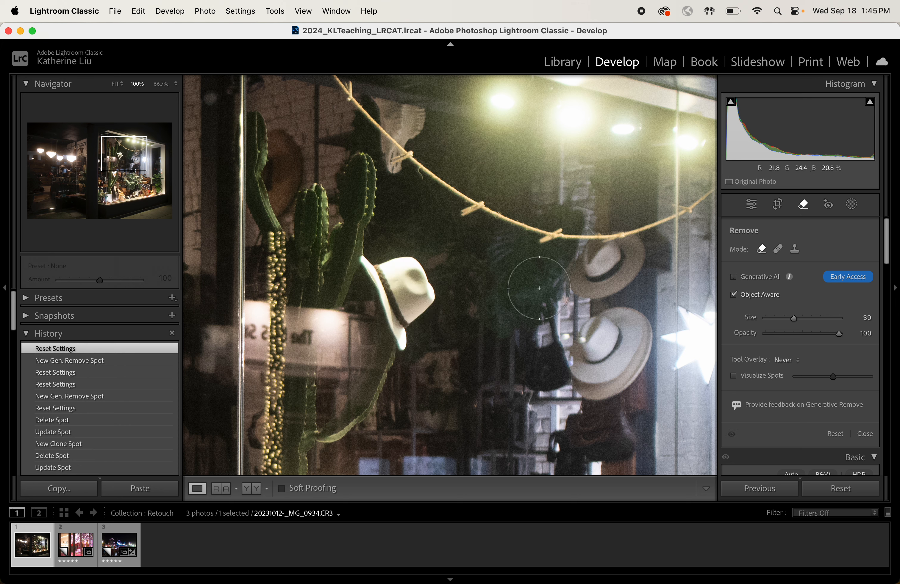
pyautogui.moveTo(412, 293)
pyautogui.mouseDown()
pyautogui.moveTo(395, 270)
pyautogui.moveTo(417, 310)
pyautogui.moveTo(411, 295)
pyautogui.moveTo(404, 331)
pyautogui.moveTo(376, 273)
pyautogui.mouseUp()
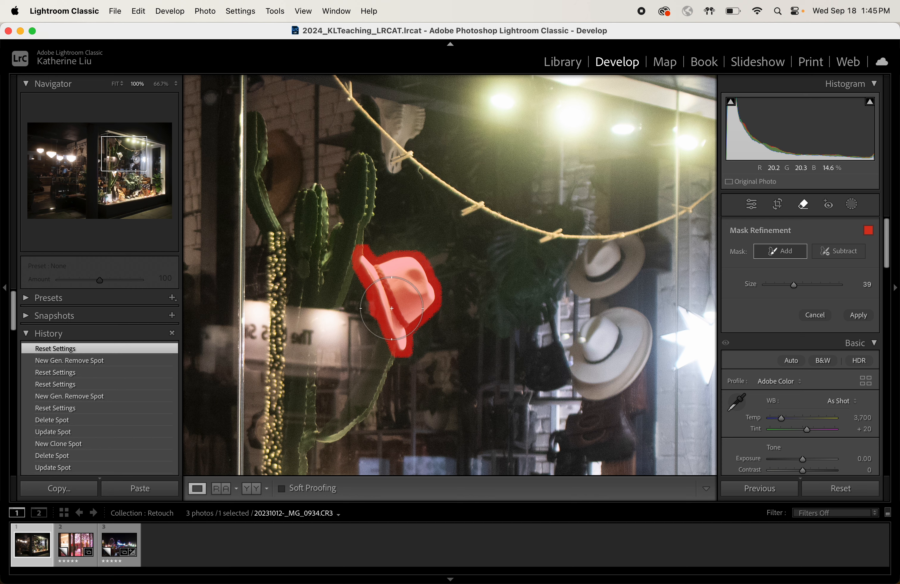
pyautogui.click(829, 255)
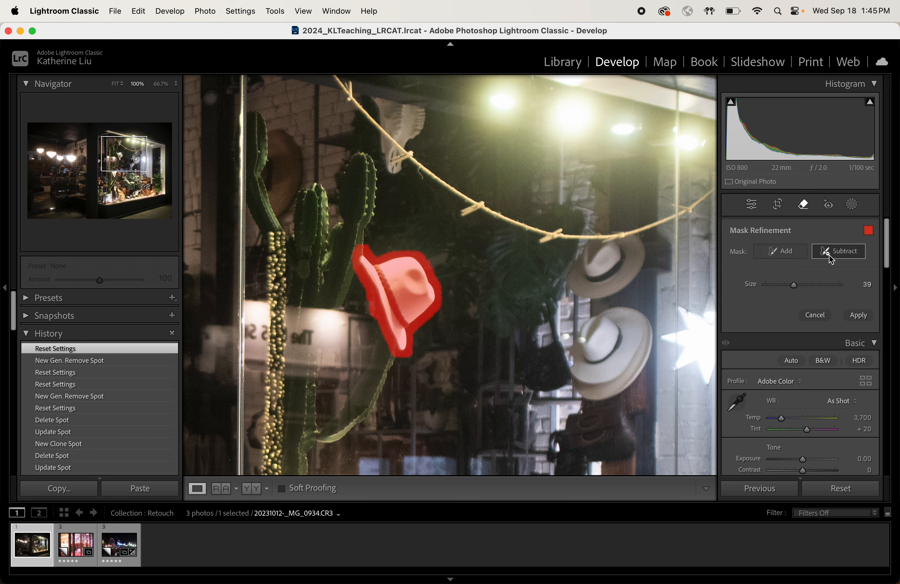
pyautogui.click(861, 316)
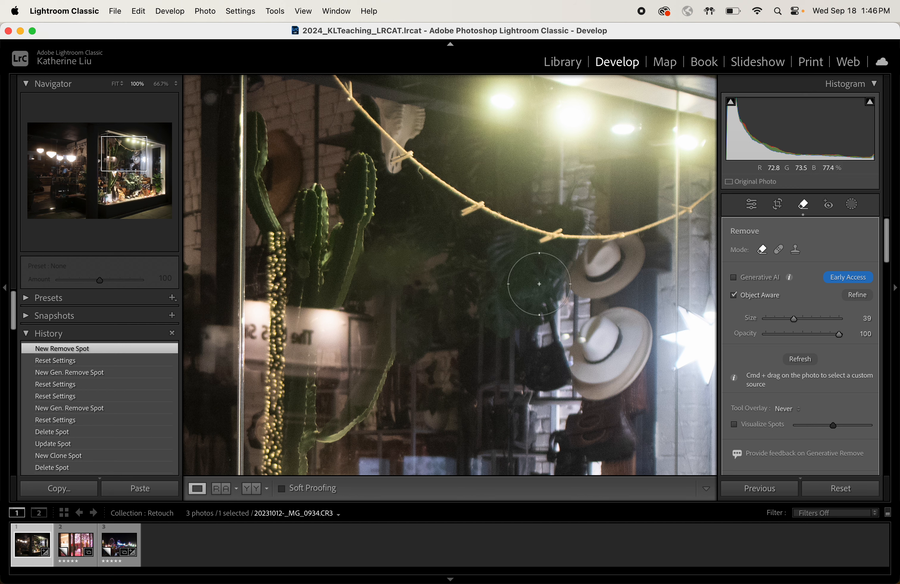
# Step: Set the tool overlay to Always to inspect the removed area's outline in the shop window, and return it to Never
pyautogui.click(785, 409)
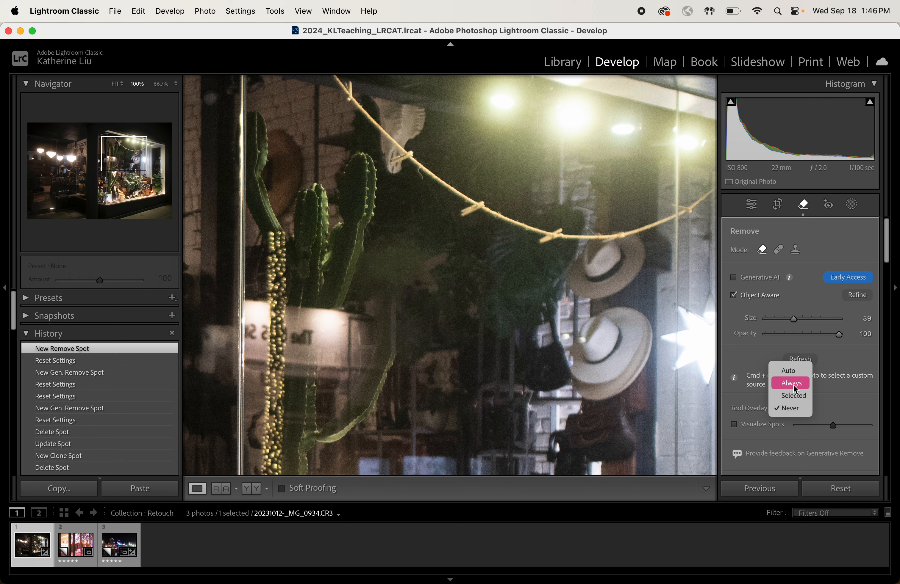
pyautogui.click(796, 386)
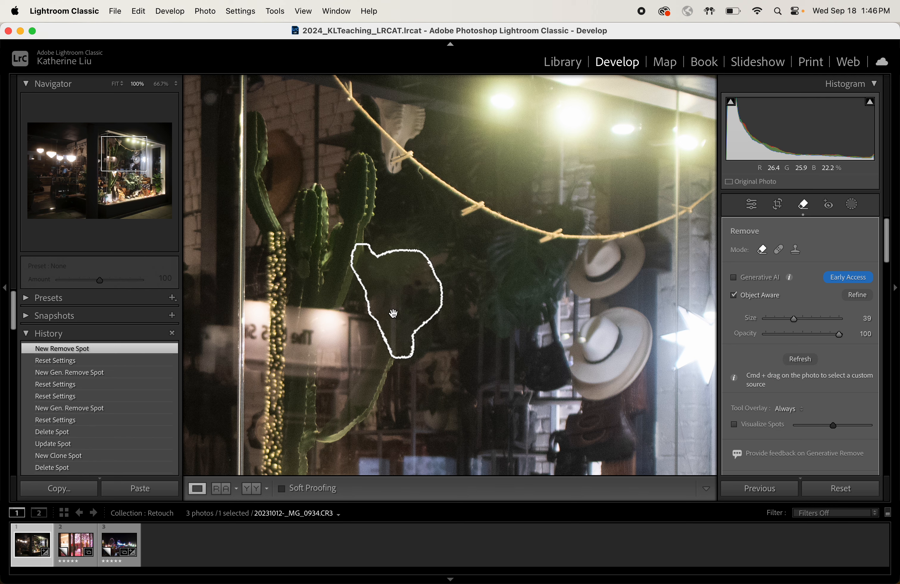
pyautogui.press('super+minus')
pyautogui.press('super+minus')
pyautogui.press('super+minus')
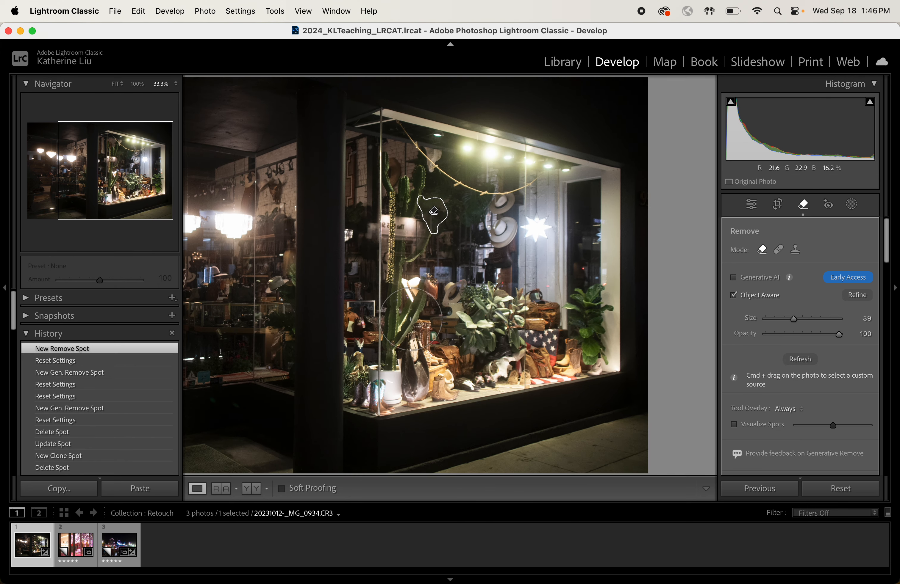
pyautogui.press('super+equal')
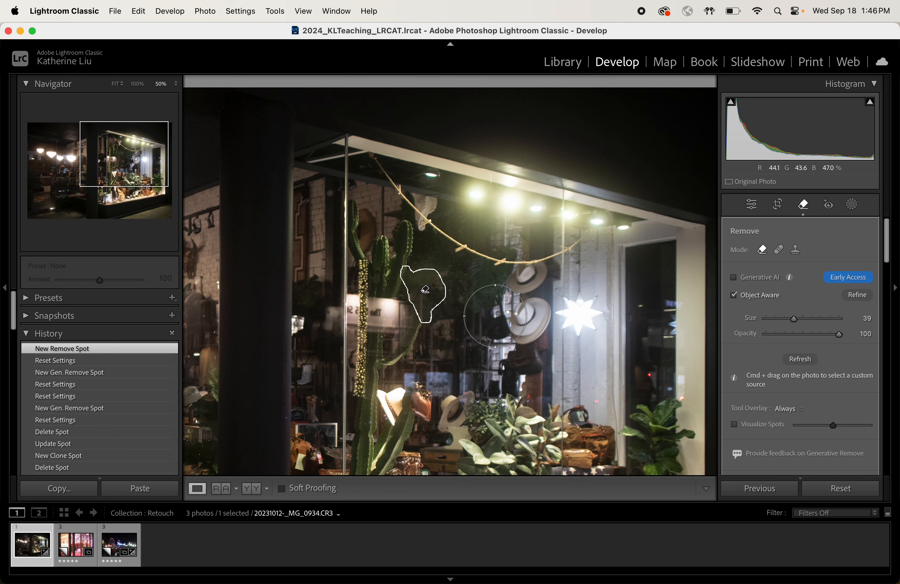
pyautogui.moveTo(124, 174)
pyautogui.mouseDown()
pyautogui.moveTo(124, 190)
pyautogui.moveTo(46, 178)
pyautogui.moveTo(47, 154)
pyautogui.moveTo(120, 168)
pyautogui.mouseUp()
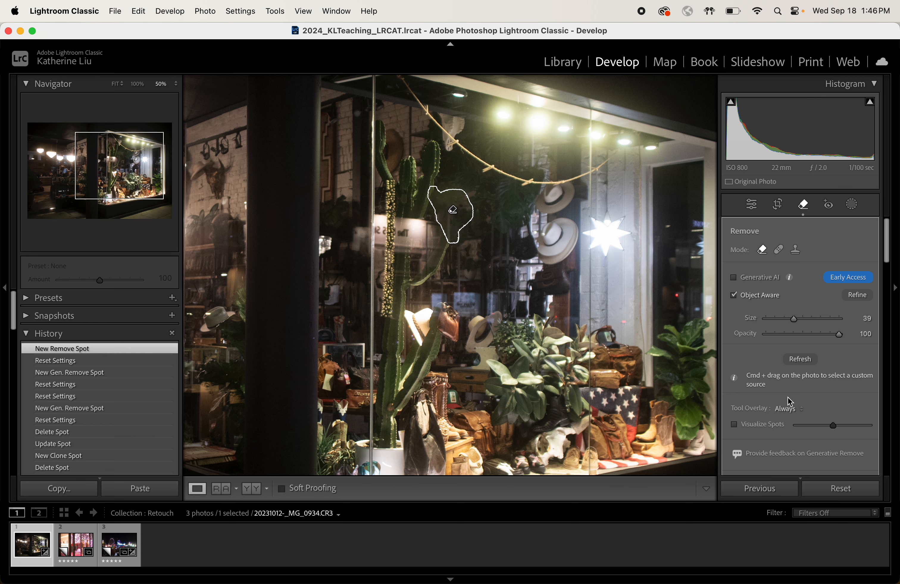
pyautogui.click(788, 409)
pyautogui.click(791, 433)
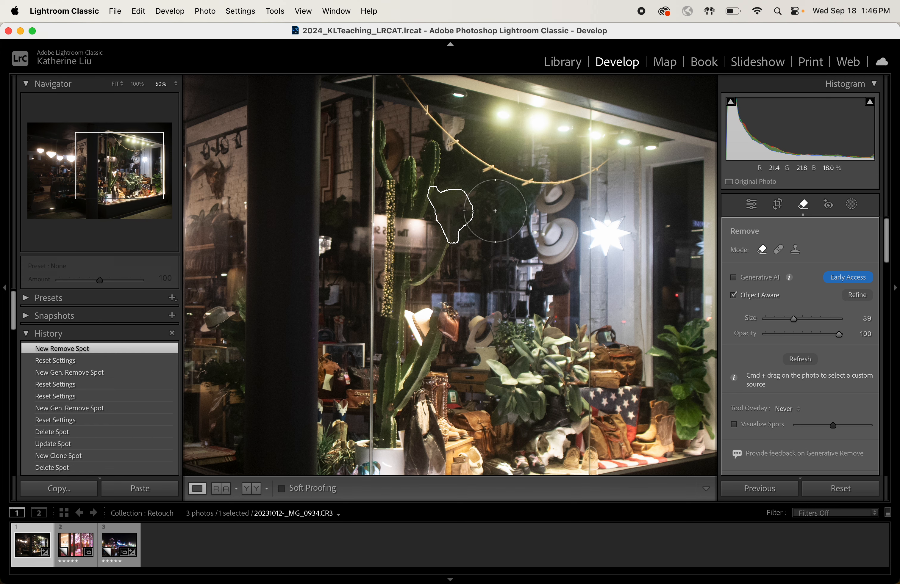
# Step: Examine the non-generative hat removal on the cactus close up and within the whole shop window
pyautogui.press('super+minus')
pyautogui.press('super+equal')
pyautogui.press('super+equal')
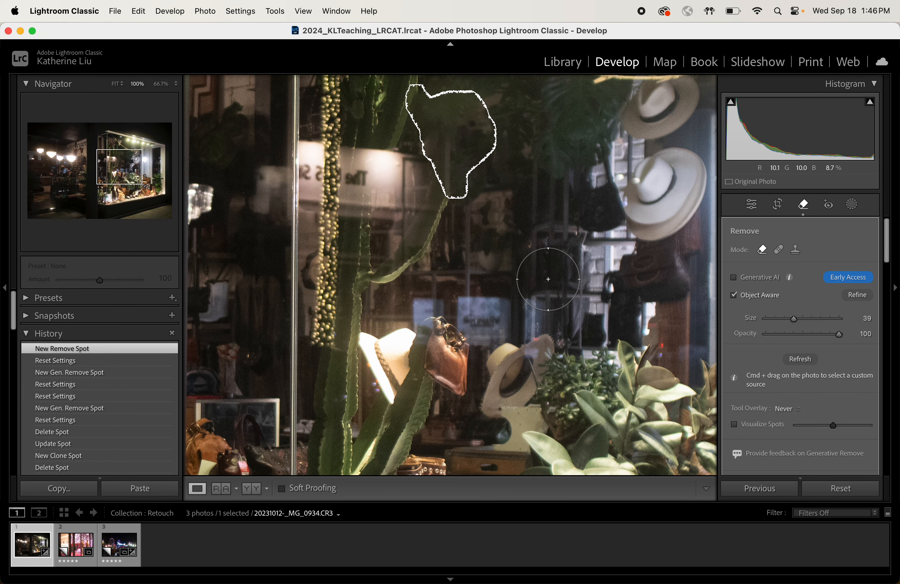
pyautogui.press('super+minus')
pyautogui.press('super+minus')
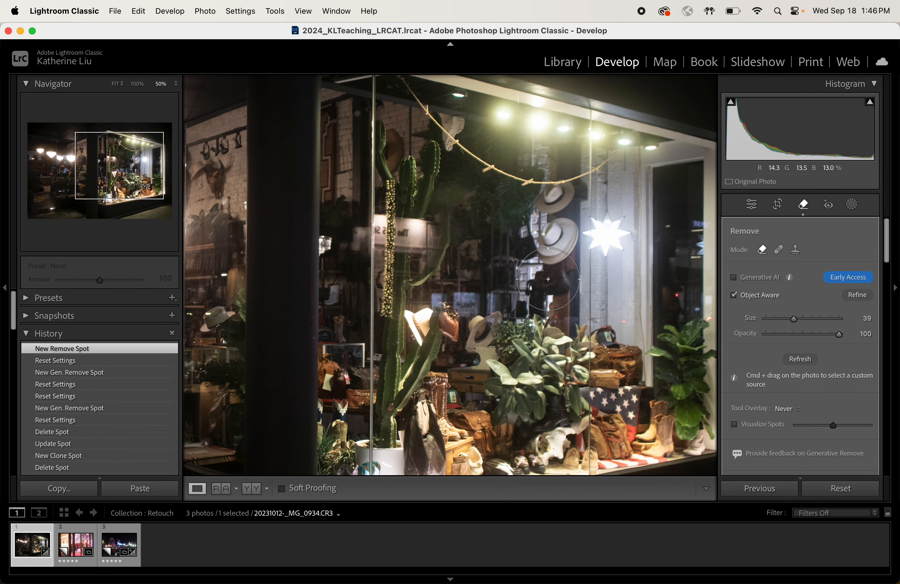
pyautogui.press('super+minus')
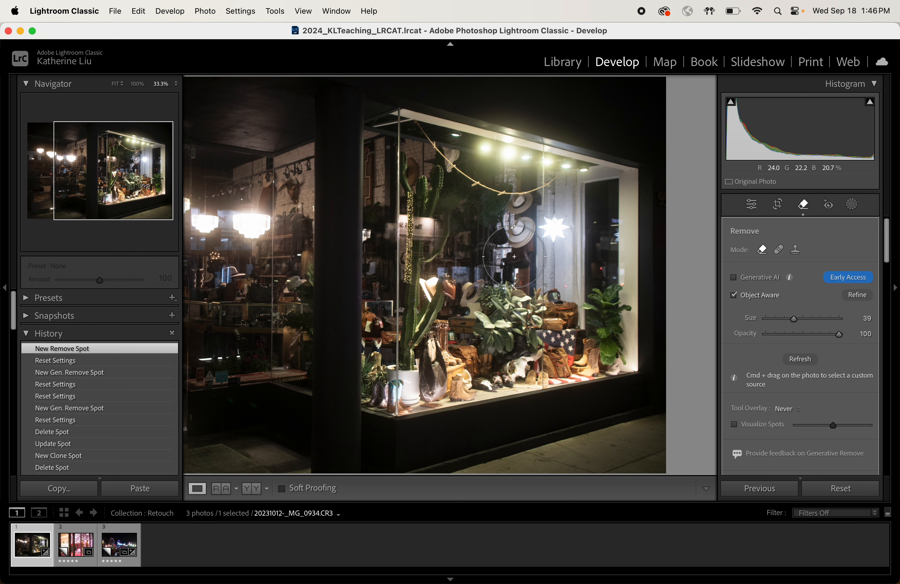
# Step: Turn off Object Aware and set the Remove brush size to 57
pyautogui.click(733, 296)
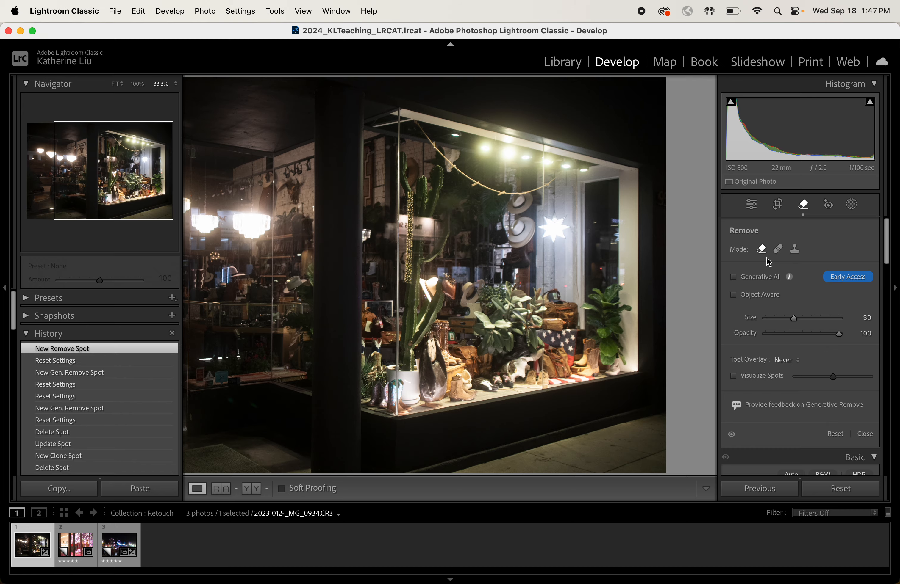
pyautogui.press('super+equal')
pyautogui.press('super+equal')
pyautogui.press('super+equal')
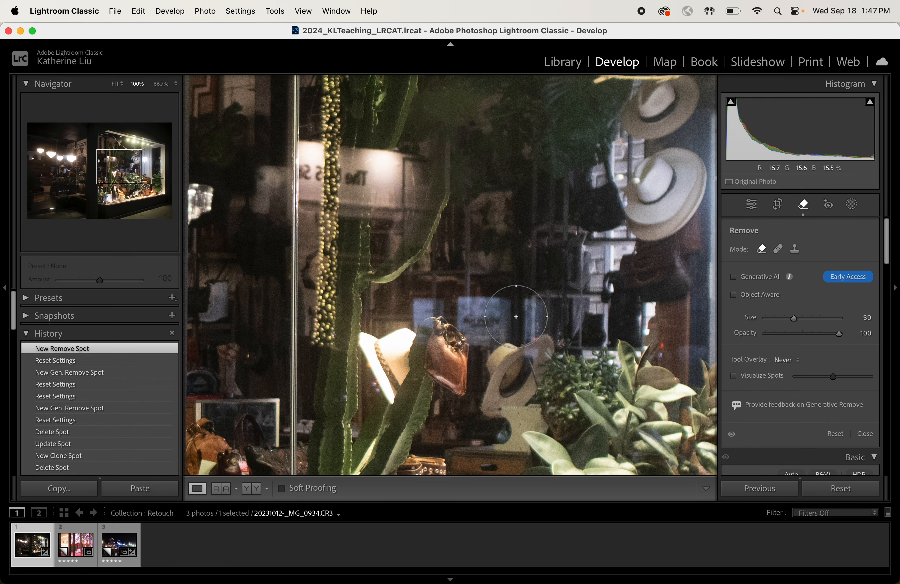
pyautogui.scroll(5, 517, 316)
pyautogui.press('super+equal')
pyautogui.press('super+equal')
pyautogui.press('super+equal')
pyautogui.press('super+minus')
pyautogui.press('super+minus')
pyautogui.press('super+minus')
pyautogui.press('super+minus')
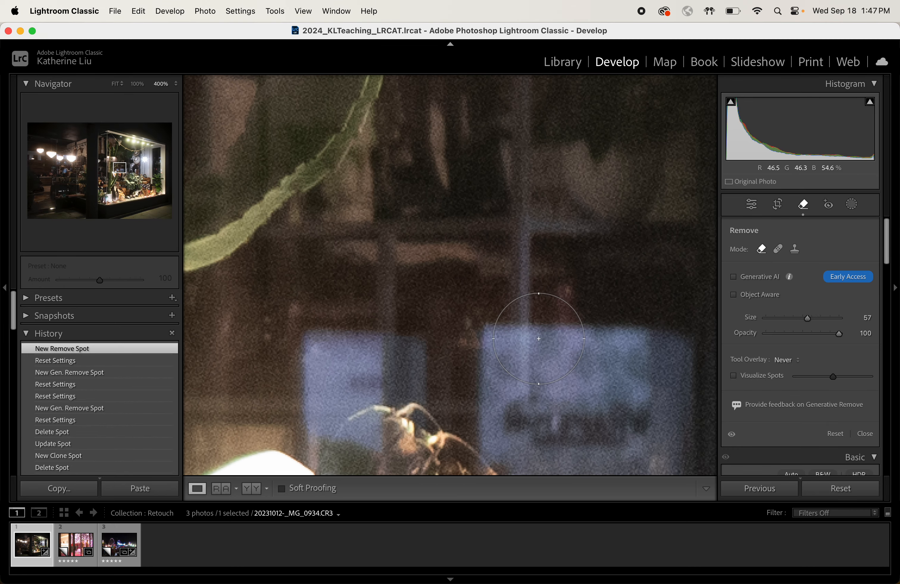
pyautogui.press('super+minus')
pyautogui.press('super+minus')
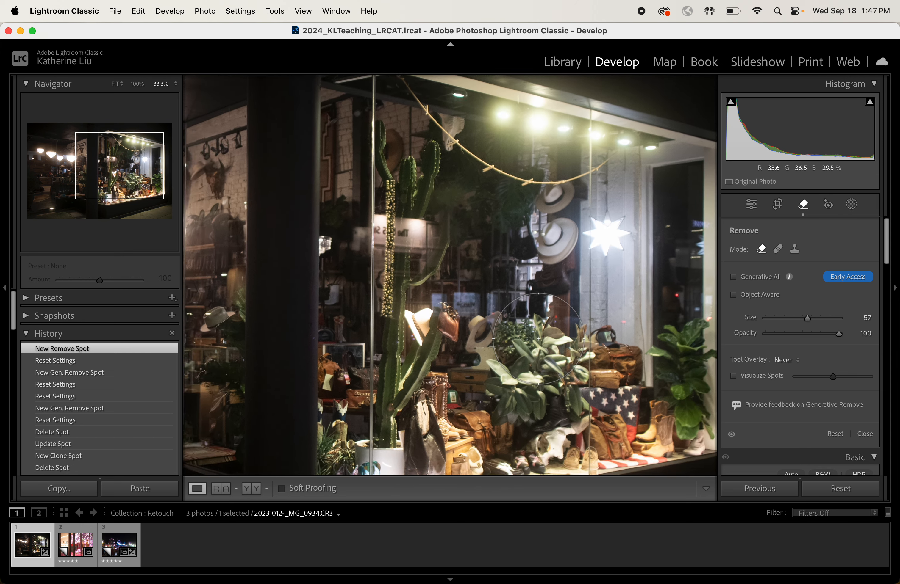
# Step: Open the Pacific Park night photo 20231014-_MG_1043.CR3 at full view and bring up the options for adding a new mask
pyautogui.click(122, 546)
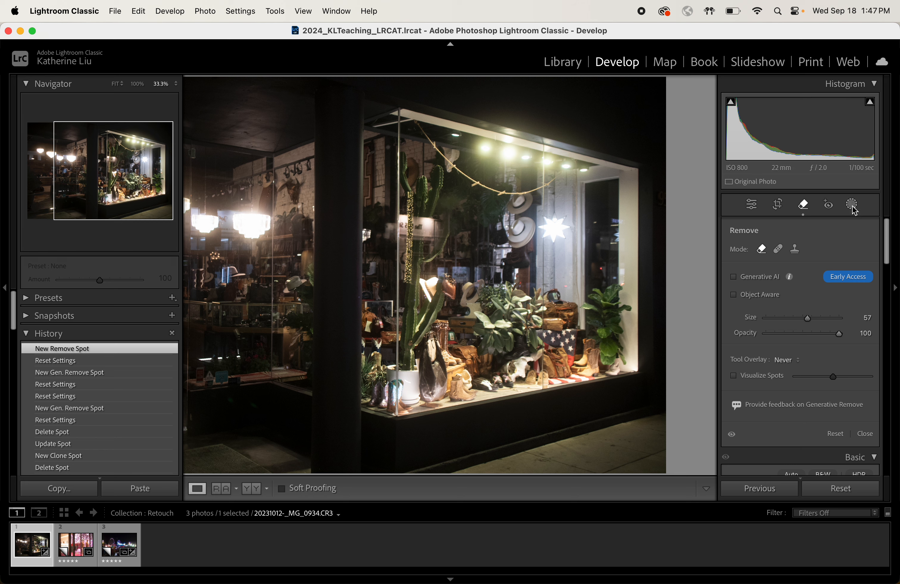
pyautogui.click(117, 558)
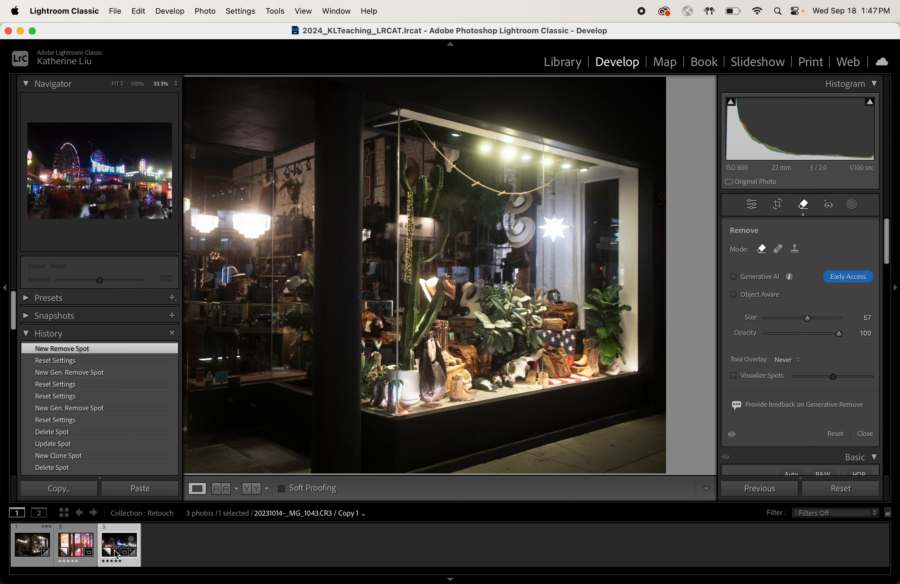
pyautogui.press('super+minus')
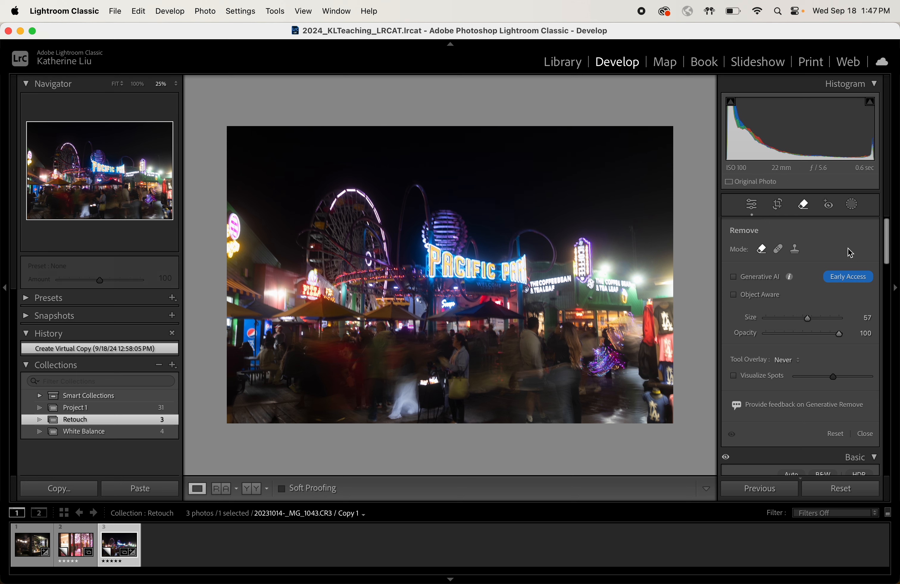
pyautogui.click(852, 207)
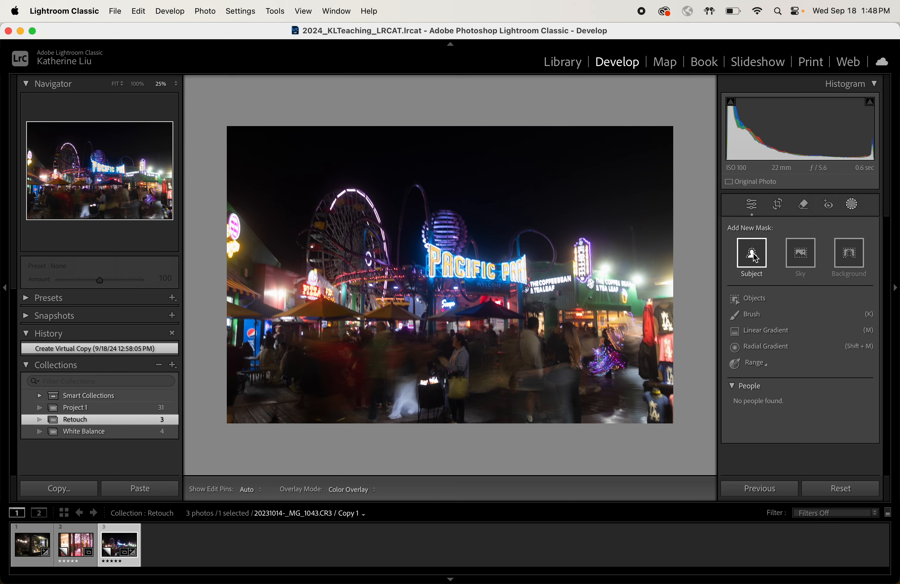
# Step: Examine the blurred crowd and the colourful light trails in the lower part of the pier photo close up
pyautogui.click(463, 377)
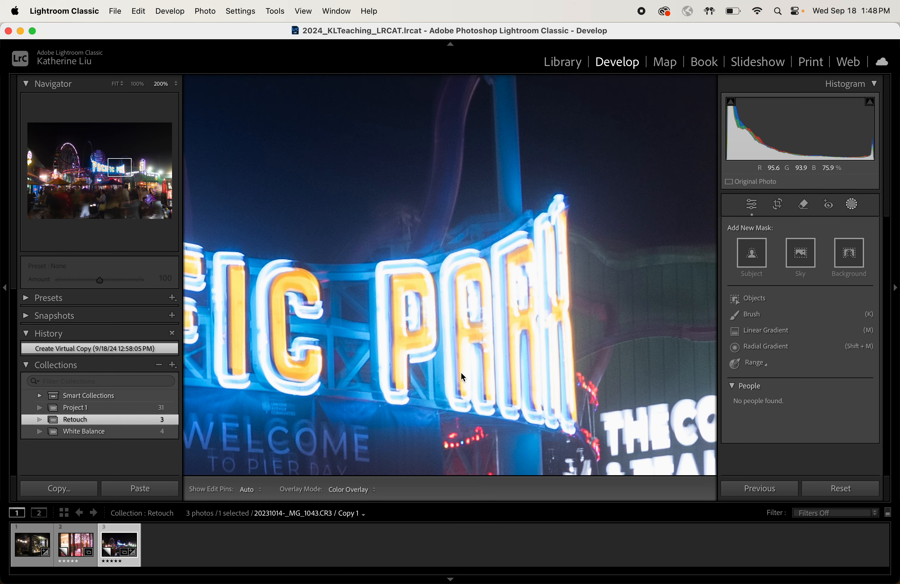
pyautogui.scroll(-8, 460, 374)
pyautogui.hscroll(5, 463, 377)
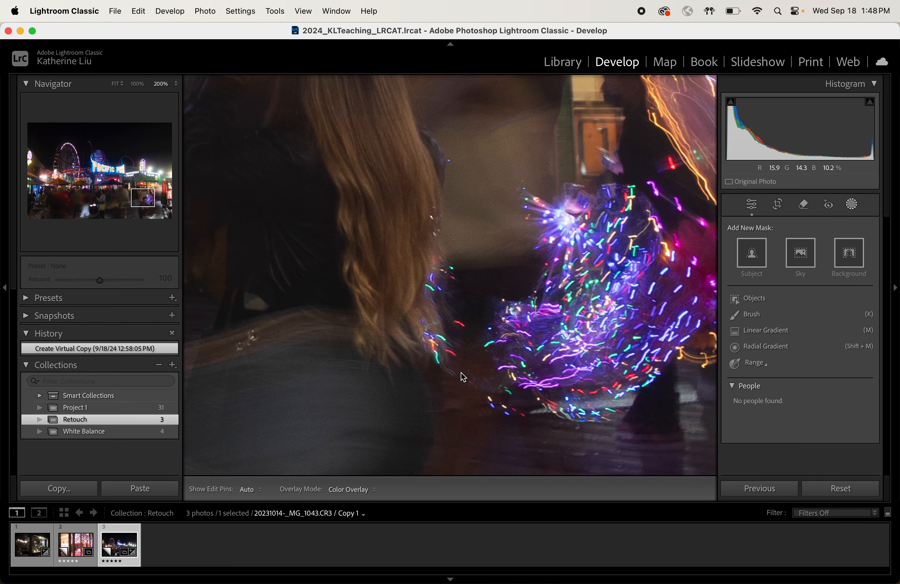
pyautogui.press('super+minus')
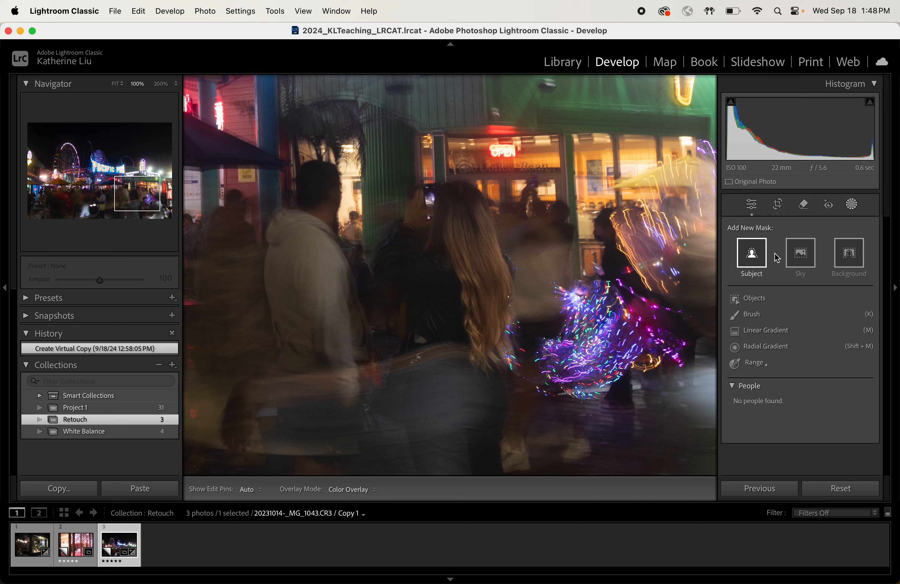
# Step: Paint a Brush mask over the dark night sky above the Pacific Park sign with brush size 17
pyautogui.press('super+minus')
pyautogui.scroll(5, 539, 314)
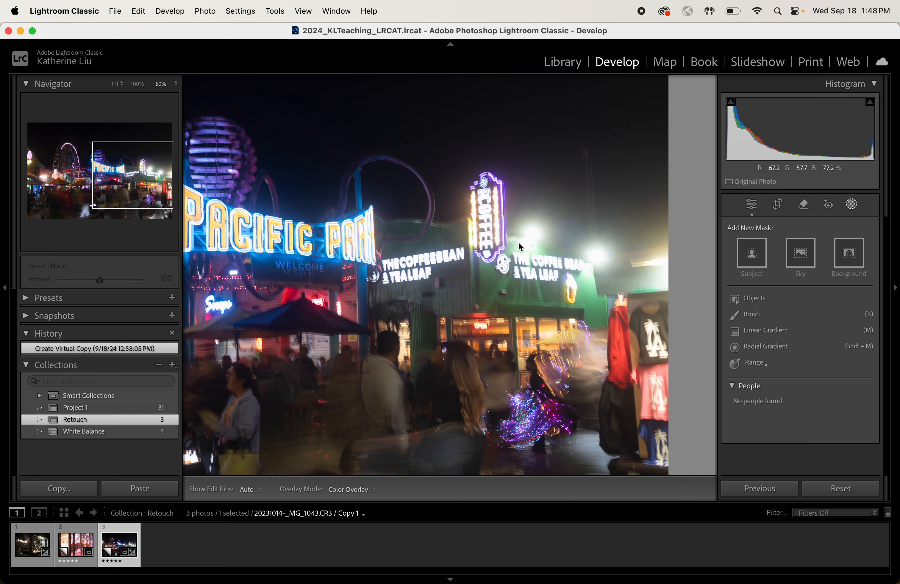
pyautogui.hscroll(-5, 549, 266)
pyautogui.scroll(2, 548, 266)
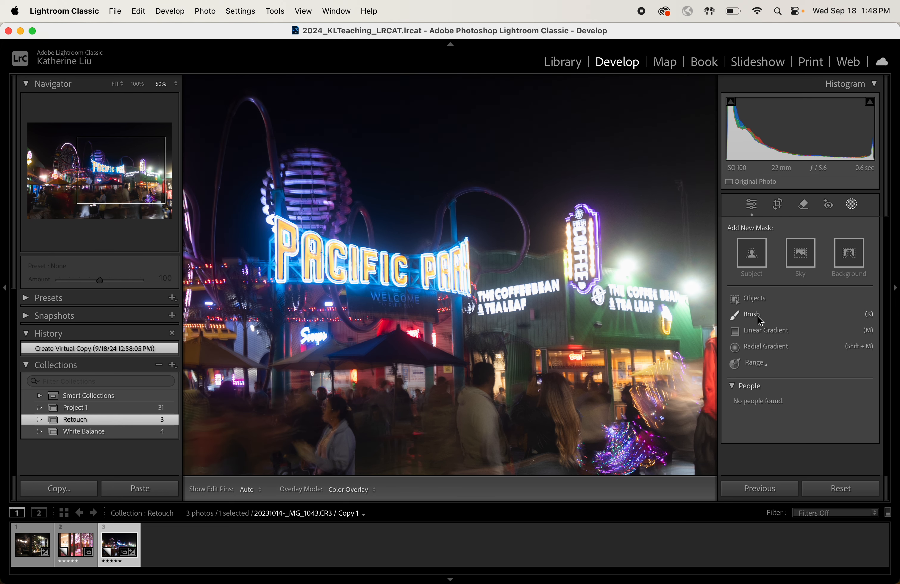
pyautogui.click(747, 314)
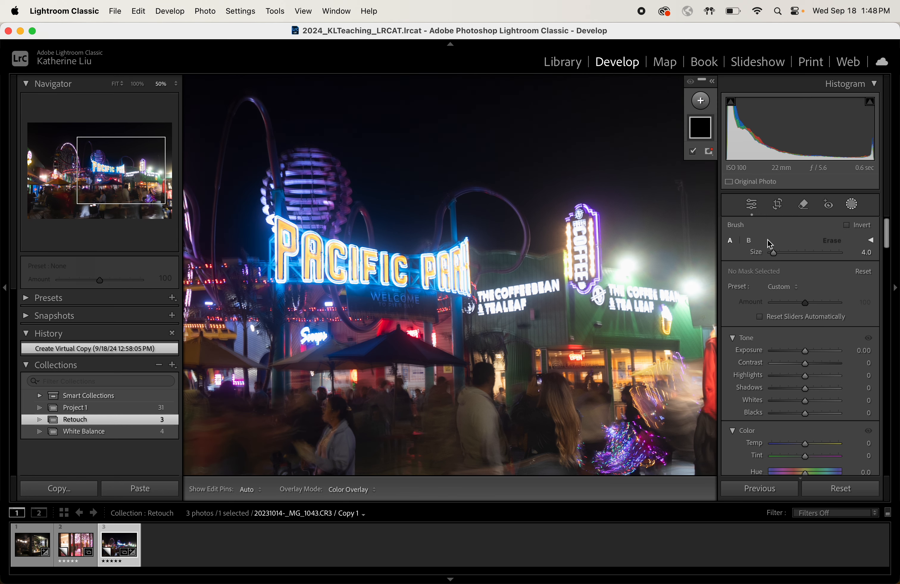
pyautogui.scroll(-5, 549, 232)
pyautogui.press('super+minus')
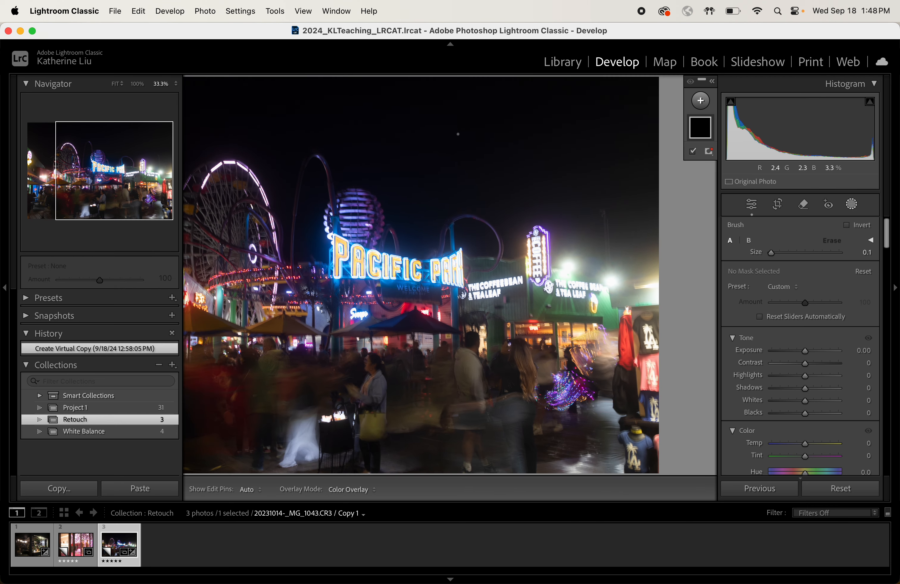
pyautogui.scroll(10, 459, 134)
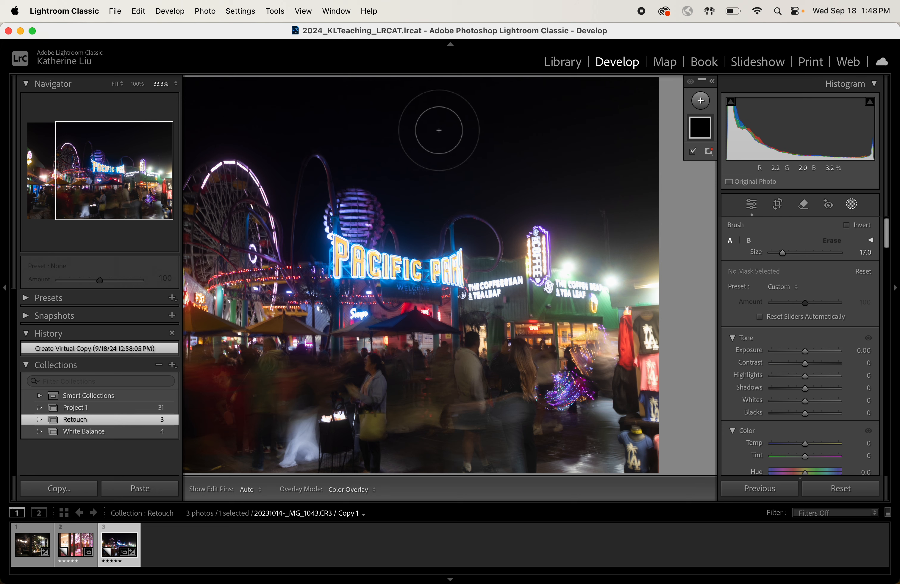
pyautogui.moveTo(442, 127)
pyautogui.mouseDown()
pyautogui.moveTo(416, 114)
pyautogui.moveTo(633, 111)
pyautogui.moveTo(598, 152)
pyautogui.moveTo(572, 84)
pyautogui.moveTo(639, 186)
pyautogui.moveTo(597, 197)
pyautogui.moveTo(502, 168)
pyautogui.moveTo(506, 193)
pyautogui.moveTo(420, 177)
pyautogui.moveTo(406, 157)
pyautogui.moveTo(439, 131)
pyautogui.mouseUp()
# Step: Reduce the brush size to 6 and paint the sky patches enclosed by the roller coaster loops
pyautogui.press('super+equal')
pyautogui.press('super+equal')
pyautogui.press('super+equal')
pyautogui.press('super+equal')
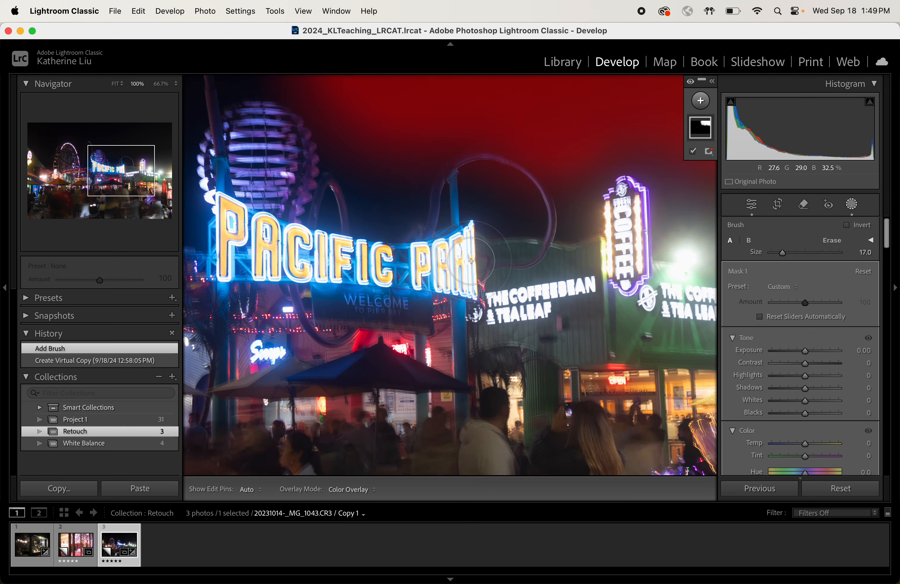
pyautogui.press('[')
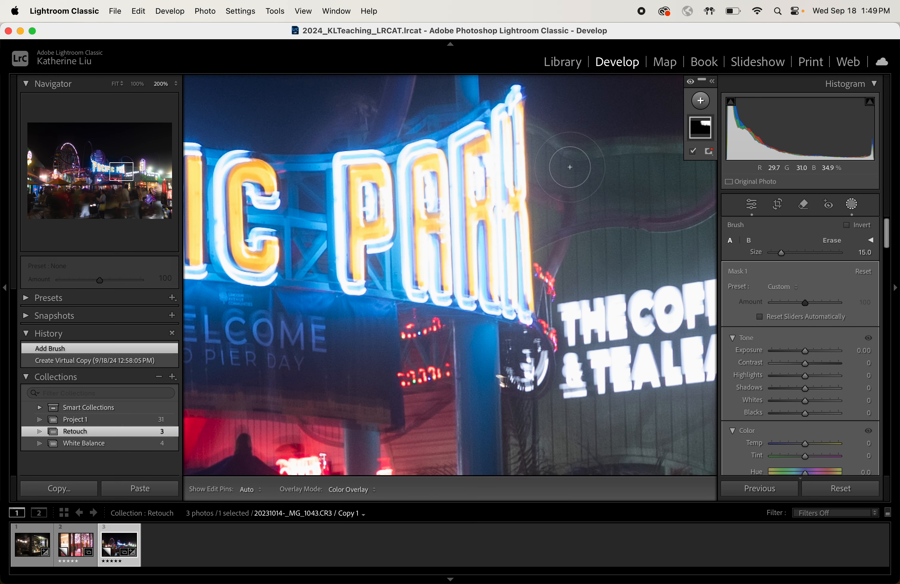
pyautogui.press('super+minus')
pyautogui.press('super+minus')
pyautogui.press('[')
pyautogui.press('[')
pyautogui.press('[')
pyautogui.press('[')
pyautogui.press('[')
pyautogui.press('[')
pyautogui.press('[')
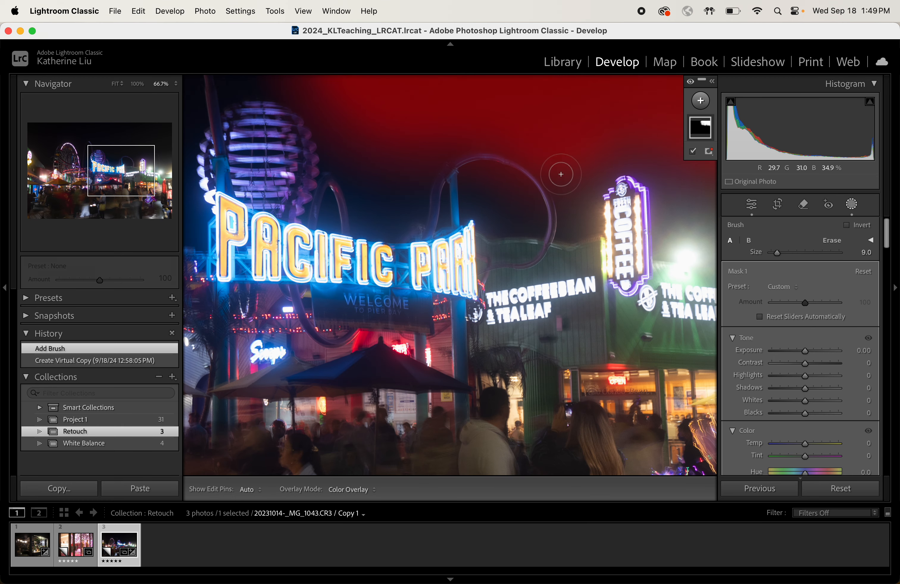
pyautogui.moveTo(495, 201)
pyautogui.mouseDown()
pyautogui.moveTo(496, 190)
pyautogui.moveTo(493, 197)
pyautogui.mouseUp()
pyautogui.moveTo(328, 203); pyautogui.dragTo(329, 214)
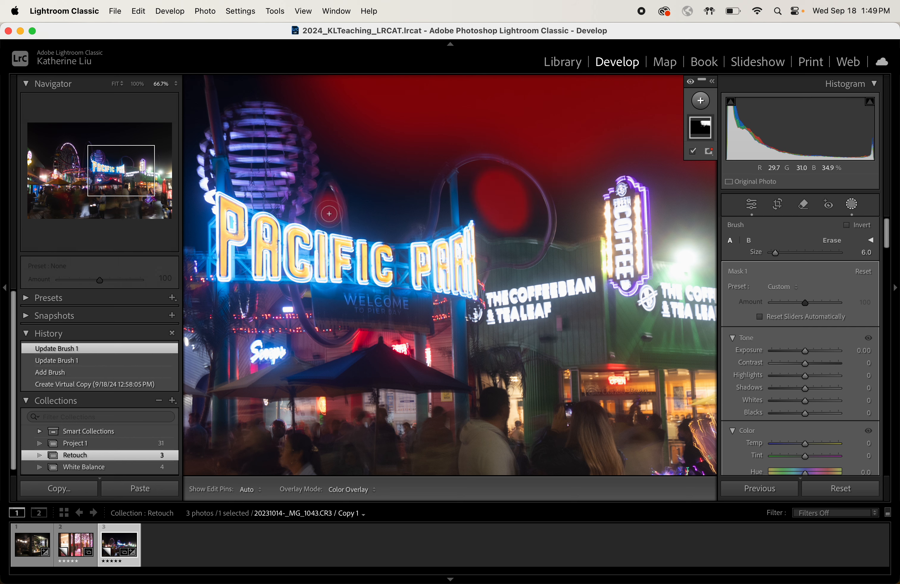
# Step: Undo all the brush strokes of the hand-painted sky mask
pyautogui.press('super+z')
pyautogui.press('super+z')
pyautogui.press('super+z')
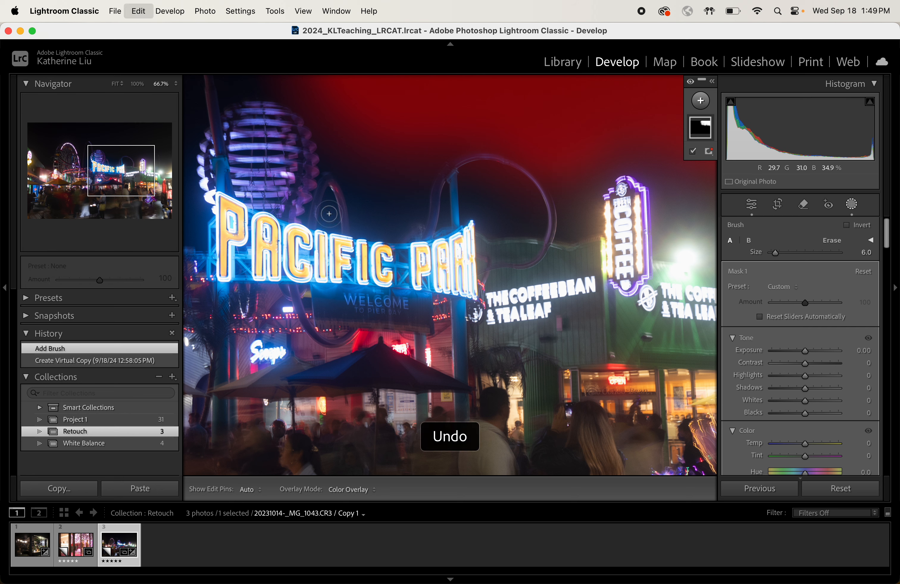
# Step: Create an automatic Sky mask for the whole pier photo
pyautogui.press('super+minus')
pyautogui.press('super+minus')
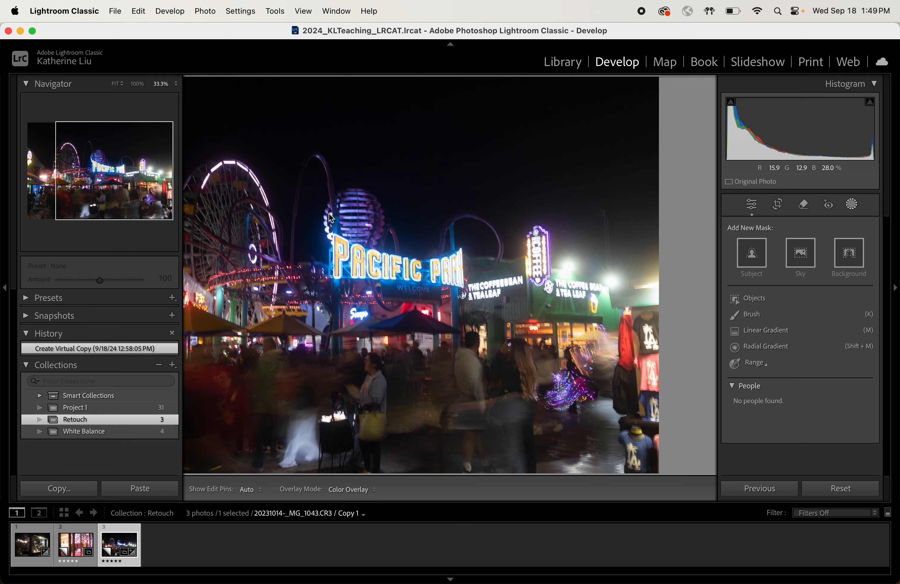
pyautogui.press('super+minus')
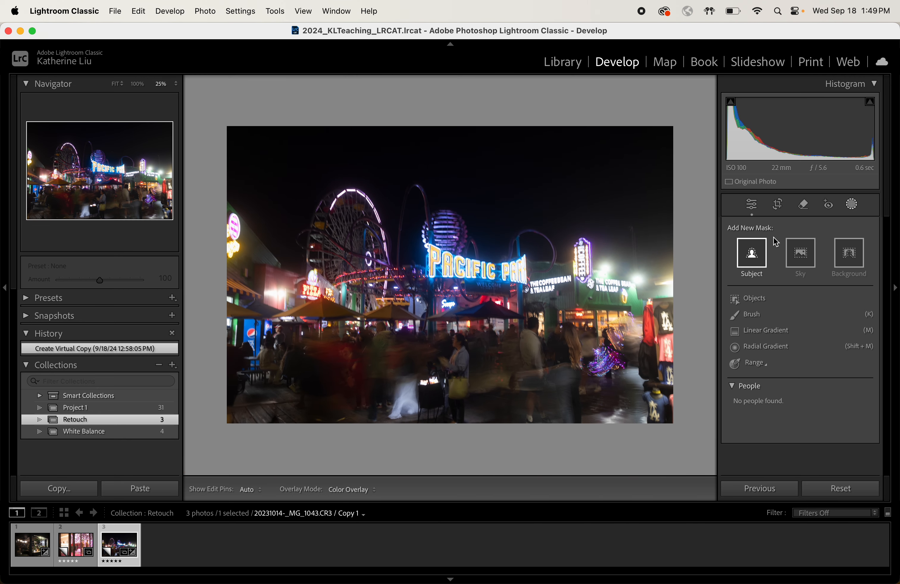
pyautogui.click(800, 257)
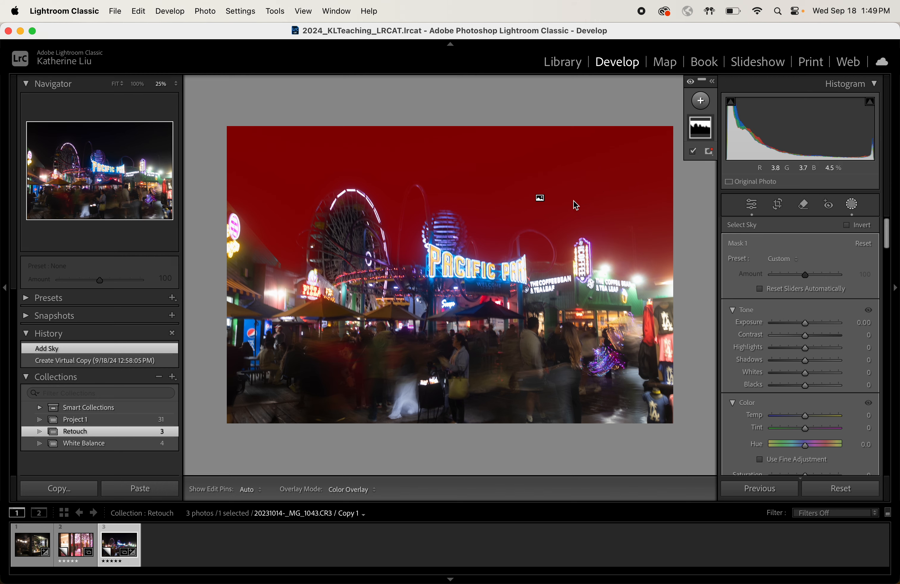
# Step: Examine the sky mask overlay close up around the Ferris wheel, the coaster tracks and the Pacific Park sign
pyautogui.press('super+equal')
pyautogui.press('super+equal')
pyautogui.press('super+equal')
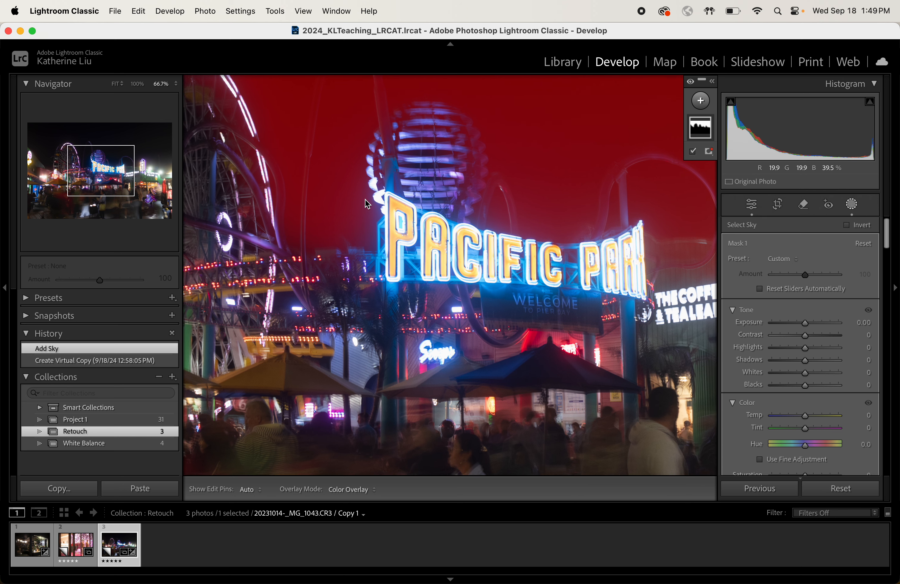
pyautogui.scroll(4, 367, 204)
pyautogui.scroll(3, 367, 204)
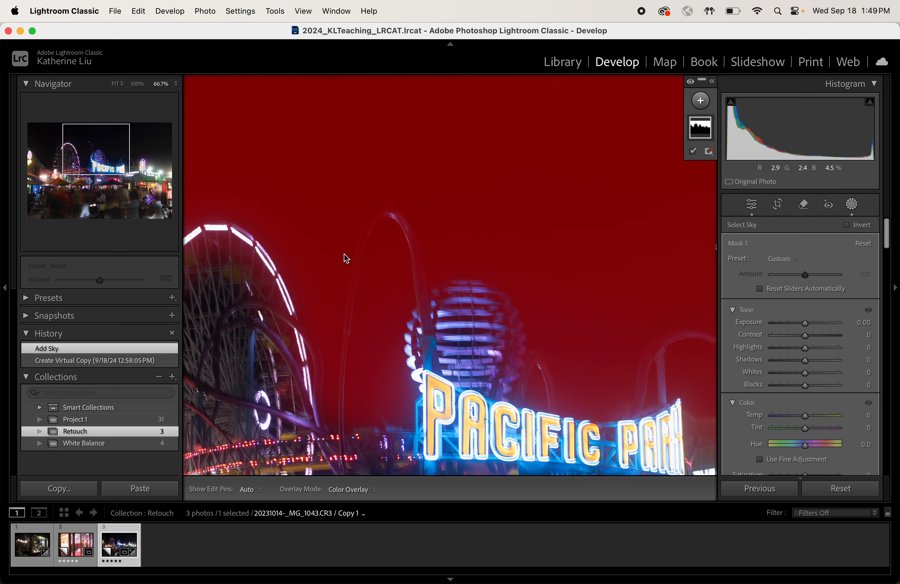
pyautogui.scroll(1, 345, 257)
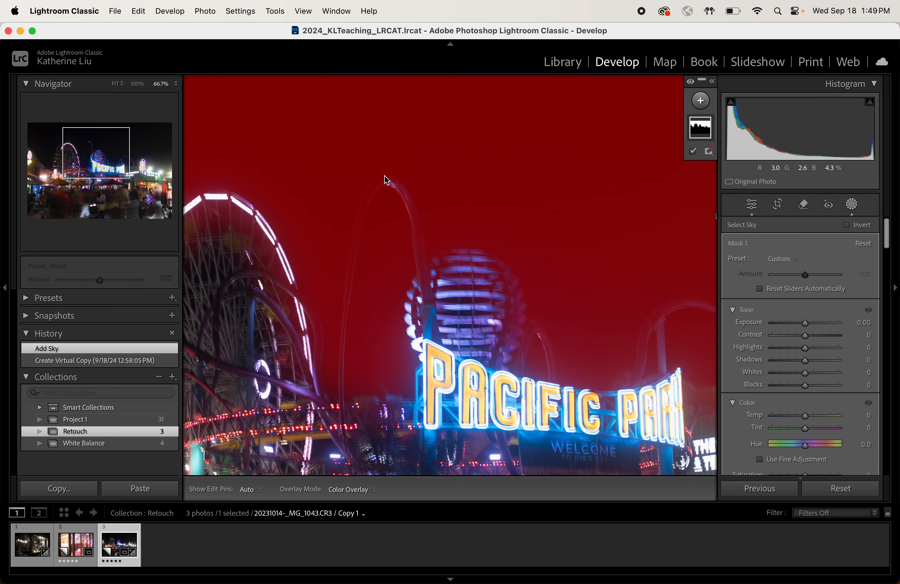
pyautogui.hscroll(5, 436, 319)
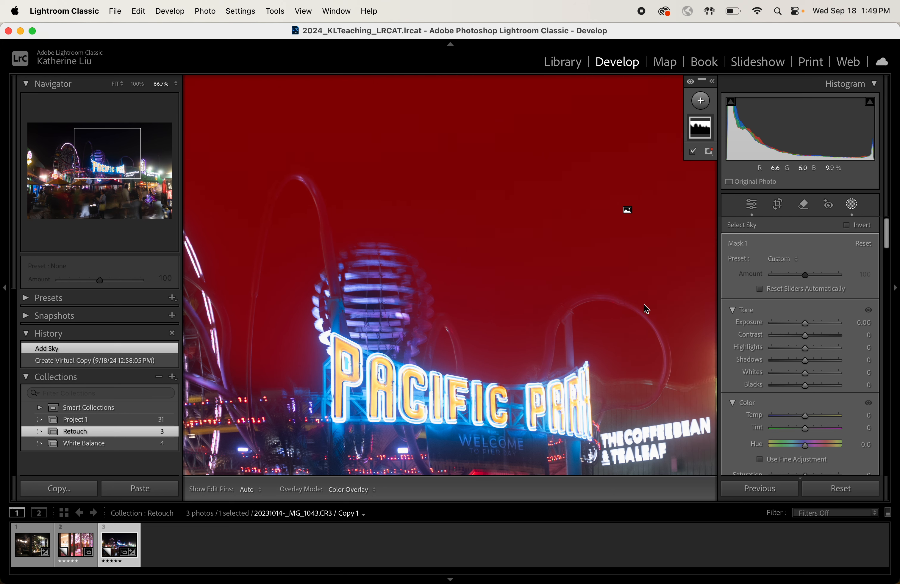
# Step: Look over the mask overlay options and expand the sky mask to show its component with the add and subtract controls
pyautogui.click(699, 132)
pyautogui.rightClick(702, 138)
pyautogui.click(695, 135)
pyautogui.click(709, 152)
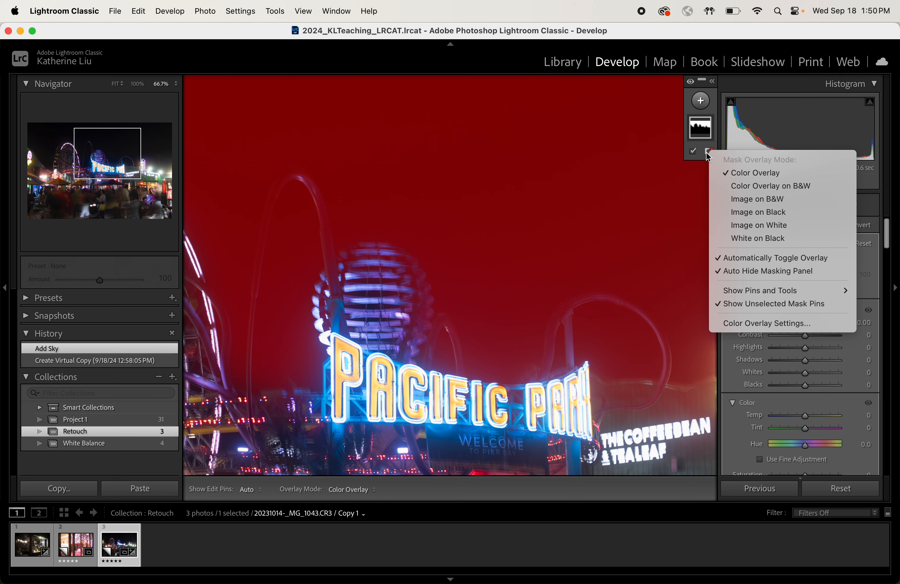
pyautogui.click(705, 152)
pyautogui.click(703, 132)
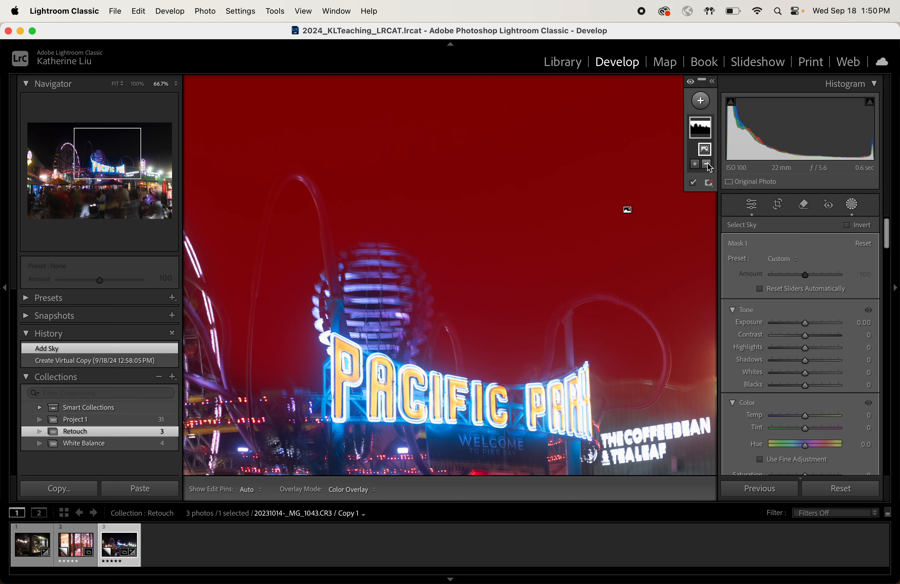
pyautogui.click(708, 166)
pyautogui.click(707, 139)
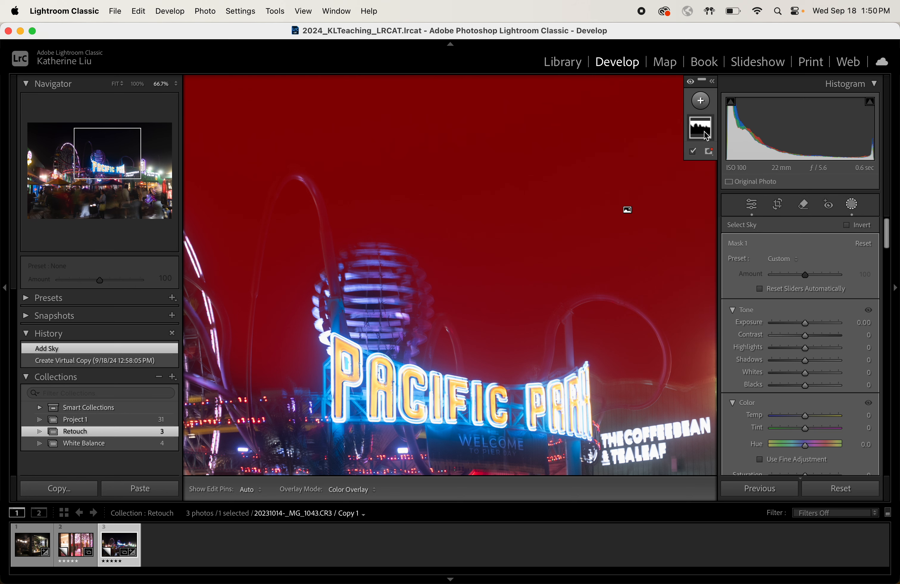
pyautogui.click(706, 136)
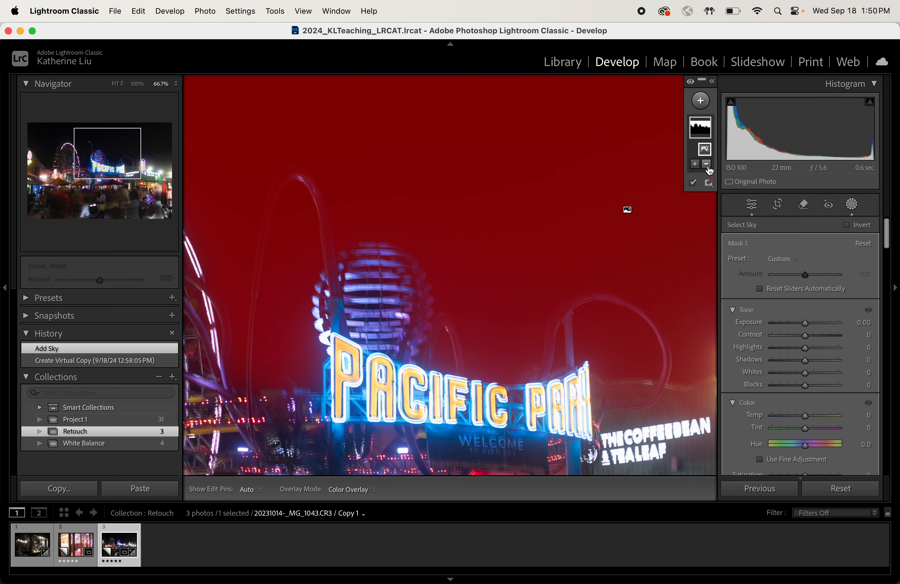
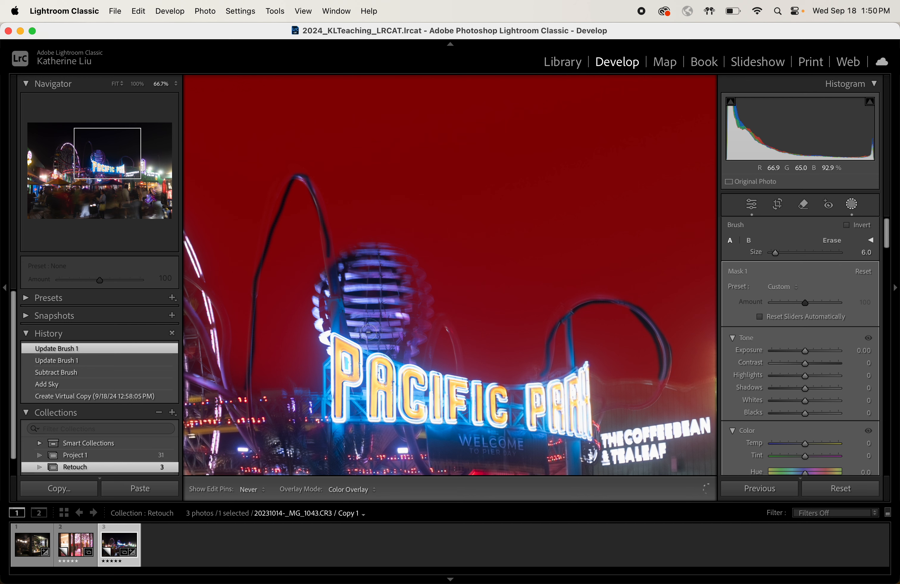
# Step: Brush the glowing globe-shaped ride and the edge beside it out of the sky mask at size 6
pyautogui.moveTo(390, 264)
pyautogui.mouseDown()
pyautogui.moveTo(422, 298)
pyautogui.moveTo(403, 270)
pyautogui.moveTo(378, 255)
pyautogui.moveTo(419, 288)
pyautogui.moveTo(414, 338)
pyautogui.mouseUp()
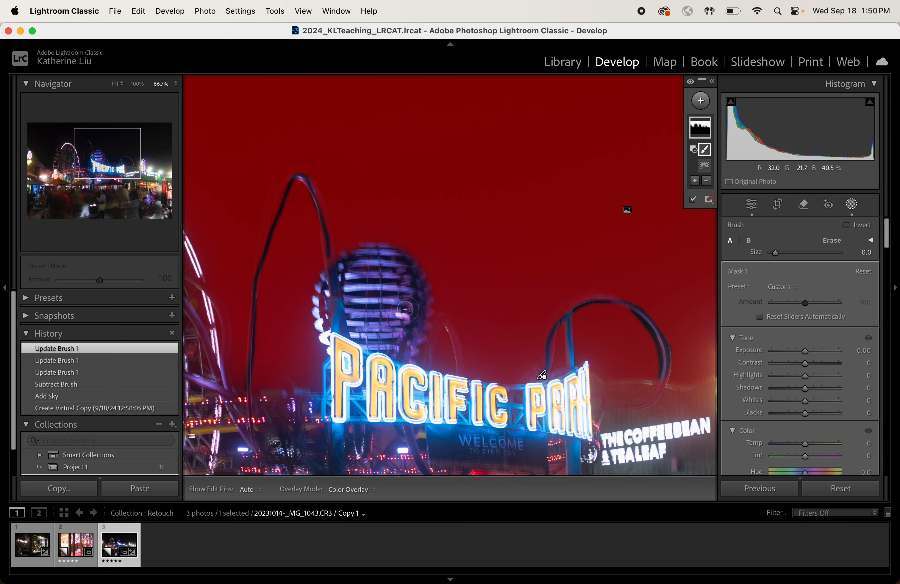
pyautogui.moveTo(339, 268); pyautogui.dragTo(335, 301)
pyautogui.press('super+minus')
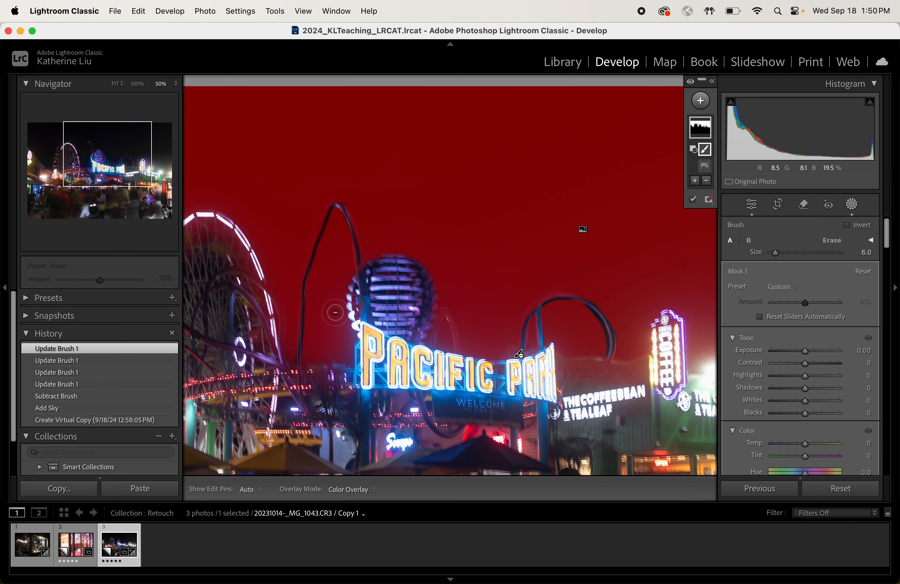
pyautogui.scroll(10, 335, 313)
pyautogui.scroll(-5, 335, 312)
pyautogui.press('super+minus')
pyautogui.click(340, 318)
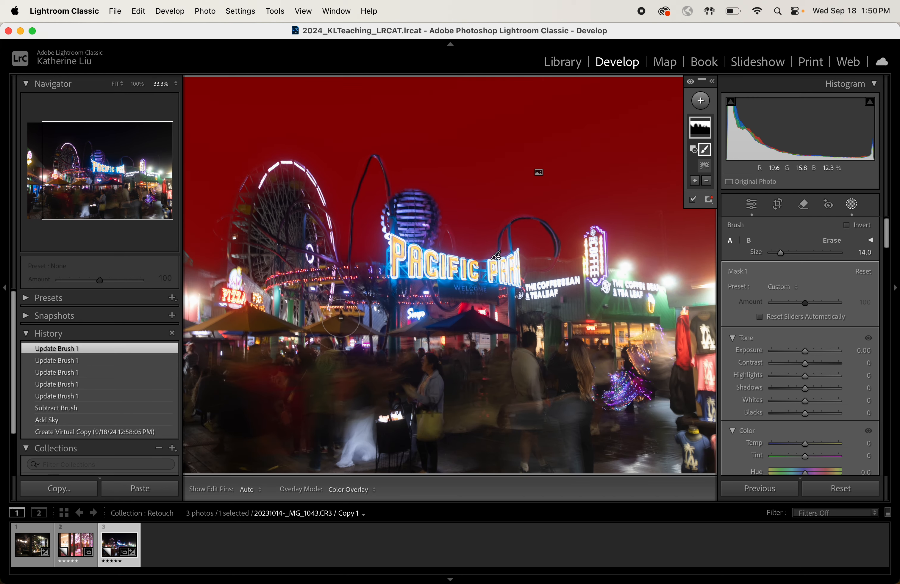
# Step: Brush the Ferris wheel out of the sky mask with the subtracting brush at size 14
pyautogui.press('super+equal')
pyautogui.scroll(-10, 276, 239)
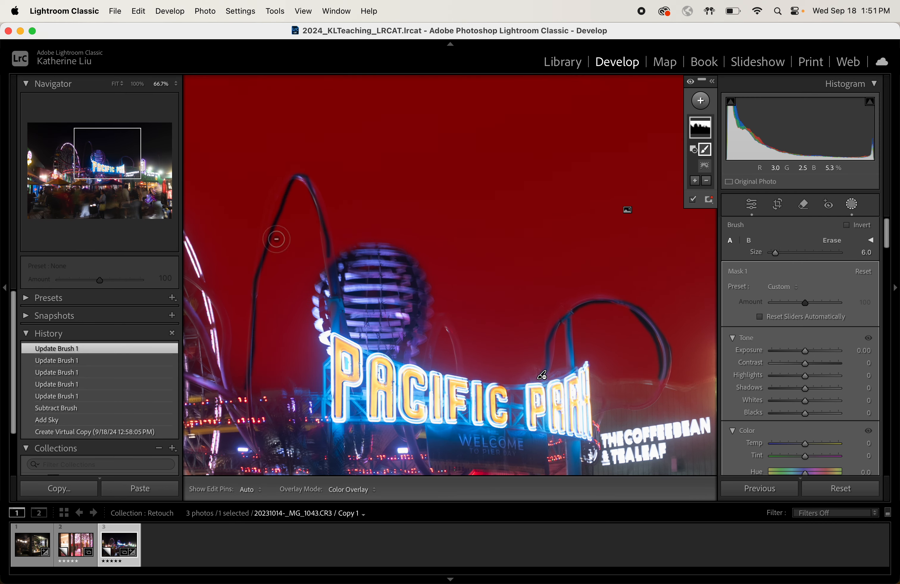
pyautogui.click(77, 160)
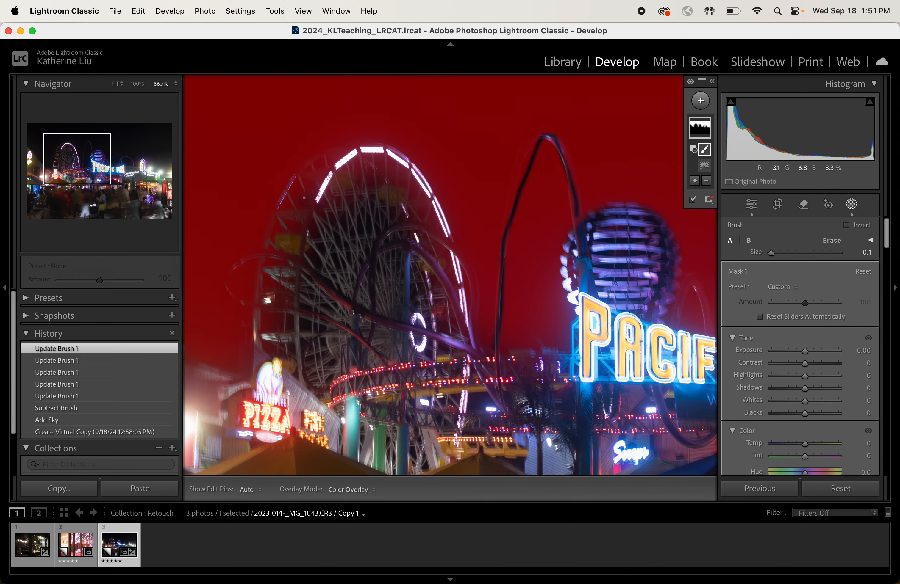
pyautogui.scroll(13, 304, 198)
pyautogui.press('h')
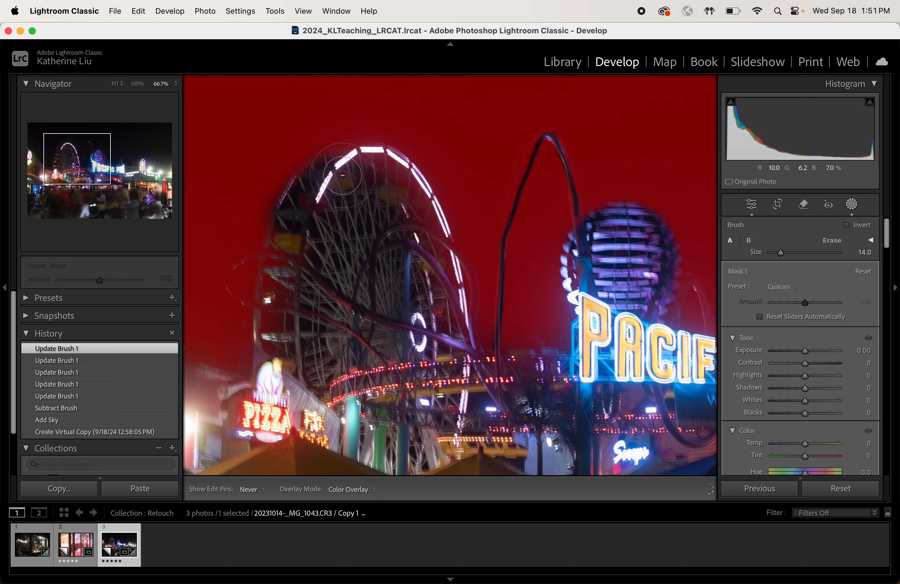
pyautogui.moveTo(416, 320)
pyautogui.mouseDown()
pyautogui.moveTo(441, 302)
pyautogui.moveTo(438, 319)
pyautogui.mouseUp()
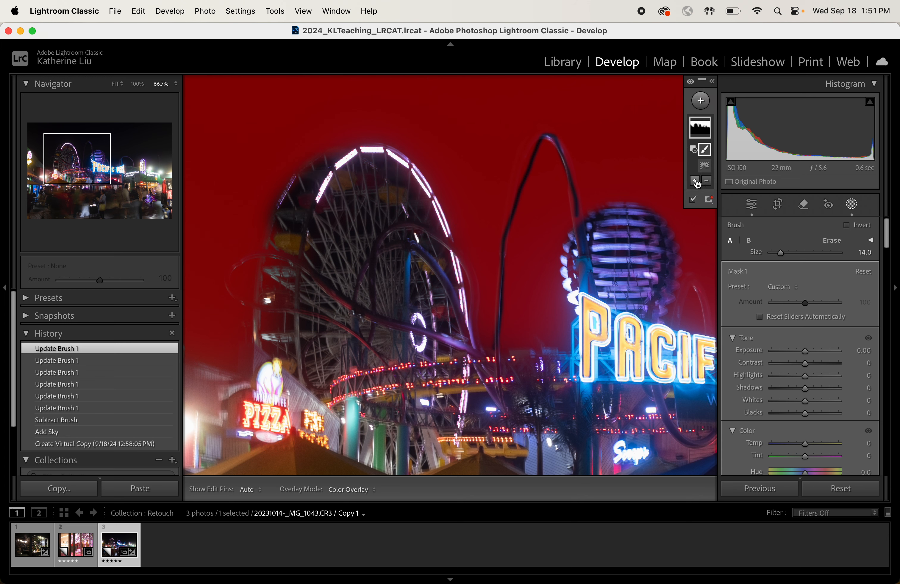
# Step: Add a Brush component to the sky mask and paint over the upper part of the Ferris wheel at size 14
pyautogui.click(698, 182)
pyautogui.click(703, 291)
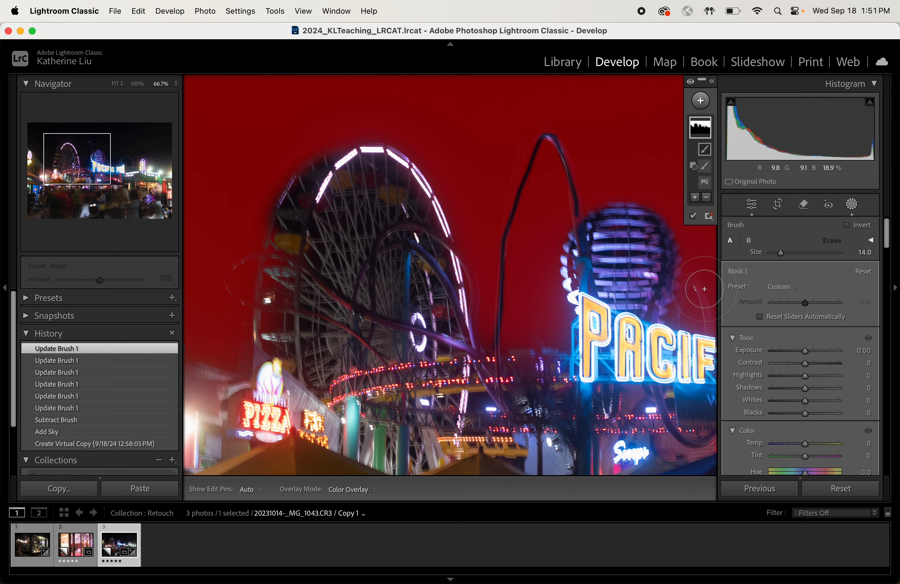
pyautogui.moveTo(354, 172)
pyautogui.mouseDown()
pyautogui.moveTo(316, 242)
pyautogui.moveTo(321, 162)
pyautogui.moveTo(382, 130)
pyautogui.moveTo(406, 170)
pyautogui.moveTo(386, 184)
pyautogui.mouseUp()
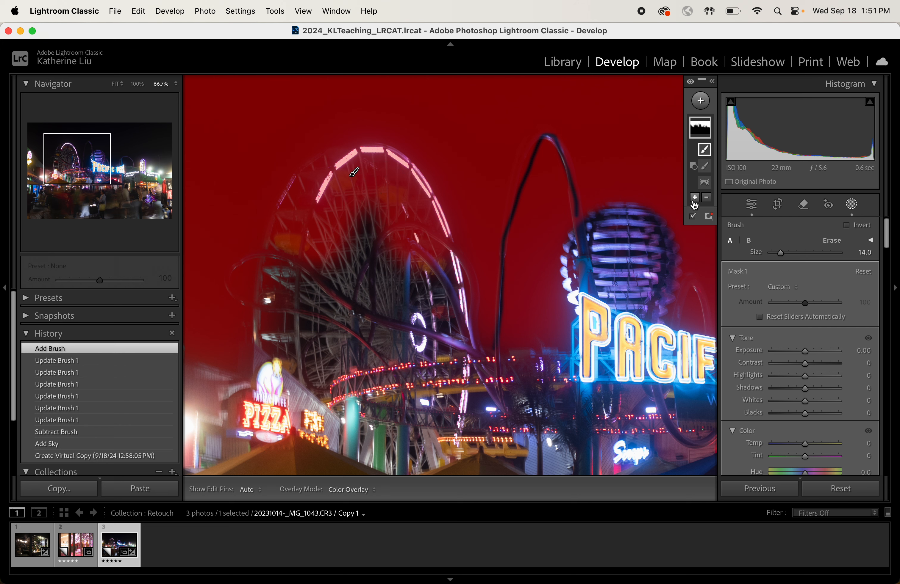
# Step: Subtract the Ferris wheel from the sky mask again with a new Brush component at size 14
pyautogui.click(707, 197)
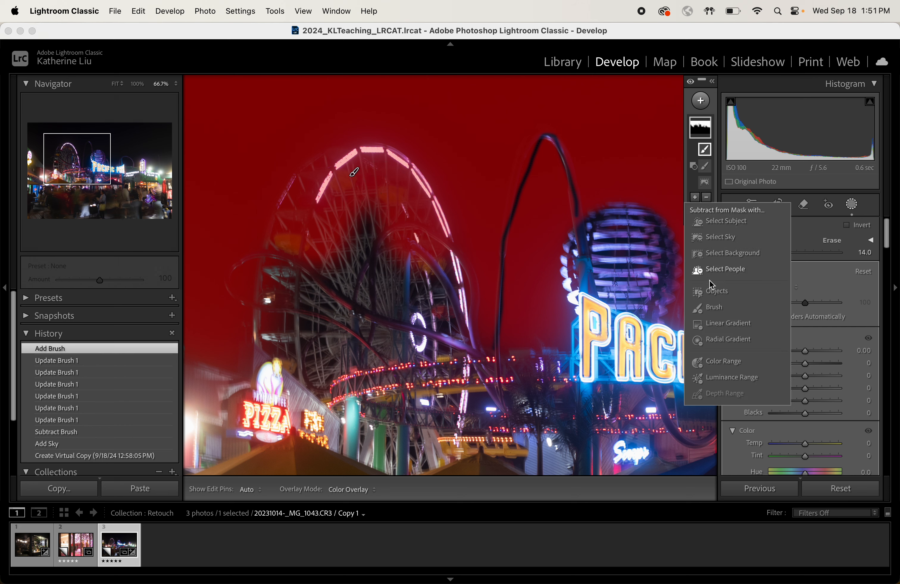
pyautogui.click(715, 308)
pyautogui.press('h')
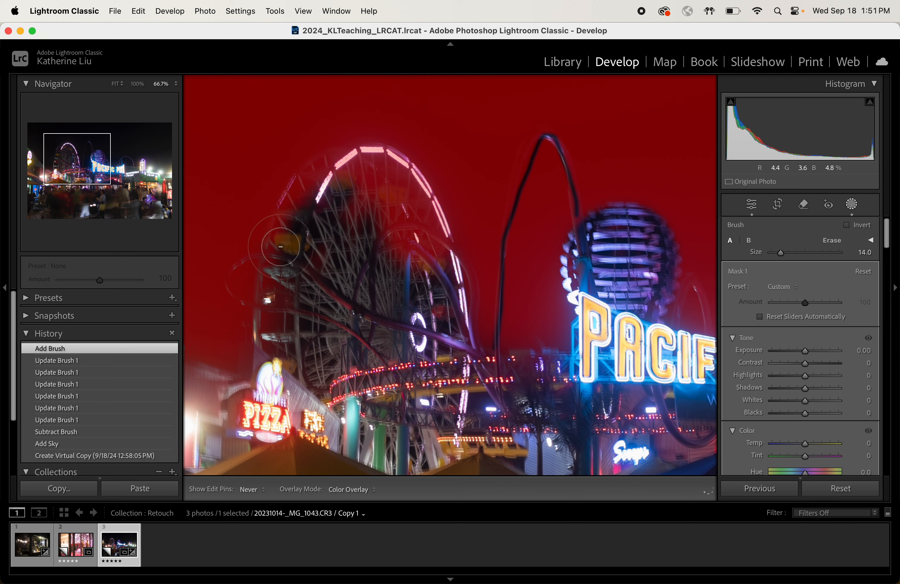
pyautogui.moveTo(293, 203)
pyautogui.mouseDown()
pyautogui.moveTo(365, 168)
pyautogui.moveTo(406, 273)
pyautogui.moveTo(402, 212)
pyautogui.moveTo(412, 203)
pyautogui.moveTo(427, 245)
pyautogui.moveTo(426, 227)
pyautogui.moveTo(401, 183)
pyautogui.moveTo(366, 175)
pyautogui.moveTo(346, 256)
pyautogui.moveTo(395, 225)
pyautogui.moveTo(427, 284)
pyautogui.moveTo(430, 259)
pyautogui.moveTo(437, 319)
pyautogui.mouseUp()
# Step: Set the masked sky's exposure to 2.14, contrast to -100 and highlights to 14
pyautogui.press('super+minus')
pyautogui.press('super+minus')
pyautogui.press('super+minus')
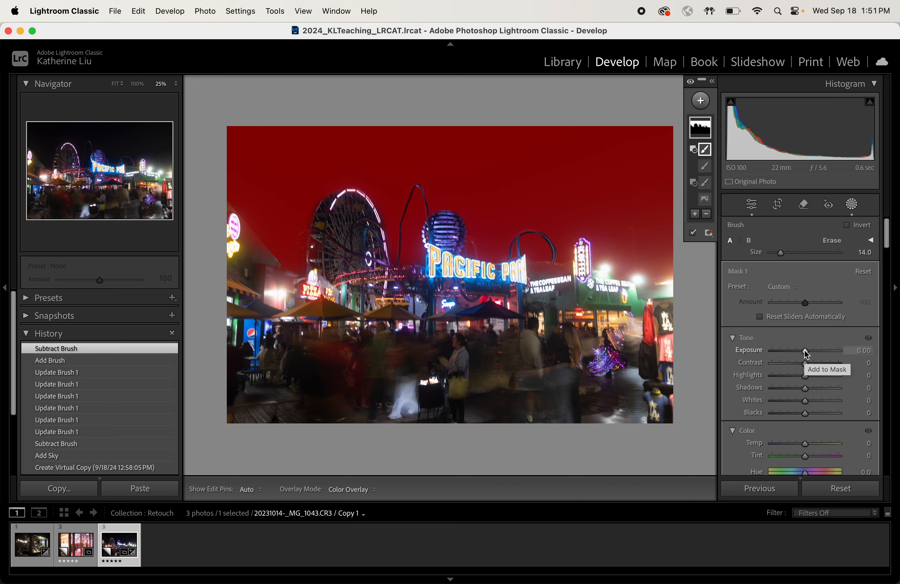
pyautogui.moveTo(804, 350); pyautogui.dragTo(825, 354)
pyautogui.click(805, 377)
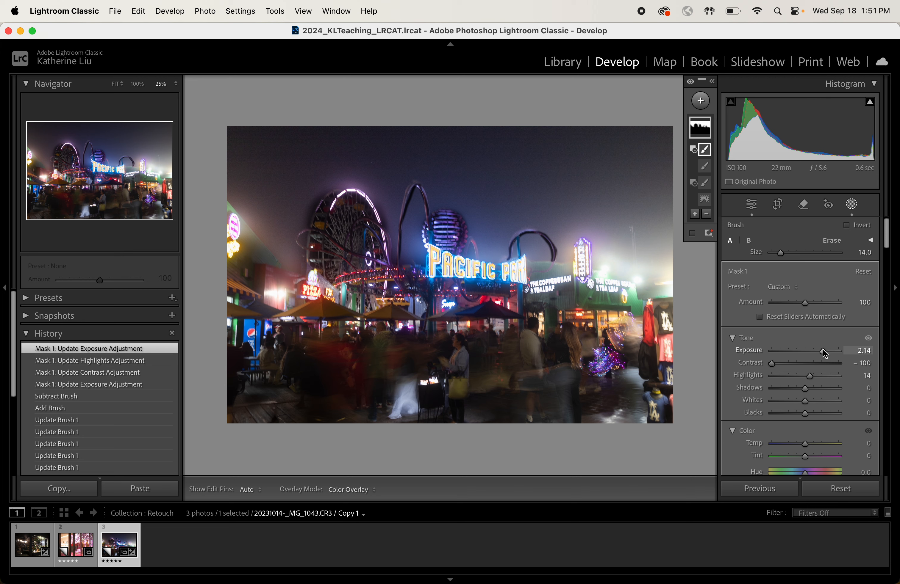
# Step: Reset the masked night sky's exposure and raise it to 2.27
pyautogui.moveTo(826, 354); pyautogui.dragTo(788, 353)
pyautogui.doubleClick(752, 351)
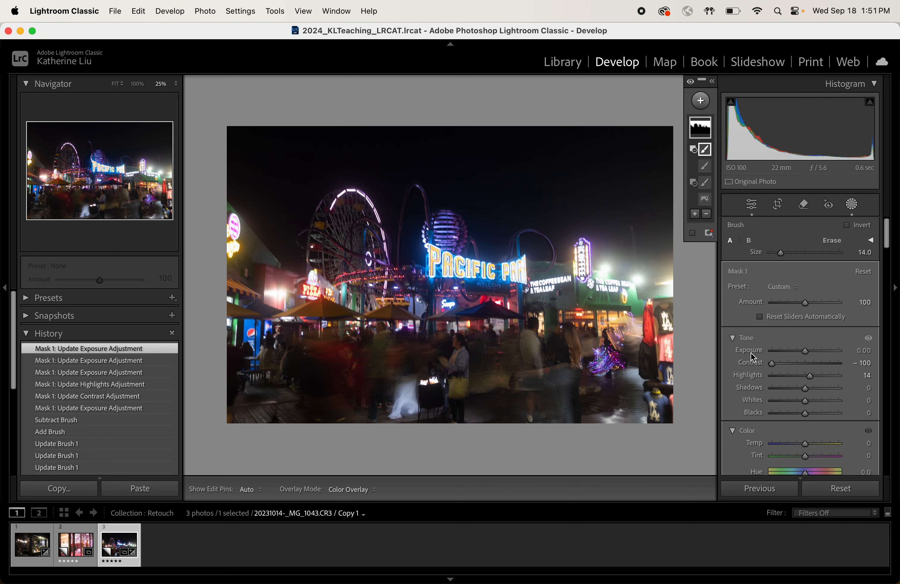
pyautogui.moveTo(805, 351); pyautogui.dragTo(824, 350)
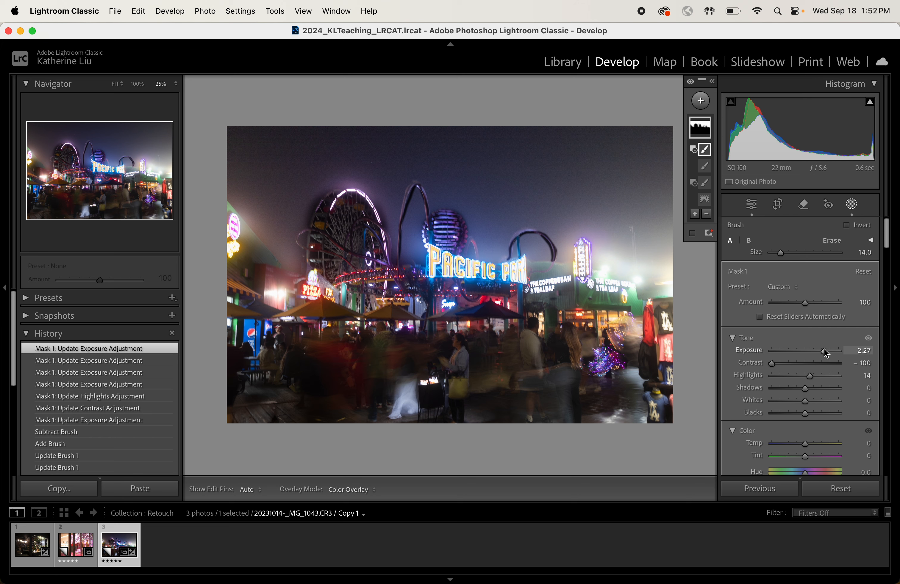
# Step: Create a virtual copy of the pumpkin field photo 20231028-_MG_1137.CR3 from the Project 1 collection and add it to the Retouch collection
pyautogui.click(72, 543)
pyautogui.click(50, 334)
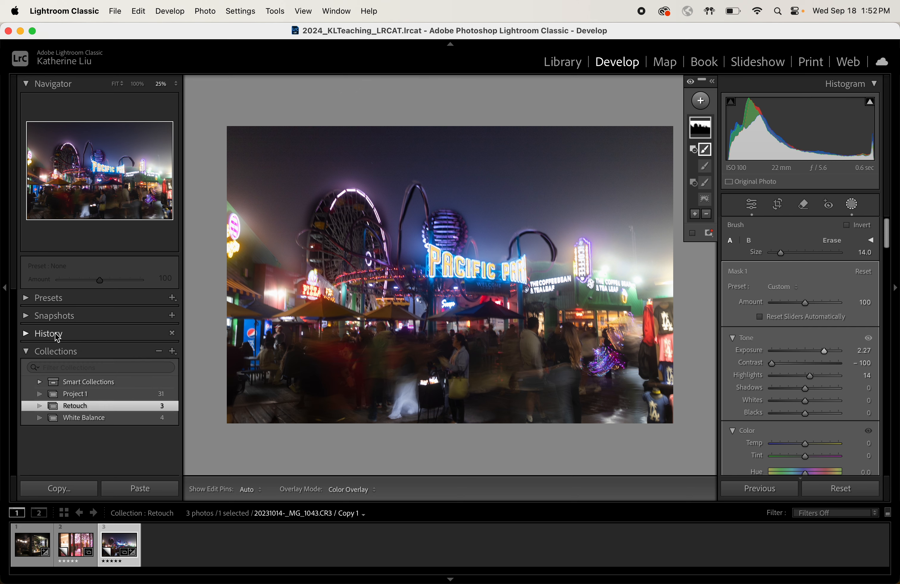
pyautogui.click(79, 395)
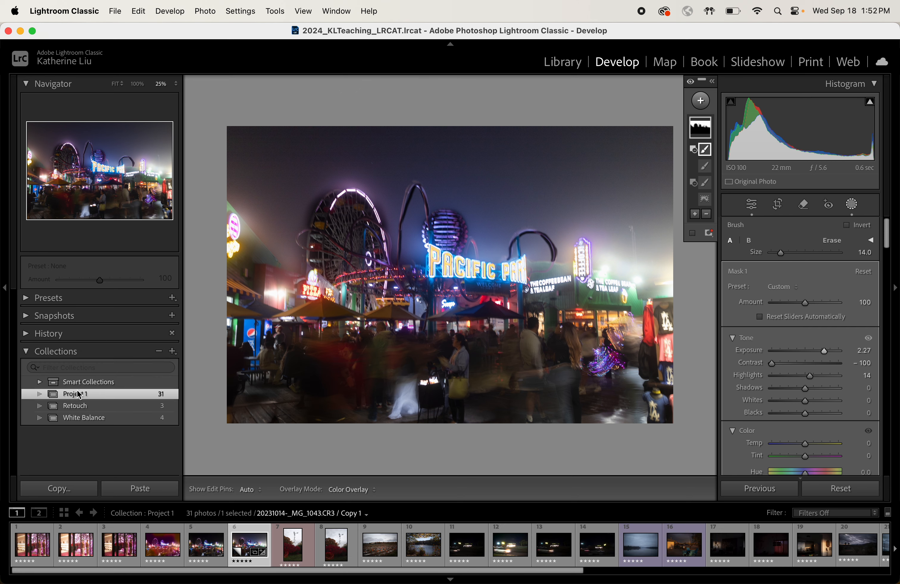
pyautogui.click(385, 549)
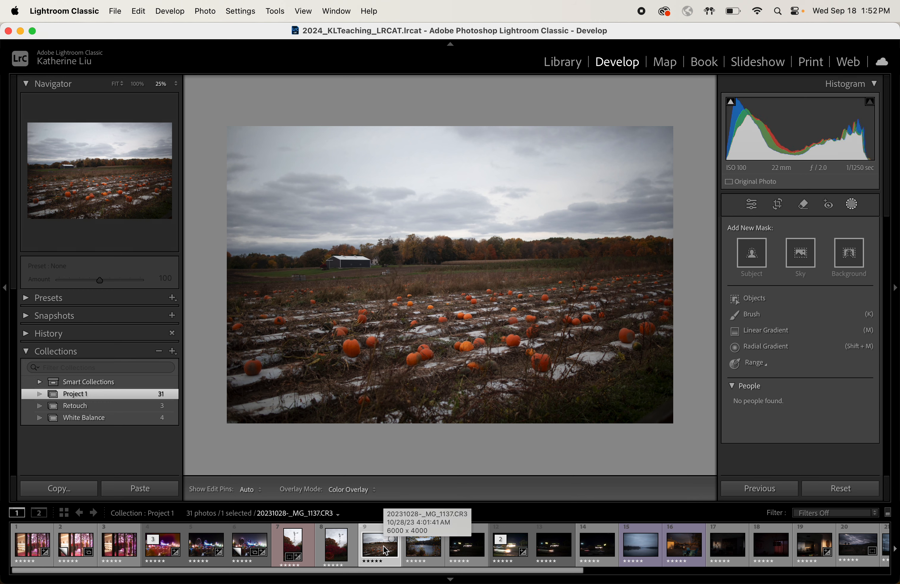
pyautogui.rightClick(384, 546)
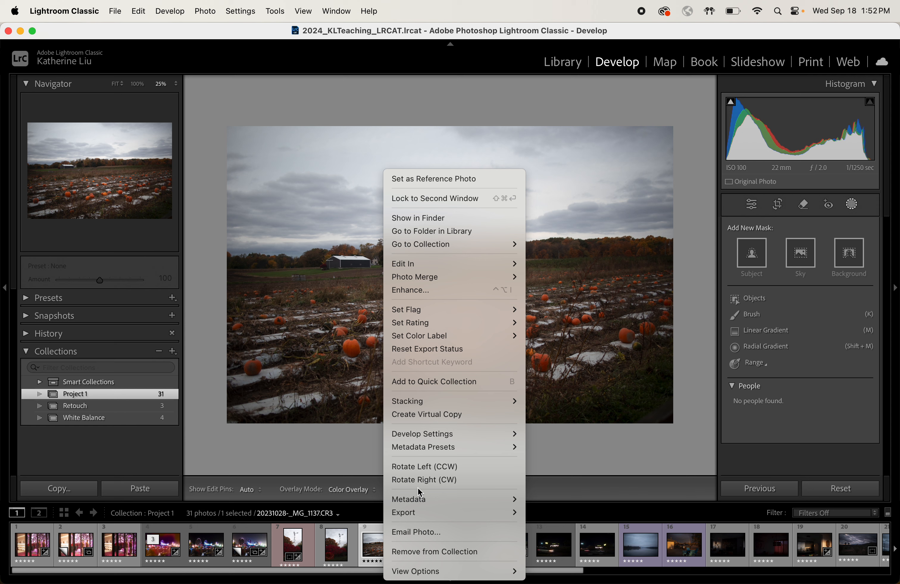
pyautogui.click(425, 414)
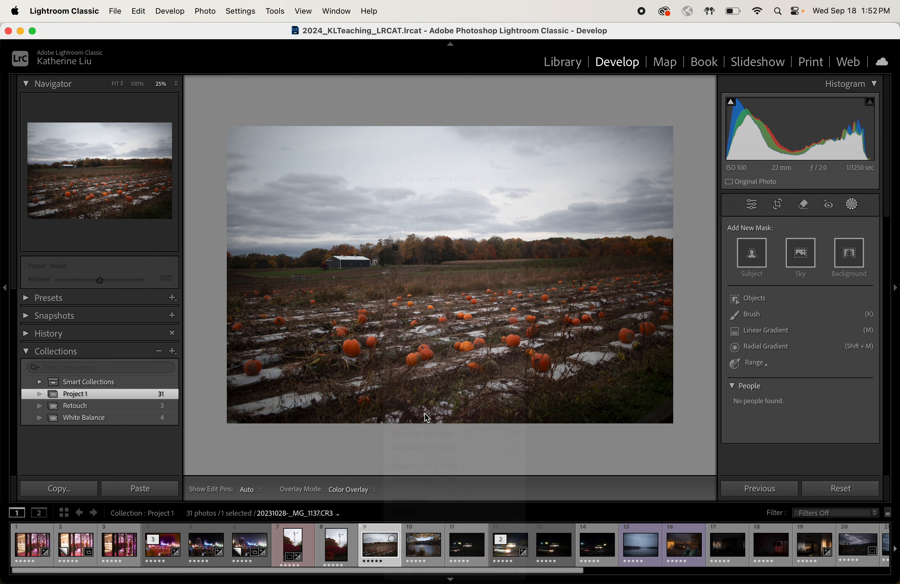
pyautogui.moveTo(415, 554)
pyautogui.mouseDown()
pyautogui.moveTo(139, 440)
pyautogui.moveTo(127, 408)
pyautogui.mouseUp()
pyautogui.click(129, 409)
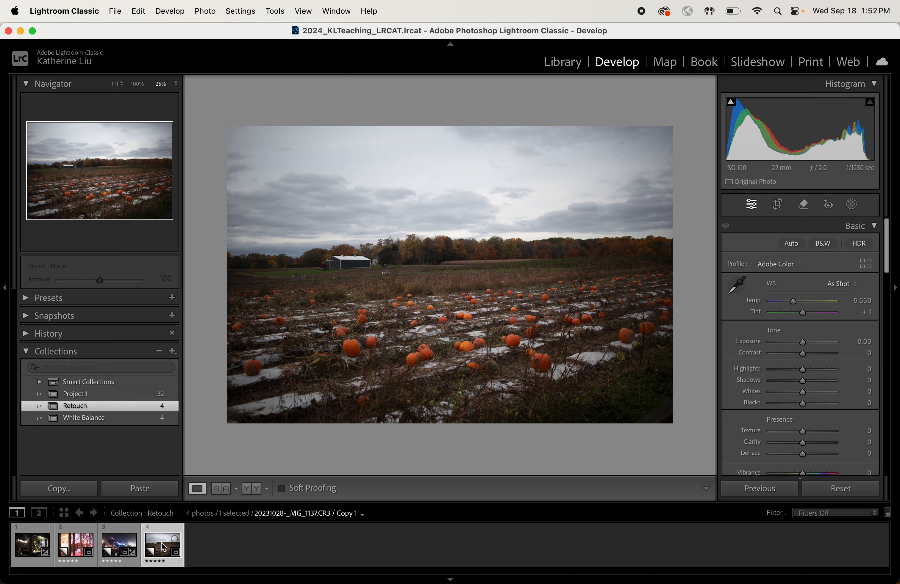
# Step: Create a Select Sky mask on the pumpkin field copy
pyautogui.click(851, 204)
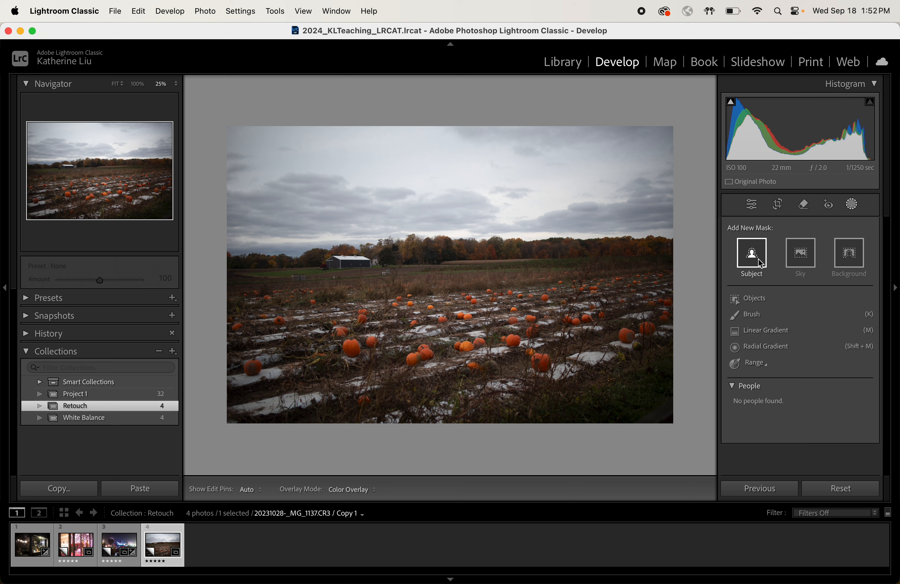
pyautogui.click(805, 259)
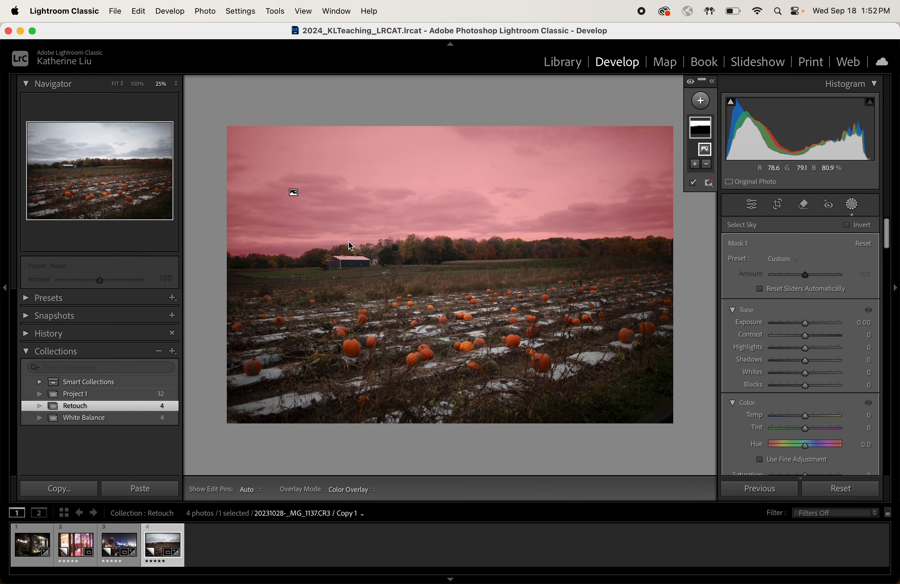
# Step: Examine how closely the sky mask follows the treetops and branches along the horizon
pyautogui.press('super+equal')
pyautogui.press('super+equal')
pyautogui.press('super+equal')
pyautogui.scroll(3, 348, 241)
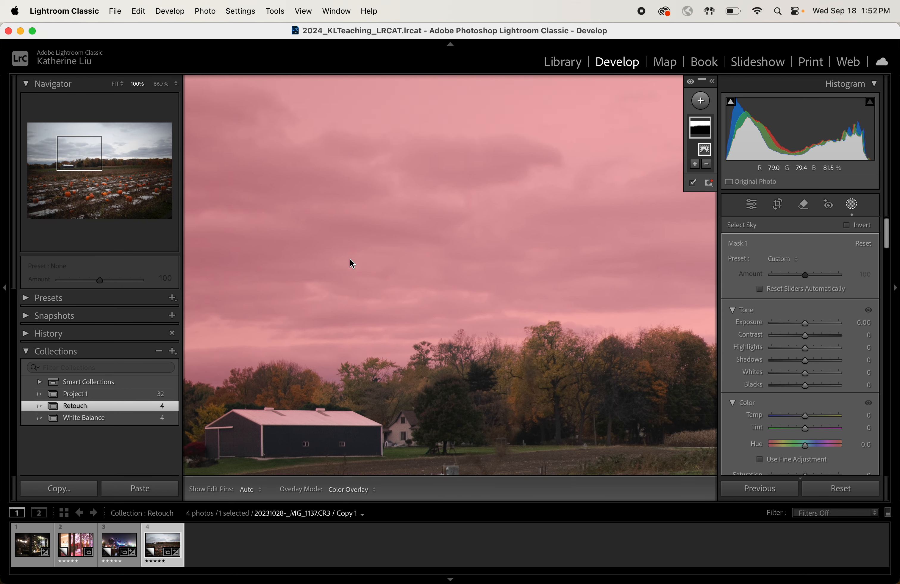
pyautogui.press('super+equal')
pyautogui.press('super+equal')
pyautogui.press('super+equal')
pyautogui.press('super+equal')
pyautogui.scroll(-10, 427, 362)
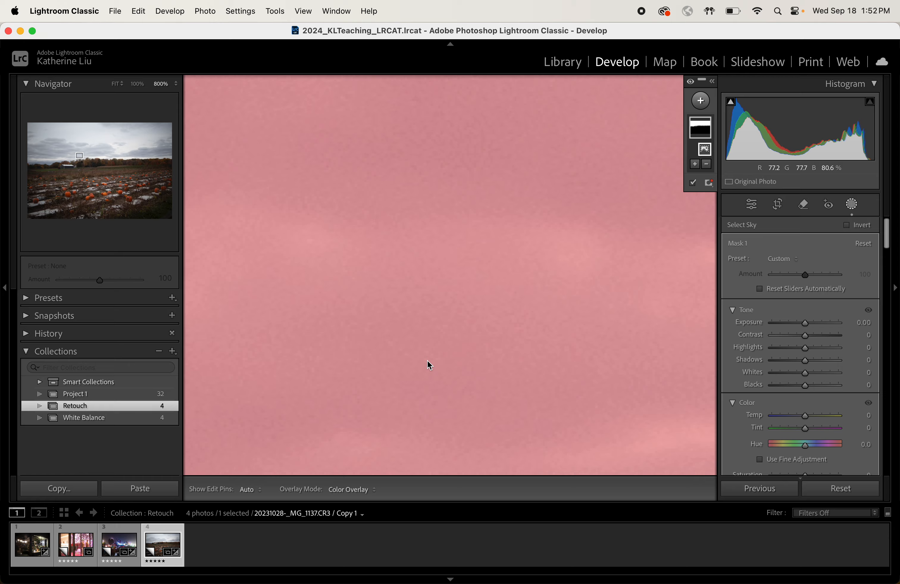
pyautogui.scroll(-5, 427, 367)
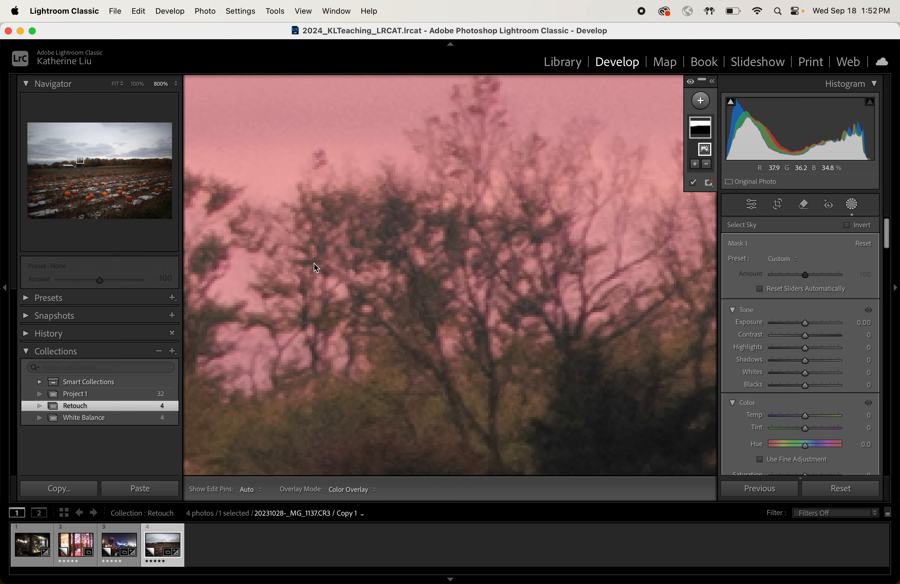
pyautogui.press('super+minus')
pyautogui.press('super+minus')
pyautogui.press('super+minus')
pyautogui.press('super+minus')
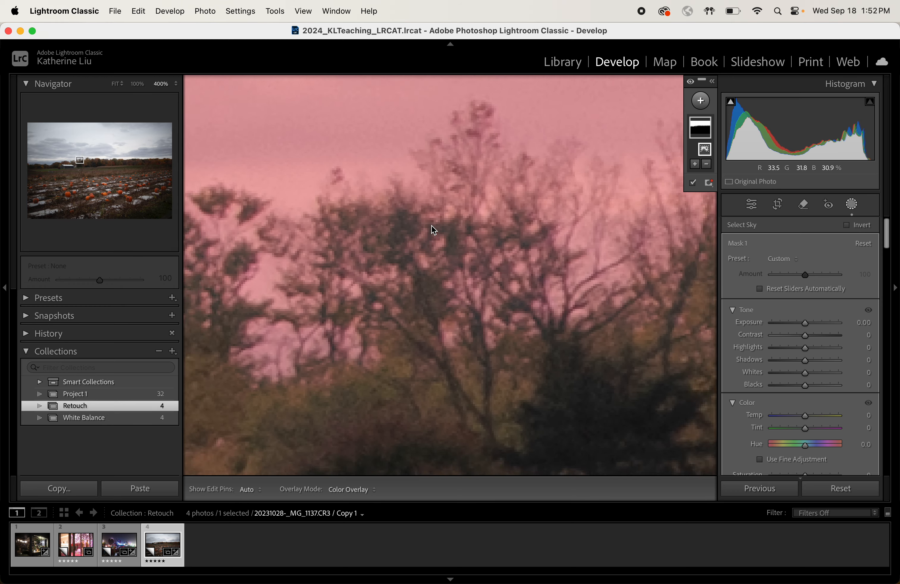
pyautogui.press('super+minus')
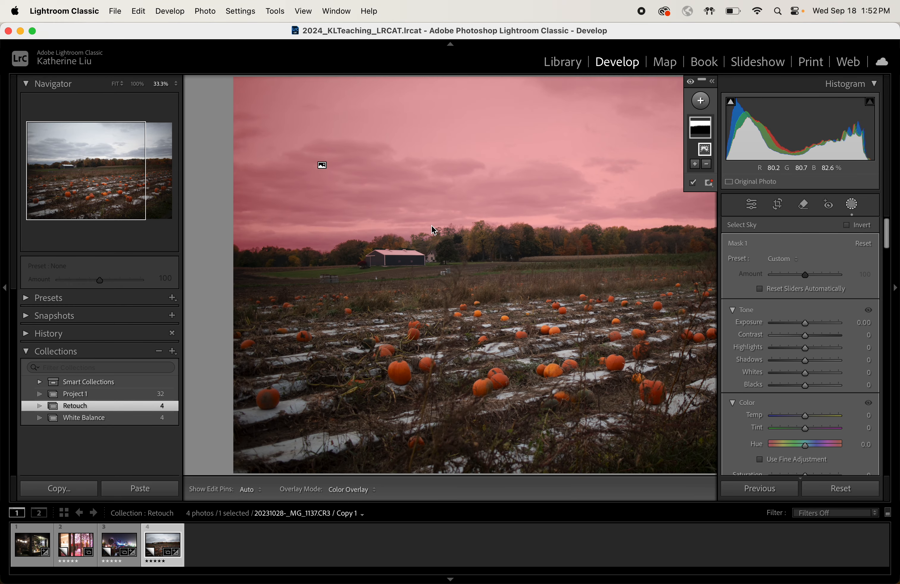
pyautogui.press('super+minus')
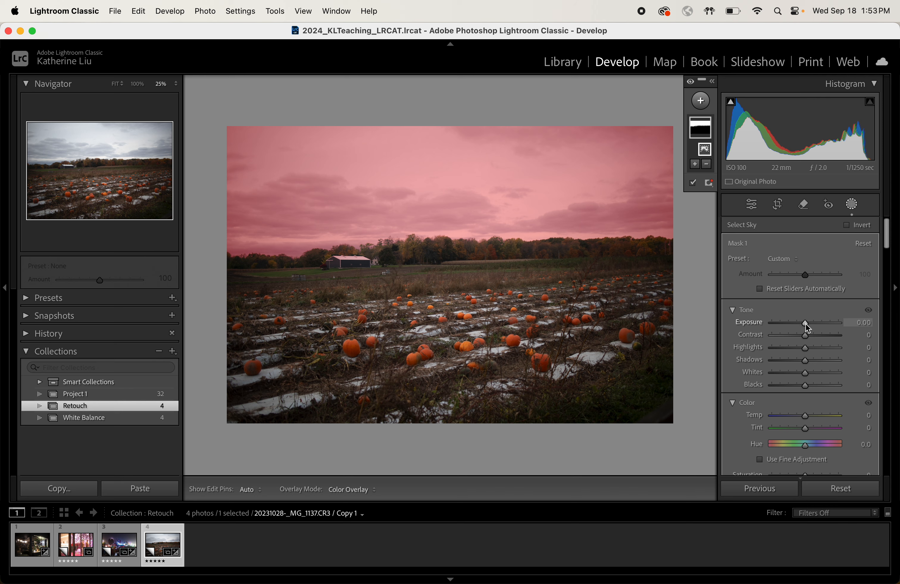
# Step: Set the masked sky's exposure to -1.50, temp to -100 and tint to 100
pyautogui.moveTo(805, 323); pyautogui.dragTo(787, 324)
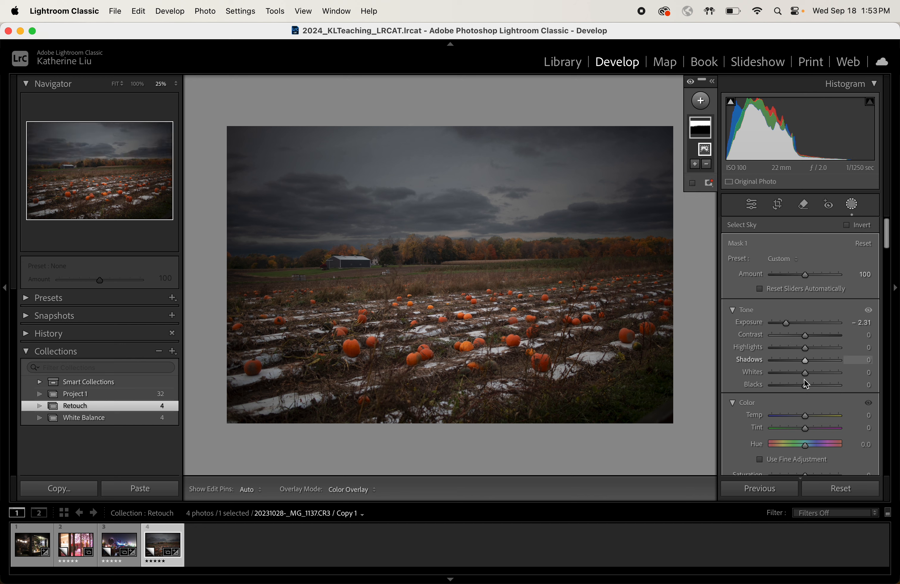
pyautogui.moveTo(807, 417); pyautogui.dragTo(792, 414)
pyautogui.moveTo(784, 323); pyautogui.dragTo(792, 323)
pyautogui.moveTo(807, 428); pyautogui.dragTo(855, 428)
pyautogui.moveTo(792, 416); pyautogui.dragTo(776, 419)
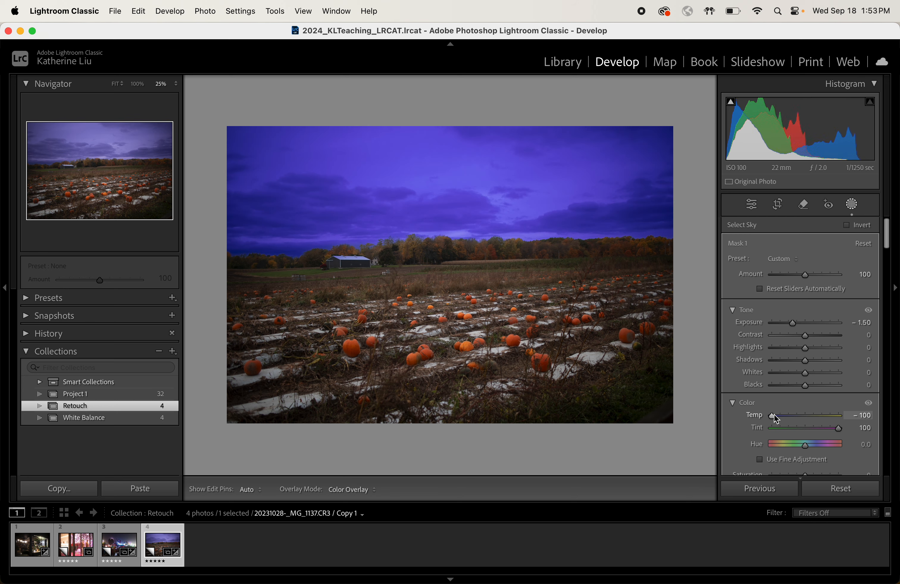
# Step: Shift the masked sky's hue to -126.8 so it turns green
pyautogui.moveTo(815, 448); pyautogui.dragTo(782, 442)
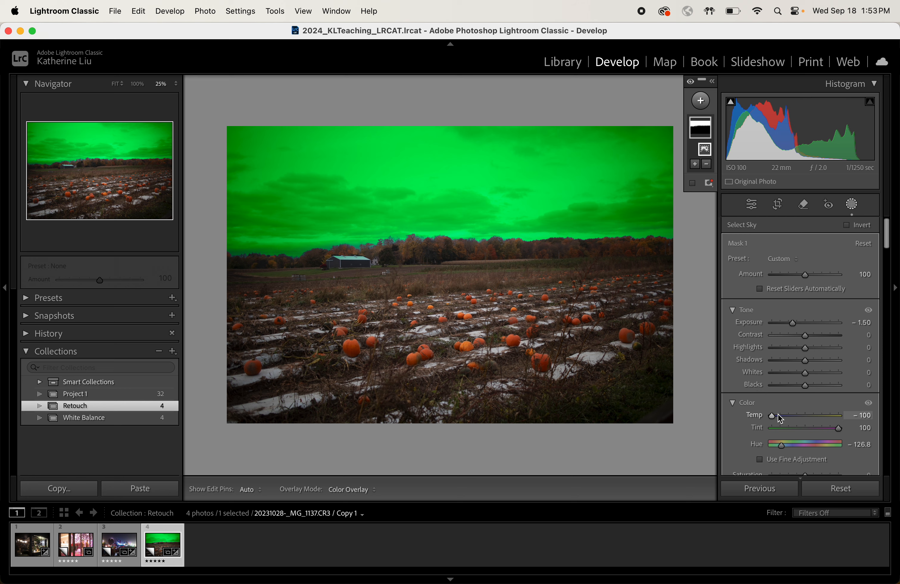
pyautogui.scroll(-3, 812, 363)
pyautogui.scroll(-5, 814, 367)
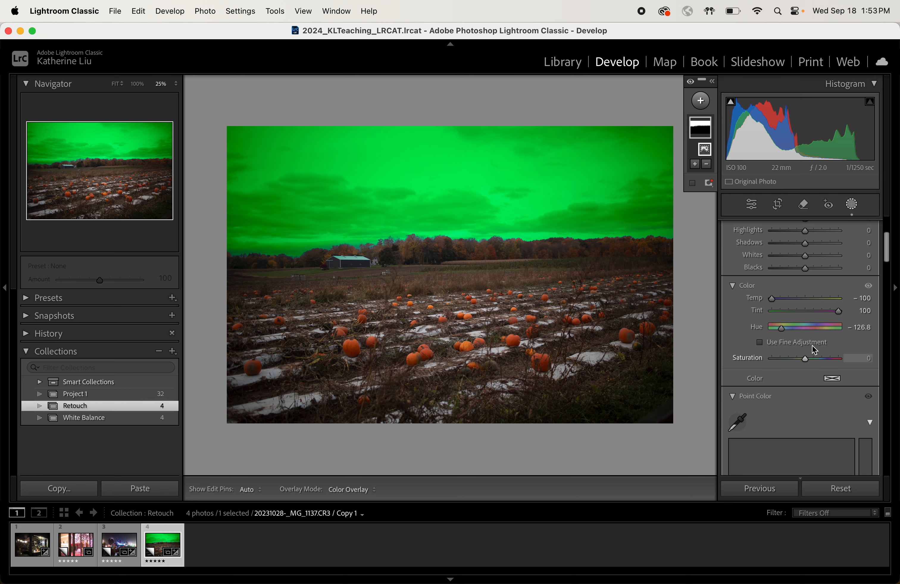
pyautogui.scroll(-3, 806, 400)
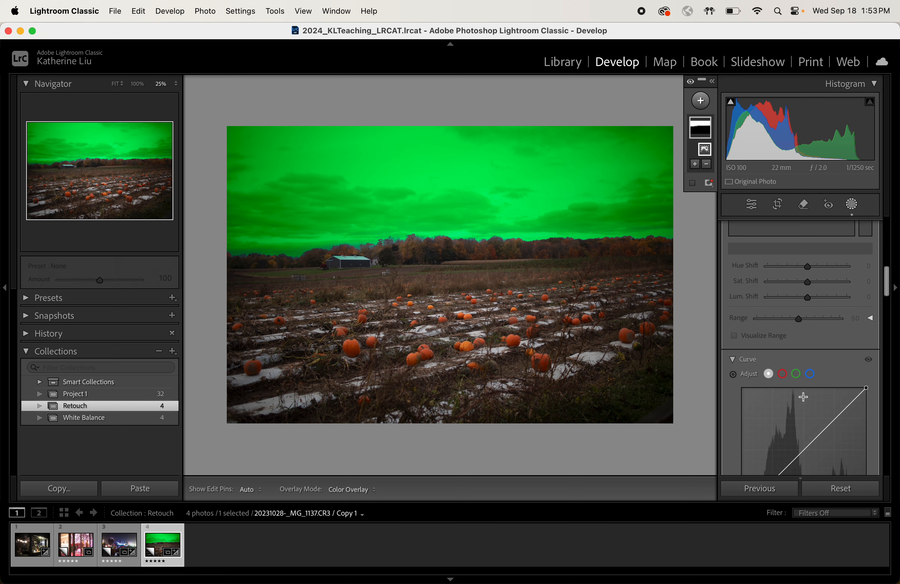
pyautogui.scroll(8, 806, 400)
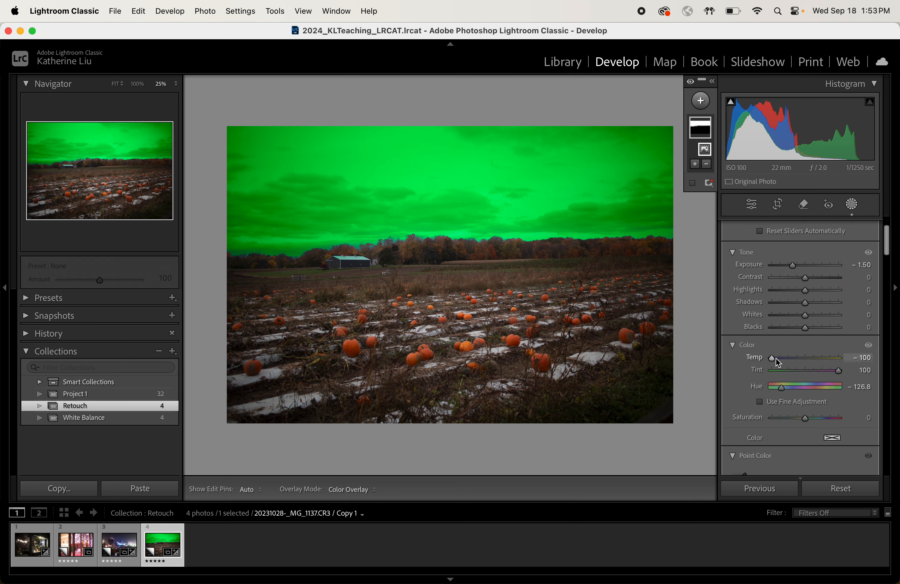
pyautogui.moveTo(776, 358); pyautogui.dragTo(732, 365)
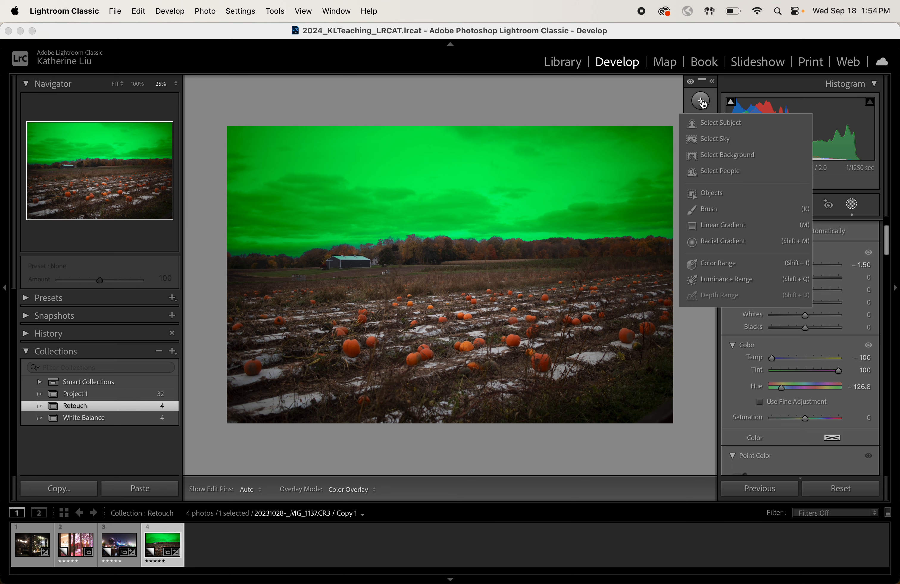
# Step: Start a new Brush mask for the orange pumpkins in the foreground of the field
pyautogui.click(707, 211)
pyautogui.press('super+equal')
pyautogui.press('super+equal')
pyautogui.press('super+equal')
pyautogui.press('super+equal')
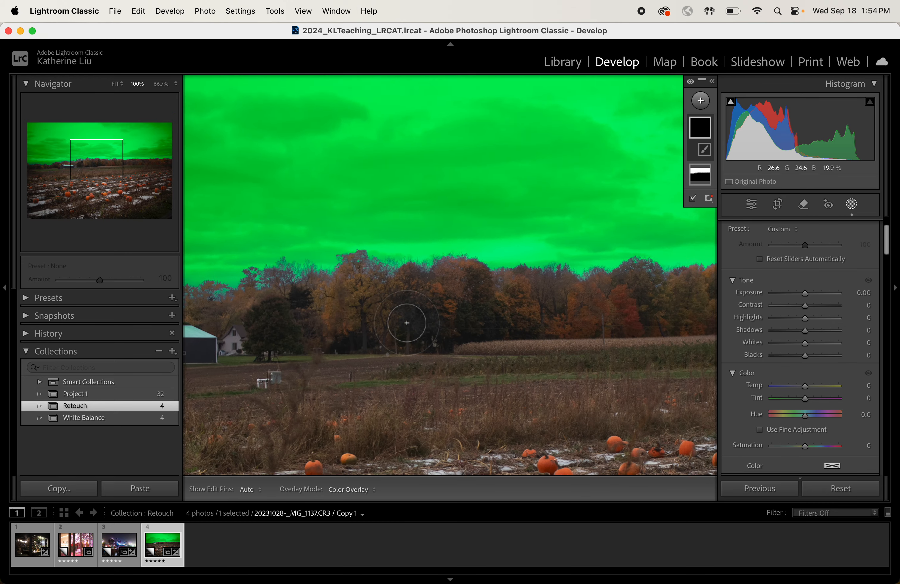
pyautogui.scroll(5, 406, 322)
pyautogui.press('super+minus')
pyautogui.press('super+minus')
pyautogui.press('super+minus')
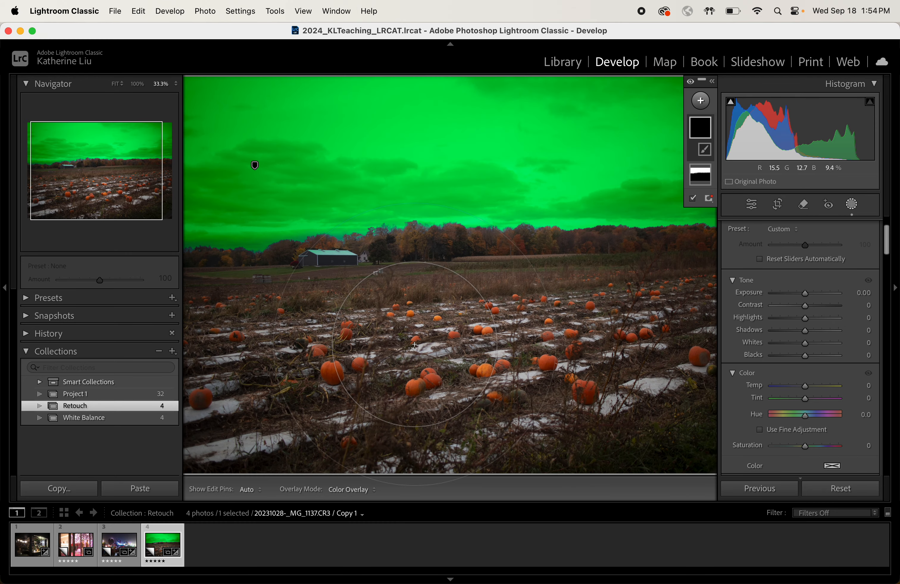
pyautogui.press('super+equal')
pyautogui.press('super+equal')
pyautogui.press('super+equal')
pyautogui.press('super+equal')
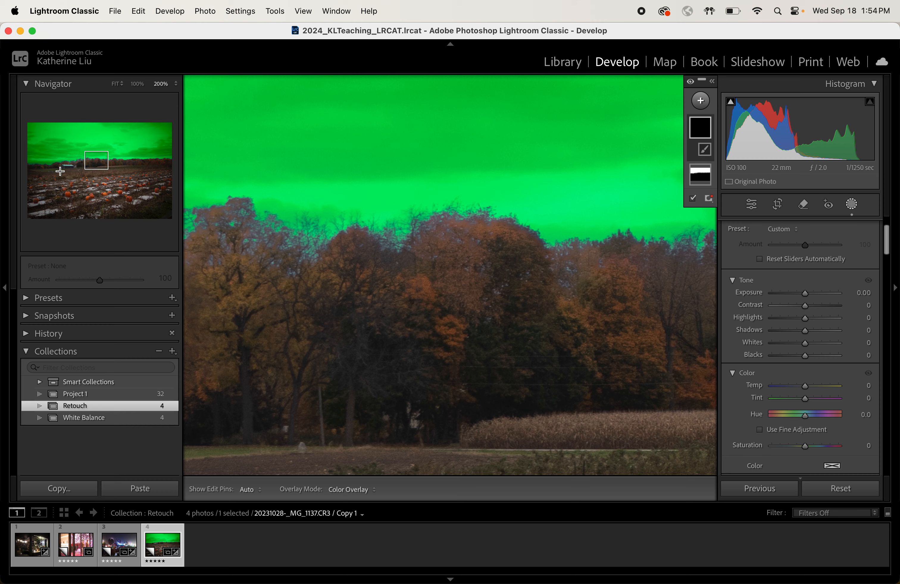
pyautogui.moveTo(93, 167); pyautogui.dragTo(120, 192)
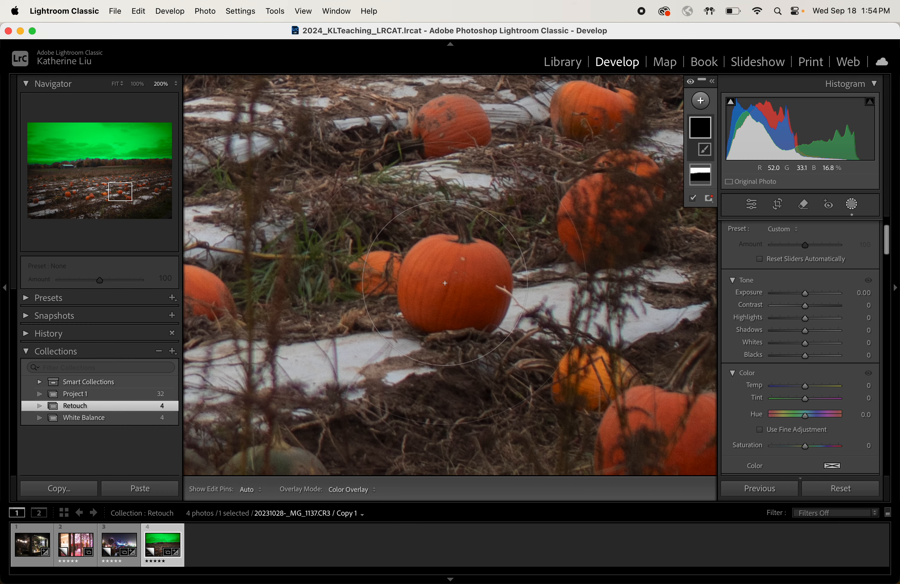
# Step: Set the mask brush size to 15.2 for painting the large central pumpkin
pyautogui.scroll(-10, 445, 283)
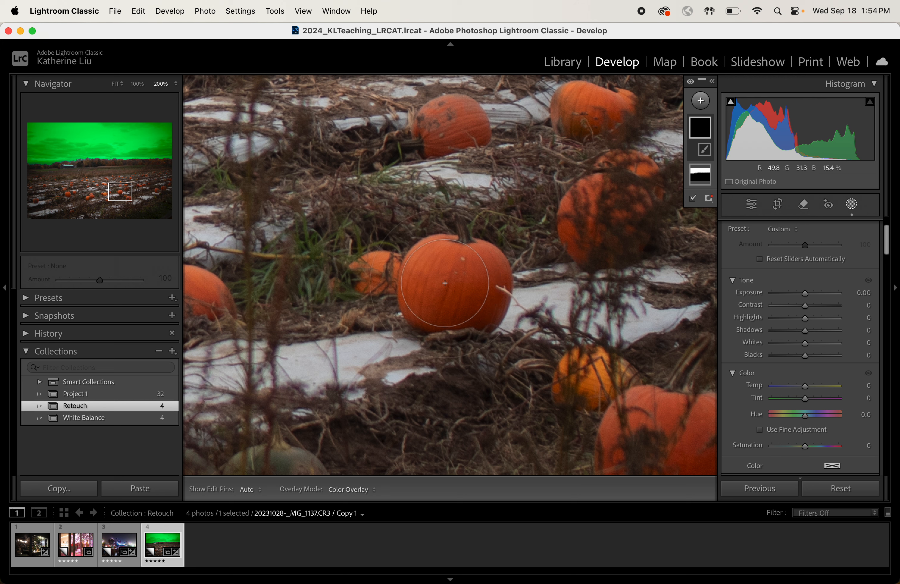
pyautogui.scroll(-3, 444, 283)
pyautogui.scroll(3, 817, 241)
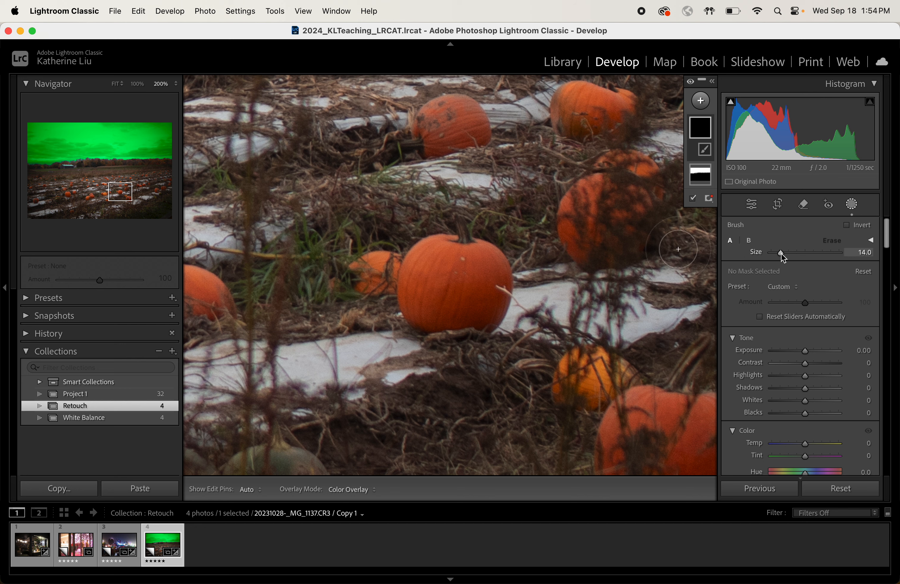
pyautogui.moveTo(781, 253); pyautogui.dragTo(781, 253)
# Step: Close and reopen masking, and start a fresh Brush mask alongside the sky mask
pyautogui.click(853, 207)
pyautogui.click(854, 207)
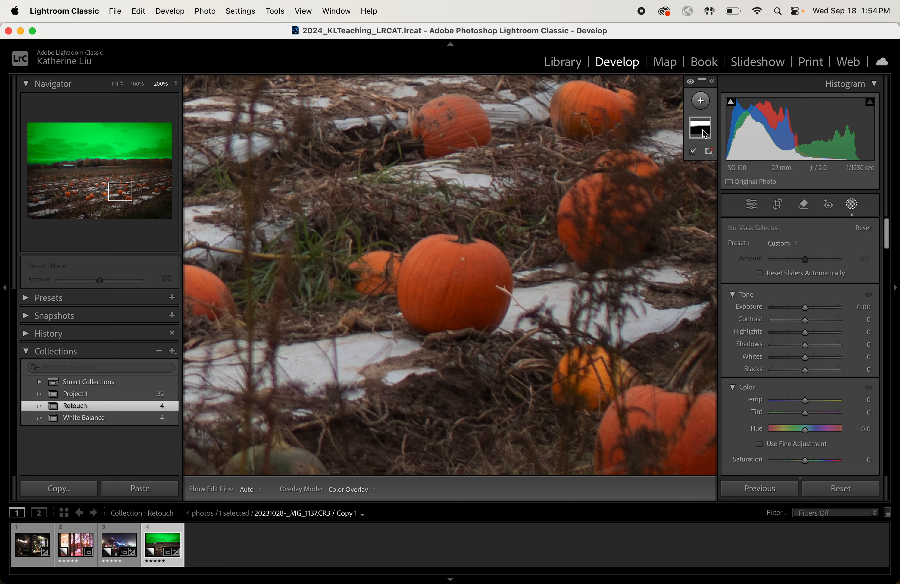
pyautogui.click(703, 106)
pyautogui.click(714, 204)
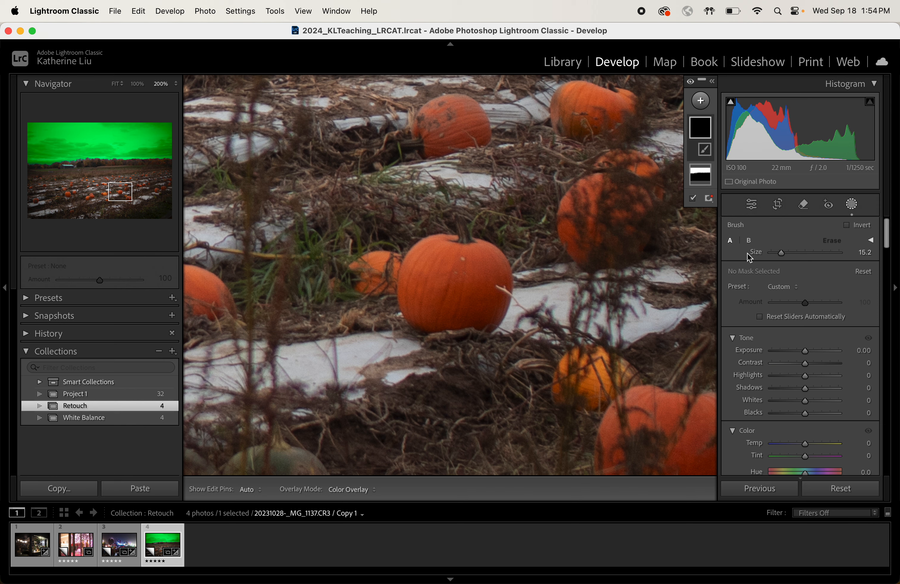
# Step: Examine the adjustments available for the Brush mask, from Tone and Color through Point Color and Curve to Detail
pyautogui.scroll(-10, 825, 262)
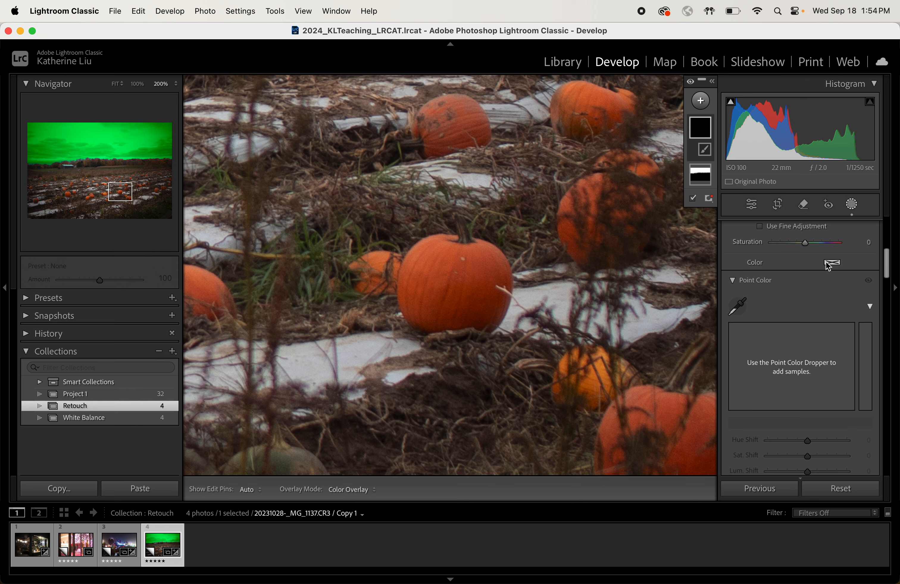
pyautogui.scroll(-12, 828, 267)
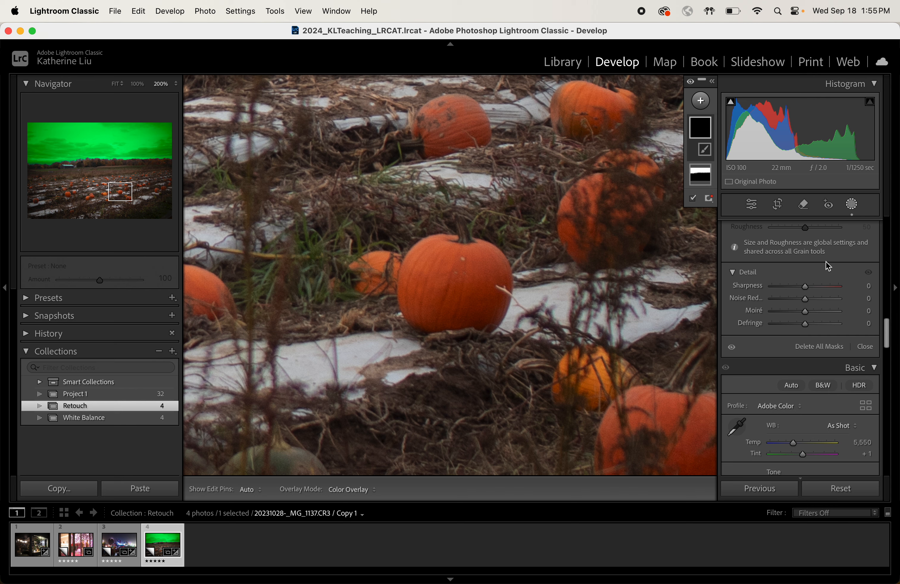
pyautogui.scroll(20, 826, 261)
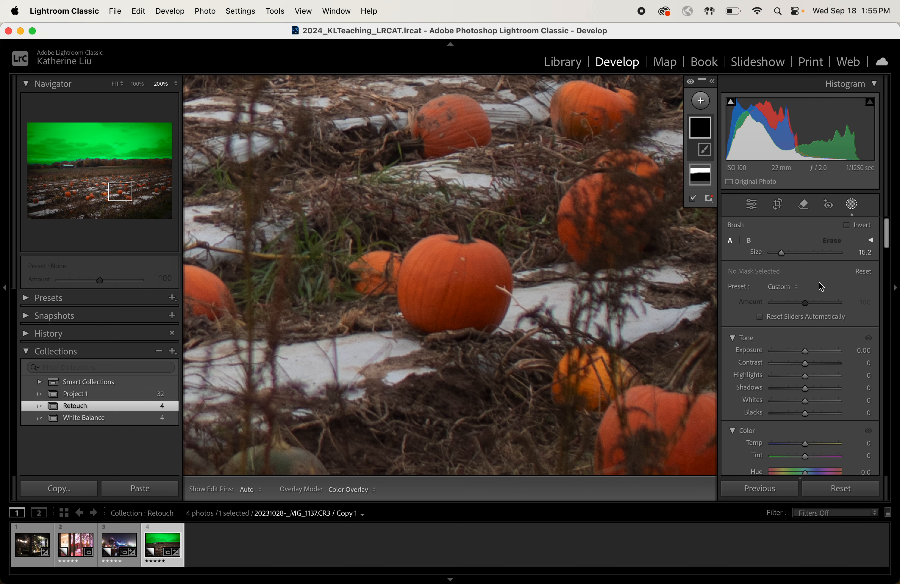
pyautogui.scroll(-10, 803, 325)
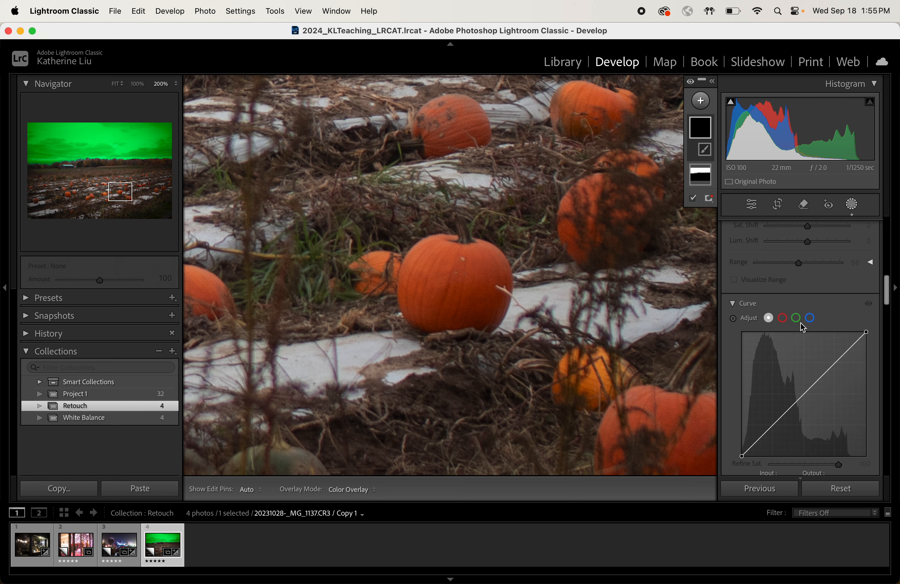
# Step: Set the mask brush's feather to 0 and paint the mask over the large central pumpkin
pyautogui.scroll(-5, 800, 323)
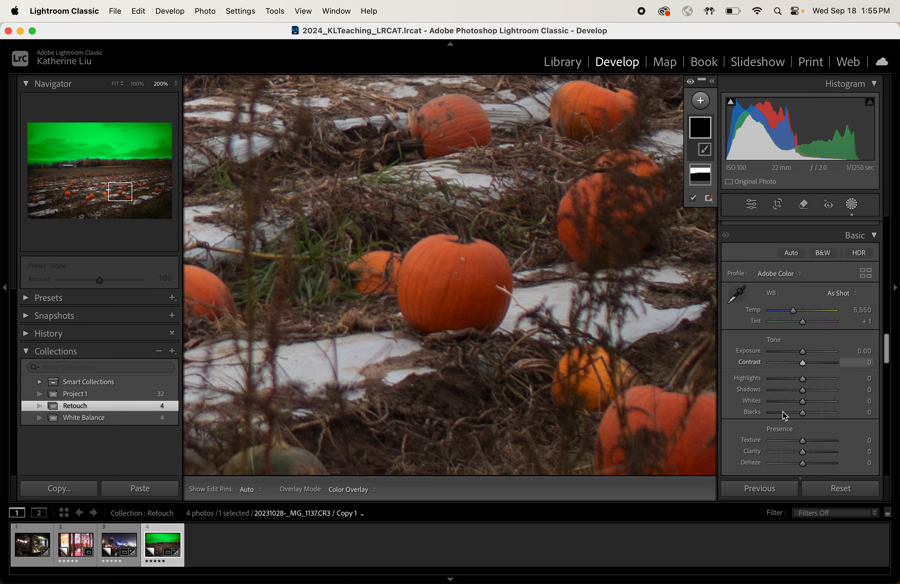
pyautogui.scroll(5, 846, 351)
pyautogui.scroll(-5, 816, 353)
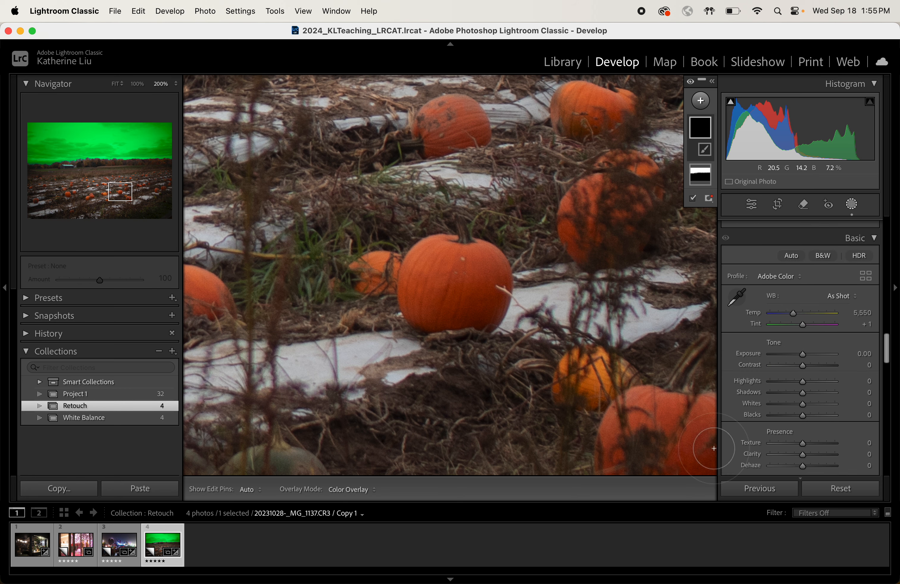
pyautogui.scroll(10, 792, 364)
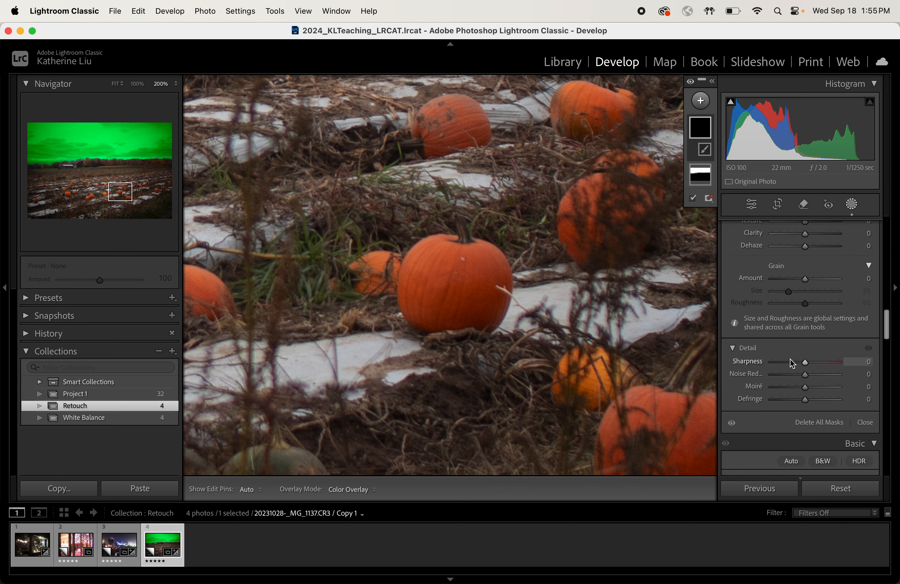
pyautogui.scroll(3, 790, 373)
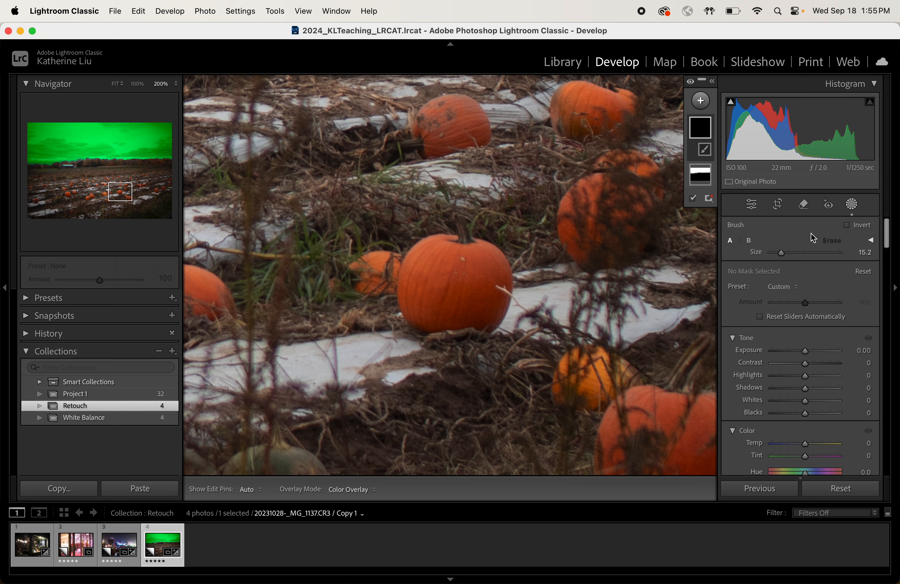
pyautogui.click(869, 241)
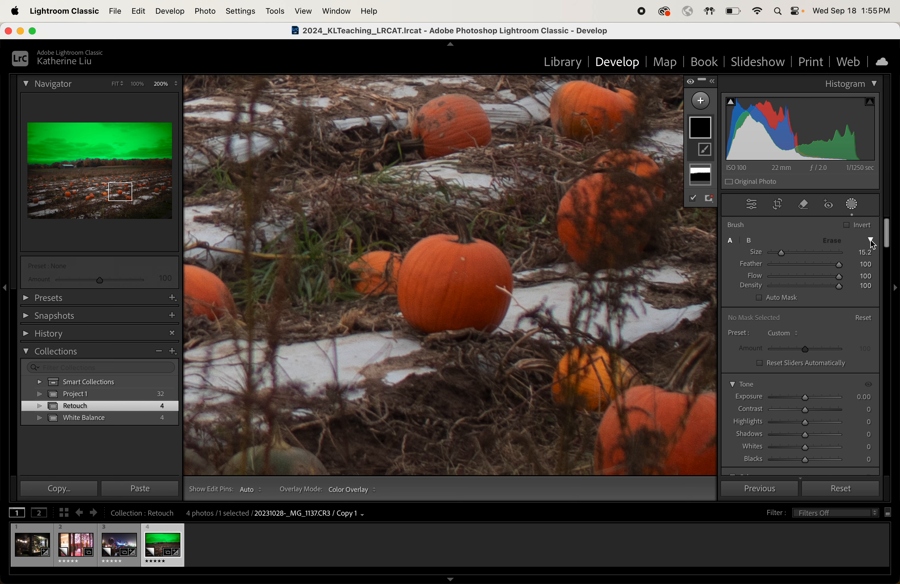
pyautogui.click(870, 240)
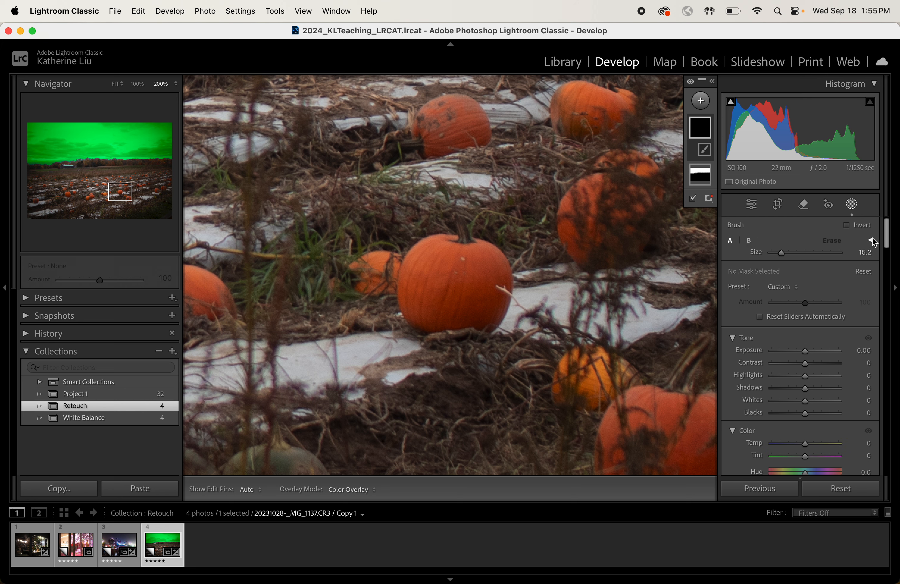
pyautogui.click(871, 240)
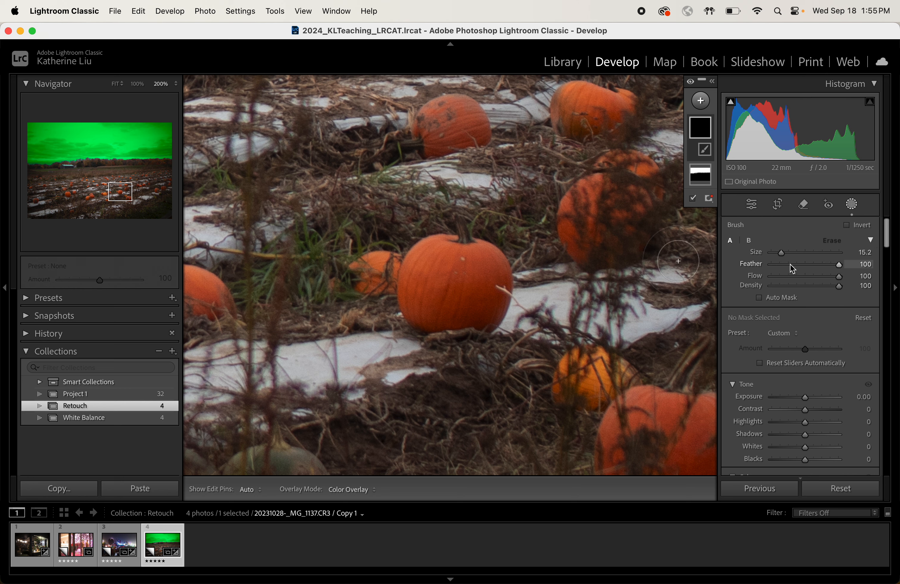
pyautogui.moveTo(785, 263); pyautogui.dragTo(758, 262)
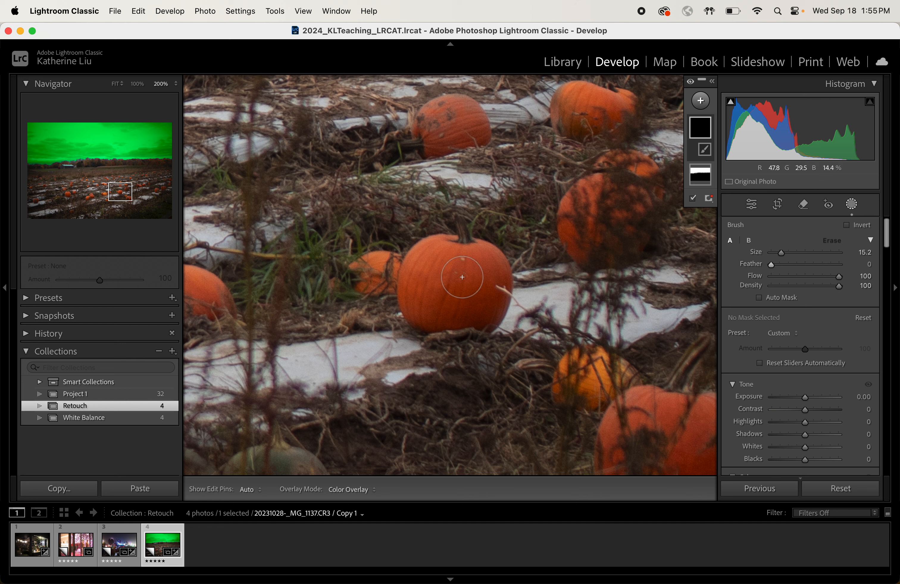
pyautogui.moveTo(454, 276)
pyautogui.mouseDown()
pyautogui.moveTo(451, 256)
pyautogui.moveTo(425, 269)
pyautogui.moveTo(446, 257)
pyautogui.moveTo(438, 254)
pyautogui.moveTo(418, 272)
pyautogui.moveTo(436, 259)
pyautogui.moveTo(417, 285)
pyautogui.moveTo(422, 304)
pyautogui.moveTo(456, 312)
pyautogui.moveTo(477, 299)
pyautogui.moveTo(474, 307)
pyautogui.moveTo(487, 287)
pyautogui.moveTo(478, 311)
pyautogui.moveTo(487, 268)
pyautogui.moveTo(469, 255)
pyautogui.moveTo(487, 299)
pyautogui.moveTo(489, 282)
pyautogui.moveTo(481, 315)
pyautogui.moveTo(492, 287)
pyautogui.moveTo(484, 311)
pyautogui.mouseUp()
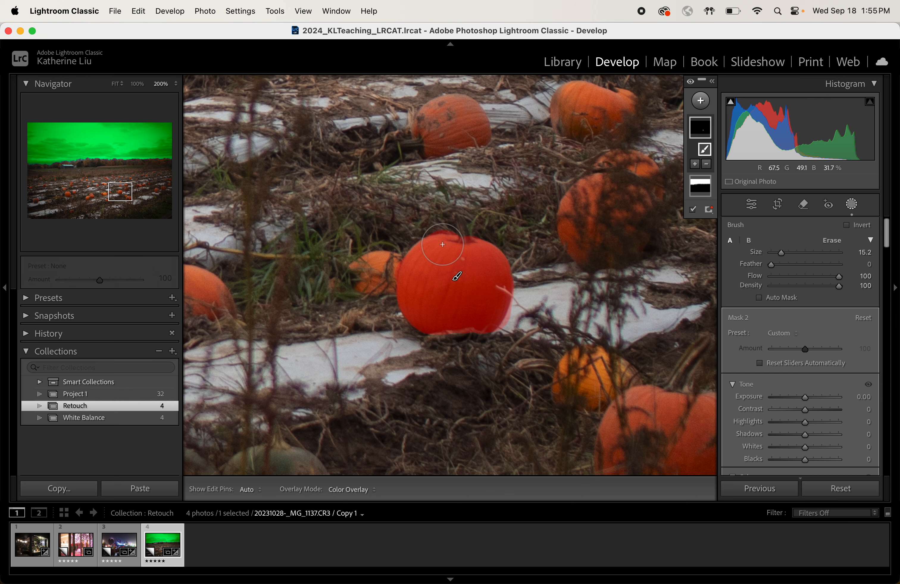
# Step: Erase the mask overspill around the central pumpkin's top edge and stem using the Erase brush at size 5.0
pyautogui.press('super+equal')
pyautogui.press('super+equal')
pyautogui.press('super+equal')
pyautogui.press('[')
pyautogui.press('[')
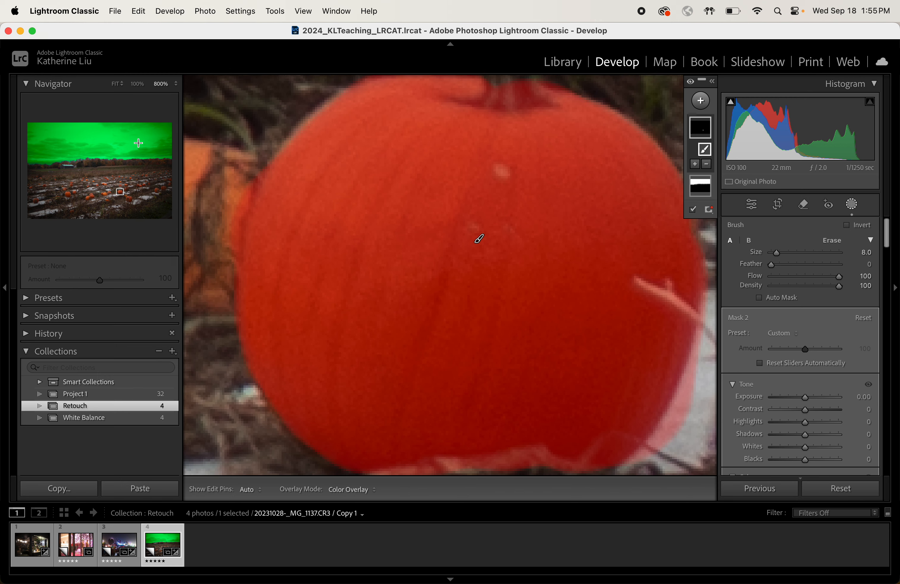
pyautogui.moveTo(121, 194); pyautogui.dragTo(120, 192)
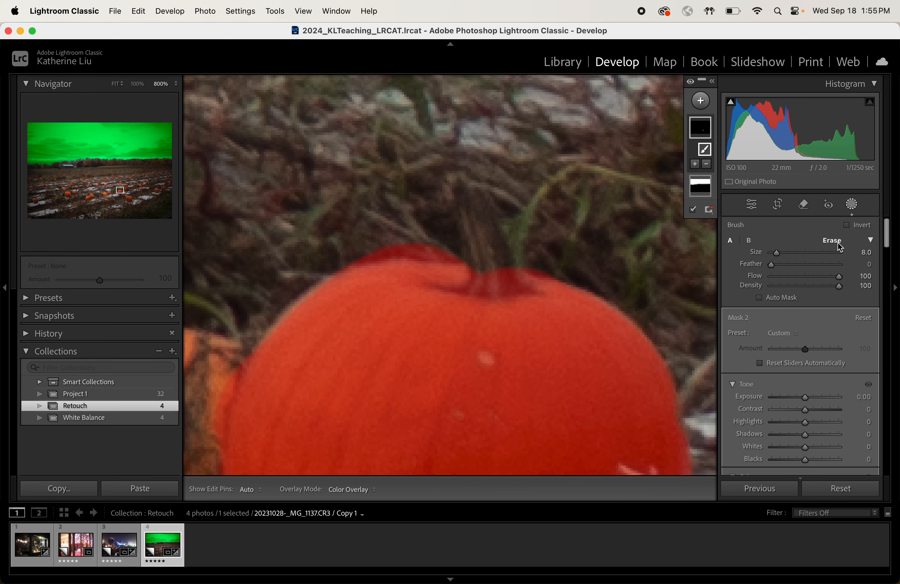
pyautogui.press('h')
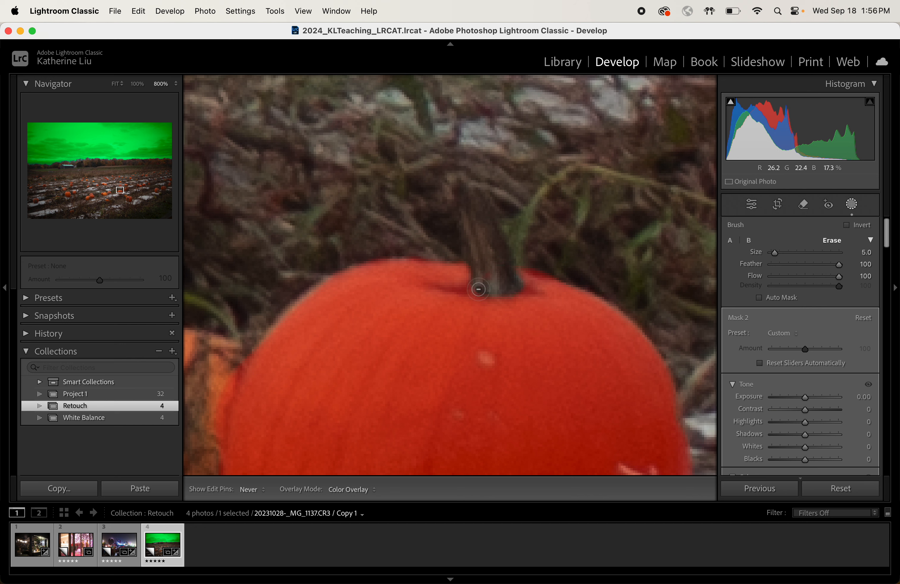
pyautogui.press('h')
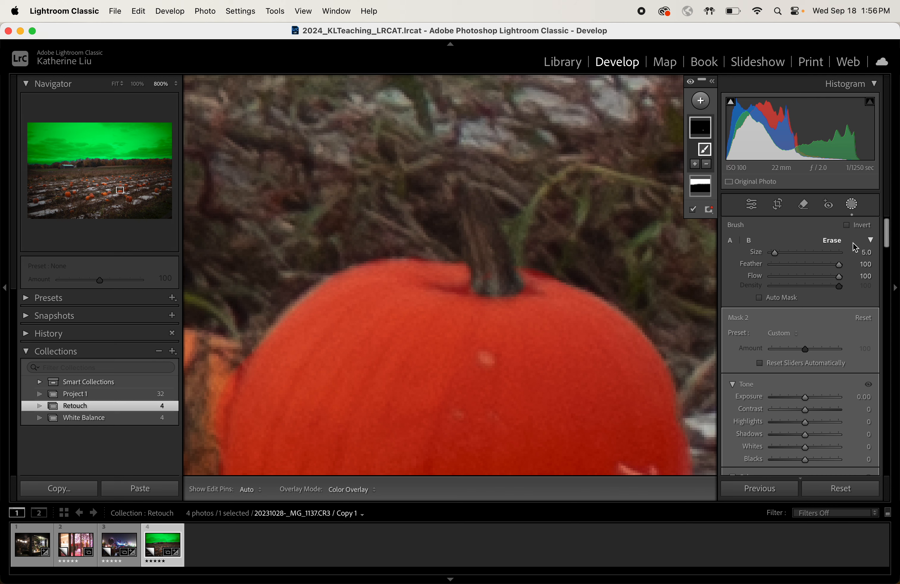
# Step: Return to brush A and extend the mask over the tall pumpkin in the left foreground at brush size 31.0
pyautogui.click(730, 240)
pyautogui.scroll(-5, 793, 333)
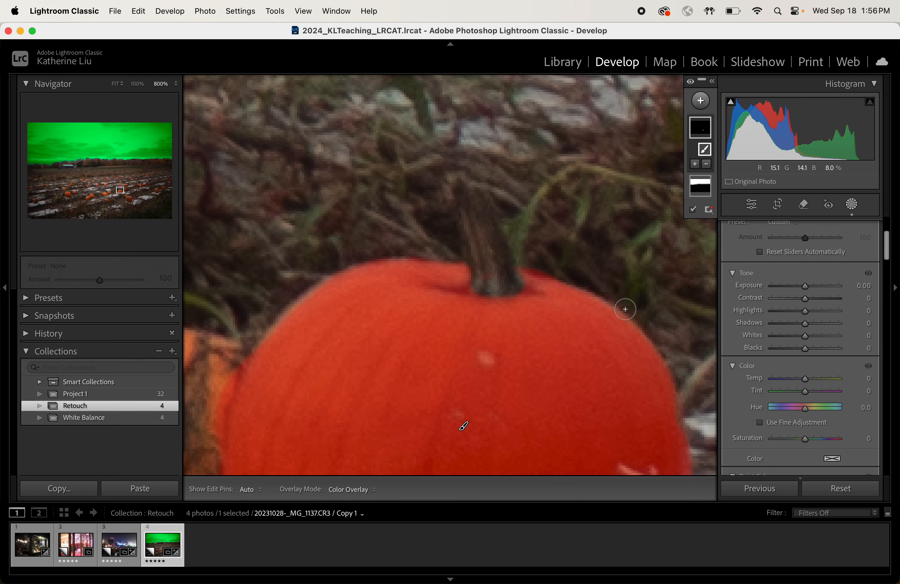
pyautogui.press('super+minus')
pyautogui.press('super+minus')
pyautogui.press('super+minus')
pyautogui.press('super+minus')
pyautogui.press('super+minus')
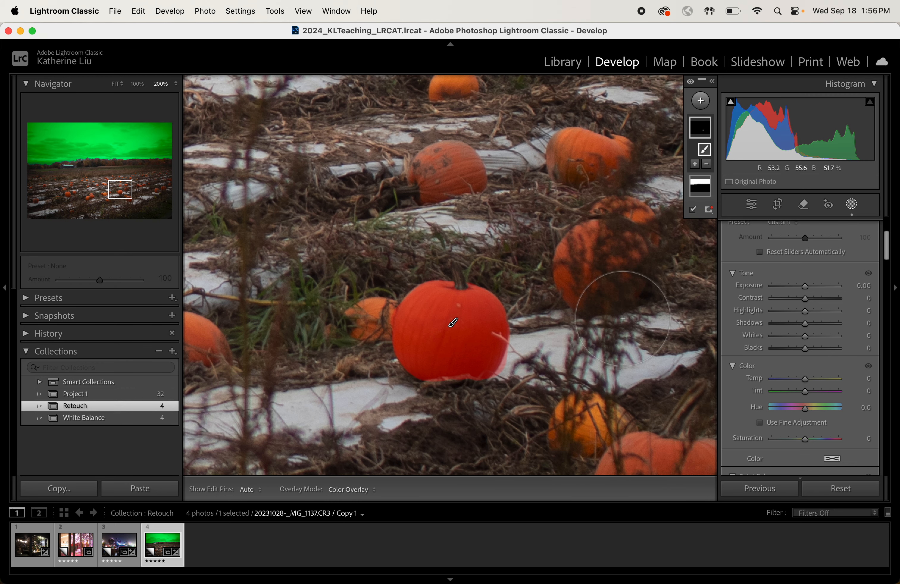
pyautogui.press('super+minus')
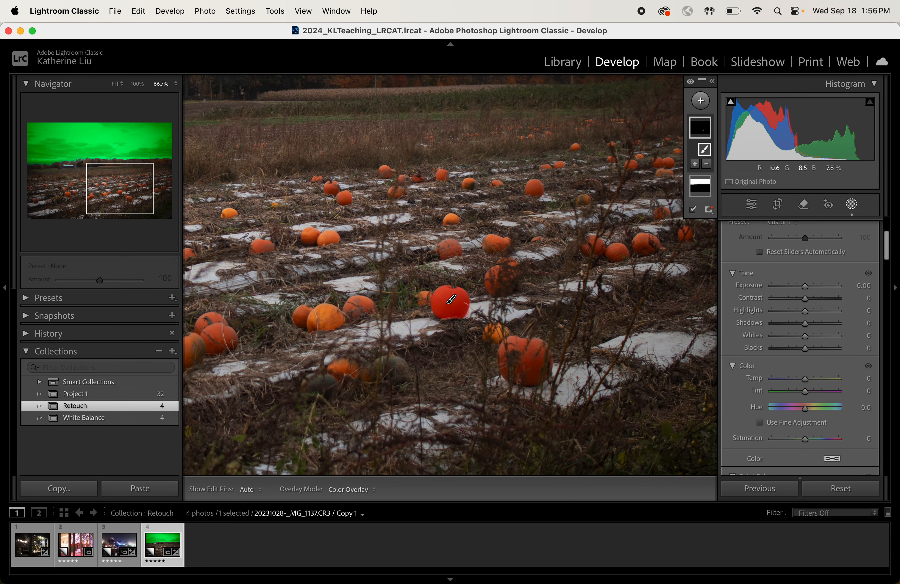
pyautogui.moveTo(107, 192)
pyautogui.mouseDown()
pyautogui.moveTo(63, 191)
pyautogui.moveTo(69, 195)
pyautogui.mouseUp()
pyautogui.press('super+equal')
pyautogui.press('super+equal')
pyautogui.press('super+equal')
pyautogui.moveTo(371, 226)
pyautogui.mouseDown()
pyautogui.moveTo(405, 249)
pyautogui.moveTo(380, 247)
pyautogui.moveTo(398, 213)
pyautogui.moveTo(357, 195)
pyautogui.moveTo(338, 230)
pyautogui.moveTo(351, 198)
pyautogui.moveTo(344, 248)
pyautogui.moveTo(370, 276)
pyautogui.moveTo(337, 274)
pyautogui.moveTo(399, 319)
pyautogui.moveTo(423, 277)
pyautogui.moveTo(437, 300)
pyautogui.moveTo(432, 234)
pyautogui.moveTo(414, 202)
pyautogui.moveTo(499, 210)
pyautogui.moveTo(439, 322)
pyautogui.mouseUp()
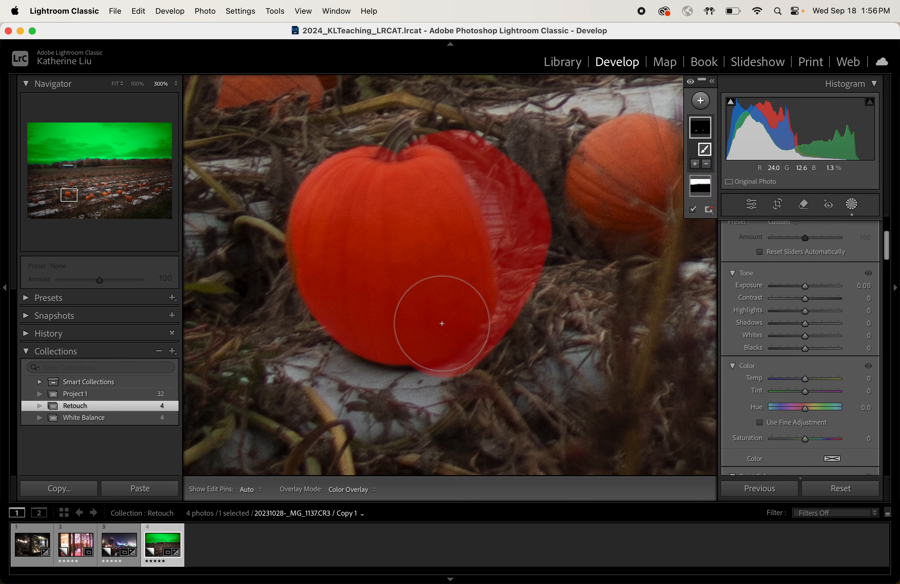
# Step: Erase the excess mask along the left foreground pumpkin's right side using the Erase brush at size 16.0
pyautogui.scroll(5, 770, 238)
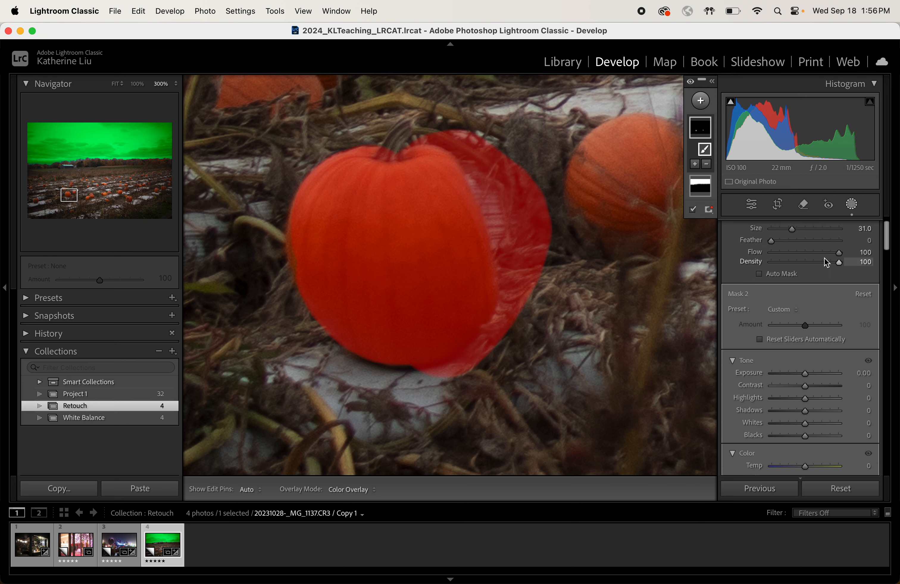
pyautogui.scroll(2, 824, 258)
pyautogui.click(832, 240)
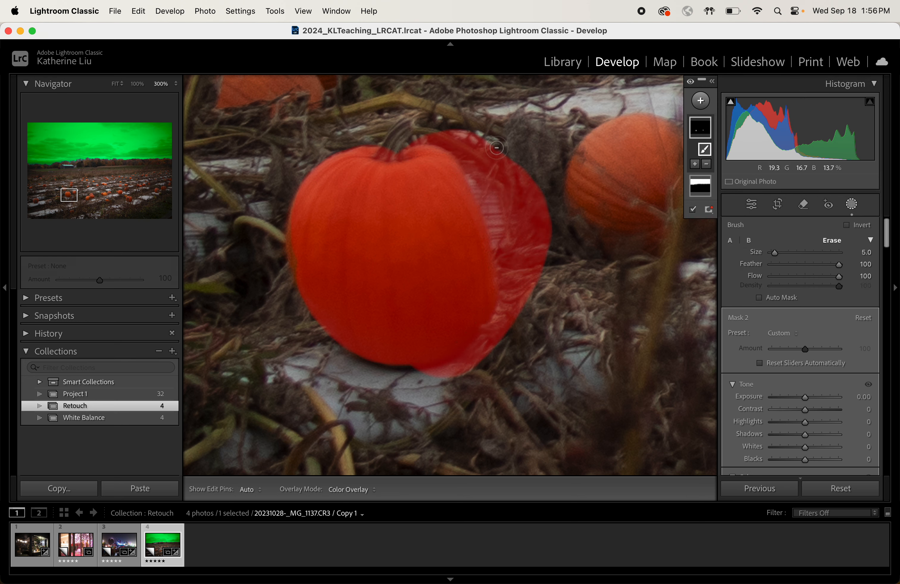
pyautogui.press(']')
pyautogui.press(']')
pyautogui.press(']')
pyautogui.press(']')
pyautogui.press(']')
pyautogui.press(']')
pyautogui.press(']')
pyautogui.press(']')
pyautogui.press(']')
pyautogui.press(']')
pyautogui.moveTo(484, 147)
pyautogui.mouseDown()
pyautogui.moveTo(528, 225)
pyautogui.moveTo(502, 169)
pyautogui.moveTo(526, 204)
pyautogui.moveTo(530, 304)
pyautogui.moveTo(509, 219)
pyautogui.moveTo(524, 293)
pyautogui.moveTo(506, 355)
pyautogui.moveTo(458, 390)
pyautogui.mouseUp()
pyautogui.press('h')
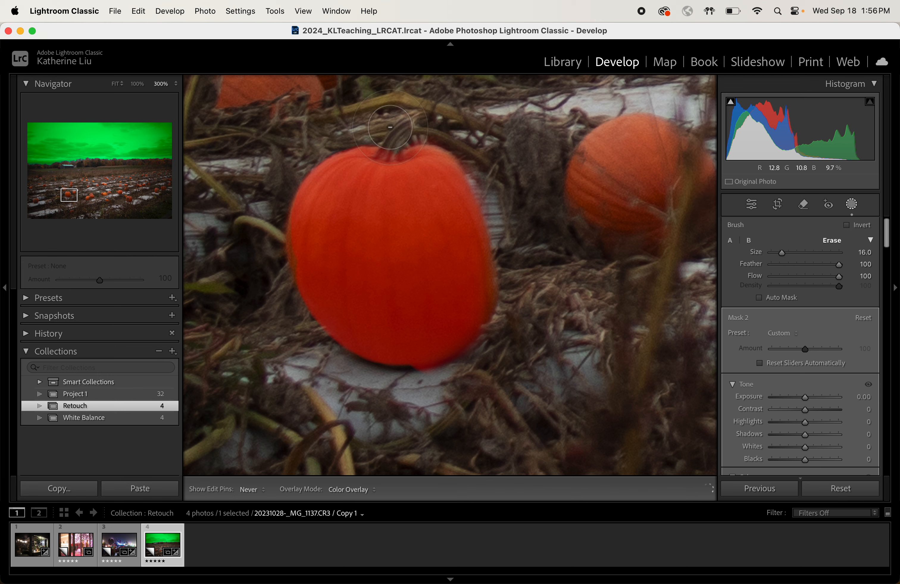
pyautogui.press('super+minus')
pyautogui.press('super+minus')
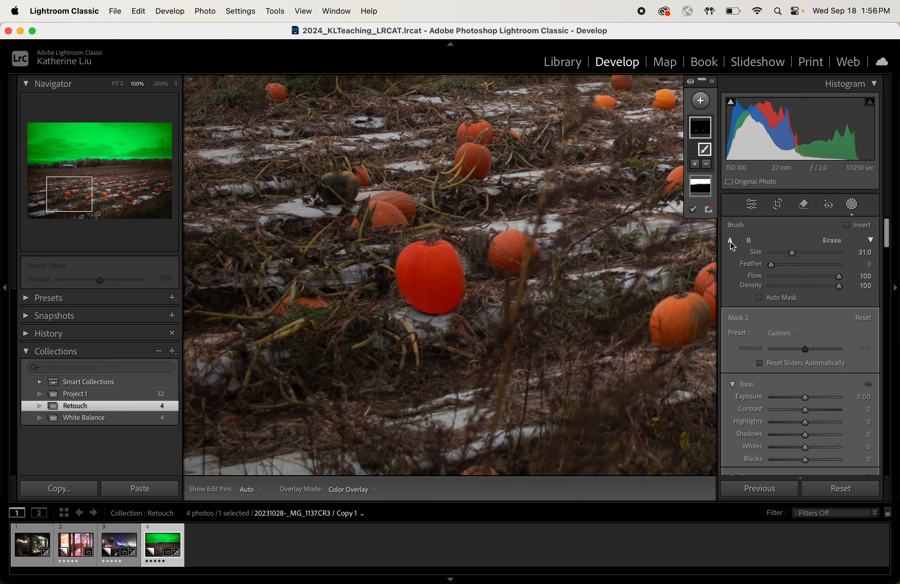
pyautogui.press('super+z')
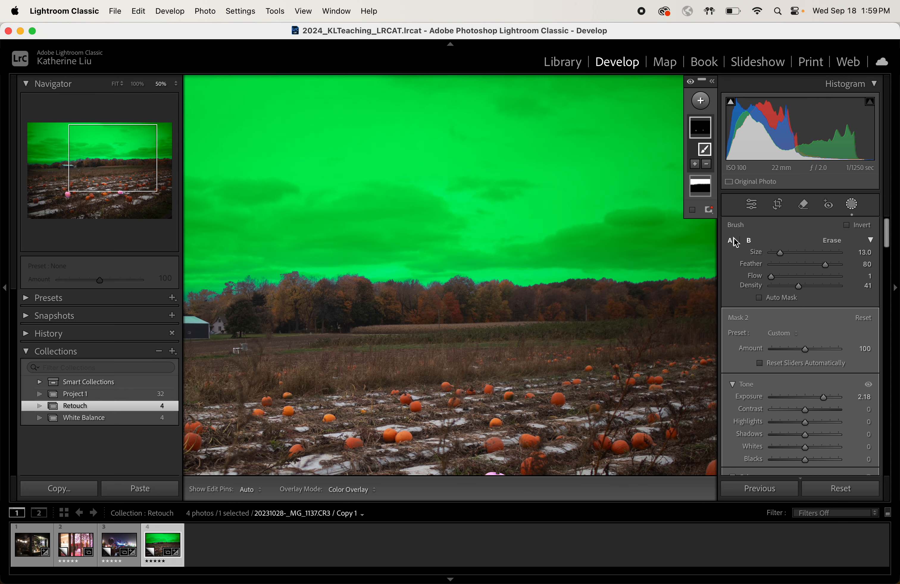
# Step: Try a soft test spot over the sky and tree line with brush B at size 44.1, flow 100 and density 100
pyautogui.click(749, 241)
pyautogui.click(748, 241)
pyautogui.moveTo(782, 249); pyautogui.dragTo(802, 251)
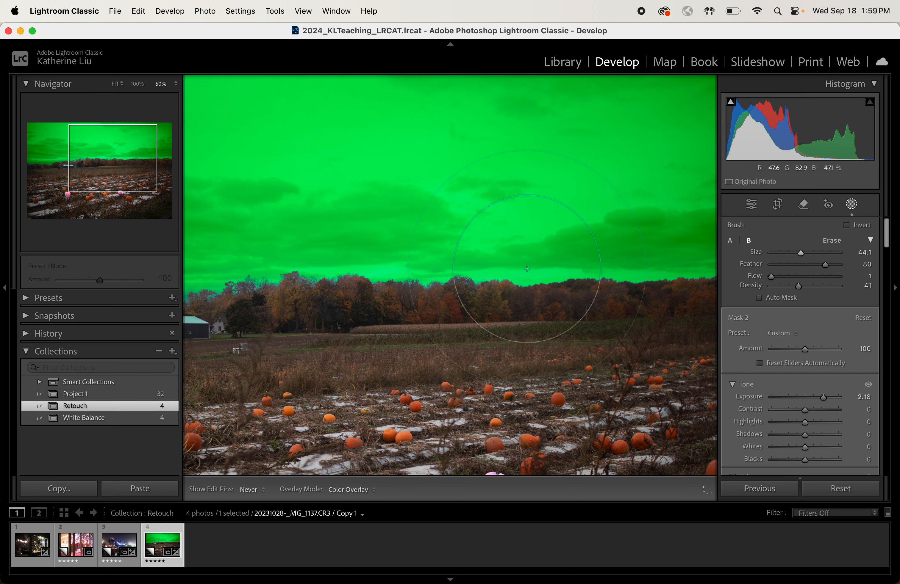
pyautogui.doubleClick(772, 276)
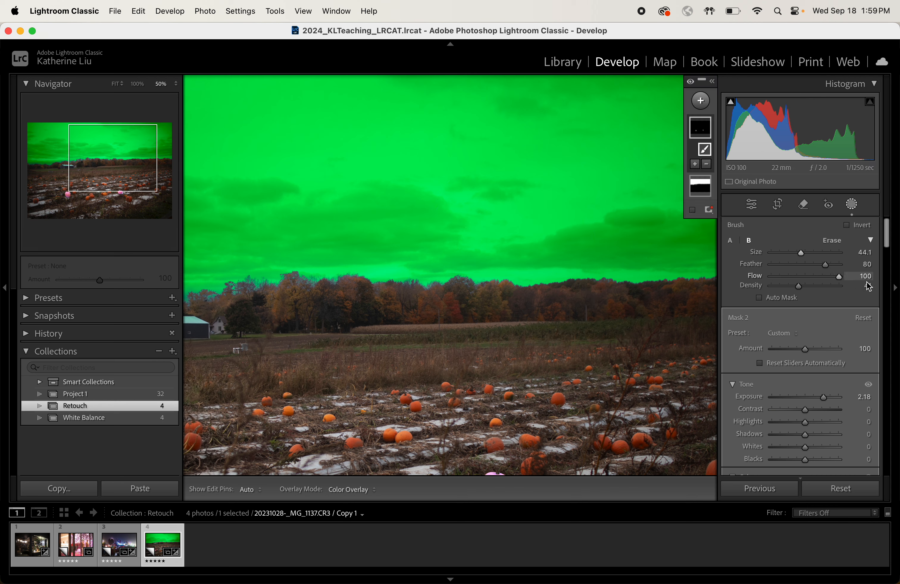
pyautogui.click(569, 290)
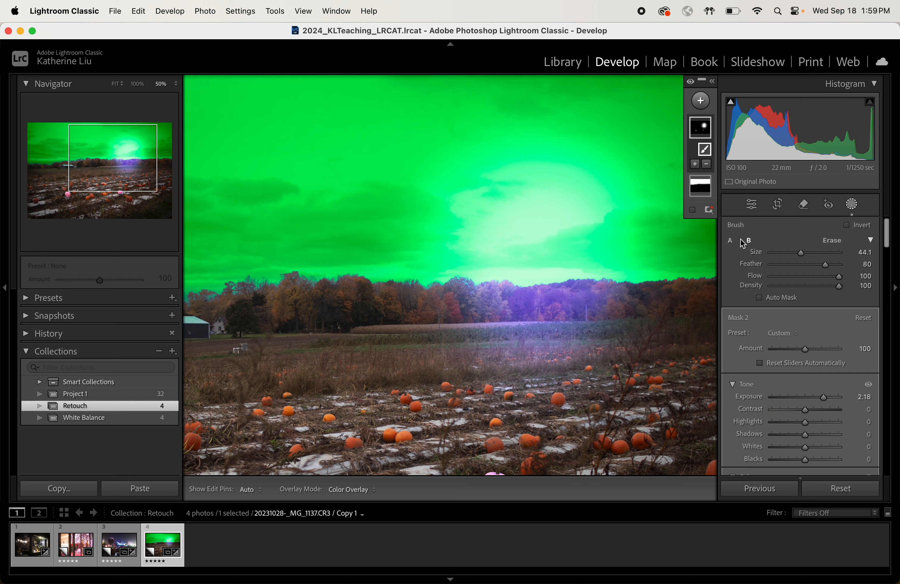
# Step: Try a hard-edged test spot on the tree line with brush A at size 16.7, and undo both test spots
pyautogui.click(731, 241)
pyautogui.moveTo(799, 254); pyautogui.dragTo(769, 258)
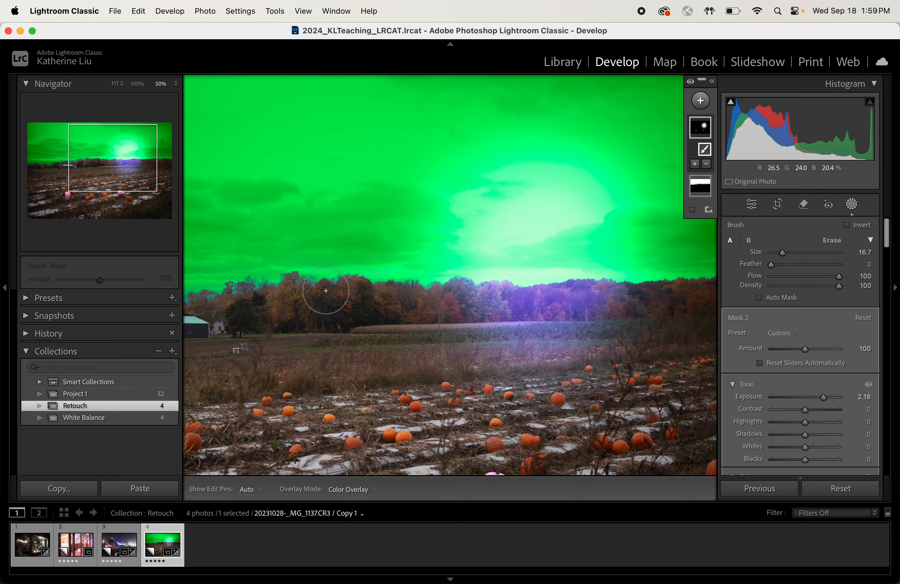
pyautogui.moveTo(321, 294)
pyautogui.mouseDown()
pyautogui.moveTo(354, 283)
pyautogui.moveTo(328, 283)
pyautogui.mouseUp()
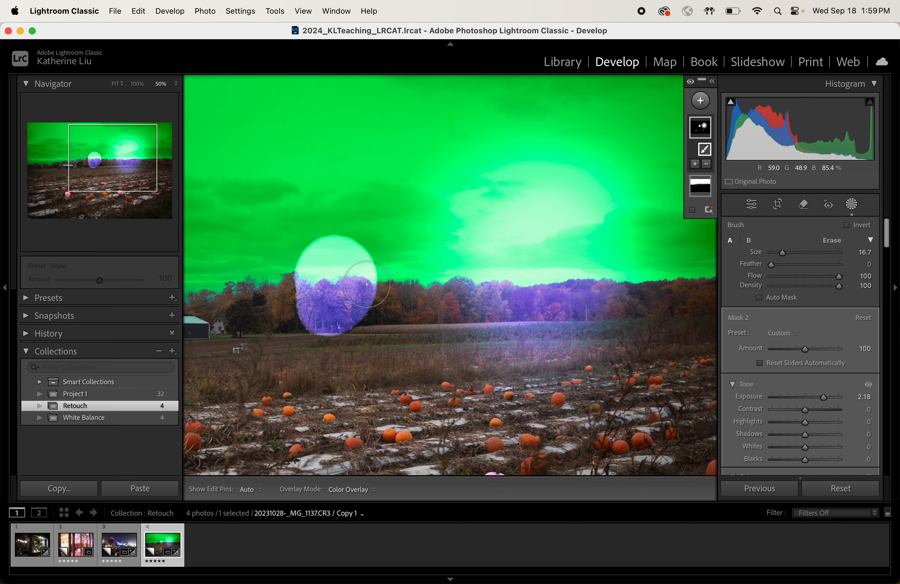
pyautogui.press('super+minus')
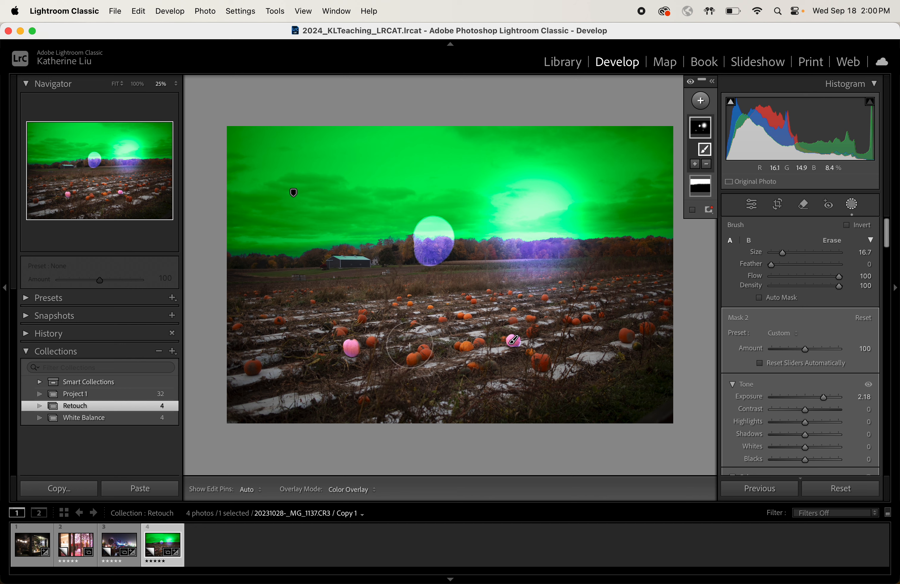
pyautogui.press('super+z')
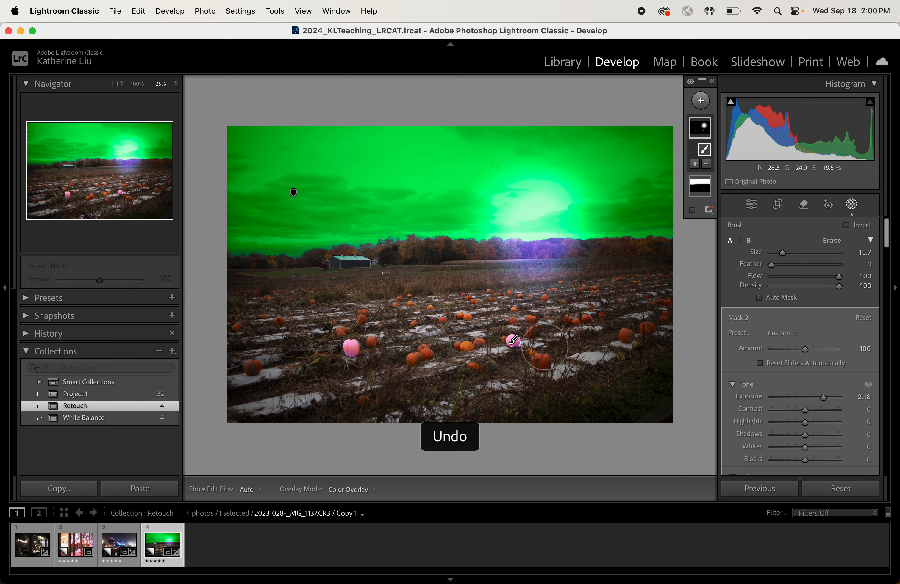
pyautogui.press('super+z')
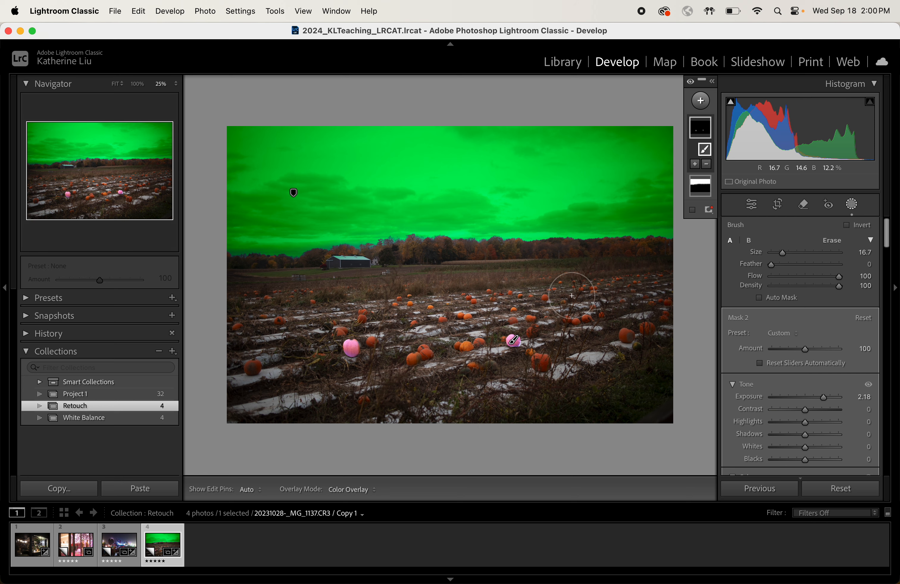
# Step: Recolor the masked pumpkins bright magenta with hue -111.5, temp 86, tint 83, contrast 57 and highlights 60
pyautogui.scroll(-5, 835, 355)
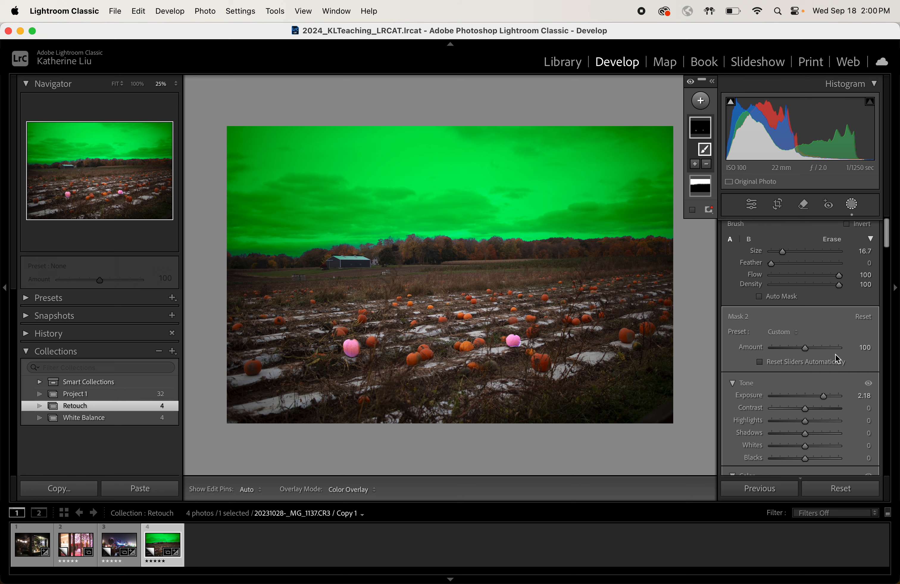
pyautogui.moveTo(808, 397); pyautogui.dragTo(784, 399)
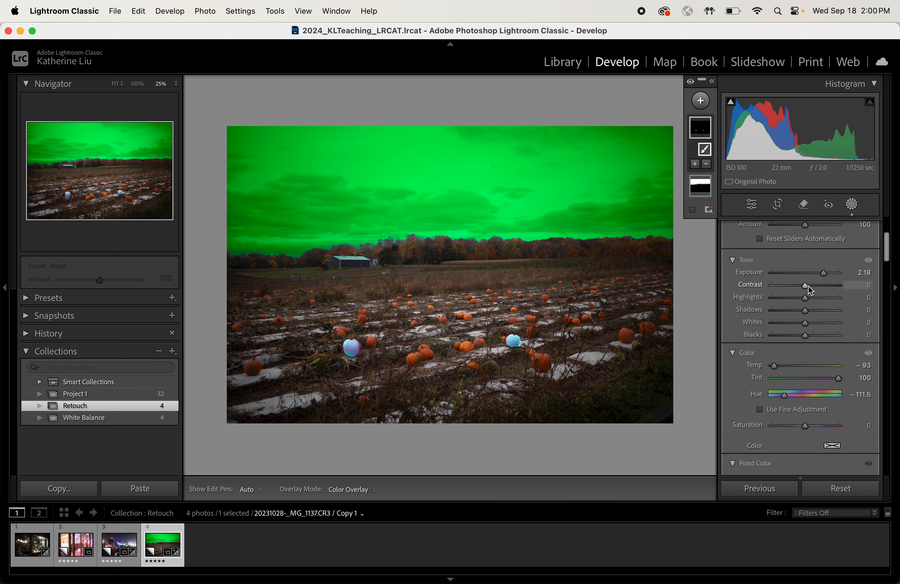
pyautogui.moveTo(806, 286); pyautogui.dragTo(826, 296)
pyautogui.moveTo(838, 379); pyautogui.dragTo(825, 380)
pyautogui.moveTo(775, 367); pyautogui.dragTo(838, 371)
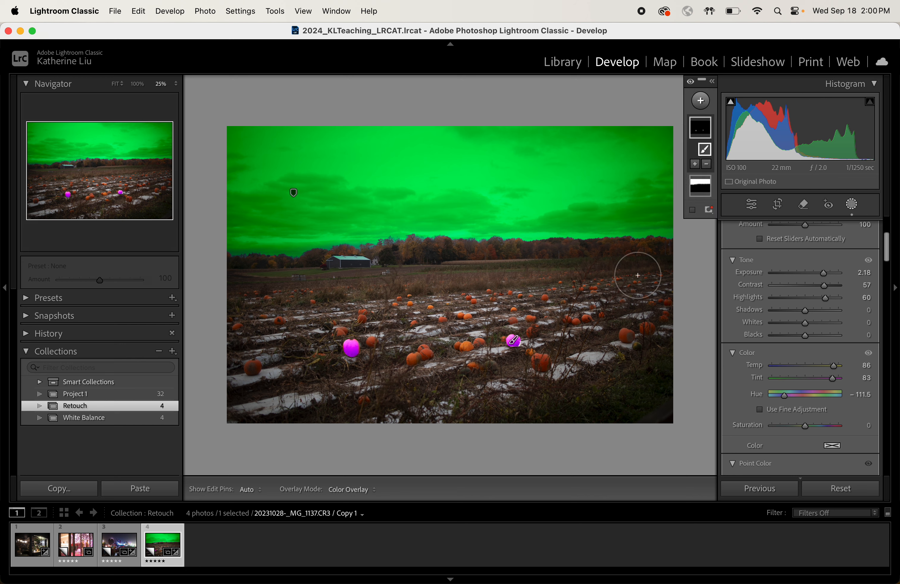
pyautogui.moveTo(625, 329); pyautogui.dragTo(628, 326)
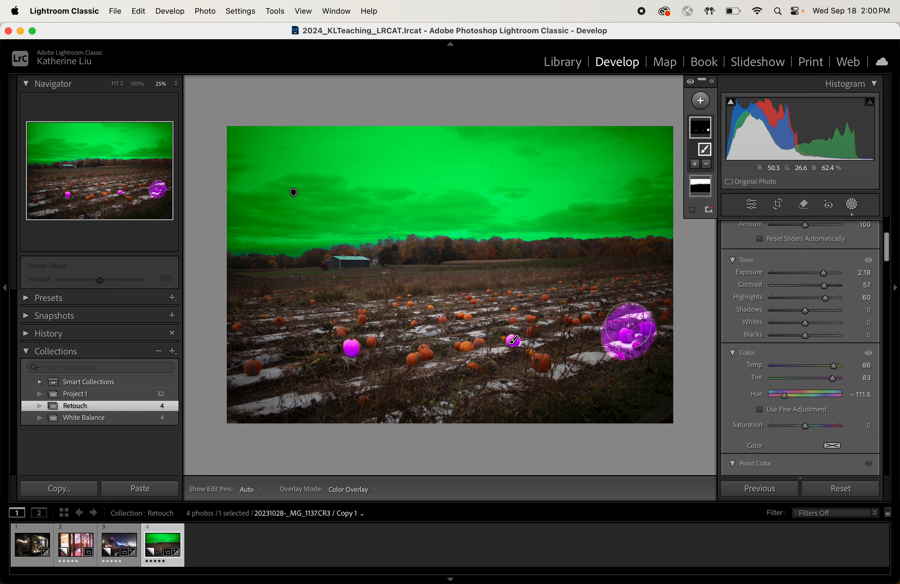
pyautogui.press('super+z')
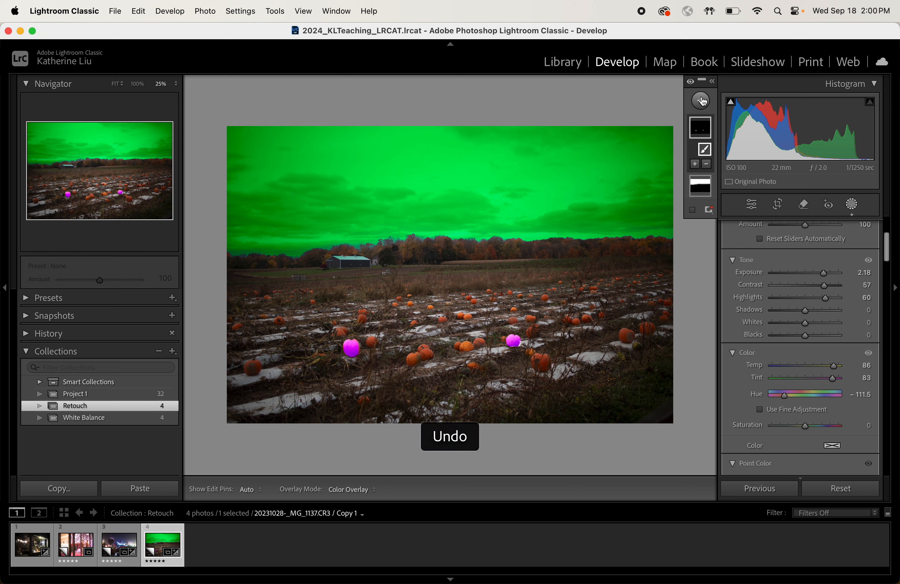
# Step: Create a new brush mask and paint over the large pumpkin near the field's right edge with brush A at size 16.7
pyautogui.click(701, 101)
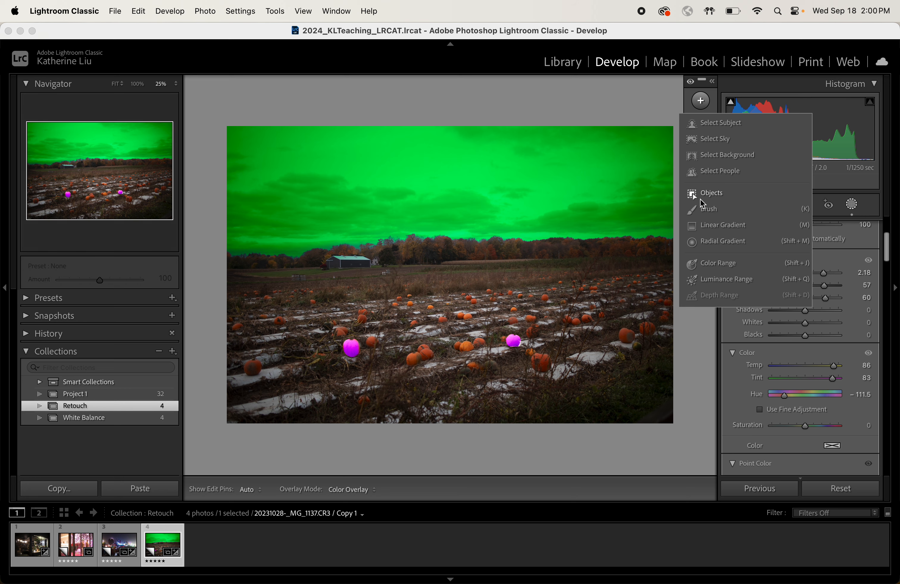
pyautogui.click(709, 209)
pyautogui.press('super+equal')
pyautogui.press('super+equal')
pyautogui.press('super+equal')
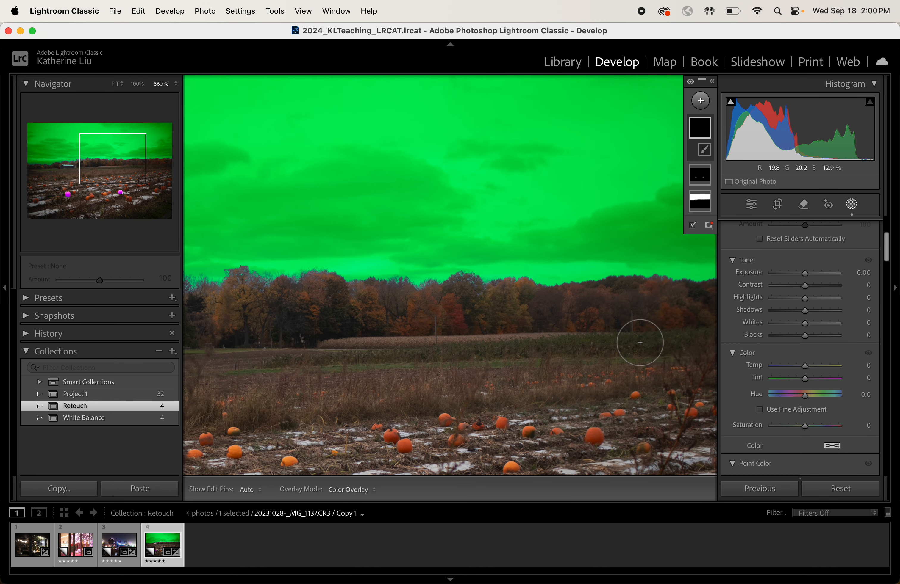
pyautogui.click(144, 191)
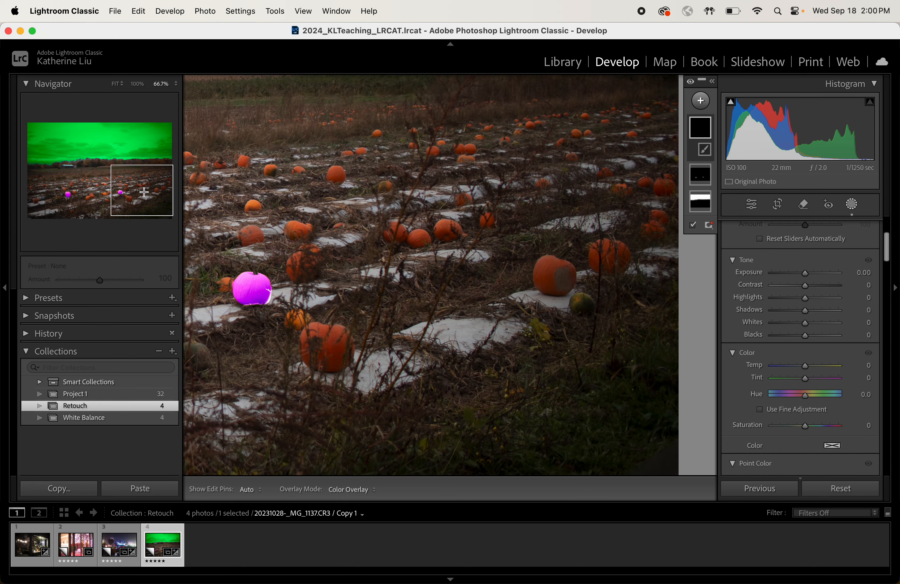
pyautogui.moveTo(562, 276)
pyautogui.mouseDown()
pyautogui.moveTo(556, 265)
pyautogui.moveTo(557, 276)
pyautogui.mouseUp()
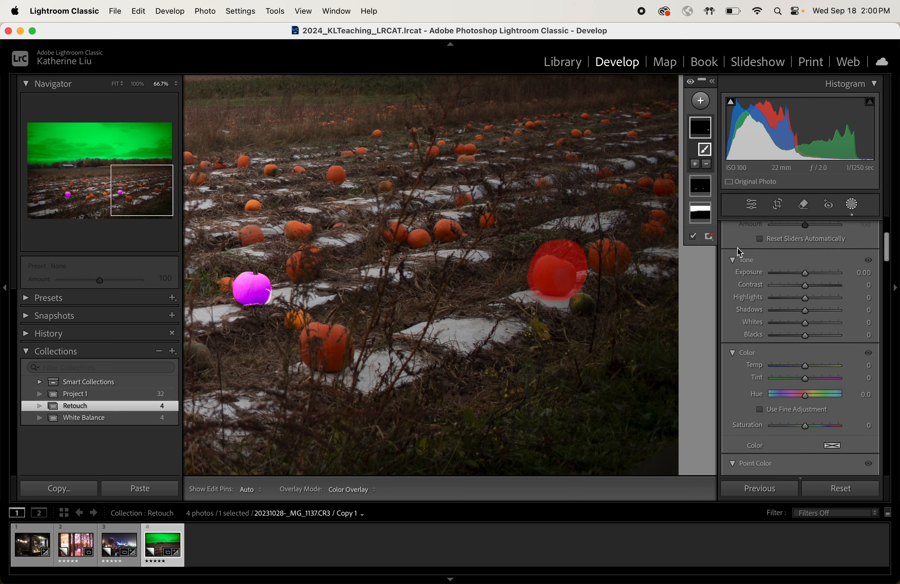
# Step: Erase the excess mask around the top and right side of the right-hand pumpkin using the Erase brush at size 16.0
pyautogui.scroll(4, 817, 246)
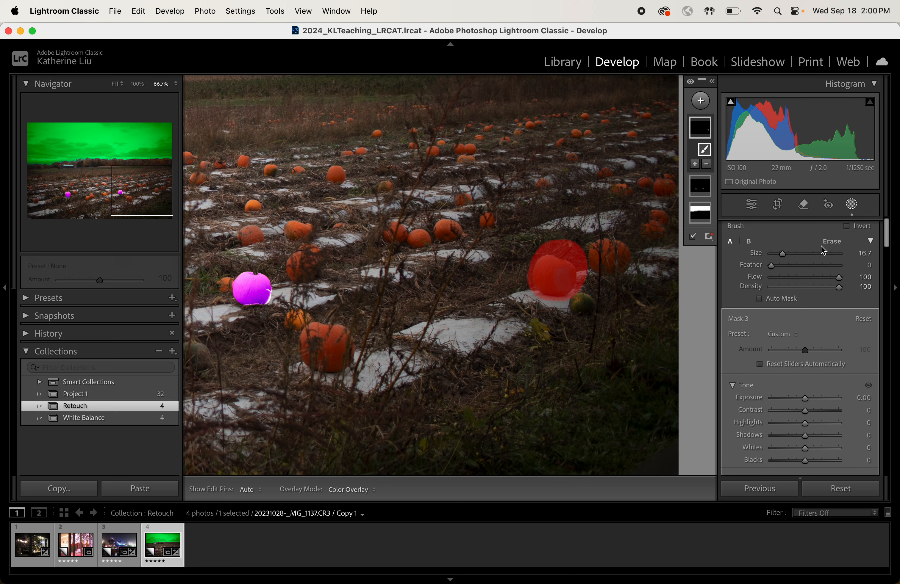
pyautogui.click(834, 242)
pyautogui.moveTo(570, 230)
pyautogui.mouseDown()
pyautogui.moveTo(591, 255)
pyautogui.moveTo(545, 228)
pyautogui.moveTo(578, 233)
pyautogui.moveTo(528, 235)
pyautogui.moveTo(602, 250)
pyautogui.moveTo(614, 269)
pyautogui.mouseUp()
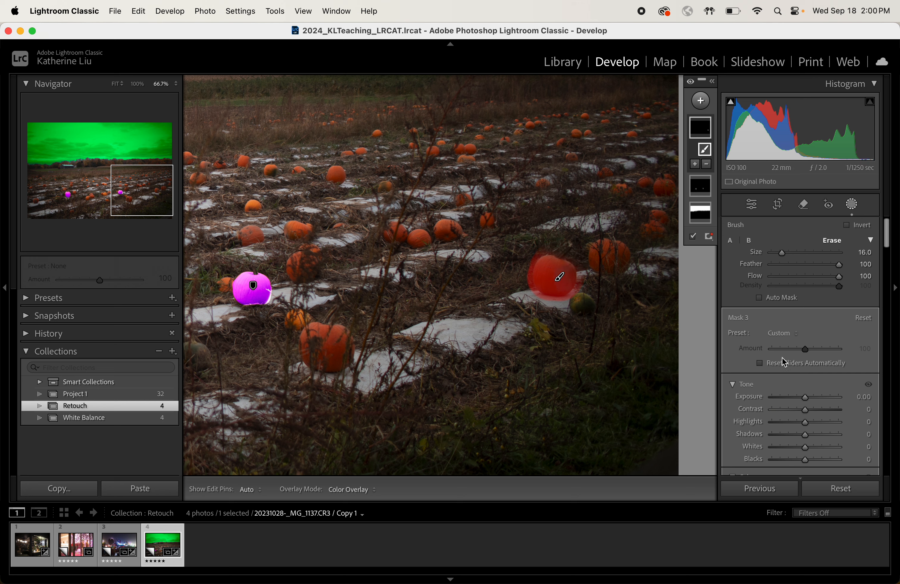
# Step: Recolor the masked pumpkin green with exposure 0.86, contrast 100, shadows 15, whites -76, temp 59, tint 83 and hue 103.6
pyautogui.scroll(-5, 828, 364)
pyautogui.scroll(5, 828, 364)
pyautogui.scroll(-5, 812, 364)
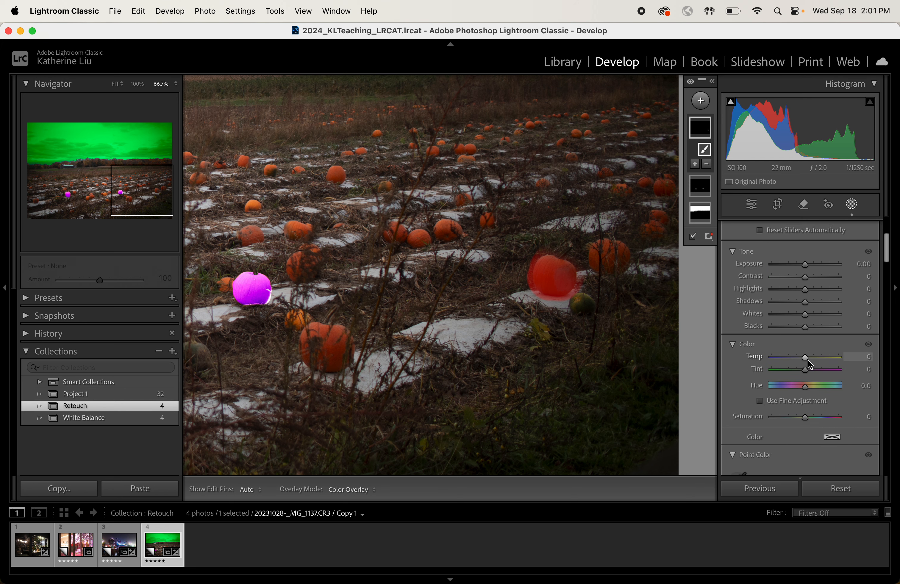
pyautogui.moveTo(809, 361); pyautogui.dragTo(736, 369)
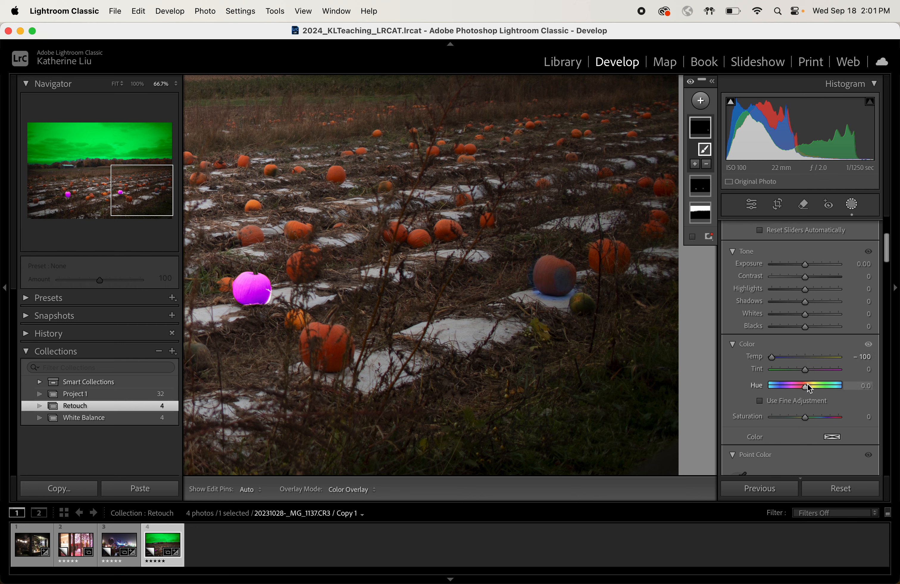
pyautogui.moveTo(810, 386); pyautogui.dragTo(858, 386)
pyautogui.moveTo(808, 294); pyautogui.dragTo(861, 279)
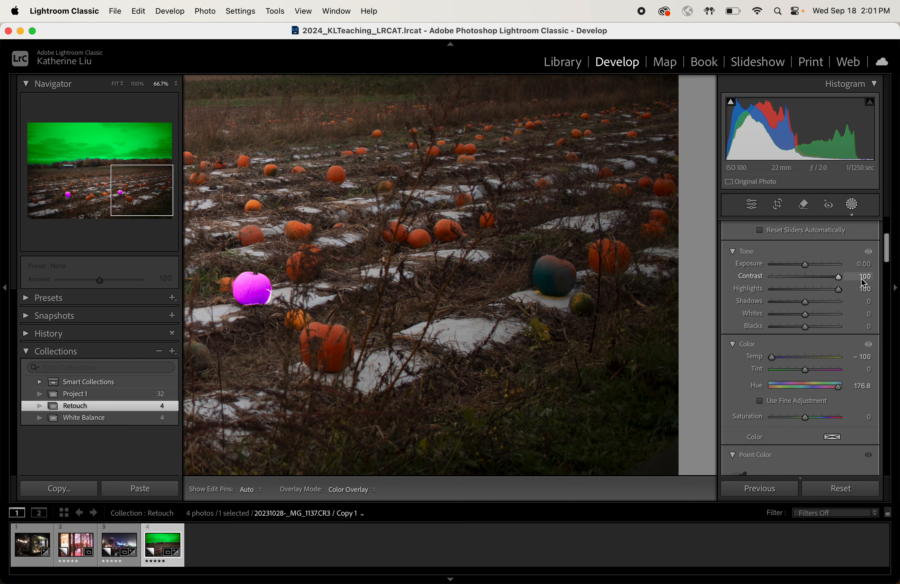
pyautogui.moveTo(806, 265); pyautogui.dragTo(843, 282)
pyautogui.scroll(-5, 783, 316)
pyautogui.scroll(3, 803, 280)
pyautogui.scroll(1, 806, 284)
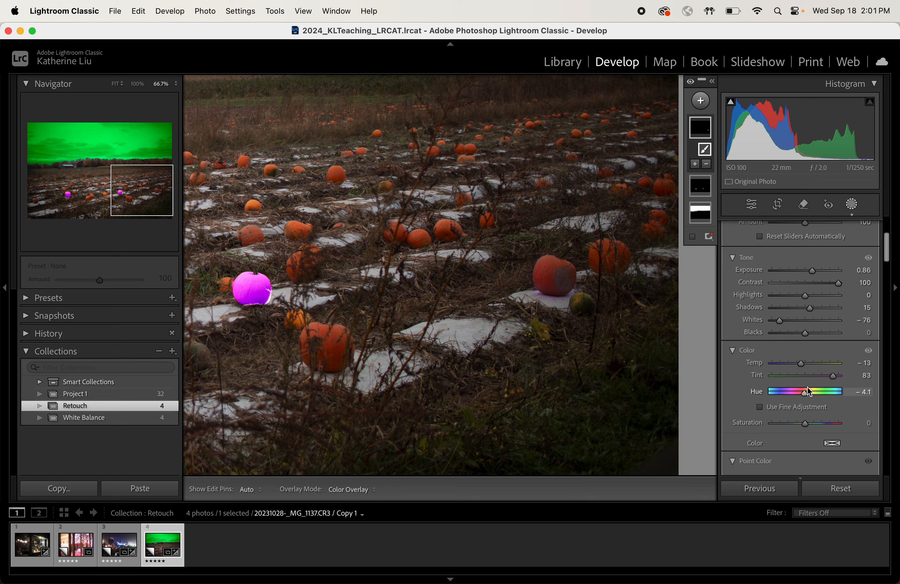
pyautogui.moveTo(801, 364); pyautogui.dragTo(827, 396)
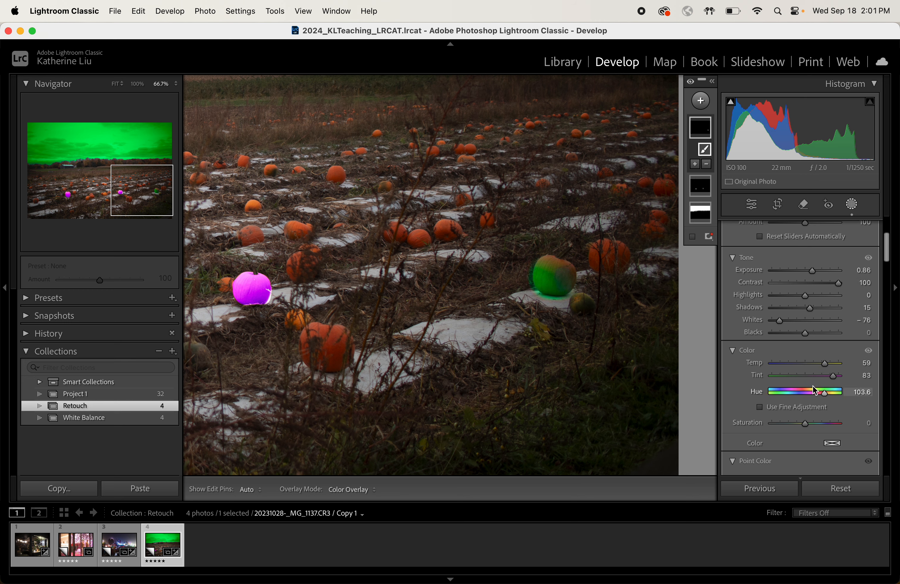
# Step: Fill in the green pumpkin's mask with brush A at size 20.3, and shift the mask's hue toward the low end
pyautogui.click(561, 274)
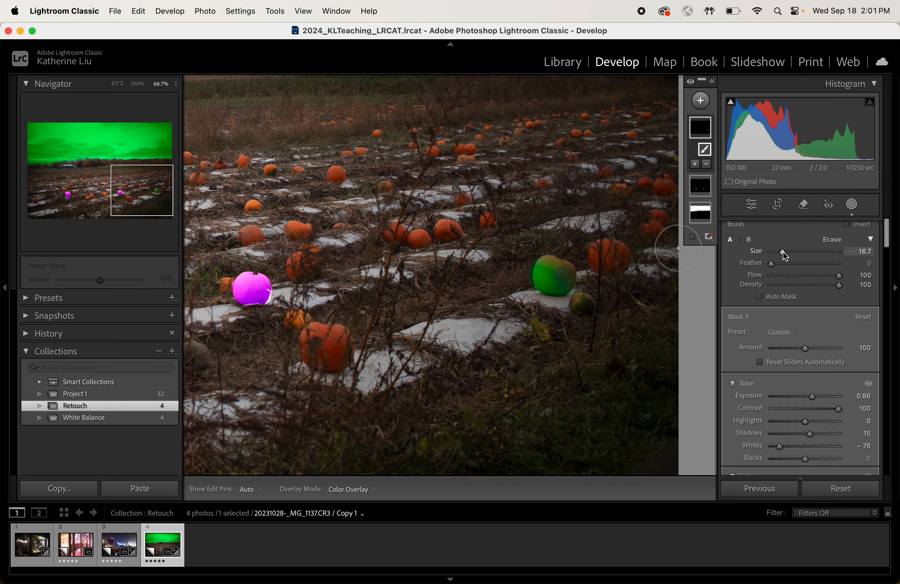
pyautogui.moveTo(783, 252); pyautogui.dragTo(786, 252)
pyautogui.press('h')
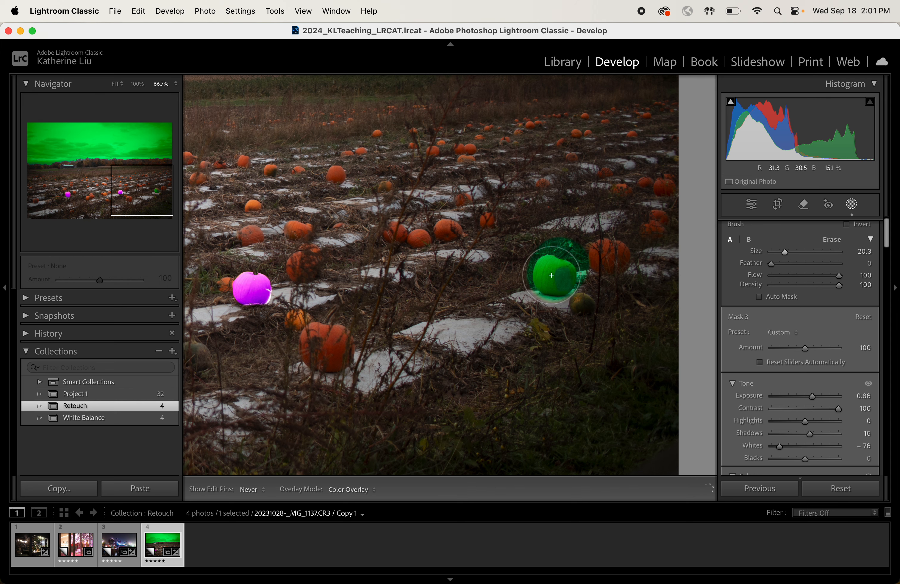
pyautogui.moveTo(552, 275); pyautogui.dragTo(555, 279)
pyautogui.press('super+minus')
pyautogui.press('super+minus')
pyautogui.press('super+minus')
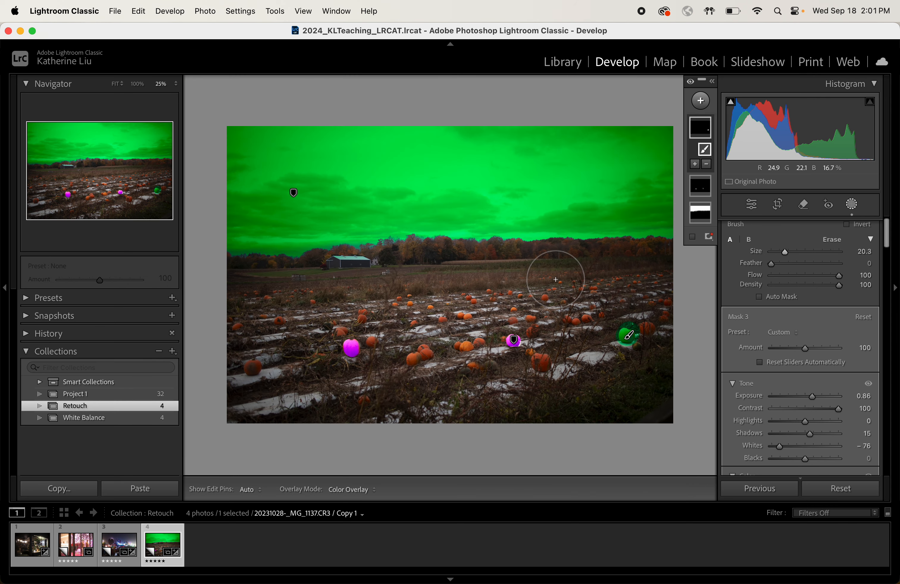
pyautogui.scroll(-5, 824, 366)
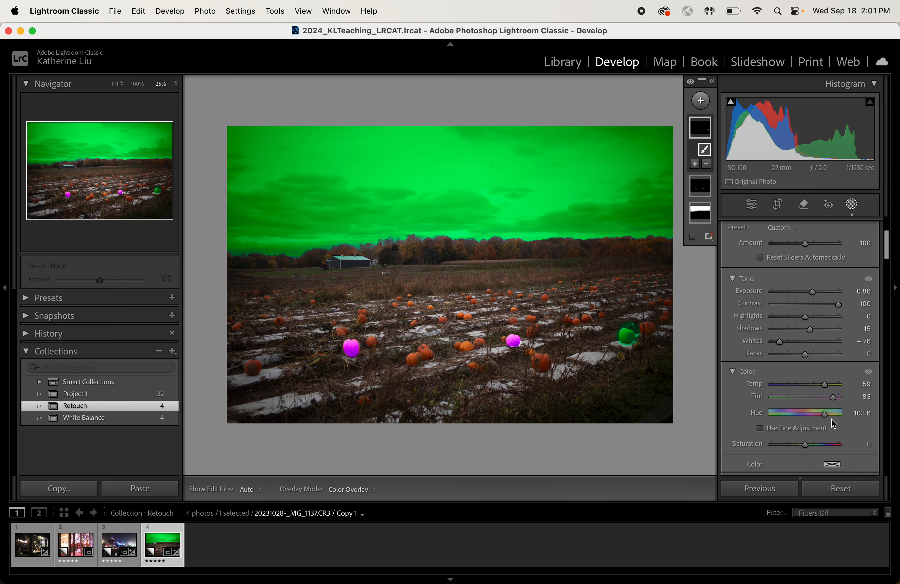
pyautogui.moveTo(824, 415); pyautogui.dragTo(758, 411)
# Step: Open the storefront photo with the two mannequins and create a Select Subject mask
pyautogui.click(77, 553)
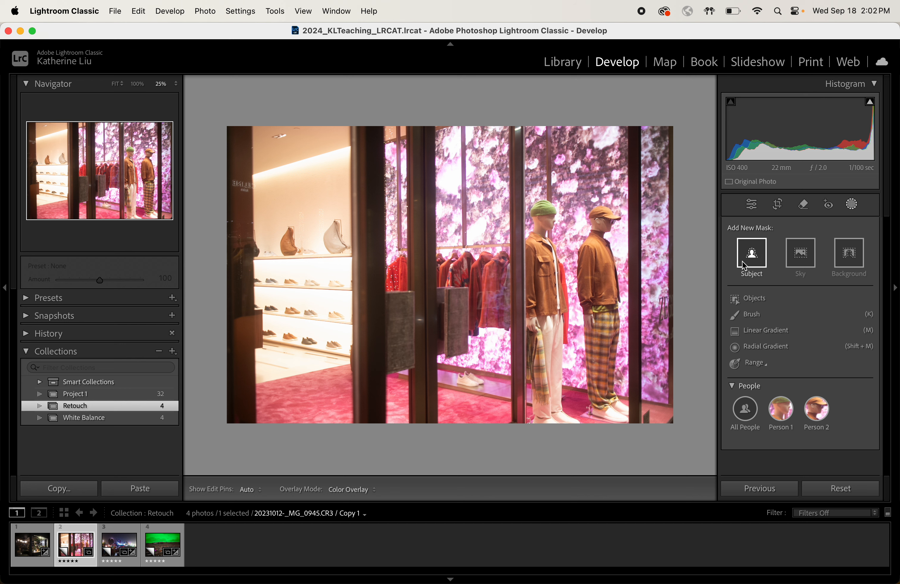
pyautogui.click(751, 263)
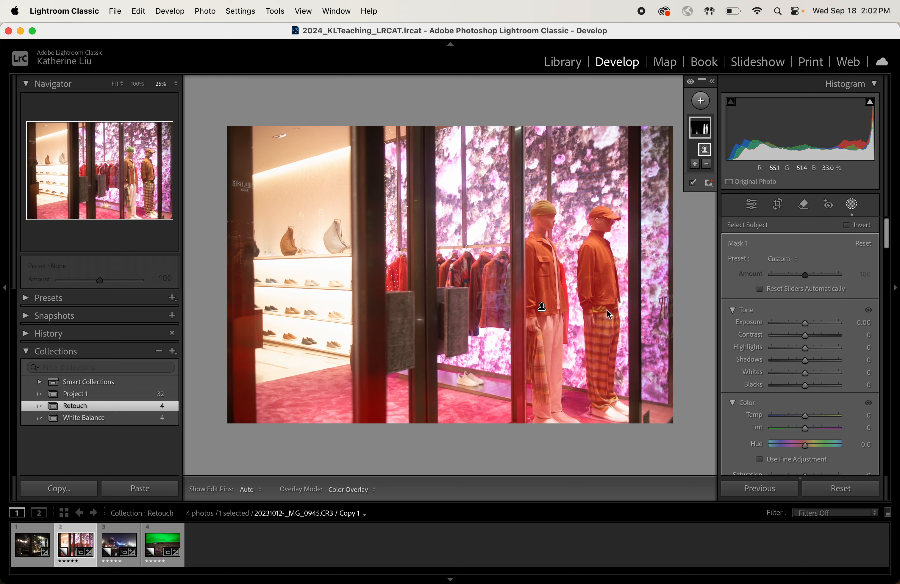
pyautogui.press('super+equal')
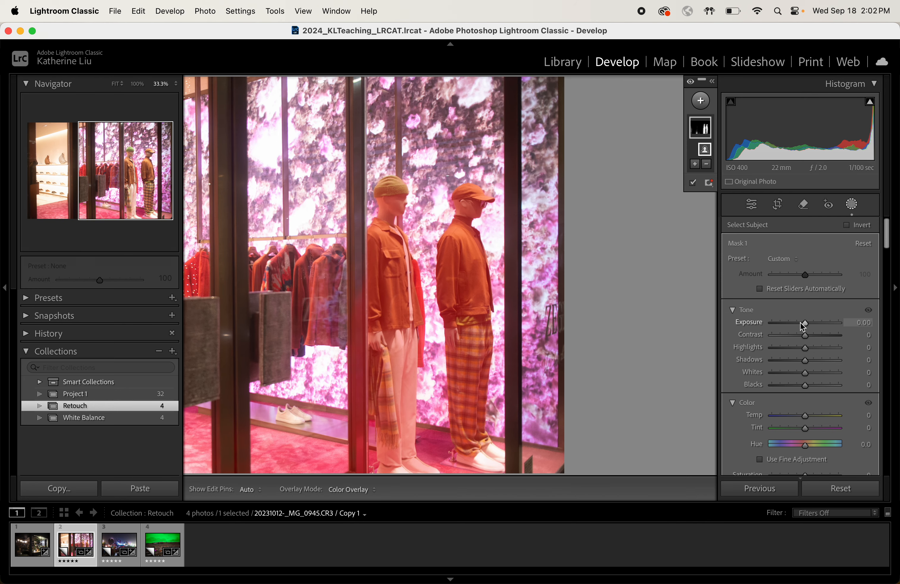
# Step: Recolor the masked mannequins bright green with exposure 1.27, contrast 100 and hue 63.1
pyautogui.moveTo(801, 323); pyautogui.dragTo(852, 343)
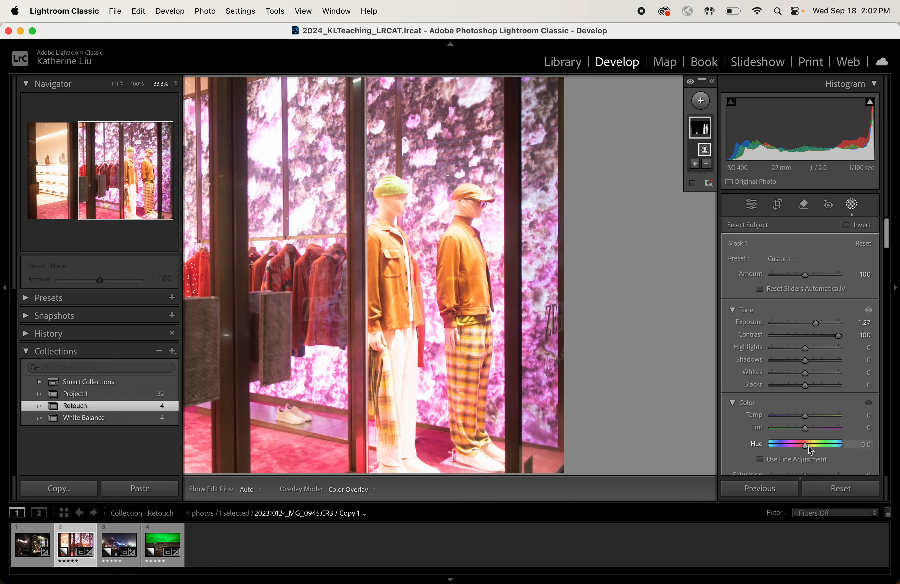
pyautogui.moveTo(807, 445); pyautogui.dragTo(817, 445)
pyautogui.press('super+minus')
pyautogui.press('super+minus')
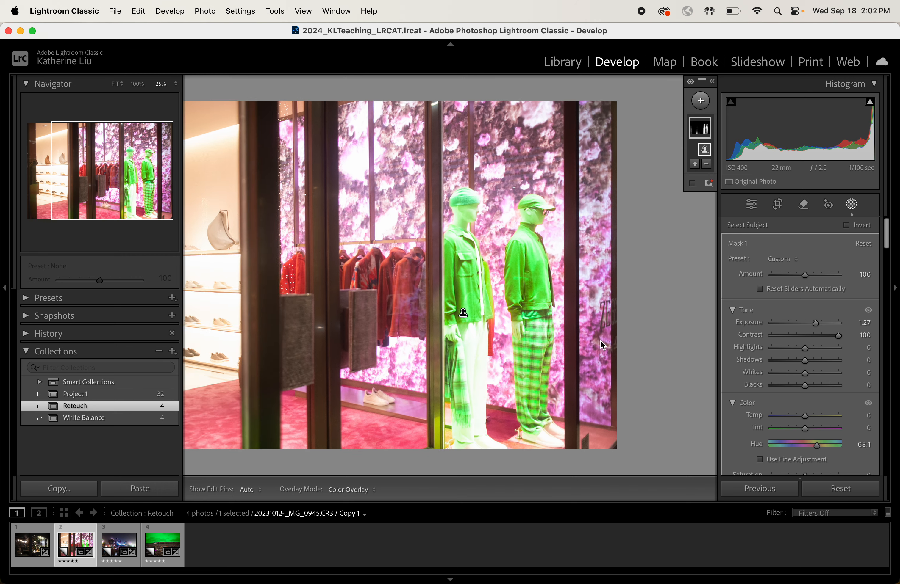
pyautogui.press('super+equal')
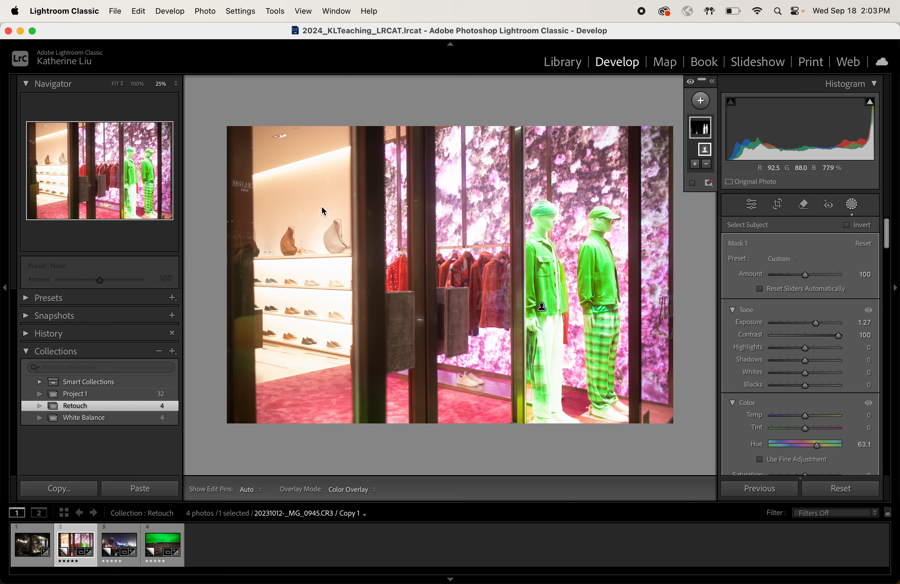
# Step: Create a new brush mask and paint over the shoe and bag display on the photo's left with brush A at size 20.3
pyautogui.click(701, 101)
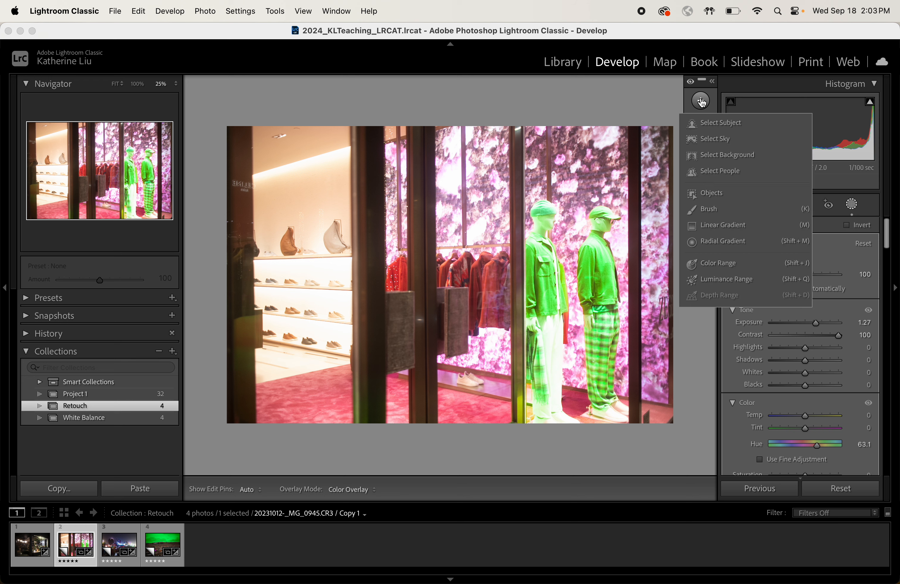
pyautogui.click(711, 212)
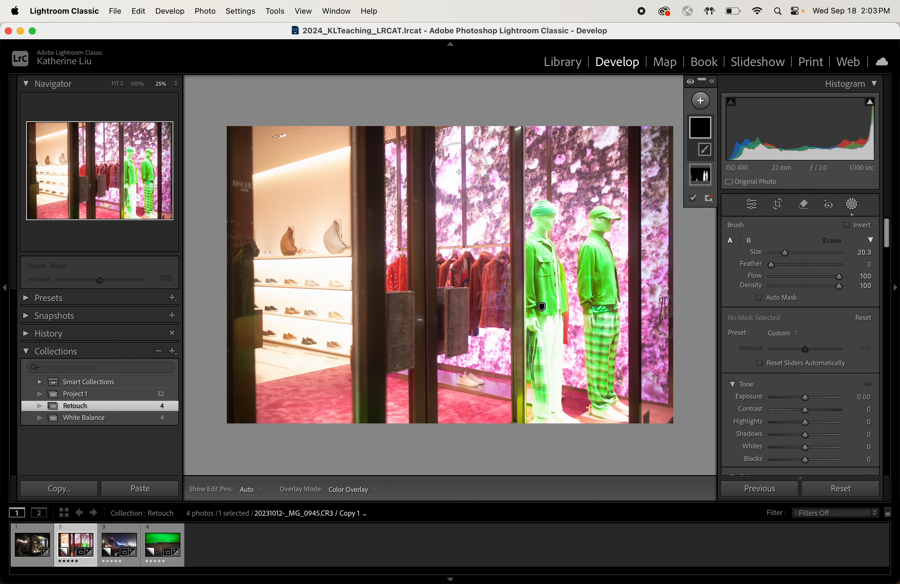
pyautogui.moveTo(282, 176)
pyautogui.mouseDown()
pyautogui.moveTo(284, 252)
pyautogui.moveTo(285, 157)
pyautogui.moveTo(311, 149)
pyautogui.moveTo(268, 124)
pyautogui.moveTo(281, 182)
pyautogui.moveTo(285, 409)
pyautogui.moveTo(320, 418)
pyautogui.moveTo(338, 126)
pyautogui.moveTo(317, 383)
pyautogui.moveTo(319, 297)
pyautogui.moveTo(324, 371)
pyautogui.moveTo(317, 280)
pyautogui.moveTo(323, 430)
pyautogui.mouseUp()
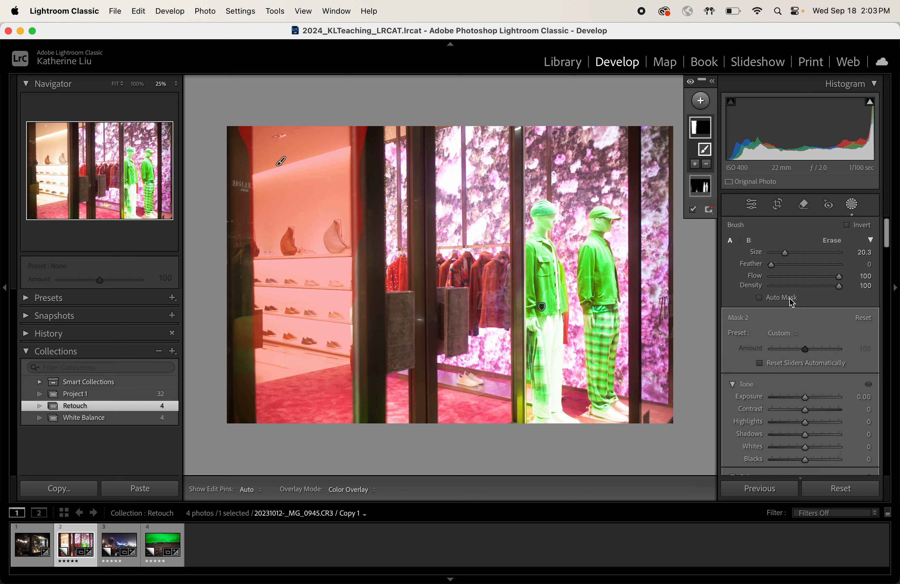
# Step: Erase the mask's spill along the pillar at size 16.0, and darken the display with exposure -2.40, contrast 80 and shadows 46
pyautogui.click(835, 240)
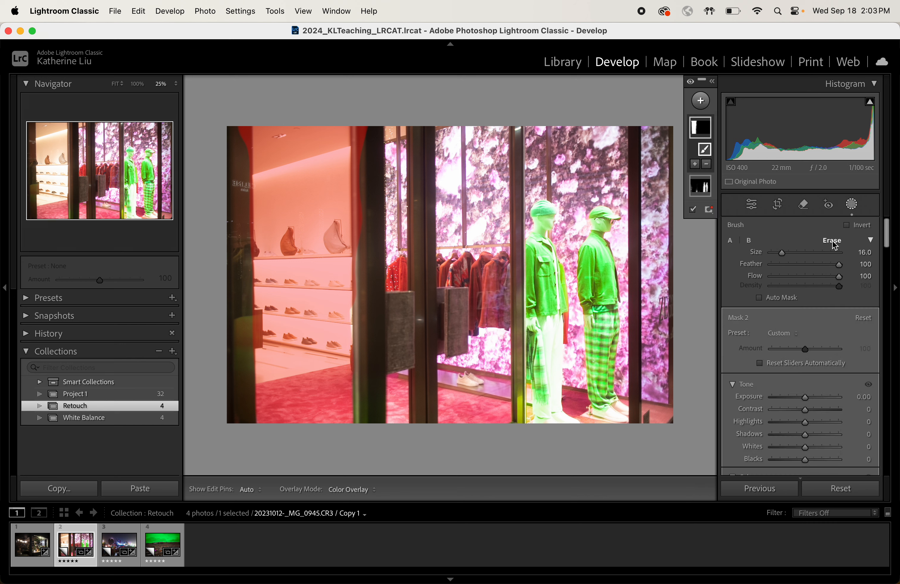
pyautogui.press('h')
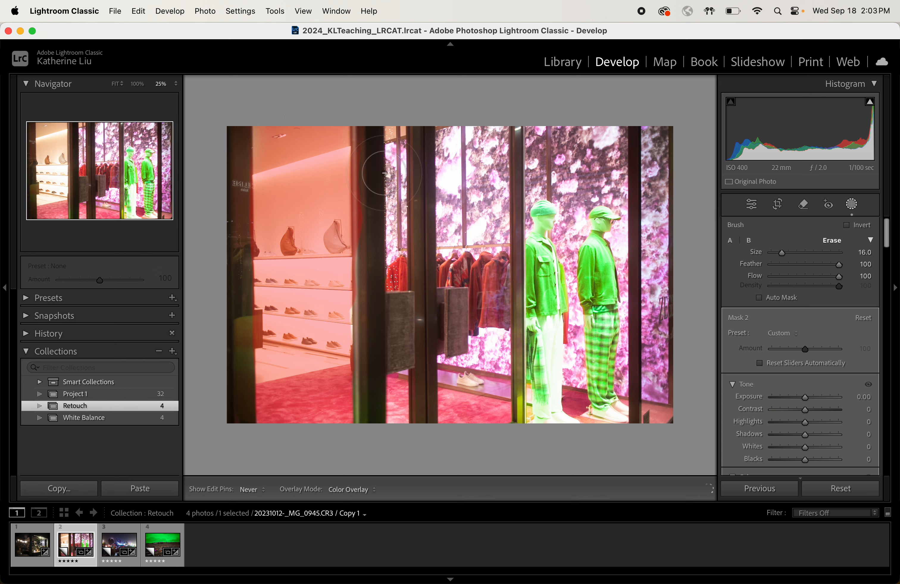
pyautogui.press('h')
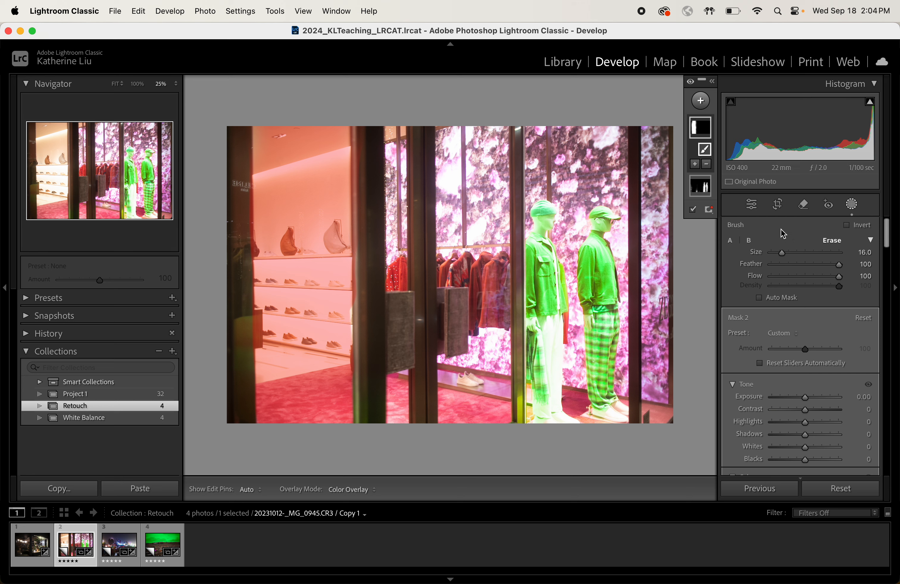
pyautogui.scroll(-3, 775, 354)
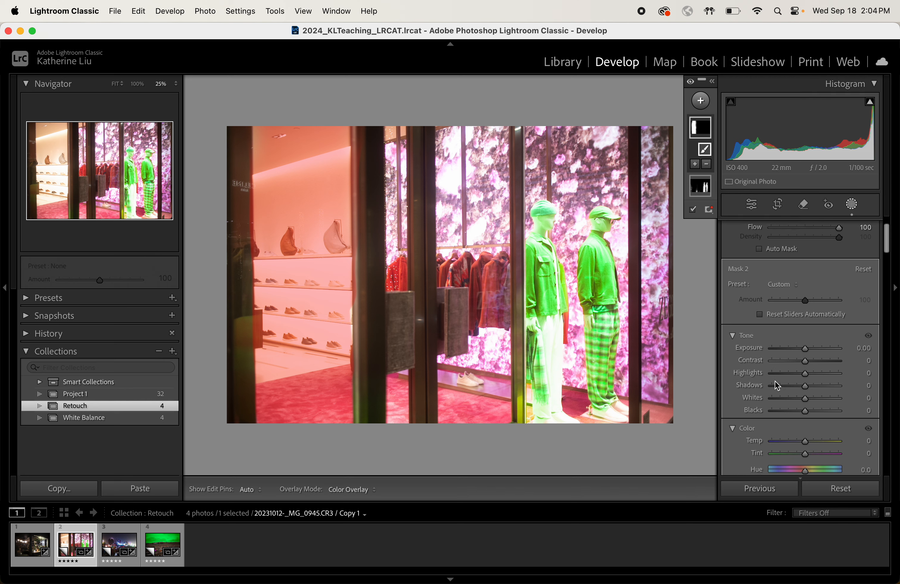
pyautogui.moveTo(805, 343); pyautogui.dragTo(824, 381)
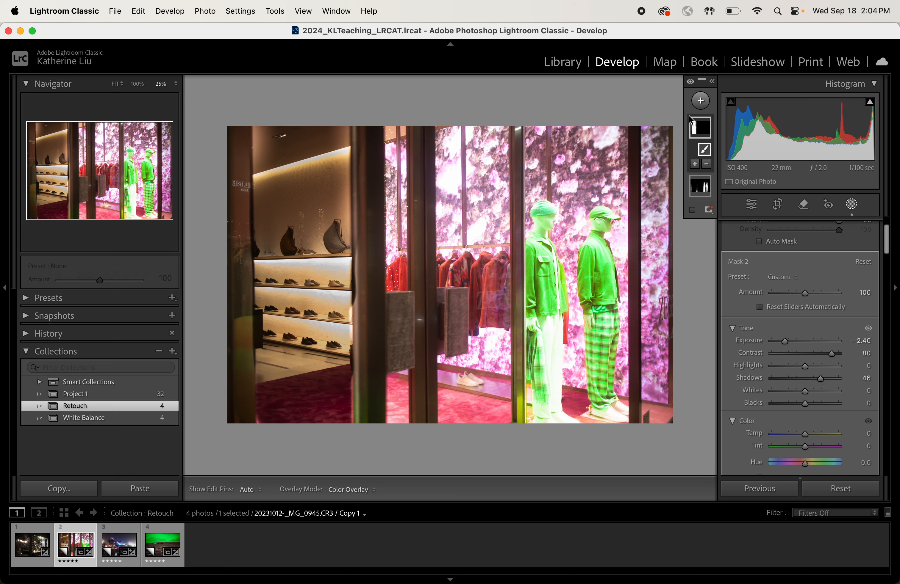
# Step: Brush a new mask down the dark pillar beside the shoe display, and brighten it with exposure 3.48
pyautogui.click(707, 107)
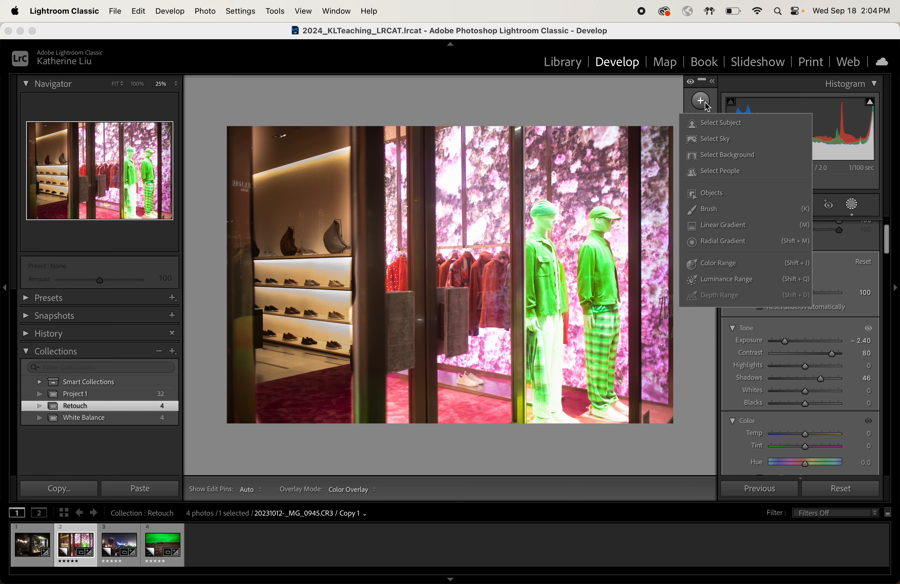
pyautogui.click(713, 209)
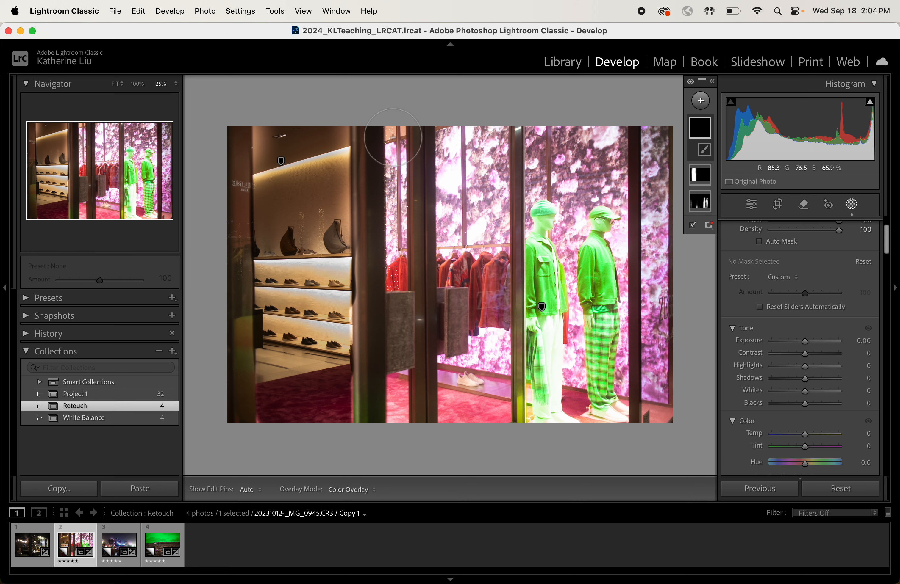
pyautogui.moveTo(395, 211); pyautogui.dragTo(392, 408)
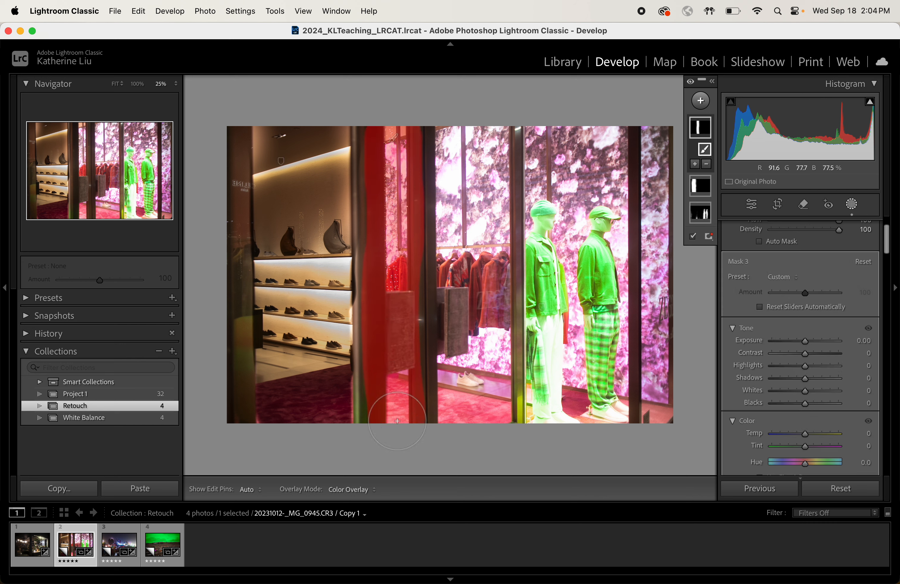
pyautogui.moveTo(805, 341); pyautogui.dragTo(831, 340)
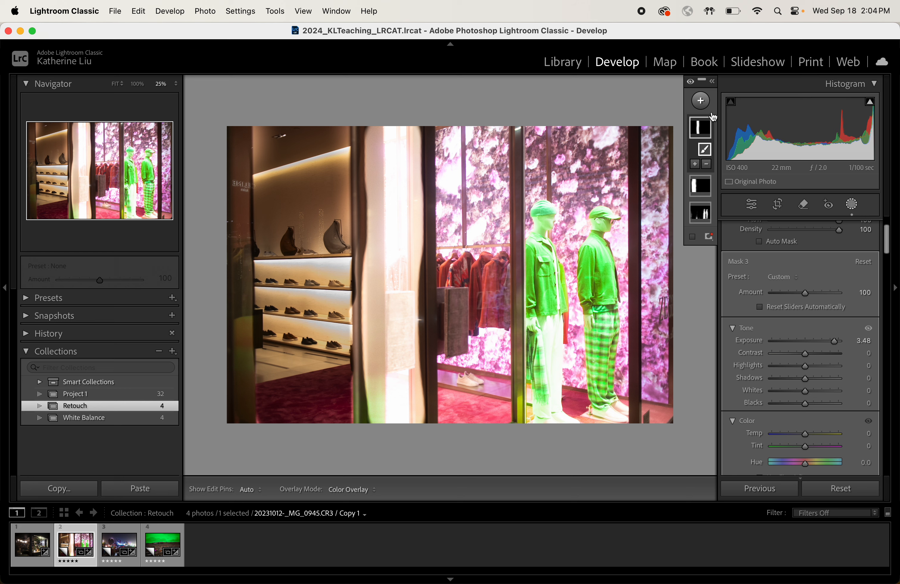
# Step: Switch the pillar mask's brush to B at size 44.1 with feather, flow and density at 100
pyautogui.scroll(3, 763, 265)
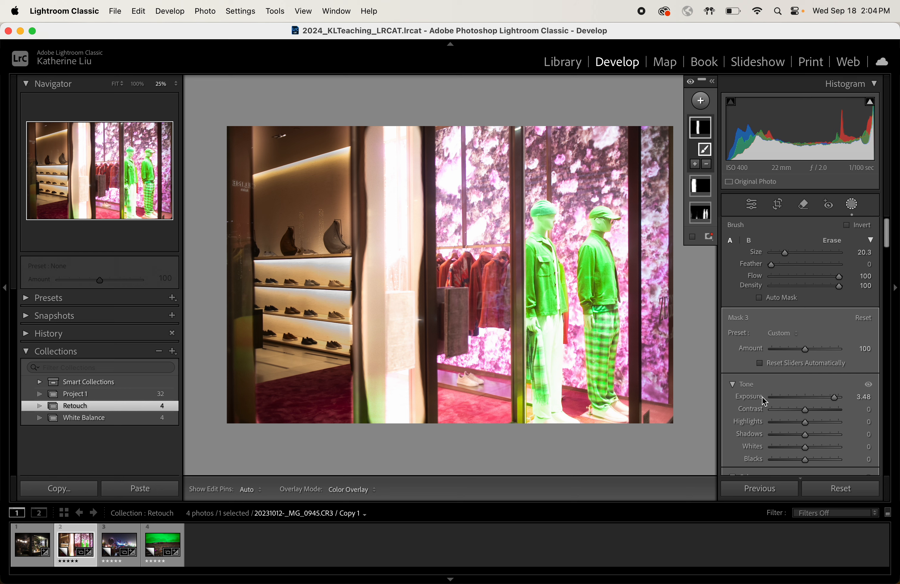
pyautogui.click(750, 241)
pyautogui.moveTo(810, 260); pyautogui.dragTo(828, 263)
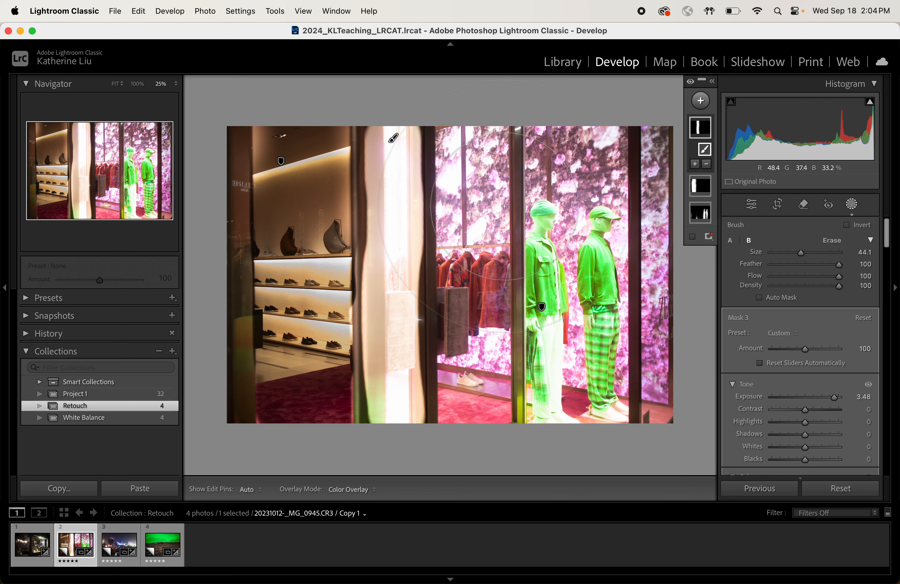
# Step: Paint the bright floral wall above the mannequins with soft brush B at size 44.1, and switch back to brush A
pyautogui.moveTo(533, 199); pyautogui.dragTo(532, 222)
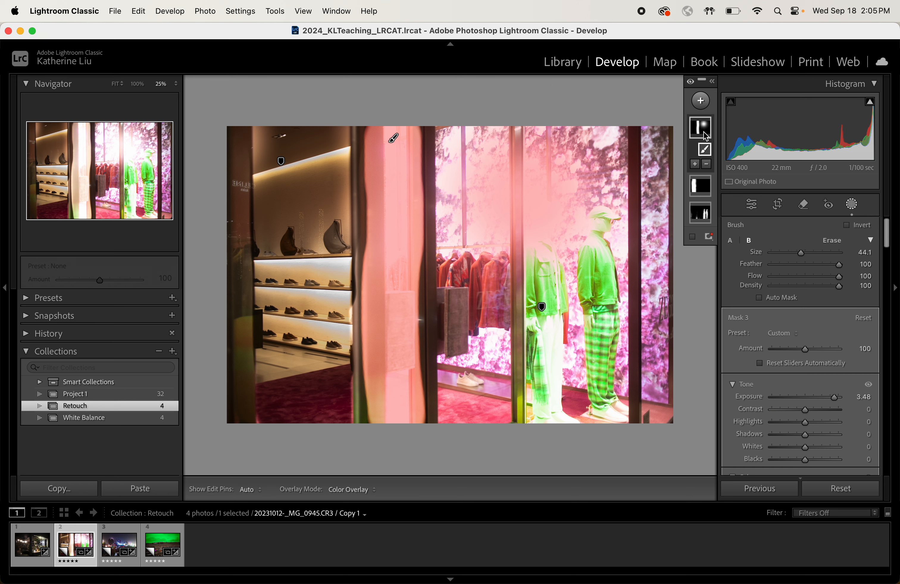
pyautogui.click(730, 241)
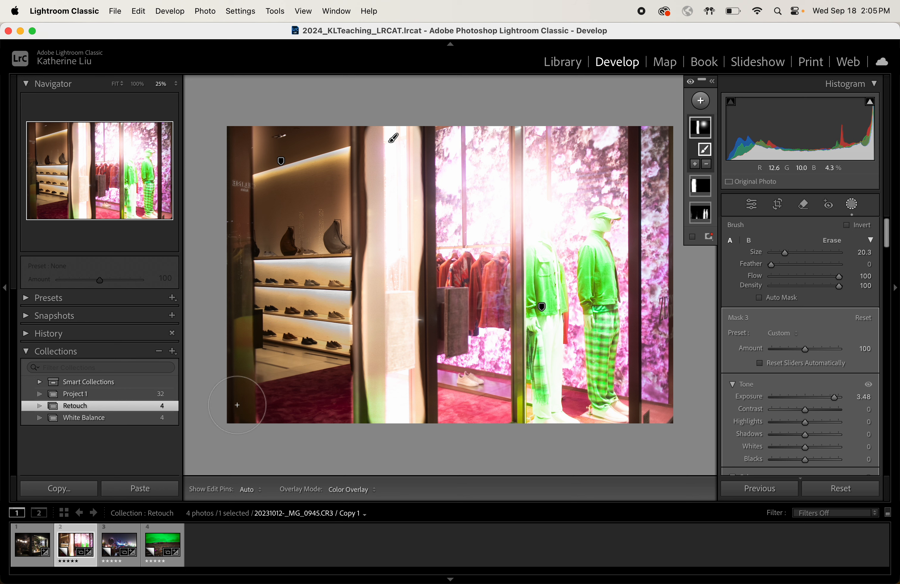
pyautogui.click(122, 553)
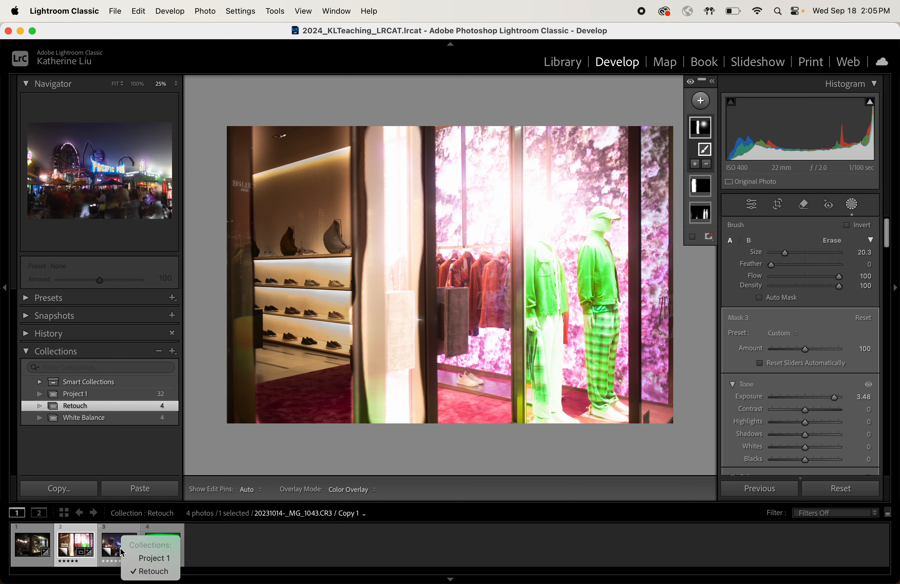
pyautogui.click(113, 547)
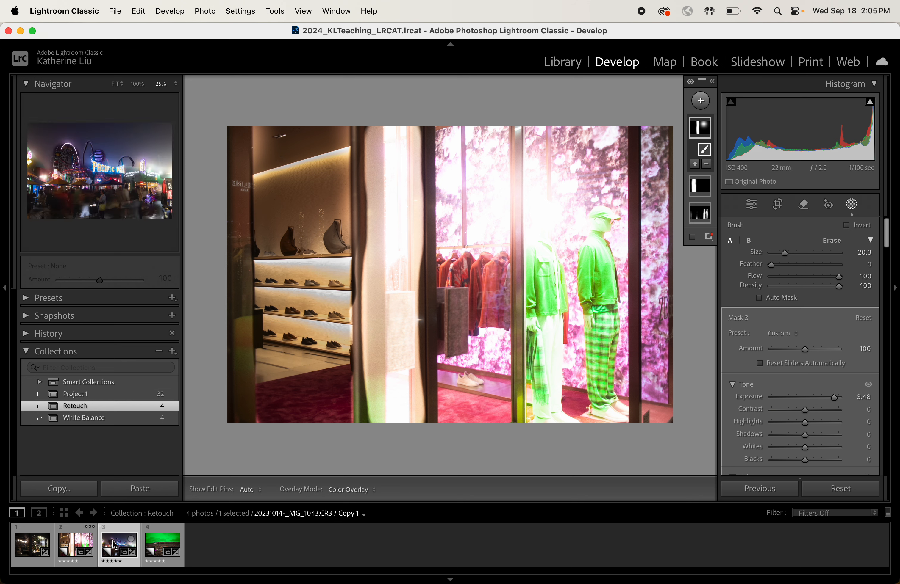
pyautogui.click(27, 547)
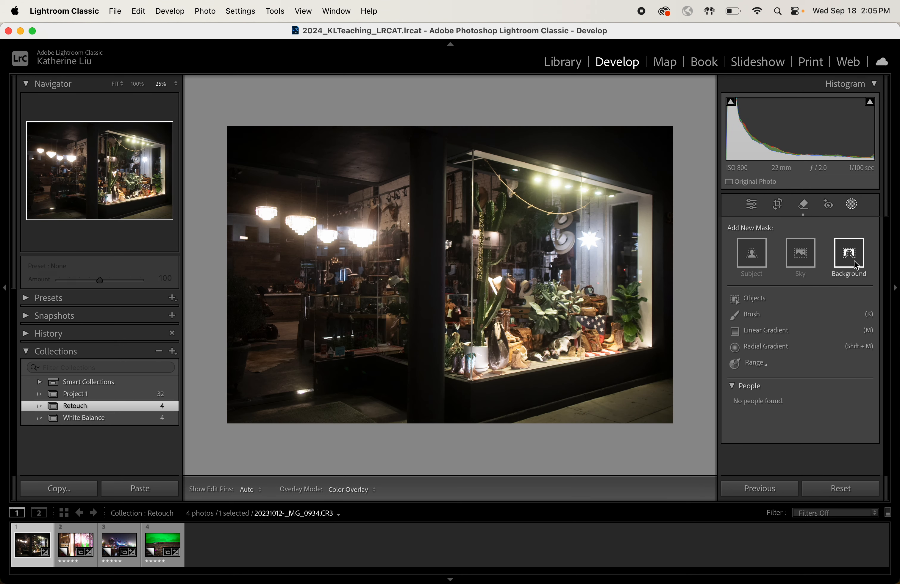
pyautogui.click(123, 545)
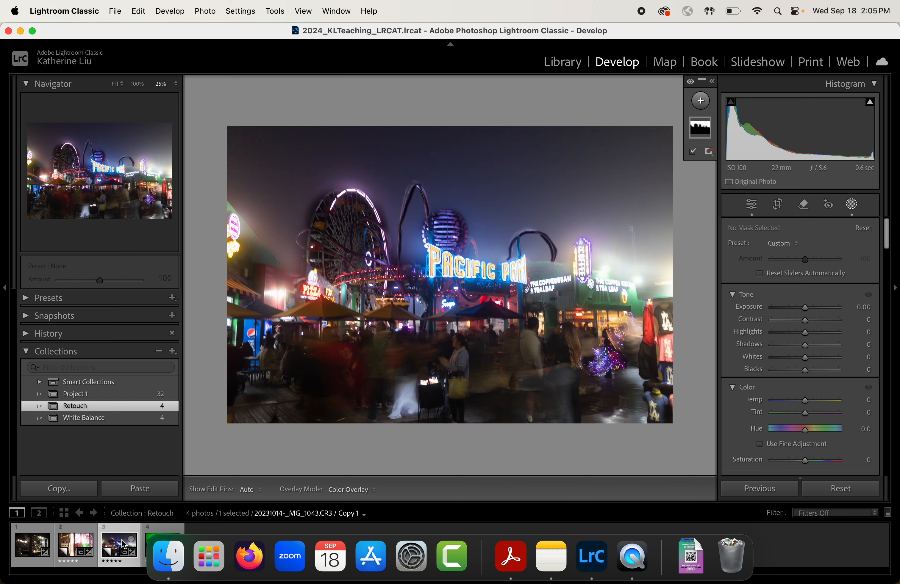
pyautogui.click(32, 546)
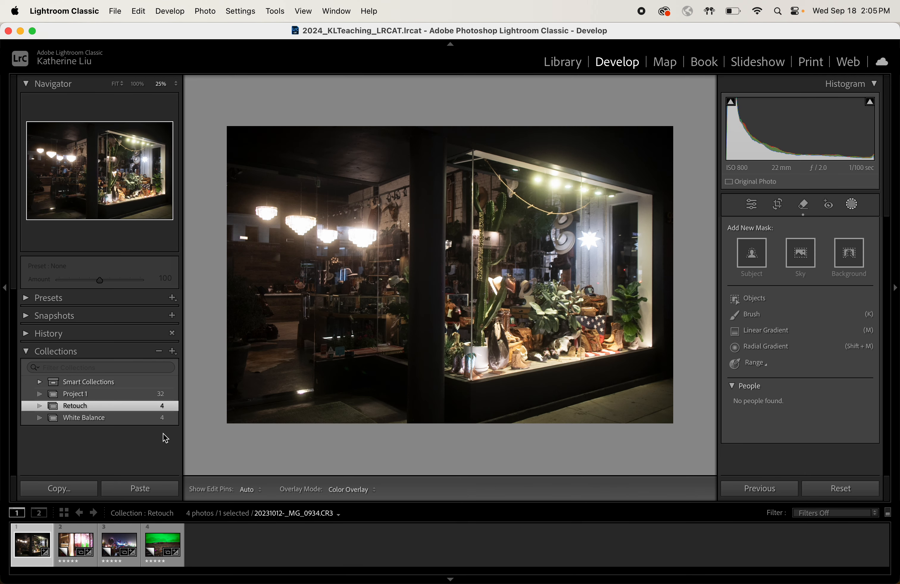
# Step: Reset all edits on the mannequin storefront photo, and darken its background through a new Background mask with exposure -2.64
pyautogui.click(86, 549)
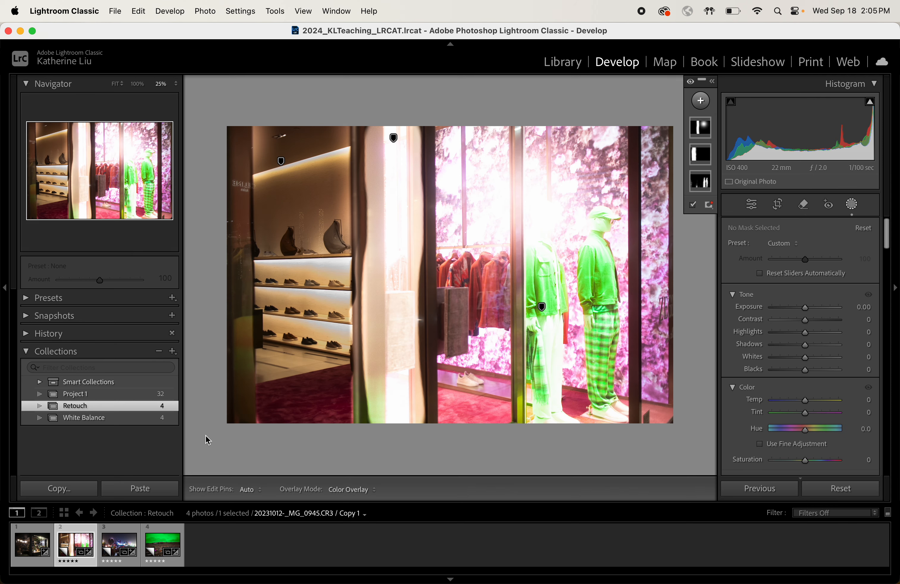
pyautogui.click(854, 489)
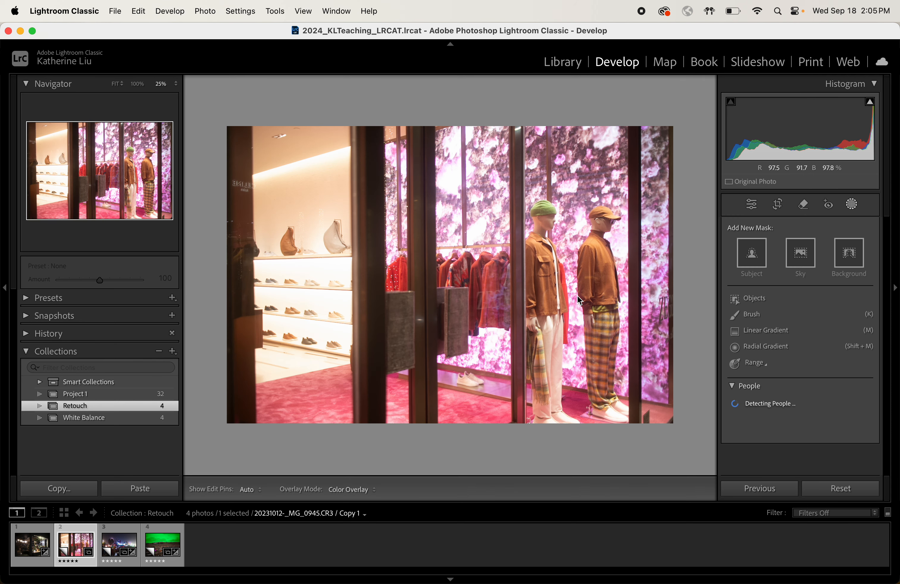
pyautogui.click(859, 258)
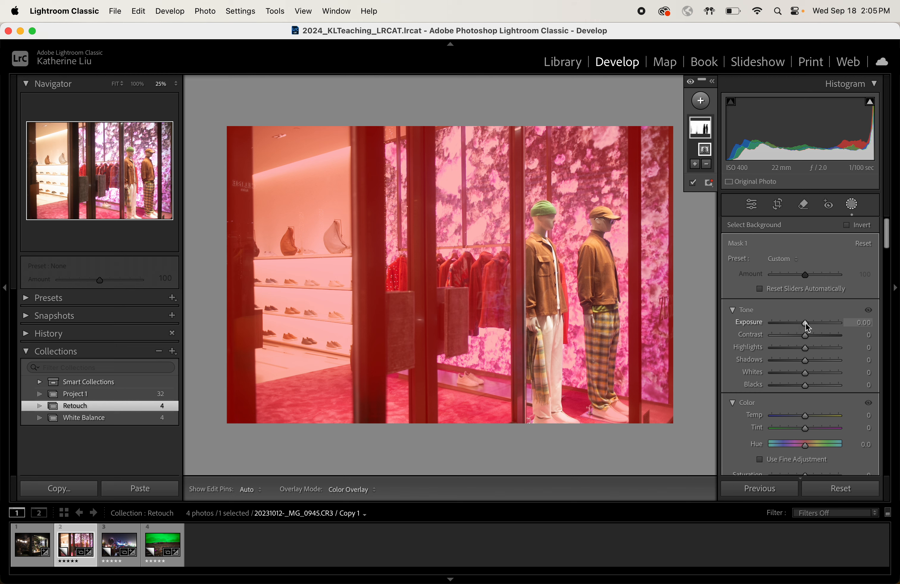
pyautogui.moveTo(805, 323); pyautogui.dragTo(783, 322)
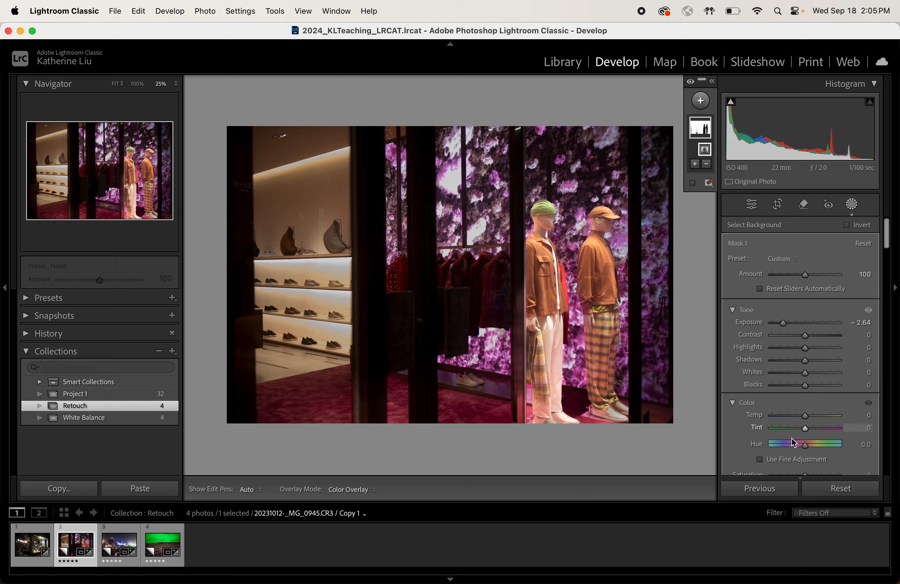
# Step: Try shifting the background mask's hue to 178.5
pyautogui.moveTo(816, 452); pyautogui.dragTo(841, 451)
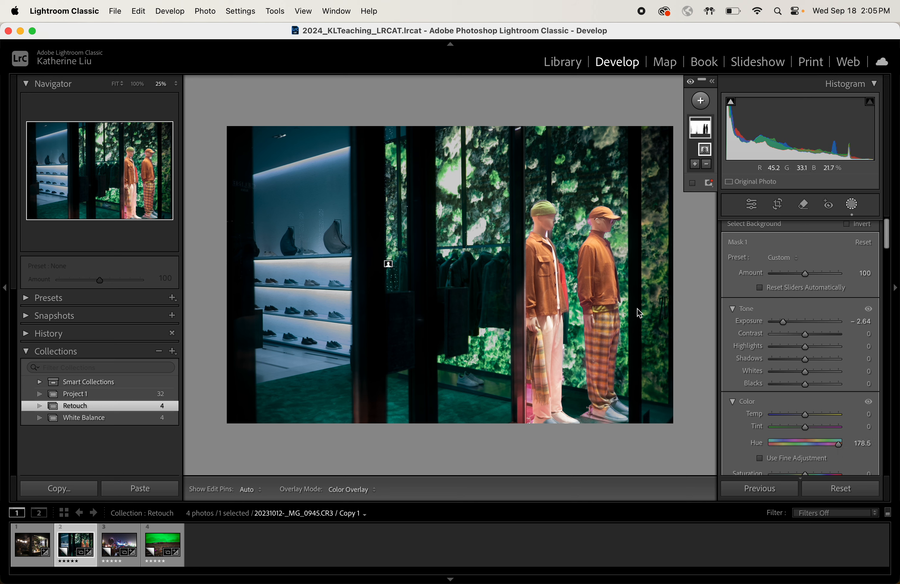
pyautogui.scroll(1, 741, 244)
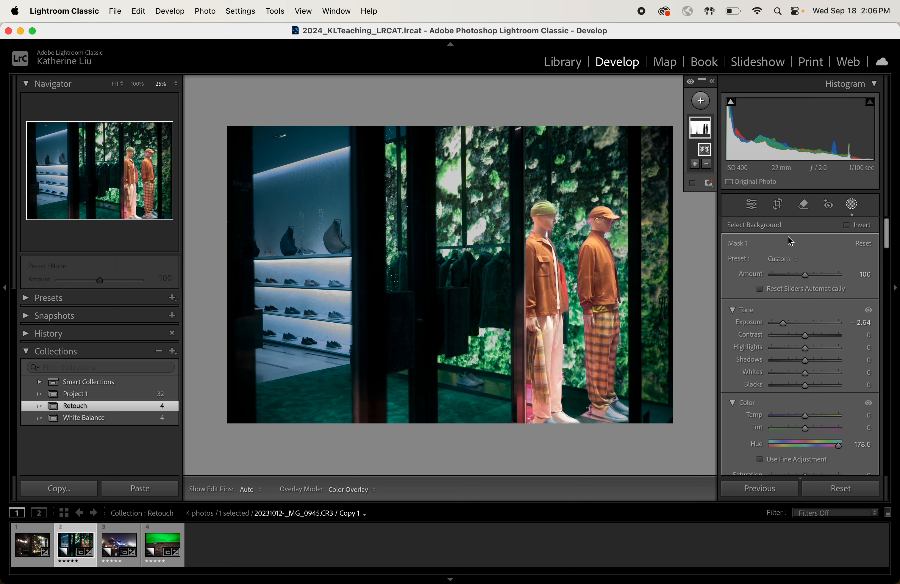
pyautogui.click(854, 206)
pyautogui.click(853, 205)
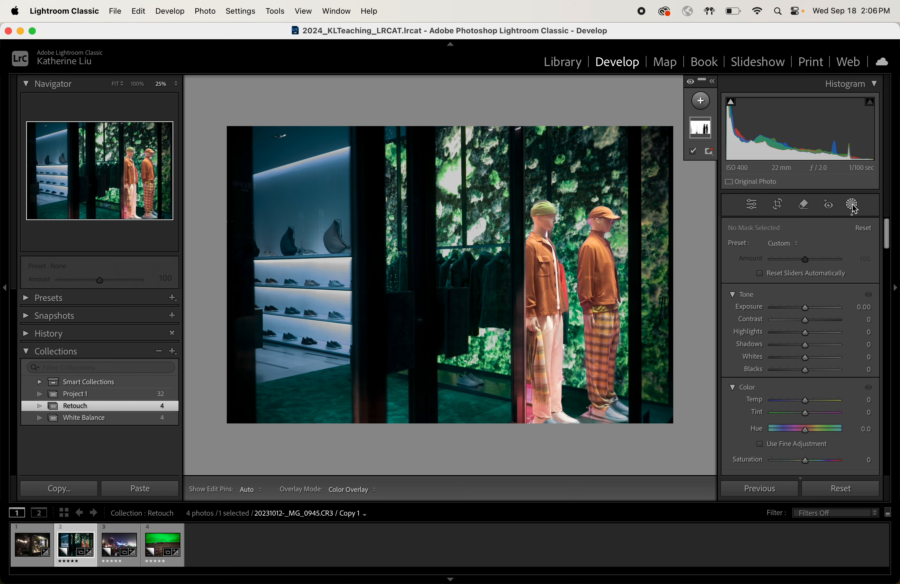
# Step: Try a Select People mask on the green-capped mannequin, cancel it, and undo the background's last hue change
pyautogui.click(701, 101)
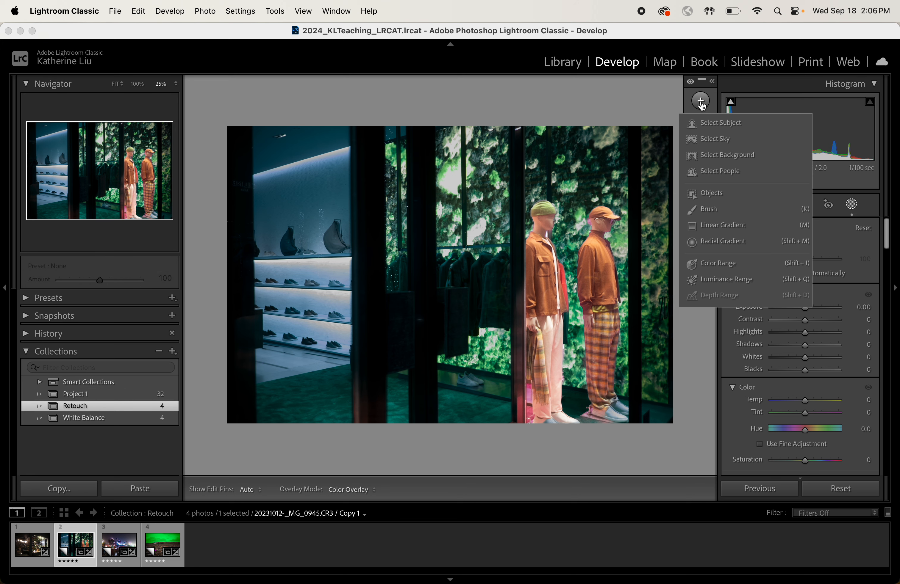
pyautogui.click(724, 172)
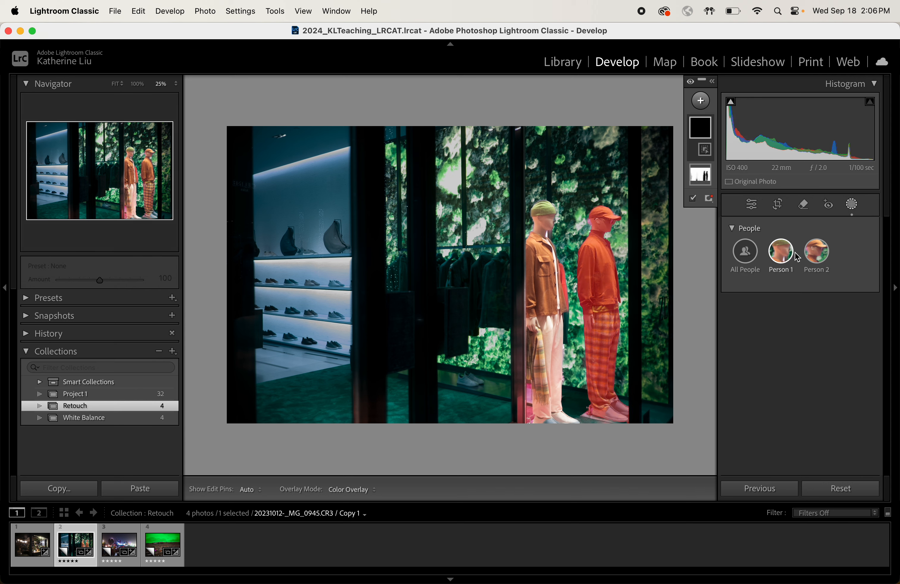
pyautogui.click(813, 258)
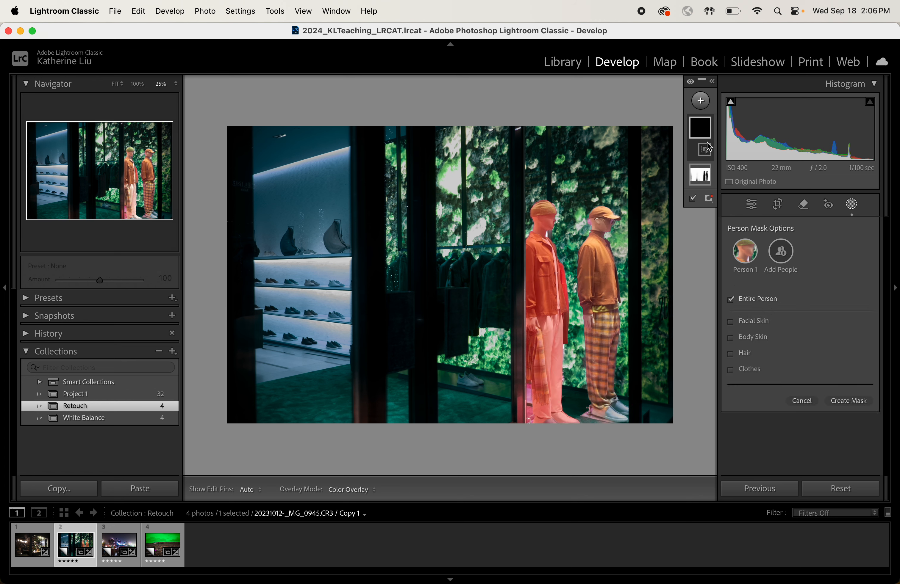
pyautogui.click(810, 407)
pyautogui.press('super+z')
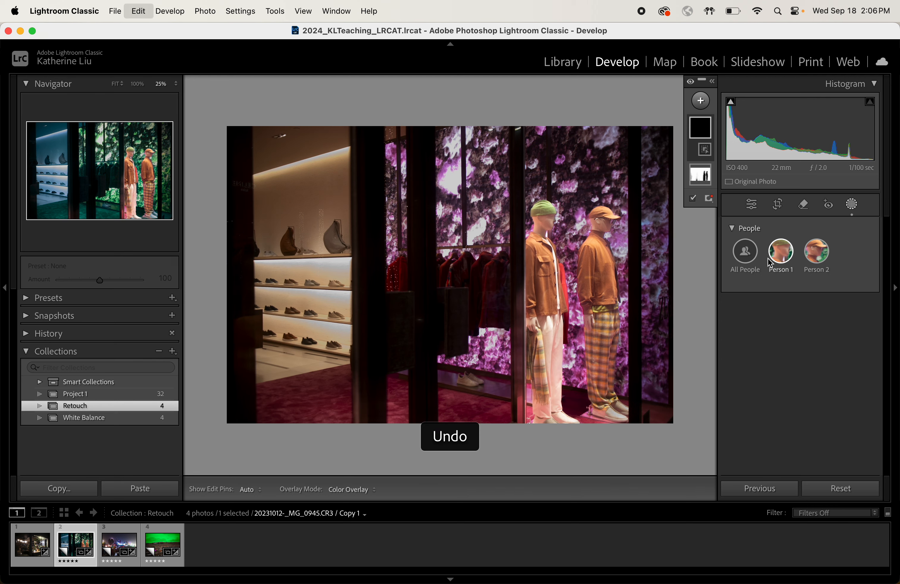
# Step: Create a new Select Subject mask for the two mannequins and keep it selected for editing
pyautogui.click(702, 105)
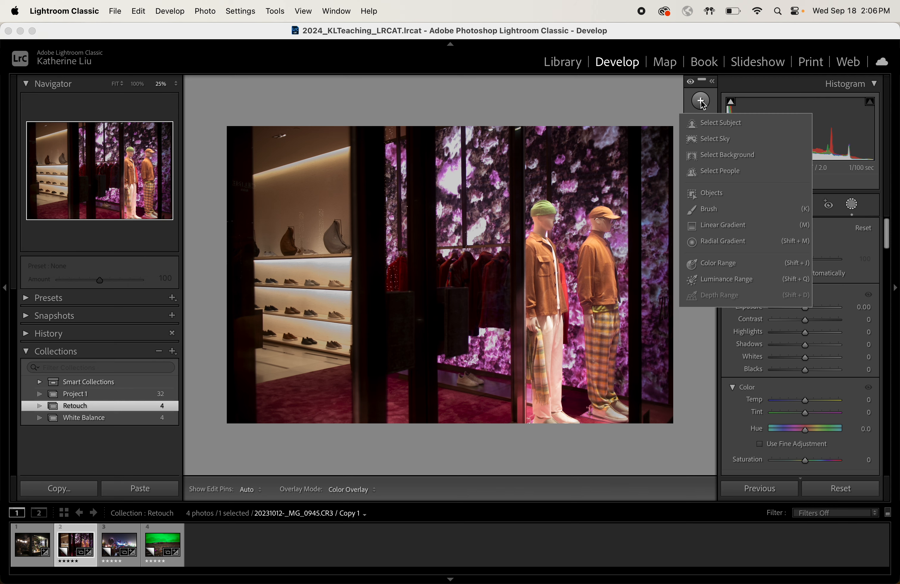
pyautogui.click(717, 123)
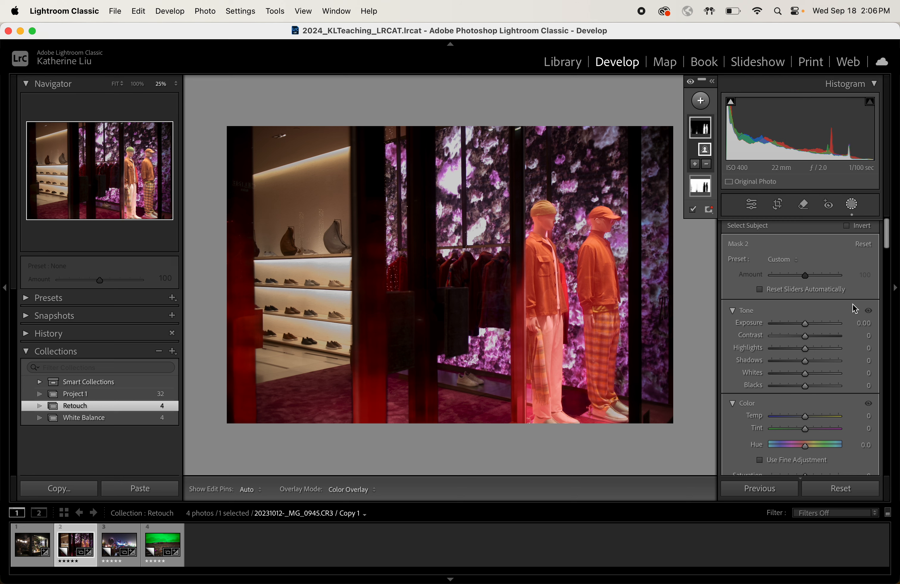
pyautogui.click(852, 206)
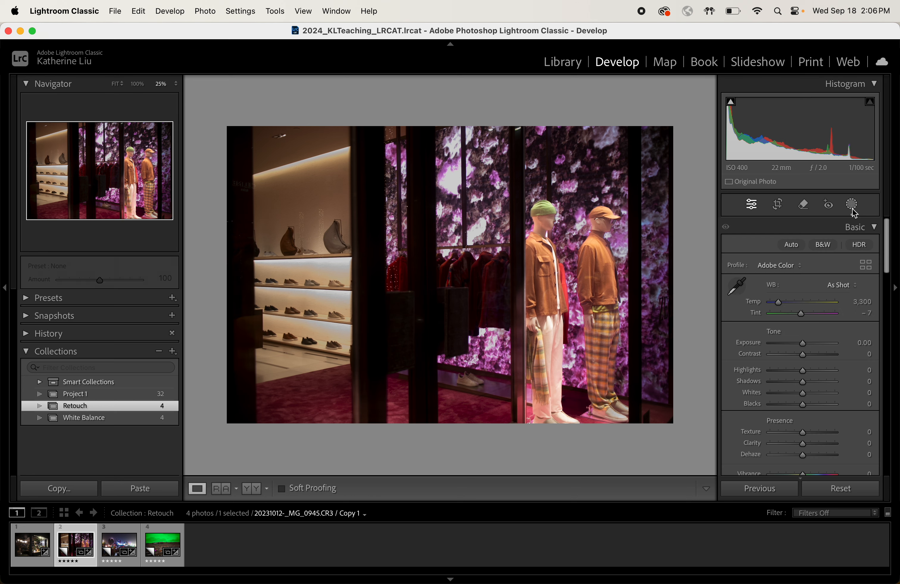
pyautogui.click(852, 207)
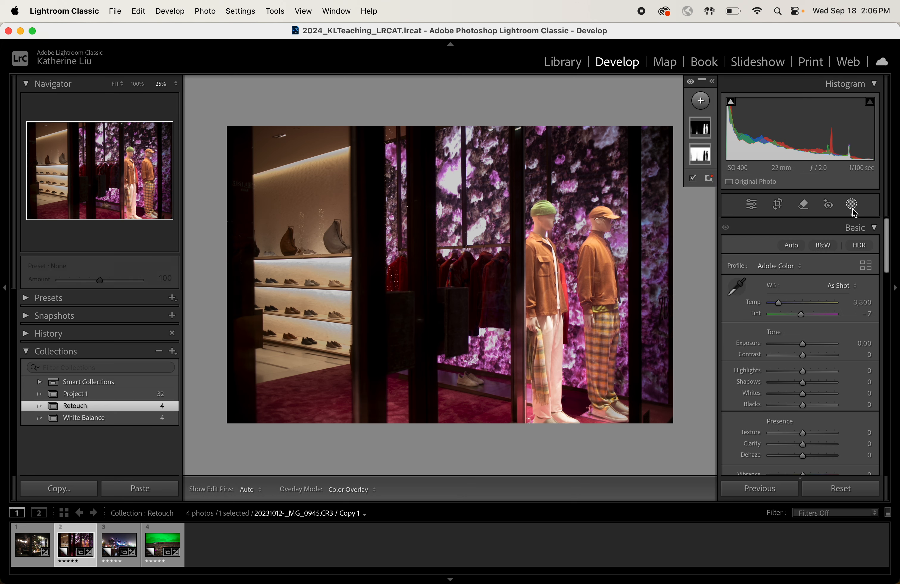
pyautogui.click(700, 131)
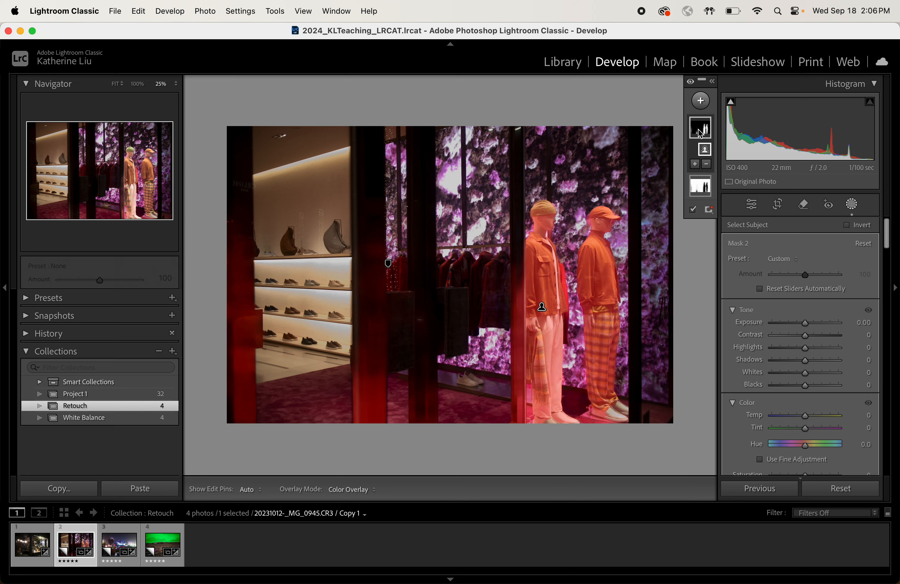
# Step: Subtract the pillar and shelf spill from the subject mask with brush A, and set its exposure to 0.73 and hue to 8.0
pyautogui.click(707, 164)
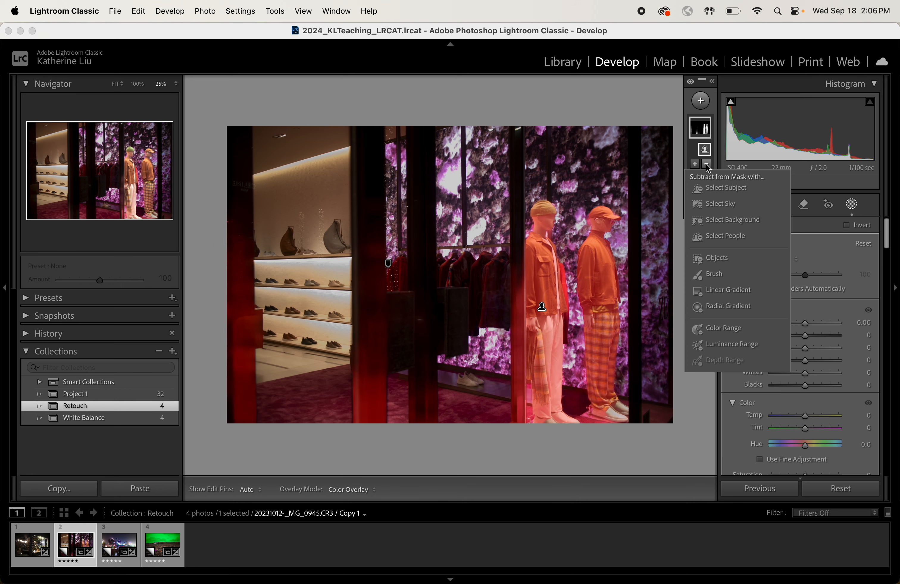
pyautogui.click(715, 273)
pyautogui.moveTo(243, 330)
pyautogui.mouseDown()
pyautogui.moveTo(237, 225)
pyautogui.moveTo(301, 392)
pyautogui.mouseUp()
pyautogui.moveTo(428, 338)
pyautogui.mouseDown()
pyautogui.moveTo(420, 259)
pyautogui.moveTo(453, 407)
pyautogui.moveTo(476, 282)
pyautogui.moveTo(488, 303)
pyautogui.moveTo(496, 403)
pyautogui.moveTo(495, 395)
pyautogui.mouseUp()
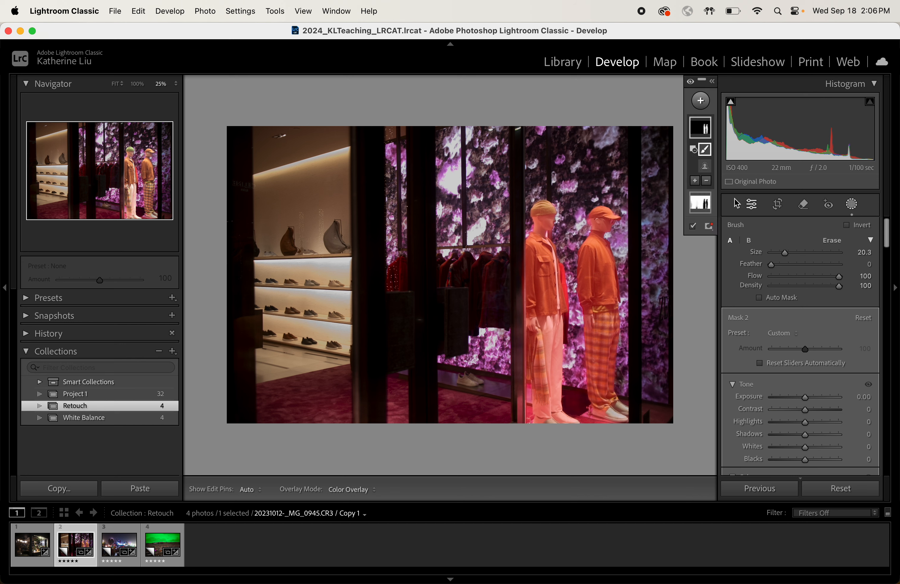
pyautogui.moveTo(805, 398)
pyautogui.mouseDown()
pyautogui.moveTo(803, 417)
pyautogui.moveTo(849, 418)
pyautogui.moveTo(787, 412)
pyautogui.moveTo(843, 415)
pyautogui.moveTo(808, 413)
pyautogui.mouseUp()
pyautogui.scroll(-5, 810, 398)
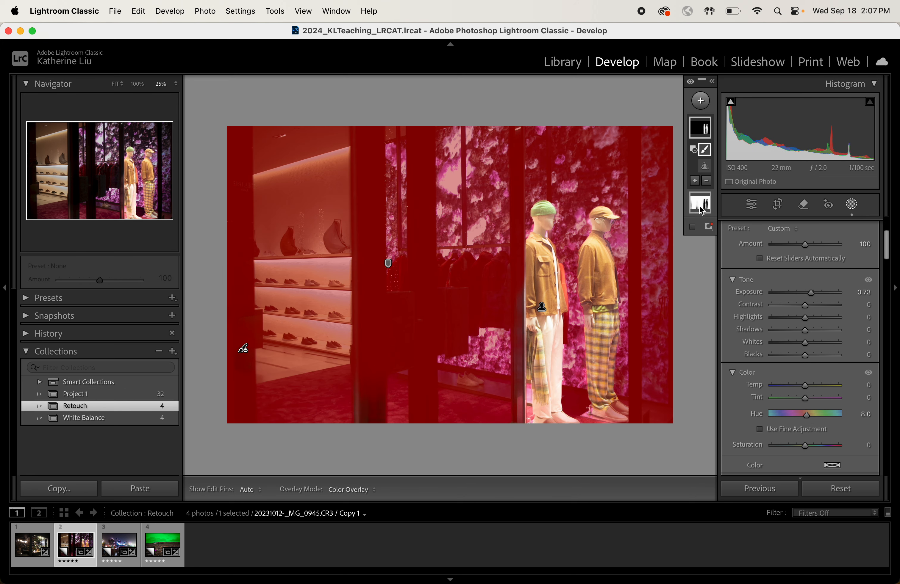
# Step: Recolor the background by setting the background mask's hue to -123.2
pyautogui.click(701, 211)
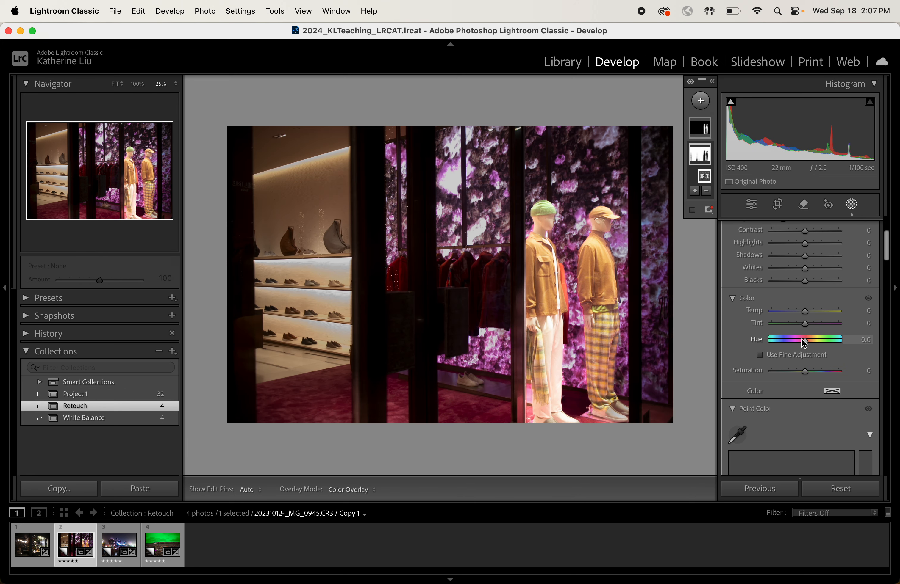
pyautogui.moveTo(802, 339); pyautogui.dragTo(782, 339)
pyautogui.scroll(4, 740, 326)
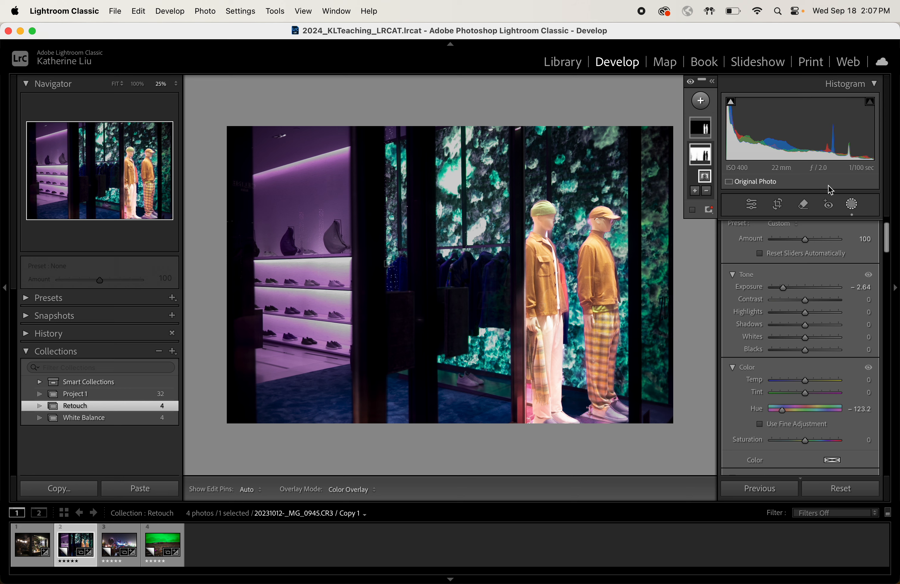
pyautogui.click(804, 207)
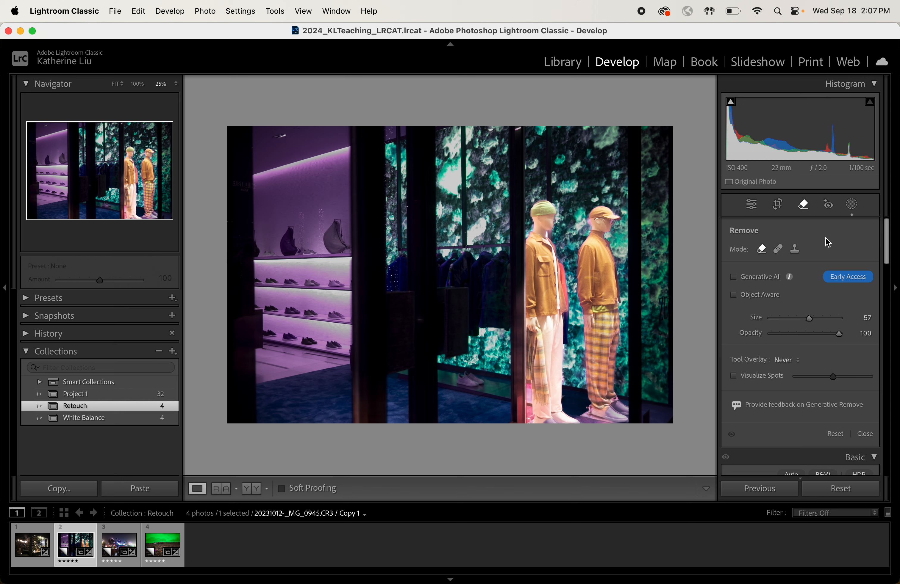
pyautogui.click(851, 206)
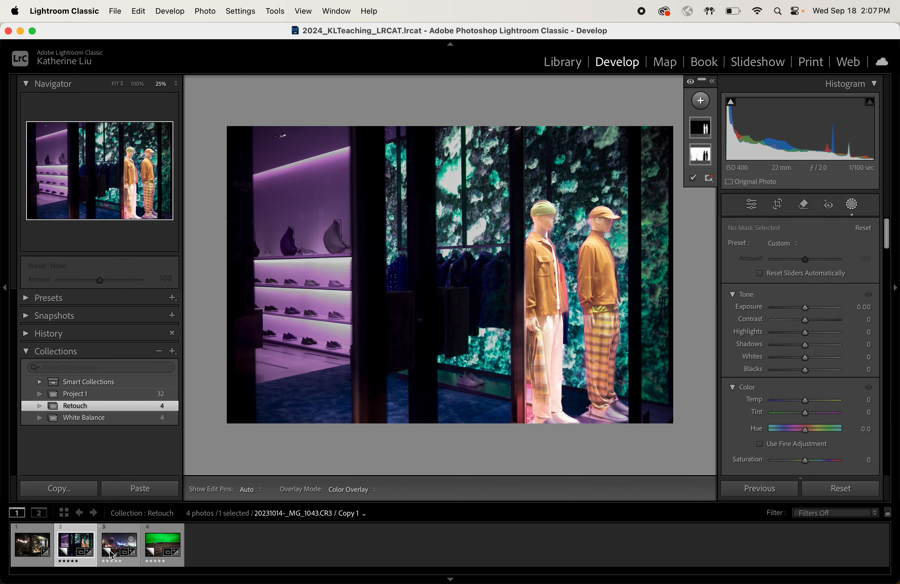
pyautogui.click(31, 549)
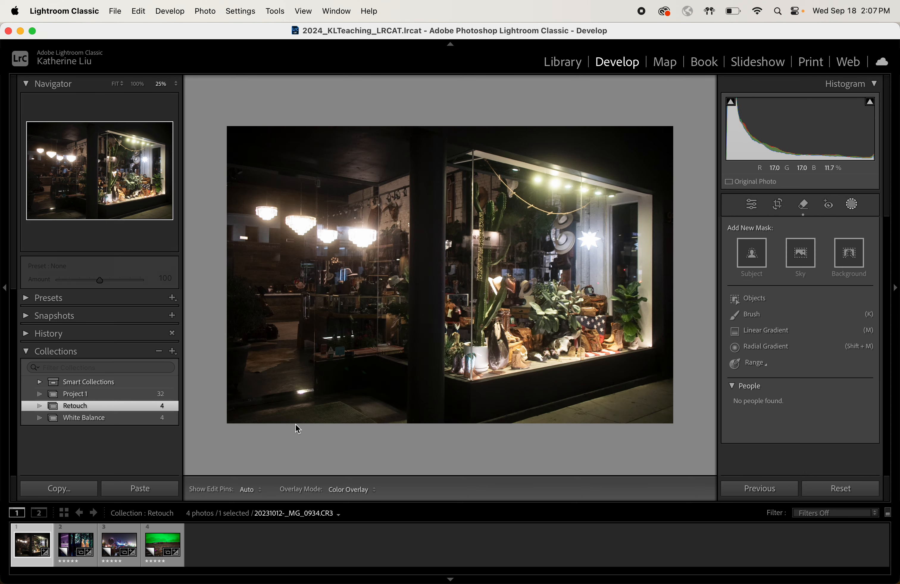
pyautogui.click(74, 544)
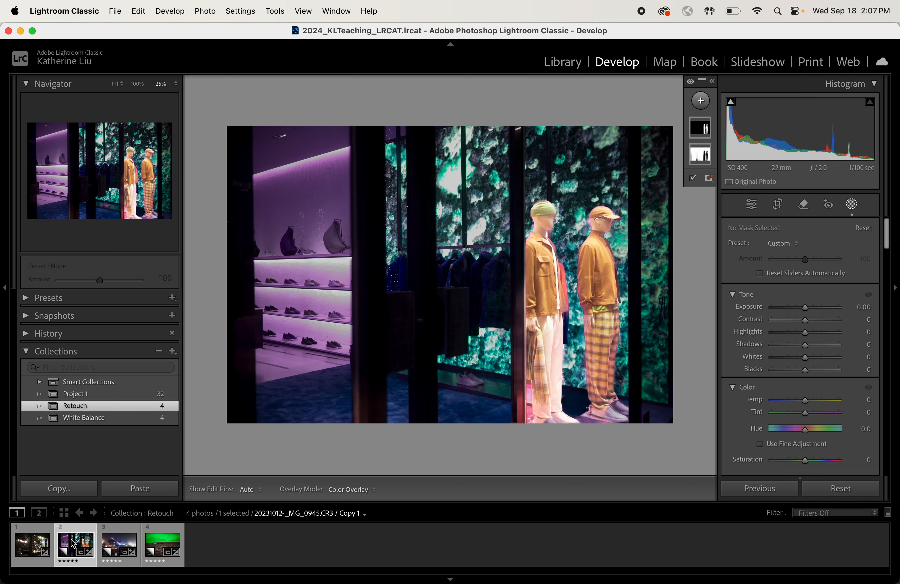